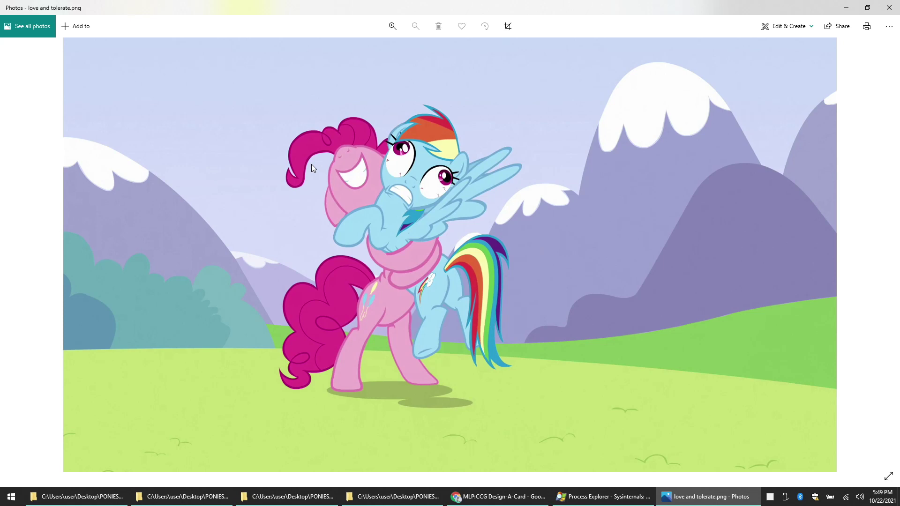
Step: Copy regular event.psd from the background templates folder into the card_background folder
{"action": "mouse_move", "coordinate": [331, 502]}
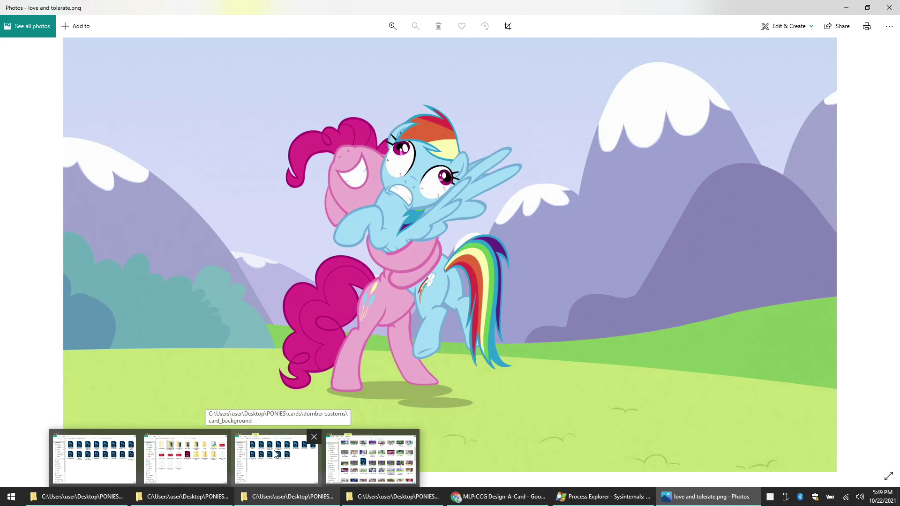
{"action": "left_click", "coordinate": [113, 470]}
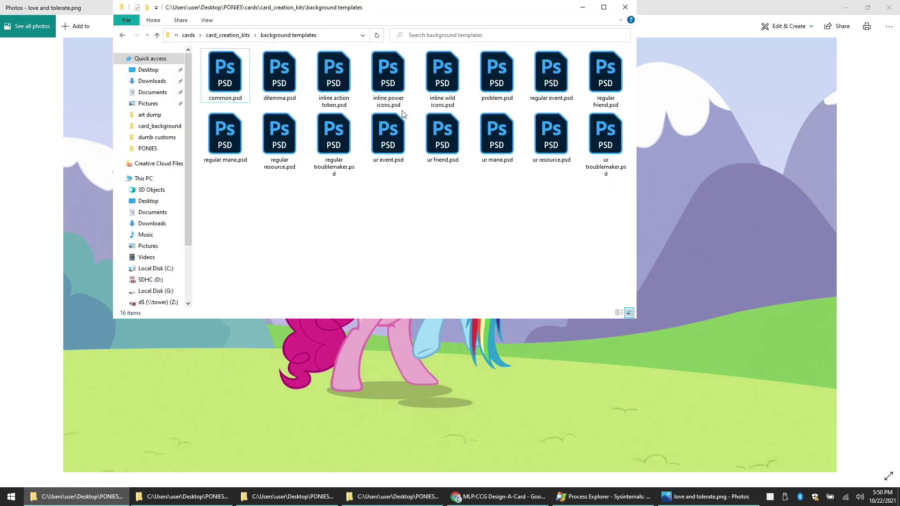
{"action": "left_click", "coordinate": [550, 93]}
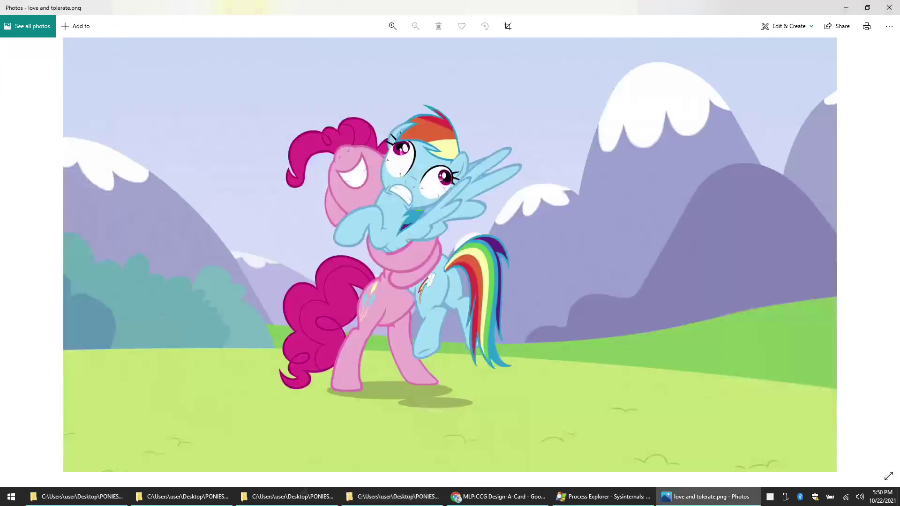
{"action": "left_click", "coordinate": [291, 497]}
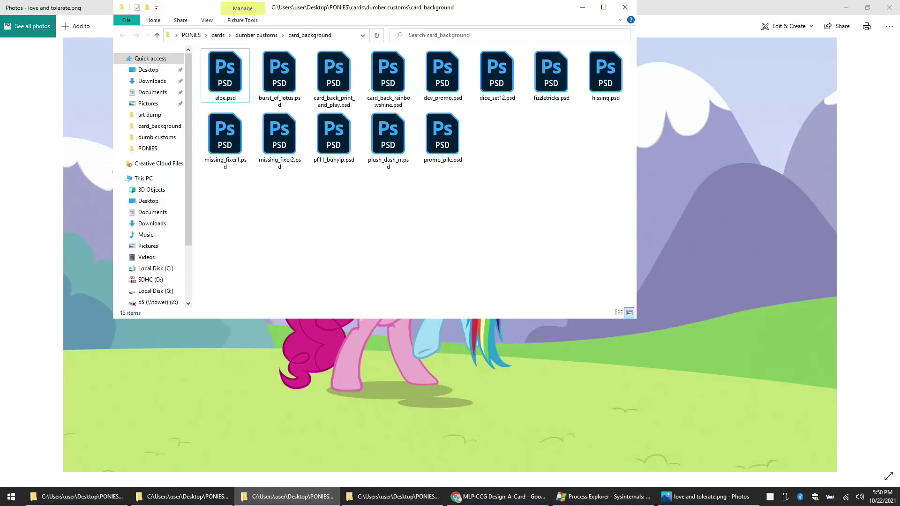
{"action": "key", "text": "ctrl+v"}
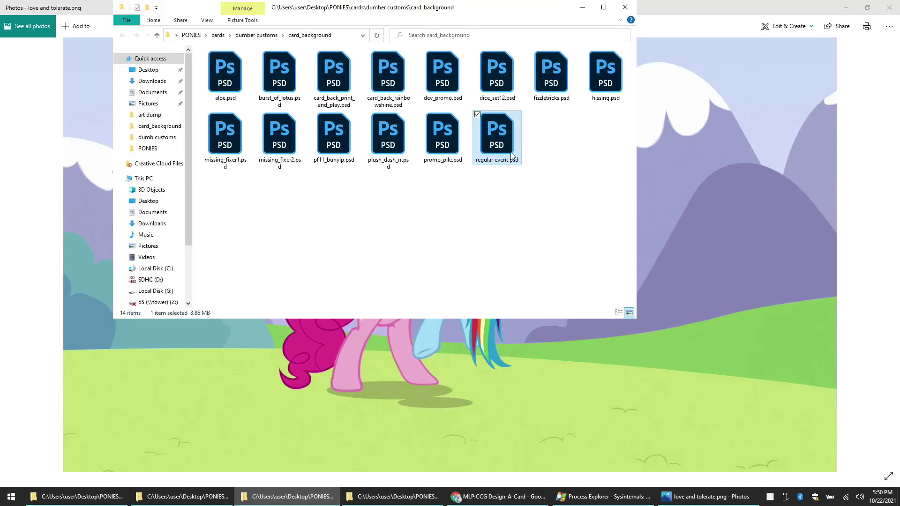
Step: Rename the copied template file in card_background as designacard1.psd
{"action": "right_click", "coordinate": [505, 133]}
{"action": "left_click", "coordinate": [562, 340]}
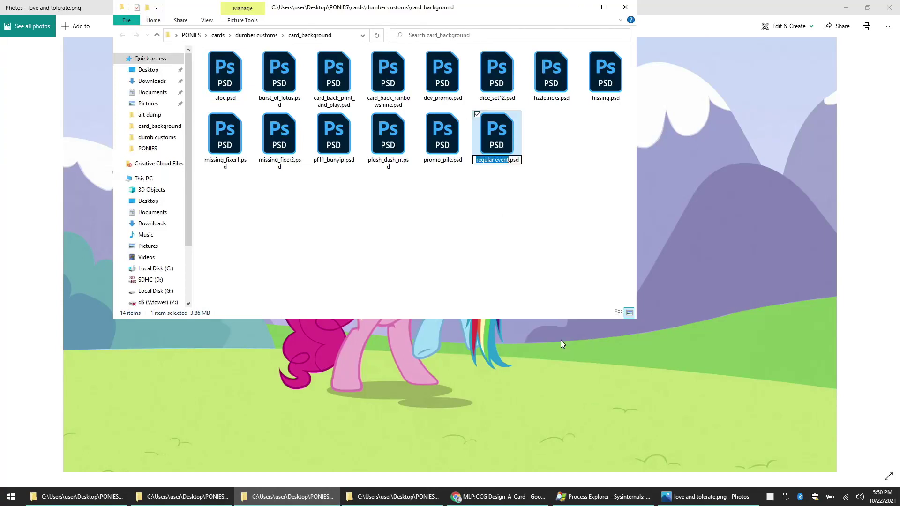
{"action": "type", "text": "designacard1"}
{"action": "key", "text": "Return"}
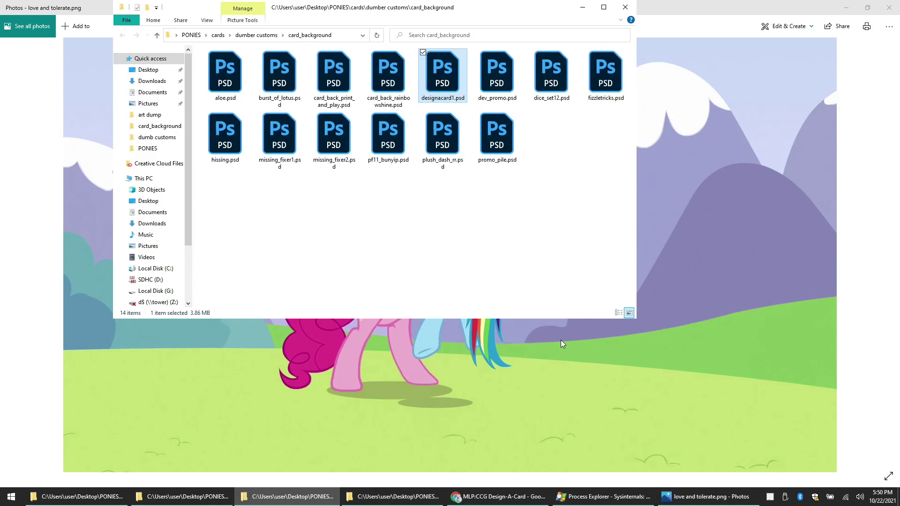
Step: Clear the read-only attribute in the properties of designacard1.psd
{"action": "right_click", "coordinate": [440, 69]}
{"action": "left_click", "coordinate": [486, 292]}
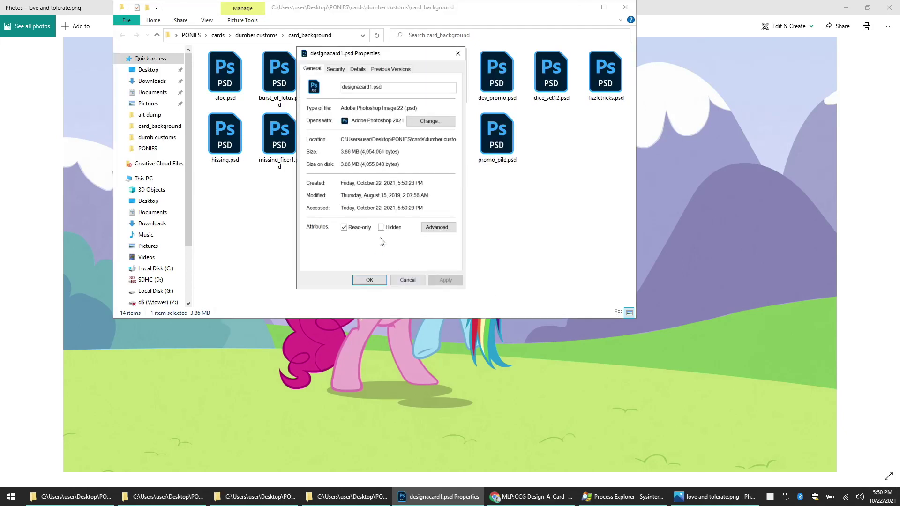
{"action": "left_click", "coordinate": [359, 228]}
{"action": "left_click", "coordinate": [384, 280]}
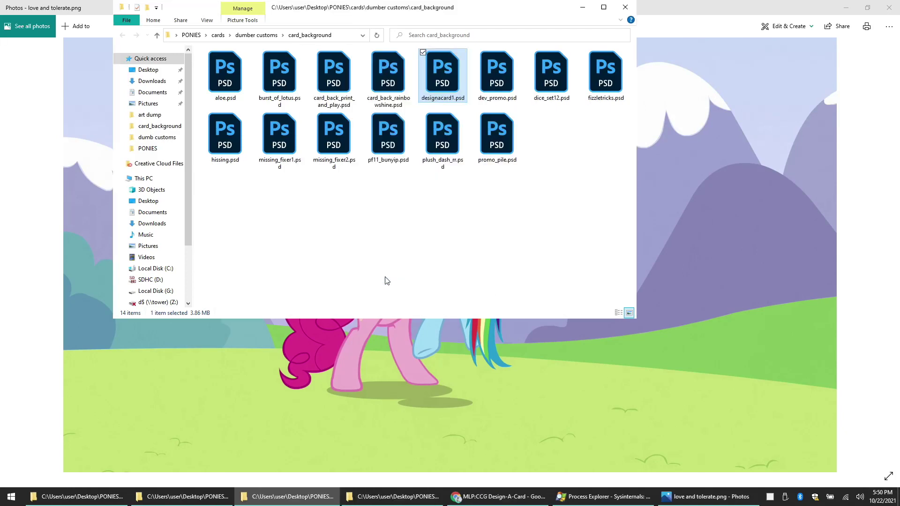
Step: Open designacard1.psd in Photoshop and close the love and tolerate.png preview in Photos
{"action": "key", "text": "Return"}
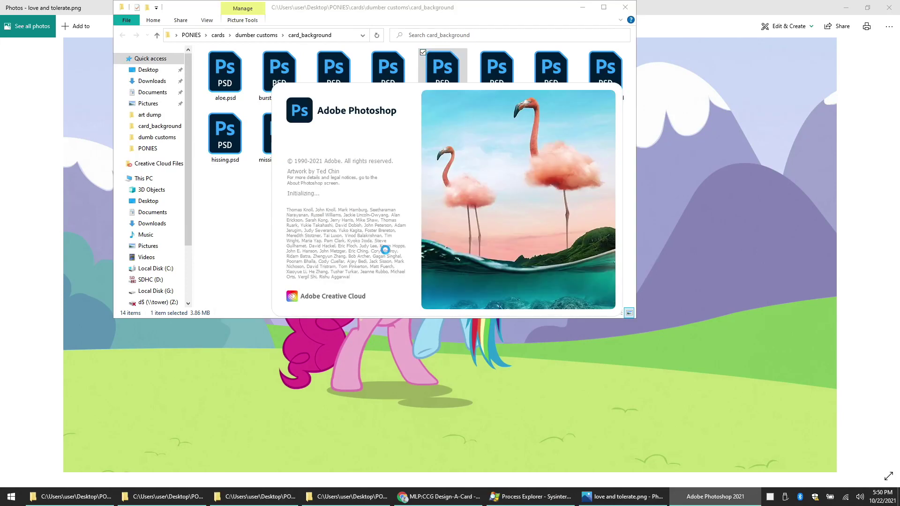
{"action": "left_click", "coordinate": [896, 5]}
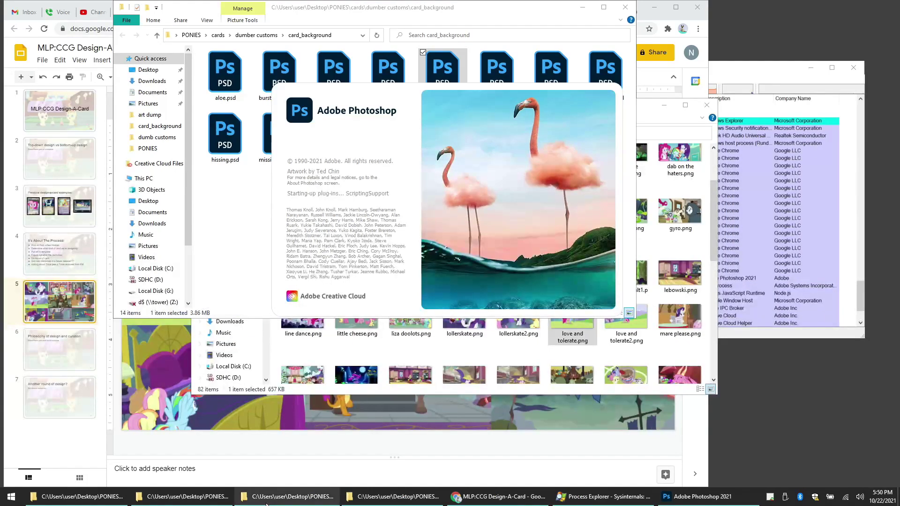
{"action": "mouse_move", "coordinate": [369, 500]}
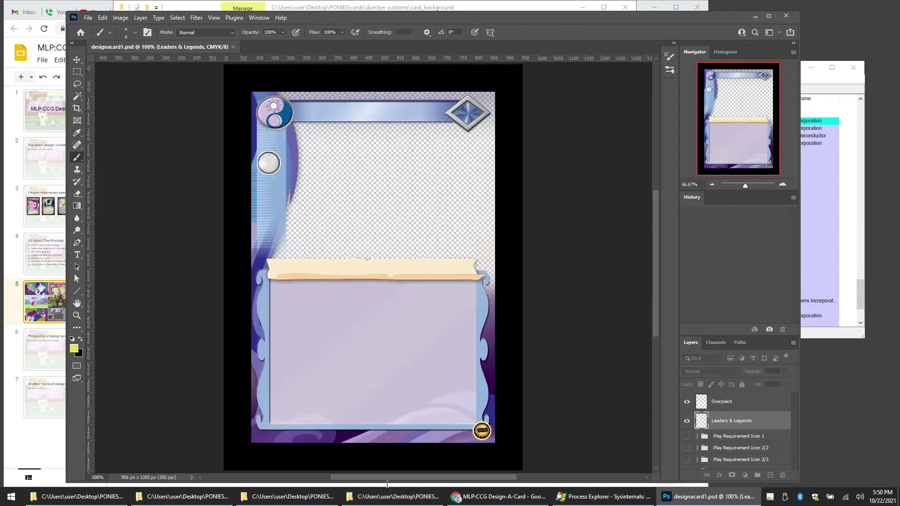
{"action": "left_click", "coordinate": [391, 496]}
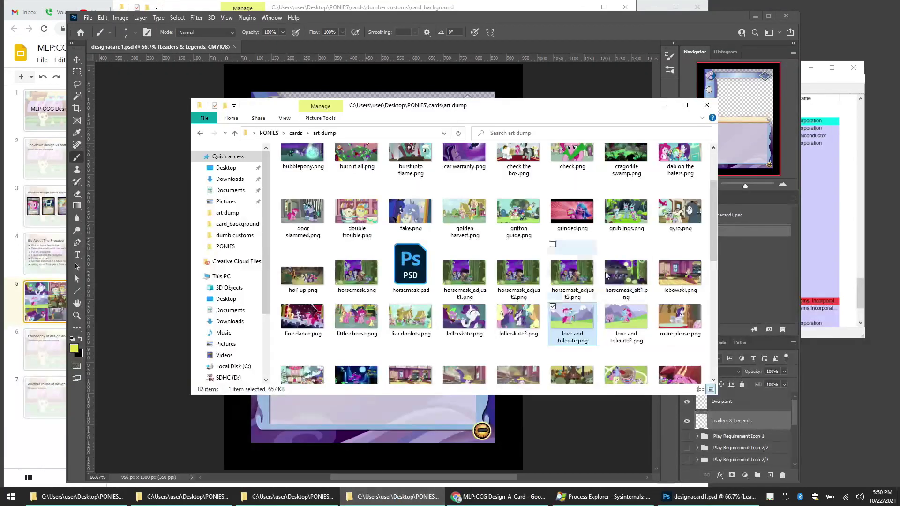
{"action": "left_click_drag", "start_coordinate": [583, 324], "coordinate": [556, 426]}
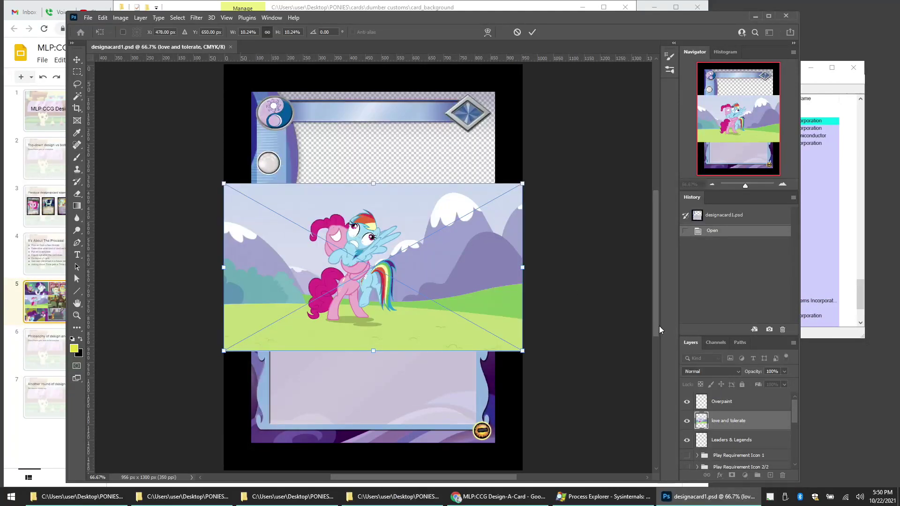
{"action": "key", "text": "Escape"}
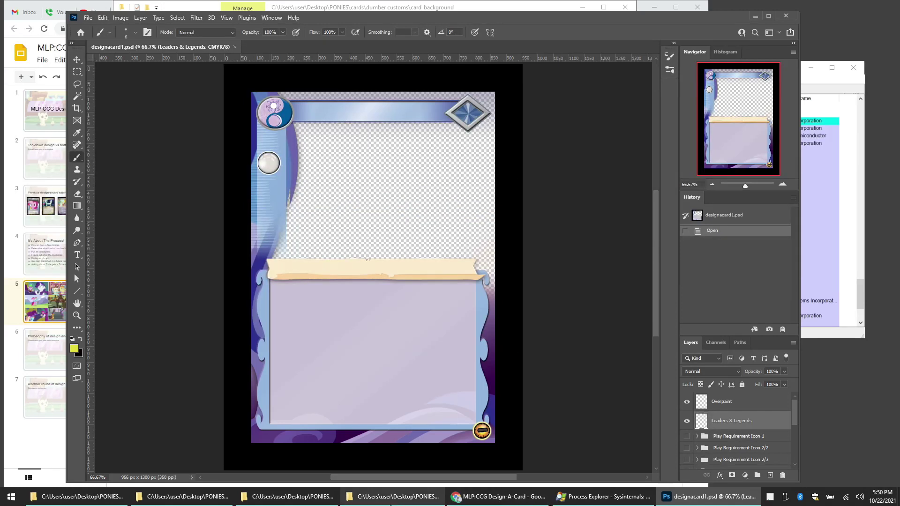
Step: Open love and tolerate.png from the art dump folder as a separate Photoshop document and copy the whole image
{"action": "left_click", "coordinate": [392, 496]}
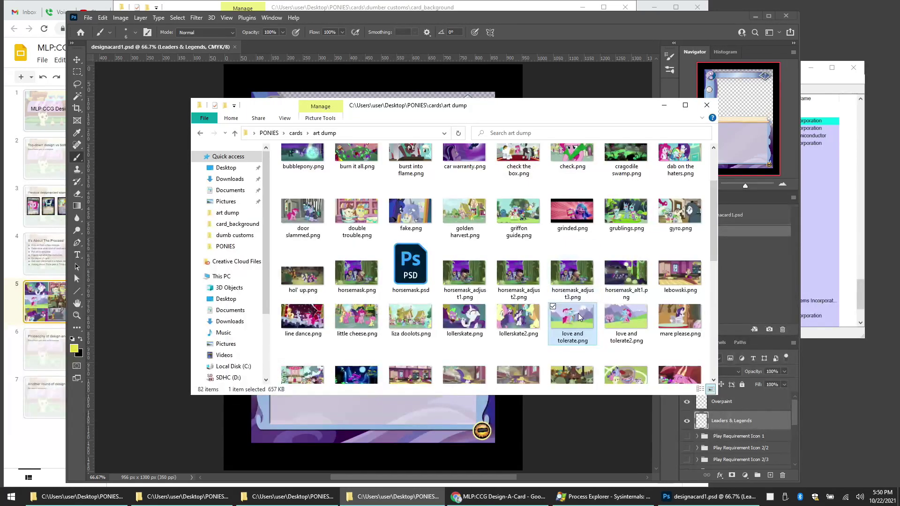
{"action": "left_click_drag", "start_coordinate": [579, 313], "coordinate": [488, 46]}
{"action": "key", "text": "ctrl+a"}
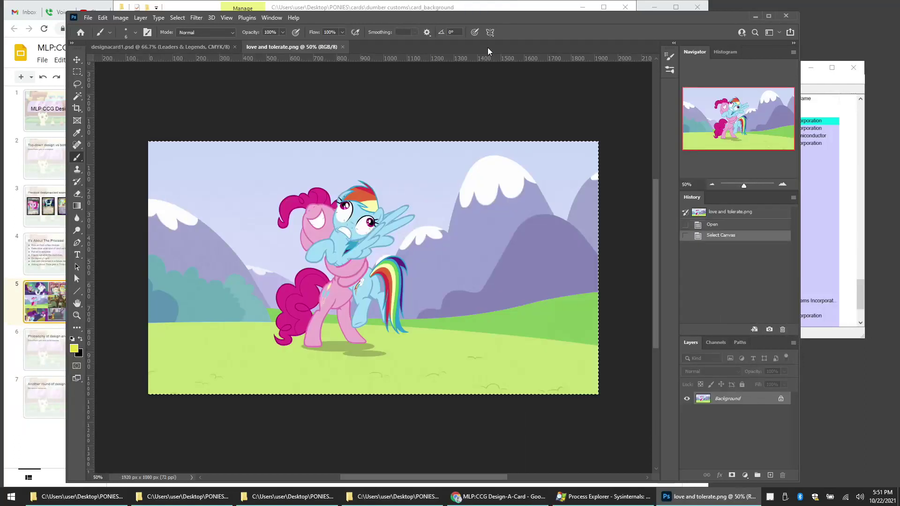
Step: In designacard1.psd, select the Art layer and hide the Leaders & Legends layer
{"action": "left_click", "coordinate": [144, 47]}
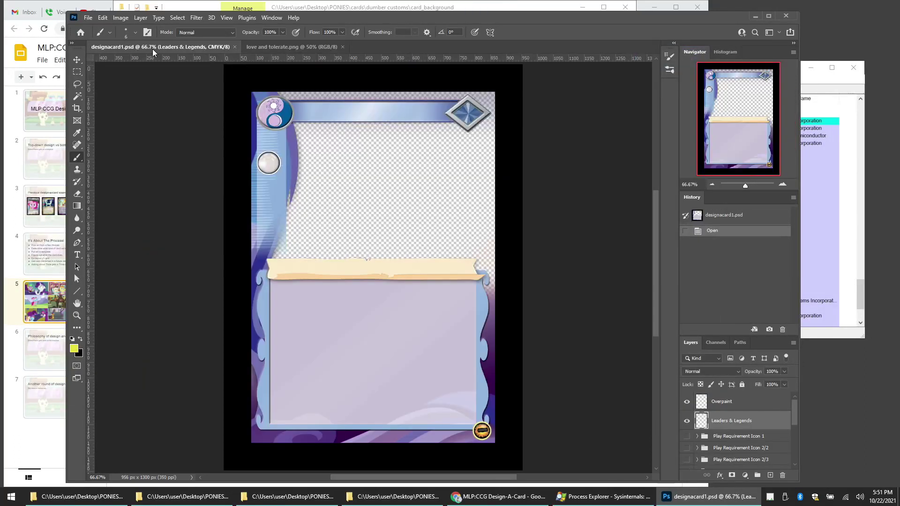
{"action": "scroll", "coordinate": [749, 410], "scroll_direction": "down", "scroll_amount": 5}
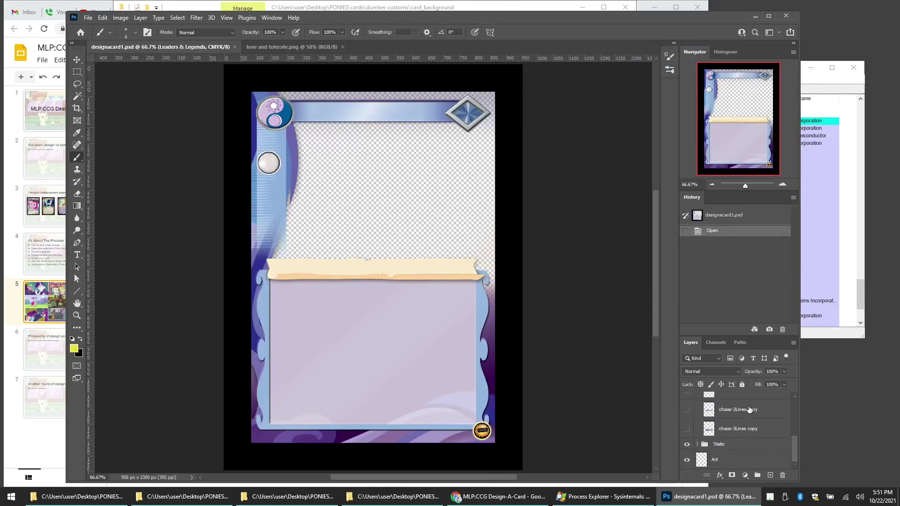
{"action": "left_click", "coordinate": [721, 462]}
{"action": "scroll", "coordinate": [724, 438], "scroll_direction": "up", "scroll_amount": 3}
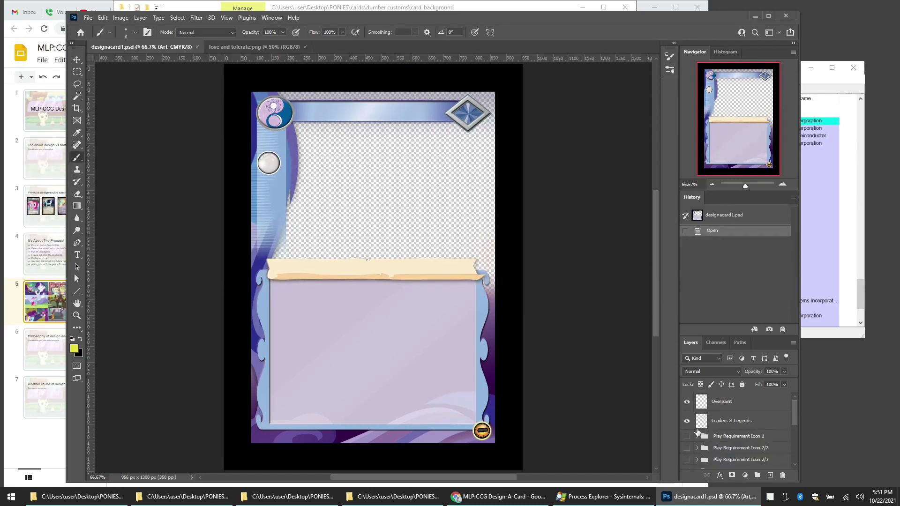
{"action": "left_click", "coordinate": [687, 424]}
Step: Paste the copied image into the Art layer, scaling it to about 60% and fitting both ponies into the card's art window
{"action": "scroll", "coordinate": [712, 438], "scroll_direction": "down", "scroll_amount": 3}
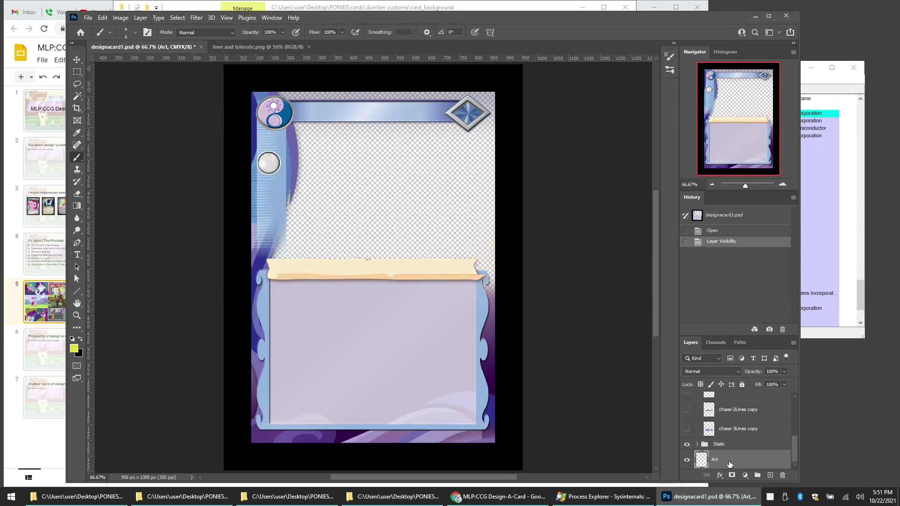
{"action": "key", "text": "ctrl+v"}
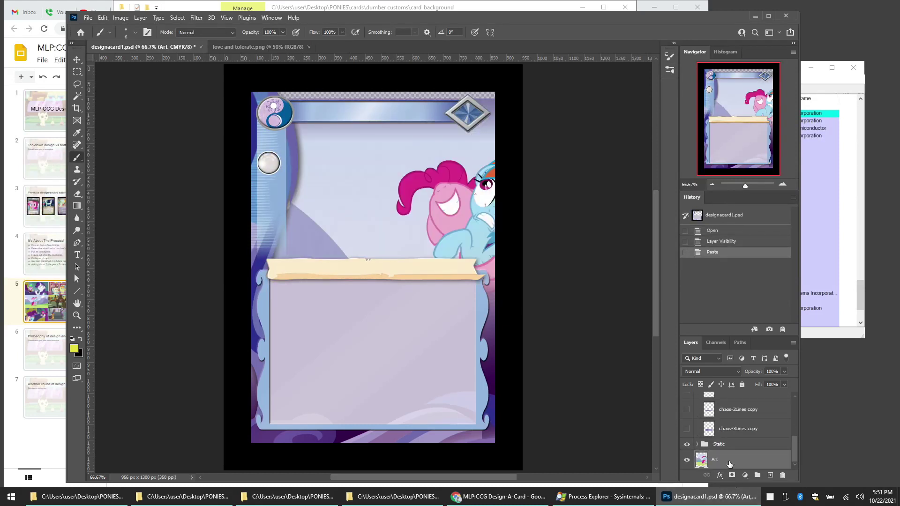
{"action": "key", "text": "ctrl+t"}
{"action": "left_click_drag", "start_coordinate": [465, 284], "coordinate": [360, 254]}
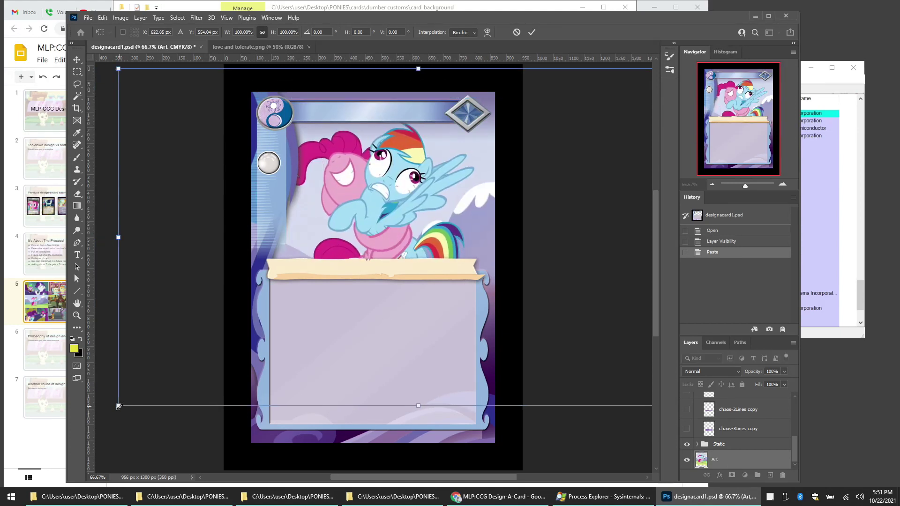
{"action": "left_click_drag", "start_coordinate": [118, 406], "coordinate": [359, 271]}
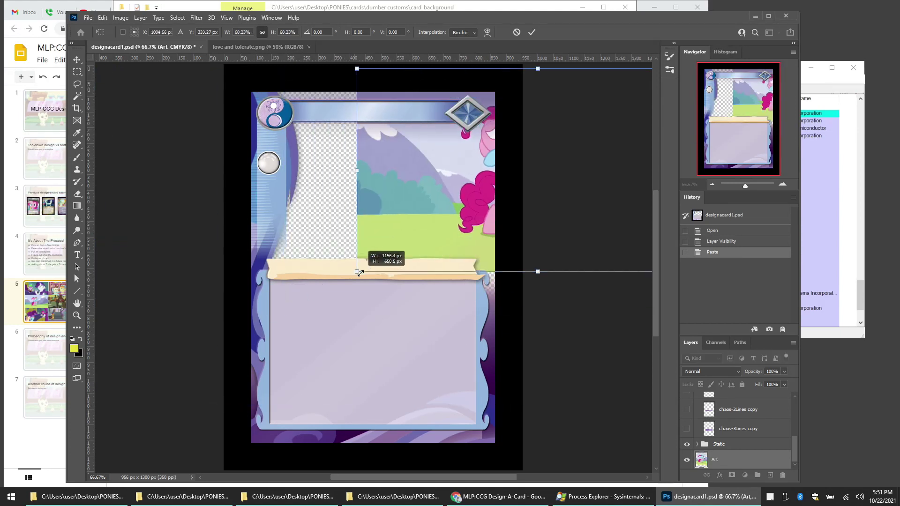
{"action": "mouse_move", "coordinate": [512, 217]}
{"action": "left_mouse_down"}
{"action": "mouse_move", "coordinate": [309, 281]}
{"action": "mouse_move", "coordinate": [387, 244]}
{"action": "mouse_move", "coordinate": [379, 234]}
{"action": "left_mouse_up"}
{"action": "key", "text": "Return"}
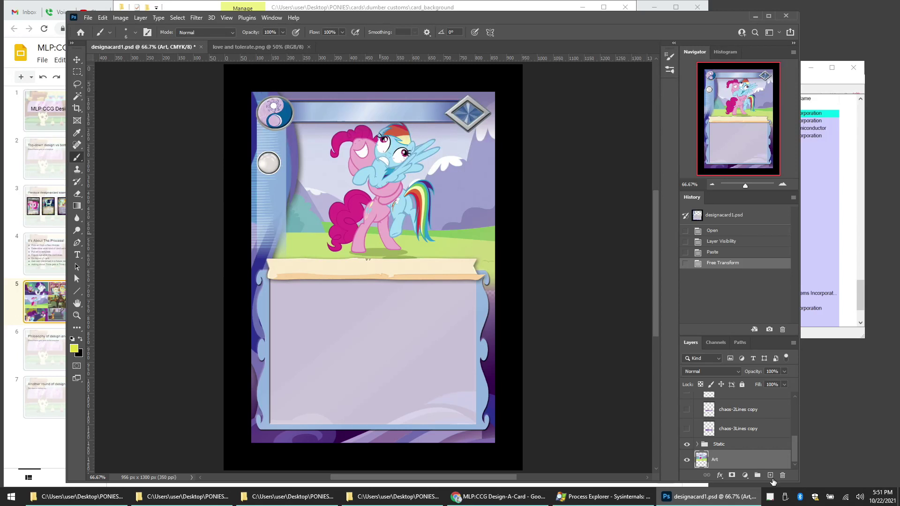
Step: Add a new layer above Art and paint the transparent gap at the card's right edge with green sampled from the grass
{"action": "left_click", "coordinate": [771, 475]}
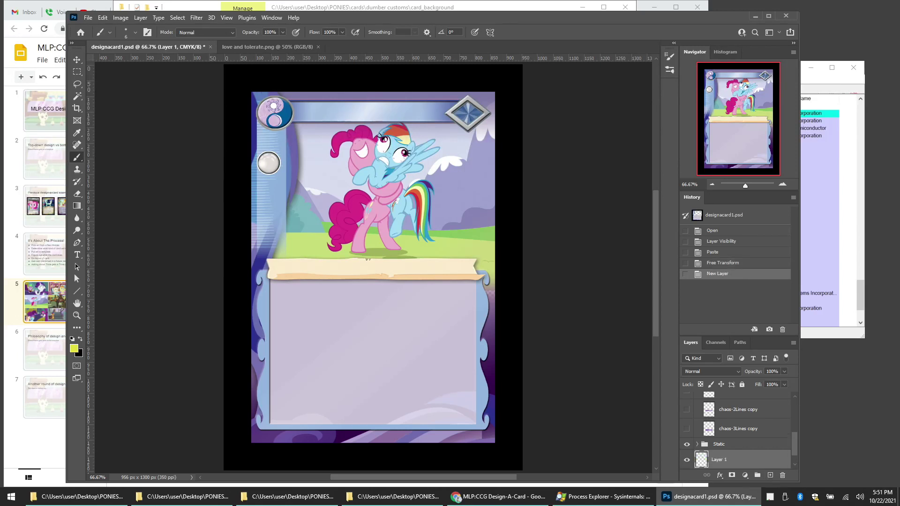
{"action": "scroll", "coordinate": [497, 290], "scroll_direction": "up", "scroll_amount": 8}
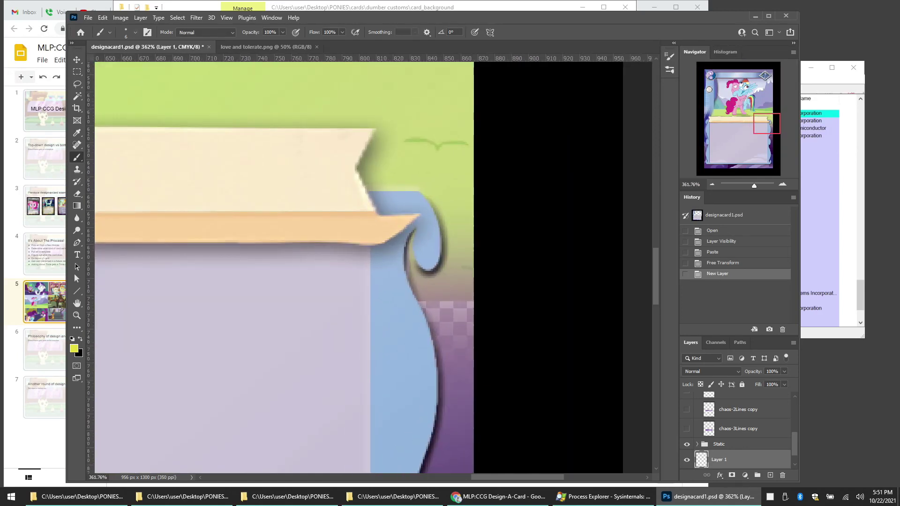
{"action": "left_click", "coordinate": [452, 261], "text": "alt"}
{"action": "mouse_move", "coordinate": [410, 307]}
{"action": "left_mouse_down"}
{"action": "mouse_move", "coordinate": [426, 316]}
{"action": "mouse_move", "coordinate": [430, 333]}
{"action": "mouse_move", "coordinate": [480, 311]}
{"action": "mouse_move", "coordinate": [434, 397]}
{"action": "mouse_move", "coordinate": [482, 380]}
{"action": "left_mouse_up"}
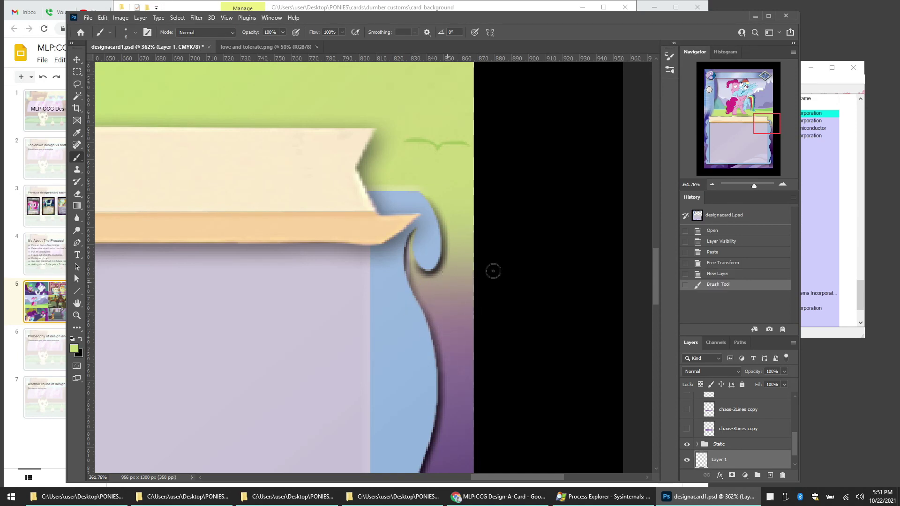
{"action": "left_click_drag", "start_coordinate": [410, 273], "coordinate": [435, 279]}
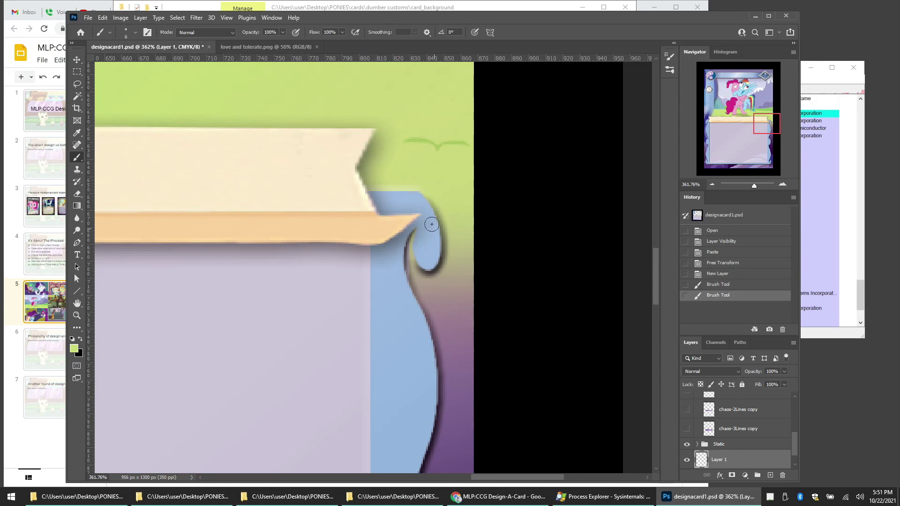
{"action": "right_click", "coordinate": [451, 254]}
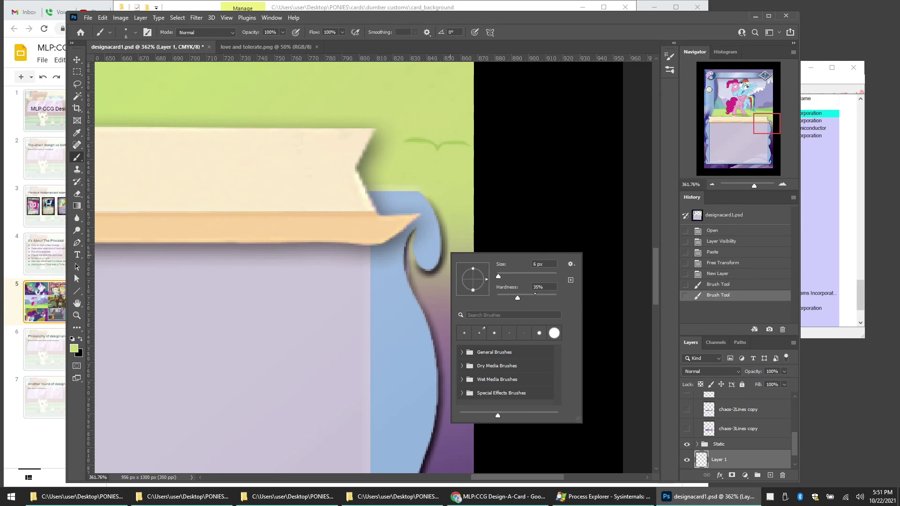
{"action": "left_click_drag", "start_coordinate": [474, 150], "coordinate": [473, 180]}
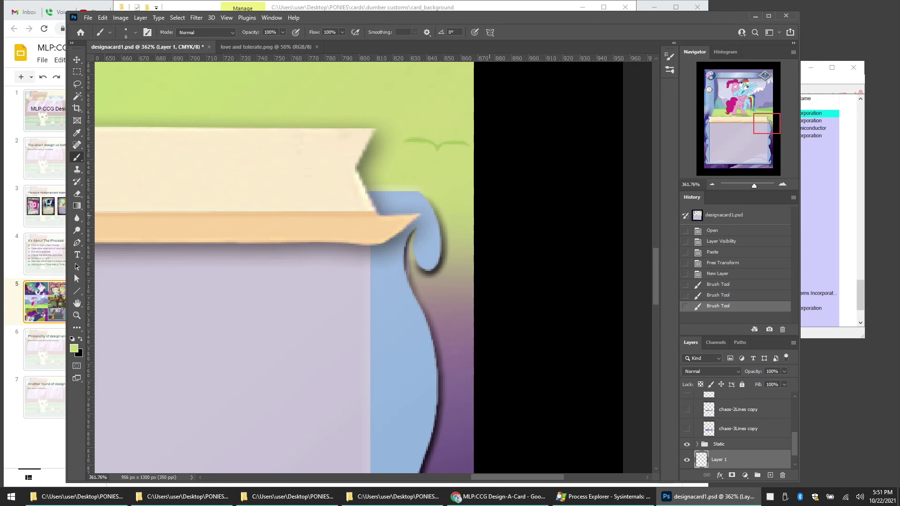
Step: Enlarge the brush to 25 px and dab more green on the card's right edge beside the end of the scroll banner
{"action": "scroll", "coordinate": [460, 280], "scroll_direction": "down", "scroll_amount": 8}
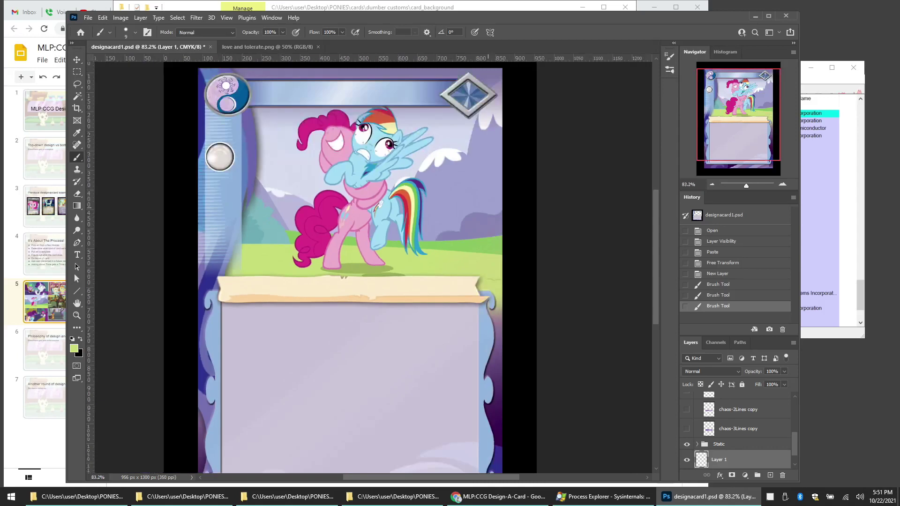
{"action": "scroll", "coordinate": [461, 280], "scroll_direction": "down", "scroll_amount": 1}
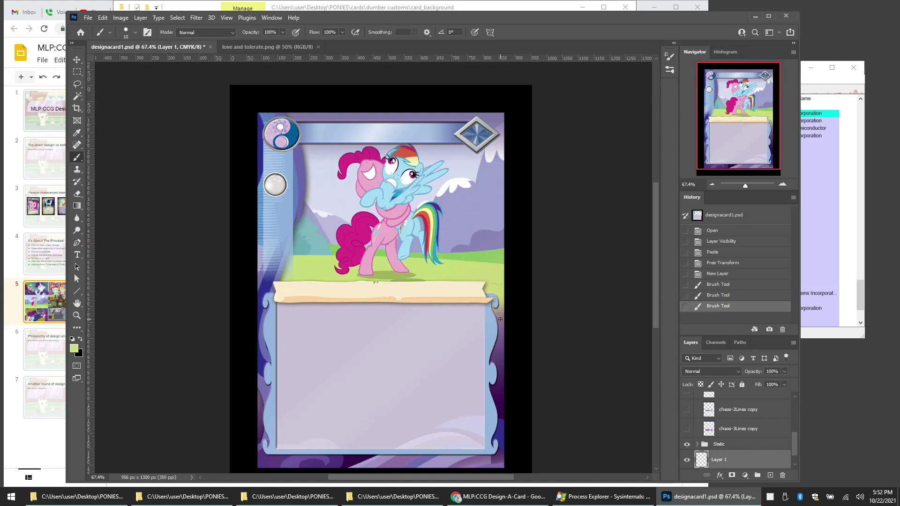
{"action": "key", "text": "bracketright"}
{"action": "key", "text": "bracketright"}
{"action": "key", "text": "bracketright"}
{"action": "key", "text": "bracketright"}
{"action": "left_click", "coordinate": [500, 294]}
{"action": "scroll", "coordinate": [501, 298], "scroll_direction": "up", "scroll_amount": 3}
{"action": "scroll", "coordinate": [328, 262], "scroll_direction": "down", "scroll_amount": 2}
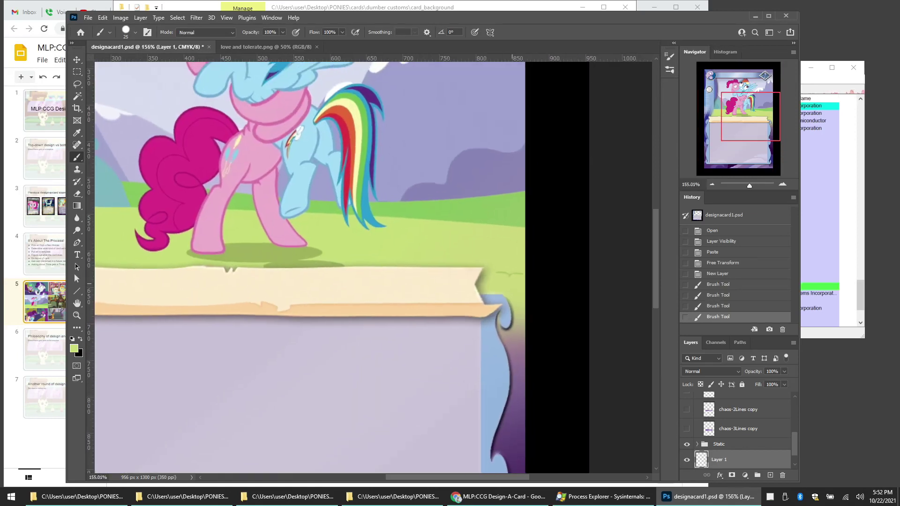
{"action": "scroll", "coordinate": [365, 268], "scroll_direction": "up", "scroll_amount": 2}
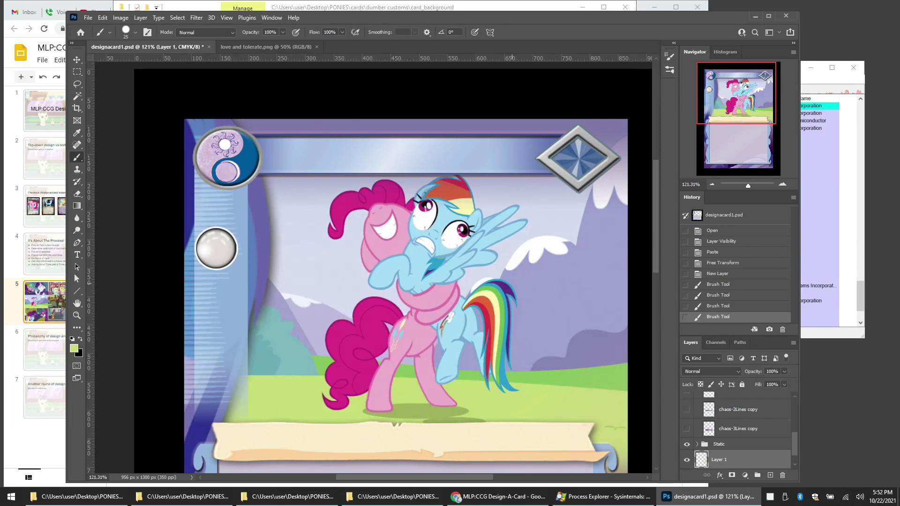
Step: Copy the whole Art layer and paste it in place onto the Overpaint layer
{"action": "left_click_drag", "start_coordinate": [795, 445], "coordinate": [796, 468]}
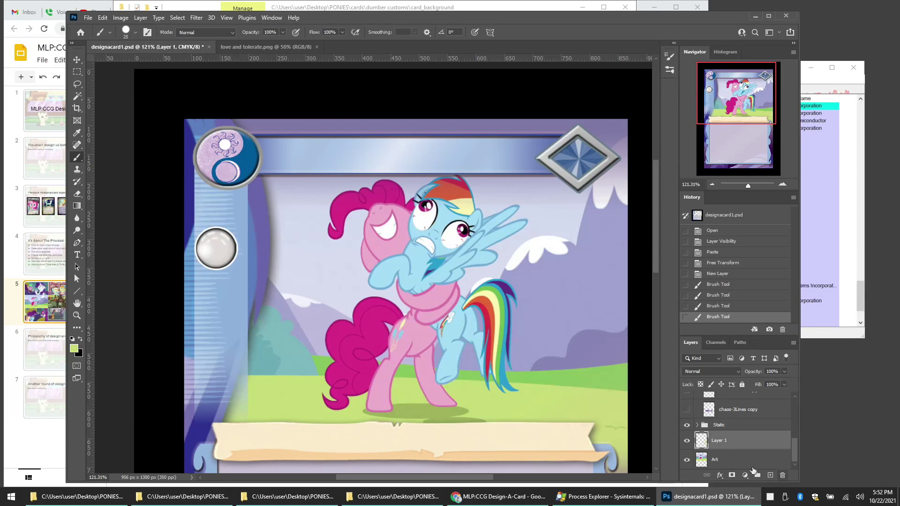
{"action": "left_click", "coordinate": [737, 459]}
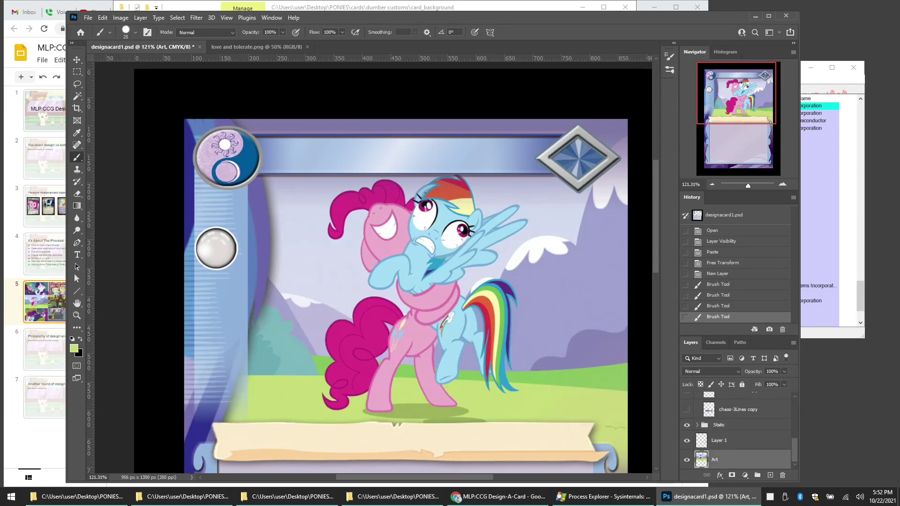
{"action": "key", "text": "ctrl+a"}
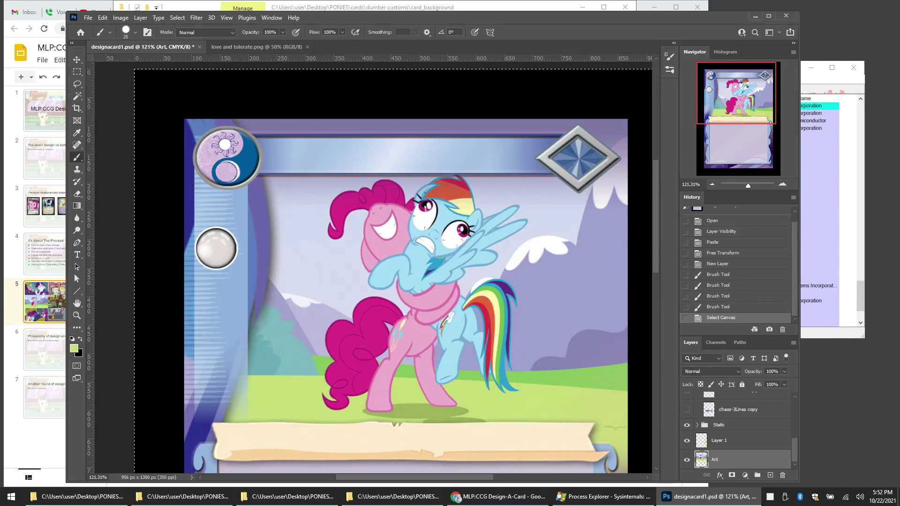
{"action": "left_click_drag", "start_coordinate": [794, 451], "coordinate": [793, 412]}
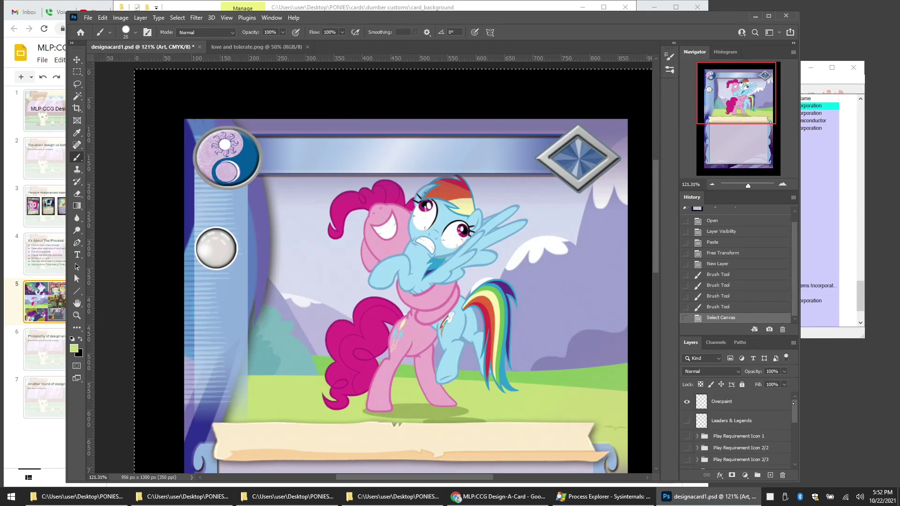
{"action": "left_click", "coordinate": [749, 404]}
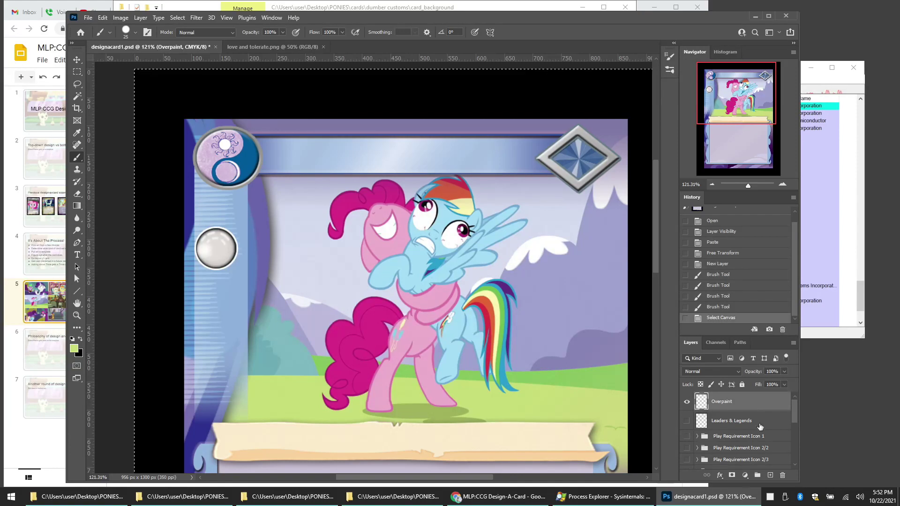
{"action": "key", "text": "ctrl+shift+v"}
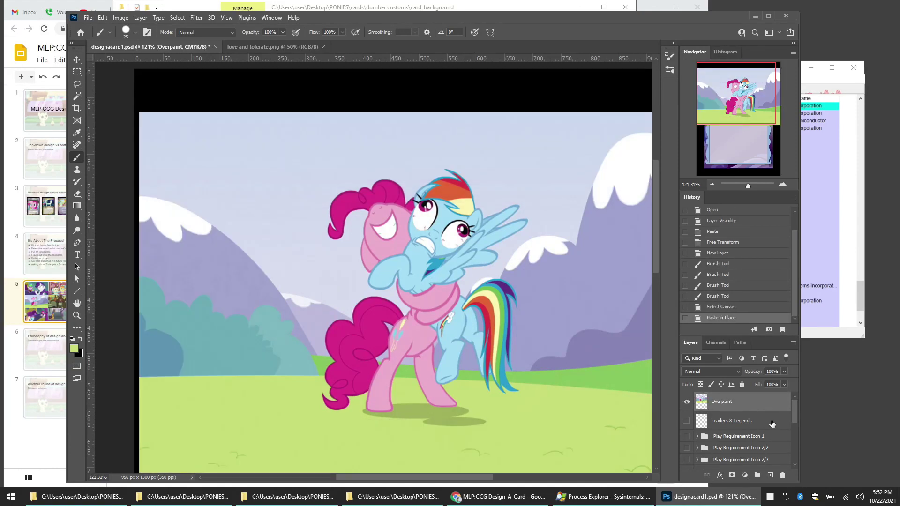
Step: Add a layer mask to Overpaint and invert it to black so the pasted artwork is hidden
{"action": "left_click", "coordinate": [731, 475]}
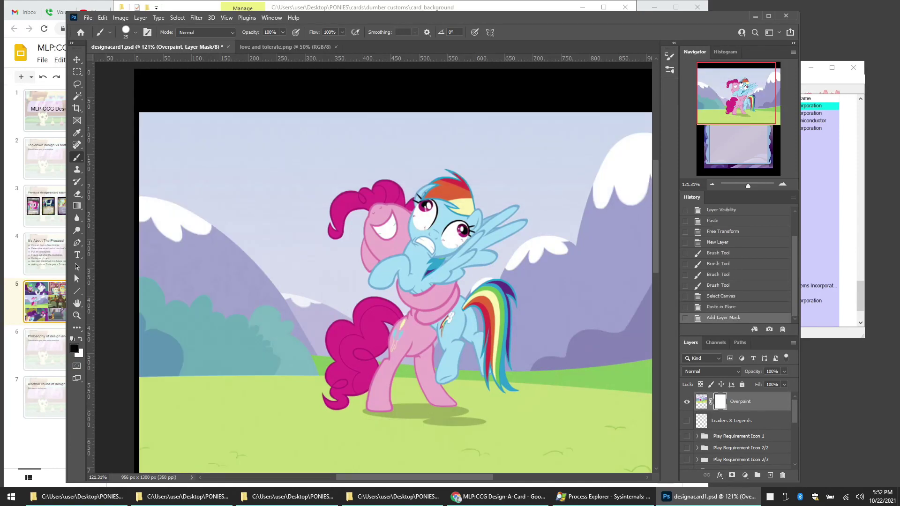
{"action": "key", "text": "ctrl+i"}
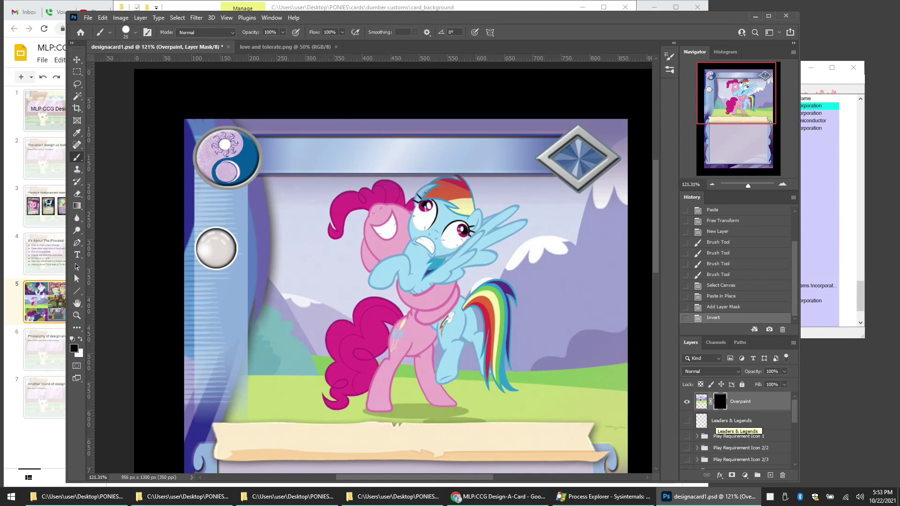
Step: Paint white on the Overpaint mask over the front of the blue pony's mane to reveal it above the frame's shadow
{"action": "scroll", "coordinate": [440, 178], "scroll_direction": "up", "scroll_amount": 5}
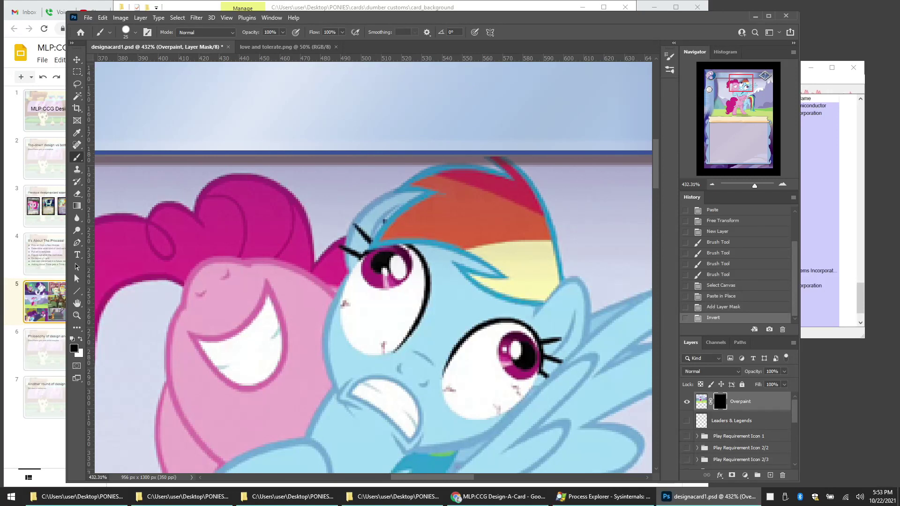
{"action": "scroll", "coordinate": [480, 233], "scroll_direction": "up", "scroll_amount": 2}
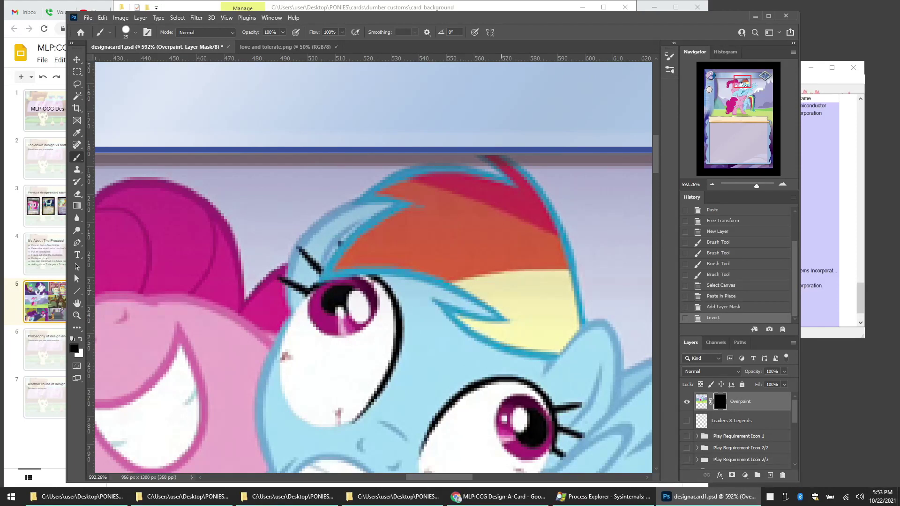
{"action": "left_click", "coordinate": [448, 244]}
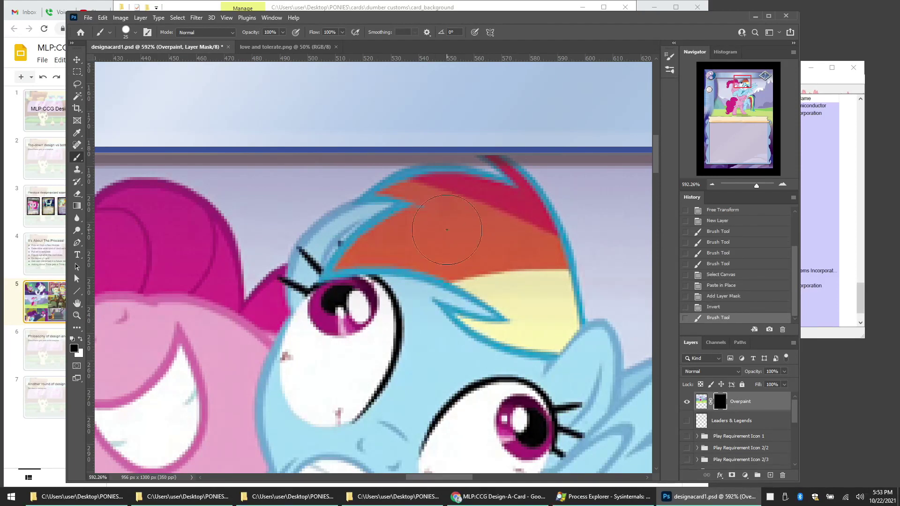
{"action": "key", "text": "x"}
{"action": "left_click", "coordinate": [434, 239]}
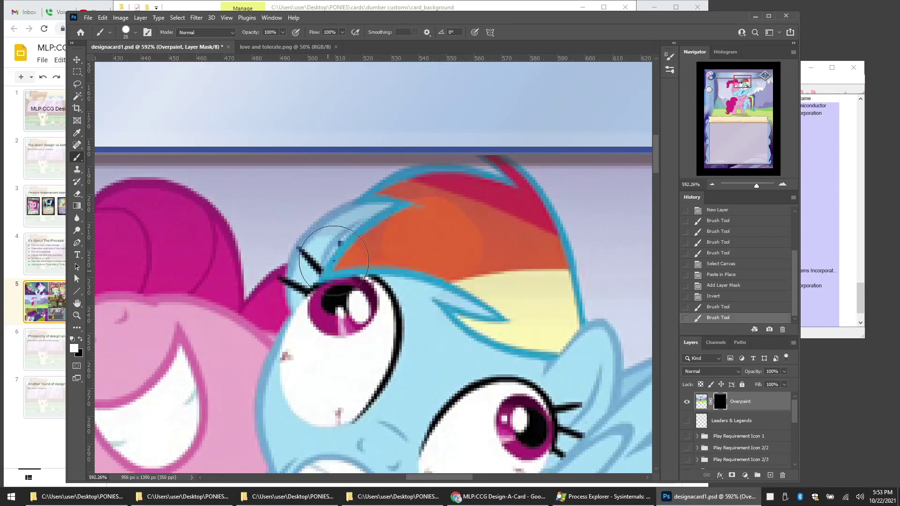
{"action": "left_click_drag", "start_coordinate": [384, 231], "coordinate": [445, 196]}
Step: Paint black on the mask just above the blue pony's mane to hide background spilling over the title bar's lower edge
{"action": "scroll", "coordinate": [452, 136], "scroll_direction": "up", "scroll_amount": 5}
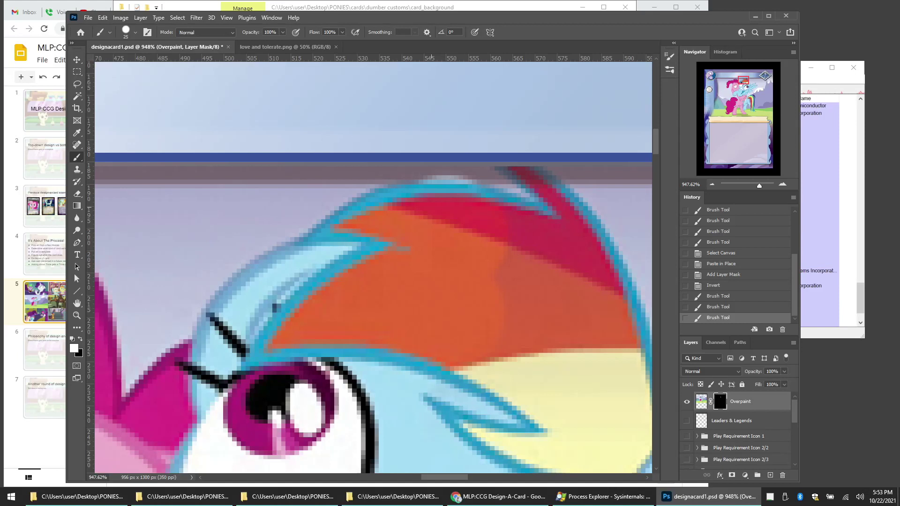
{"action": "key", "text": "x"}
{"action": "key", "text": "Page_Down"}
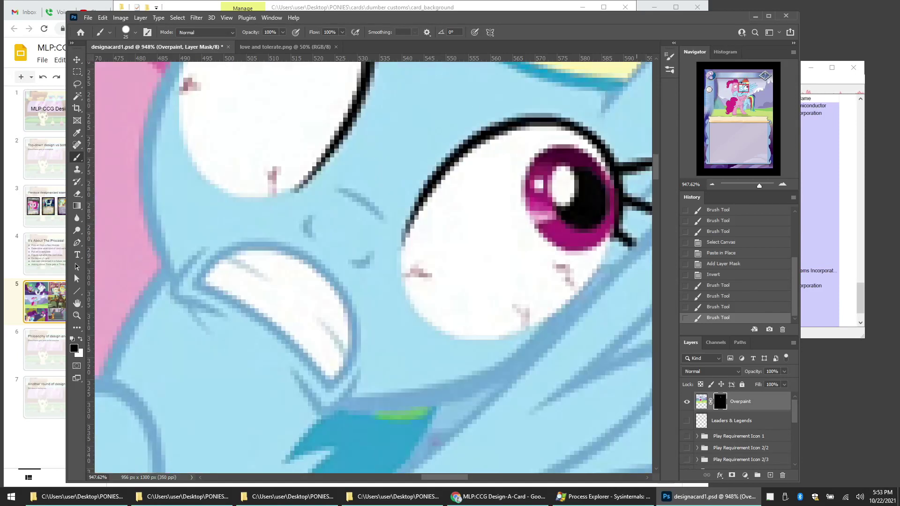
{"action": "scroll", "coordinate": [373, 268], "scroll_direction": "up", "scroll_amount": 10}
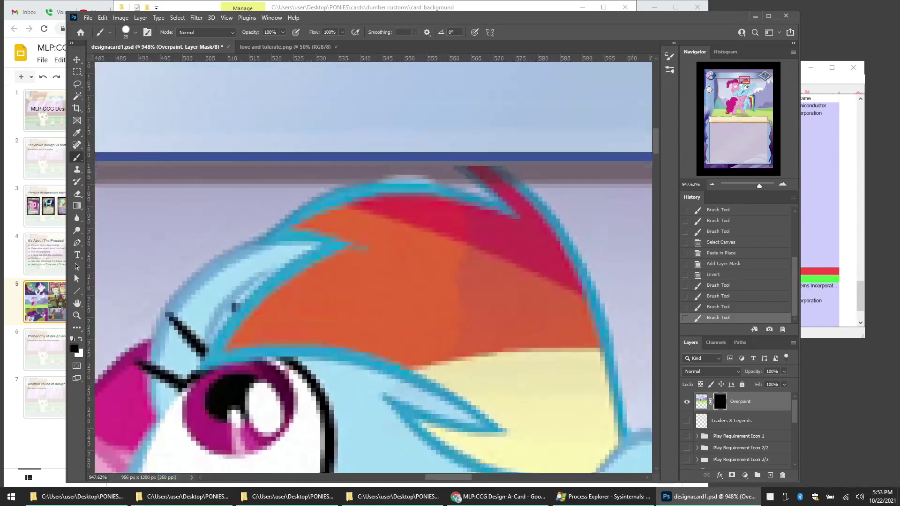
{"action": "left_click_drag", "start_coordinate": [328, 141], "coordinate": [398, 141]}
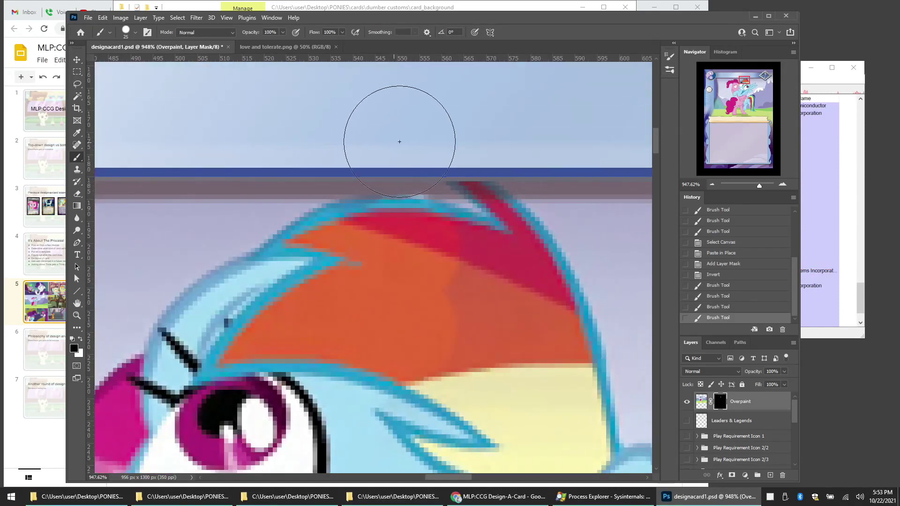
Step: Shrink the brush to about 7 px and paint white on the mask to reveal the red-and-blue hair tuft over the title bar
{"action": "key", "text": "x"}
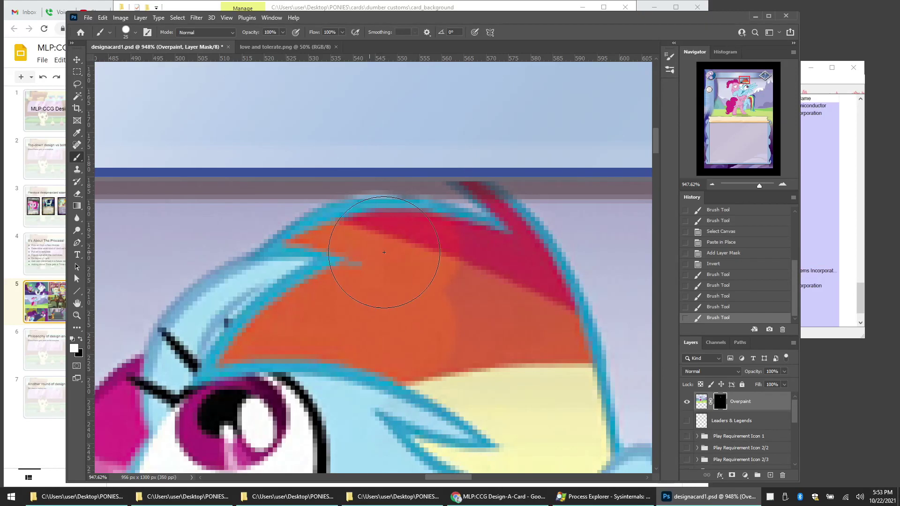
{"action": "left_click", "coordinate": [432, 262]}
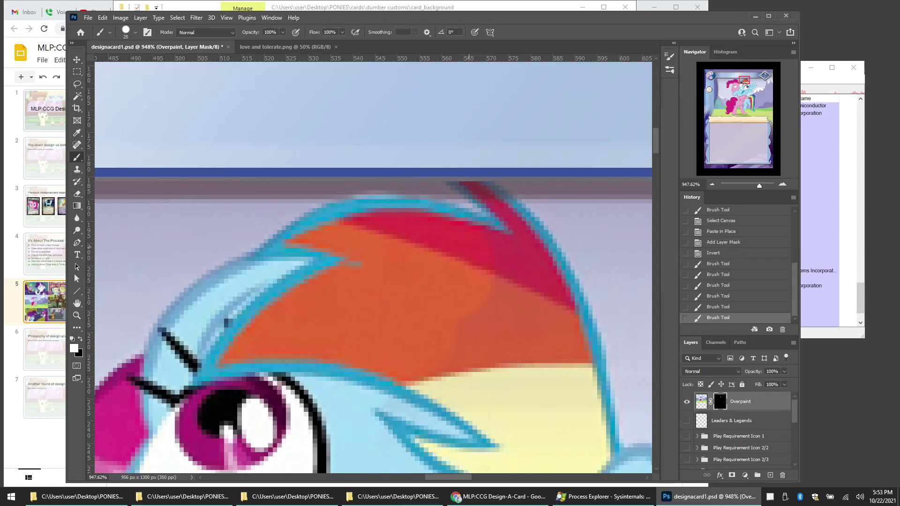
{"action": "key", "text": "bracketleft"}
{"action": "key", "text": "bracketleft"}
{"action": "key", "text": "bracketleft"}
{"action": "key", "text": "bracketleft"}
{"action": "key", "text": "bracketleft"}
{"action": "key", "text": "bracketleft"}
{"action": "mouse_move", "coordinate": [482, 194]}
{"action": "left_mouse_down"}
{"action": "mouse_move", "coordinate": [382, 141]}
{"action": "mouse_move", "coordinate": [481, 183]}
{"action": "mouse_move", "coordinate": [497, 198]}
{"action": "mouse_move", "coordinate": [452, 165]}
{"action": "mouse_move", "coordinate": [519, 211]}
{"action": "mouse_move", "coordinate": [567, 269]}
{"action": "left_mouse_up"}
{"action": "mouse_move", "coordinate": [483, 251]}
{"action": "left_mouse_down"}
{"action": "mouse_move", "coordinate": [517, 239]}
{"action": "mouse_move", "coordinate": [539, 286]}
{"action": "left_mouse_up"}
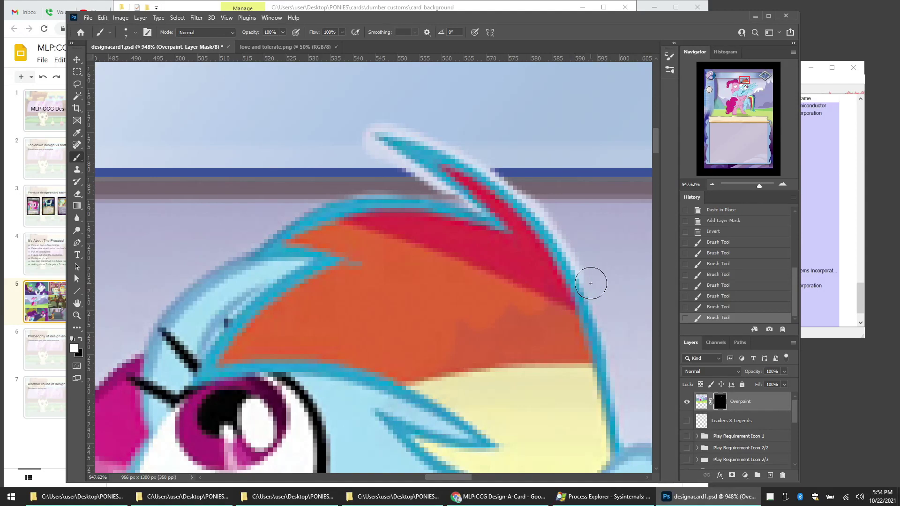
Step: Trim the pale halo around the hair tuft with black on the mask and restore the tuft's red inner edge with white
{"action": "key", "text": "x"}
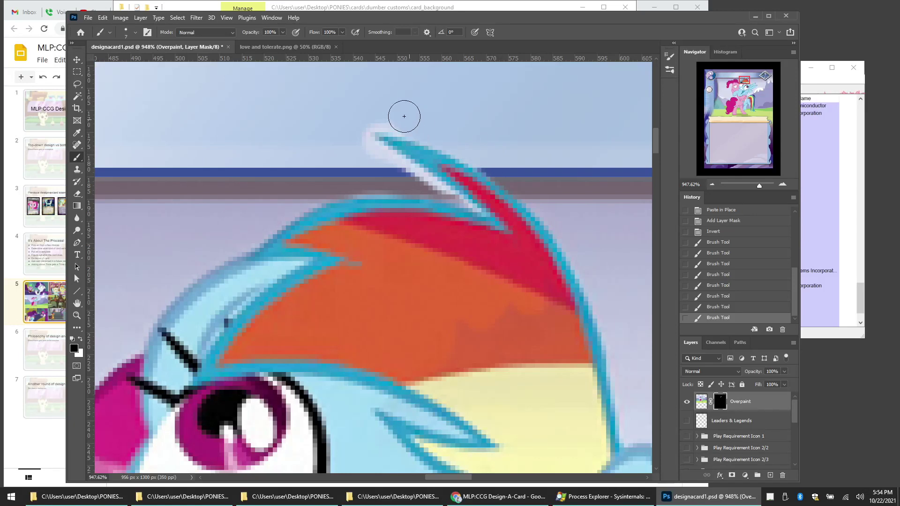
{"action": "mouse_move", "coordinate": [404, 116]}
{"action": "left_mouse_down"}
{"action": "mouse_move", "coordinate": [369, 118]}
{"action": "mouse_move", "coordinate": [364, 167]}
{"action": "mouse_move", "coordinate": [357, 148]}
{"action": "mouse_move", "coordinate": [442, 186]}
{"action": "mouse_move", "coordinate": [463, 209]}
{"action": "mouse_move", "coordinate": [434, 183]}
{"action": "left_mouse_up"}
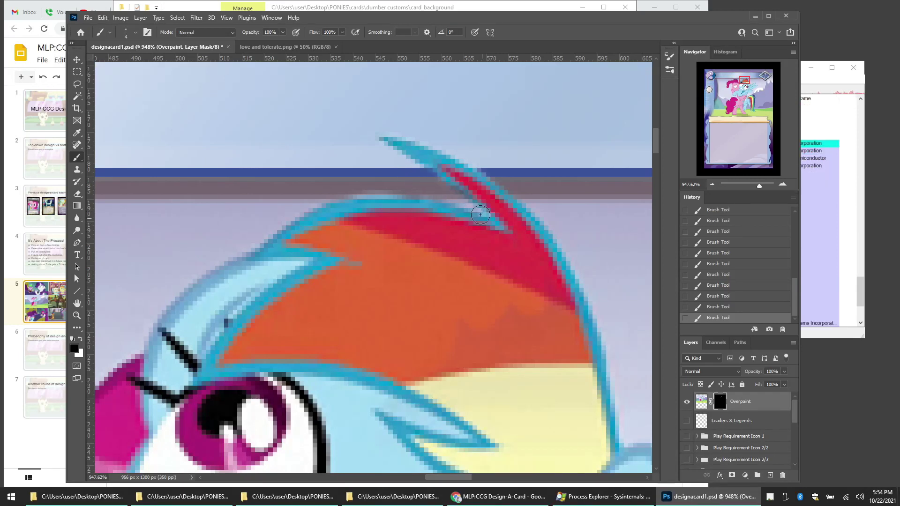
{"action": "scroll", "coordinate": [479, 204], "scroll_direction": "down", "scroll_amount": 10}
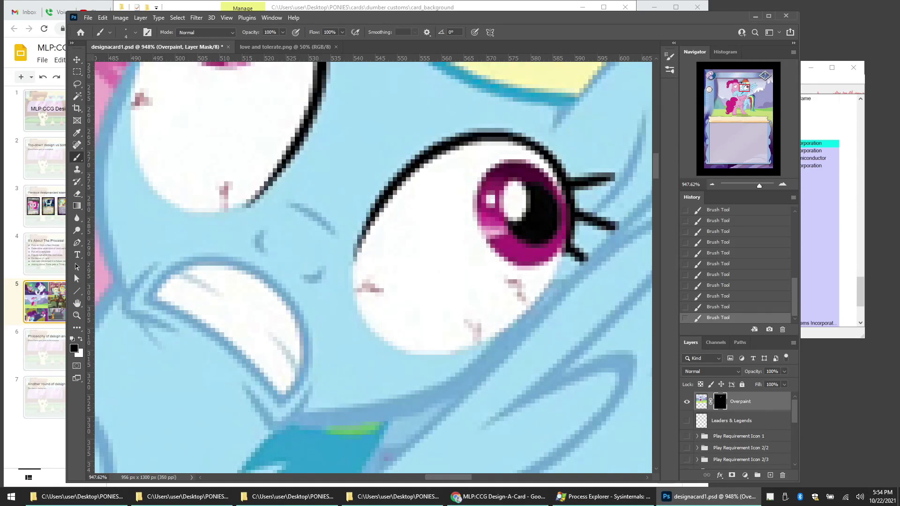
{"action": "scroll", "coordinate": [373, 267], "scroll_direction": "up", "scroll_amount": 10}
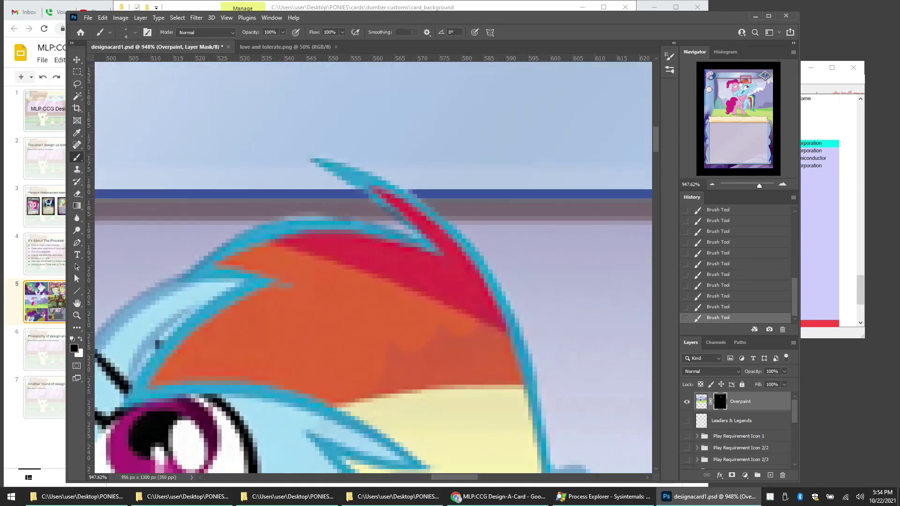
{"action": "scroll", "coordinate": [449, 244], "scroll_direction": "up", "scroll_amount": 3}
{"action": "key", "text": "x"}
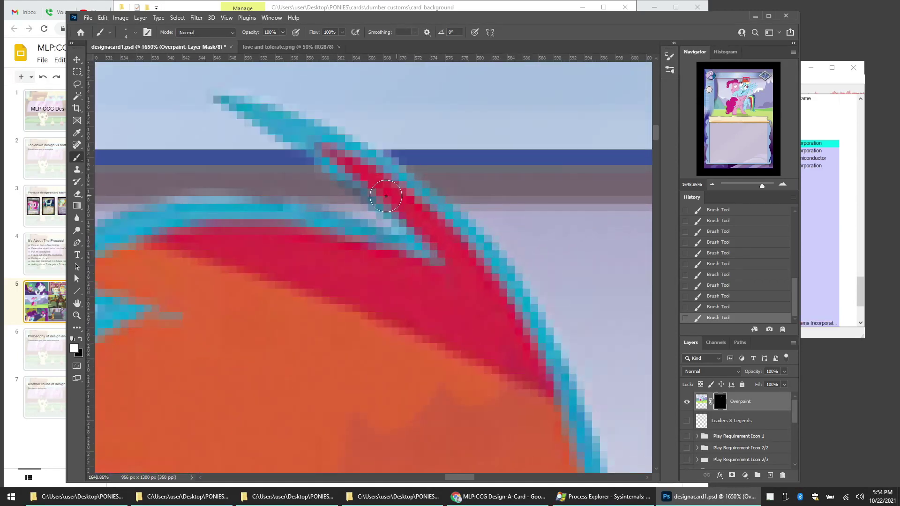
{"action": "left_click_drag", "start_coordinate": [386, 196], "coordinate": [442, 249]}
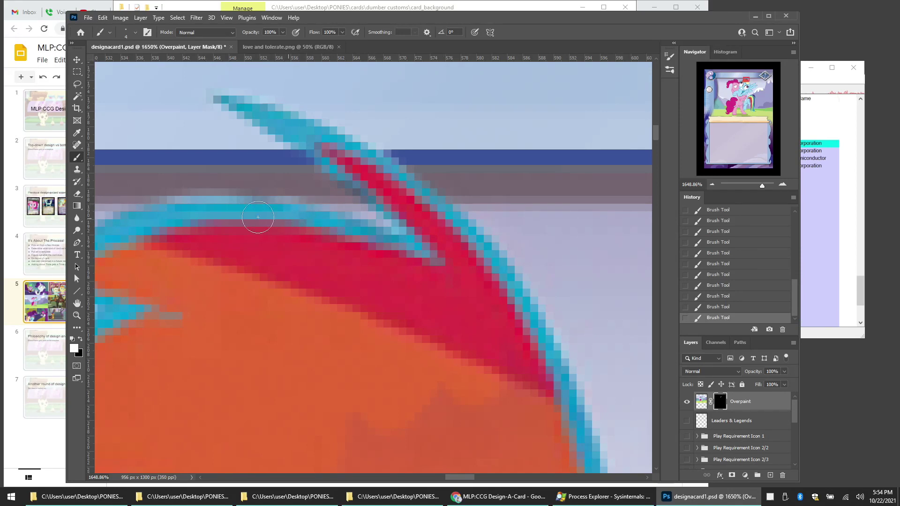
{"action": "key", "text": "x"}
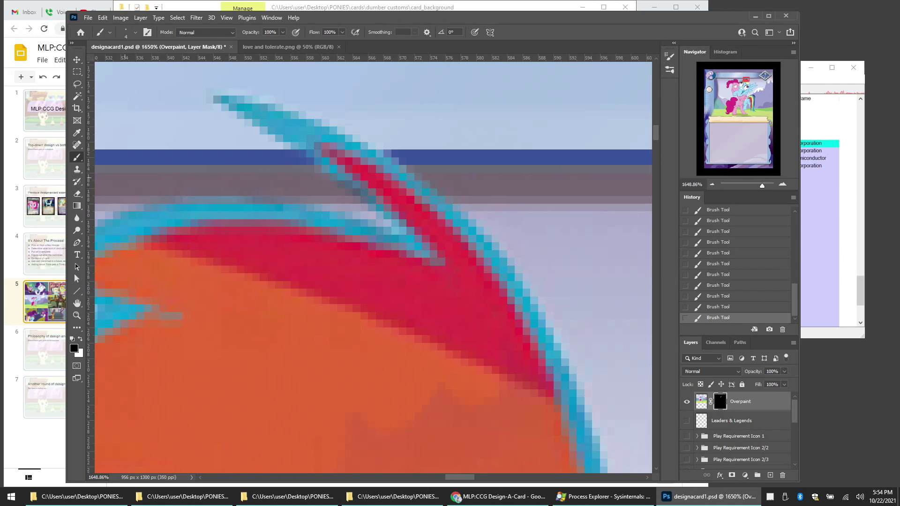
Step: Enlarge the brush to about 9 px and paint white on the mask over the rest of the blue pony's mane and forelock
{"action": "scroll", "coordinate": [430, 287], "scroll_direction": "down", "scroll_amount": 5}
{"action": "key", "text": "x"}
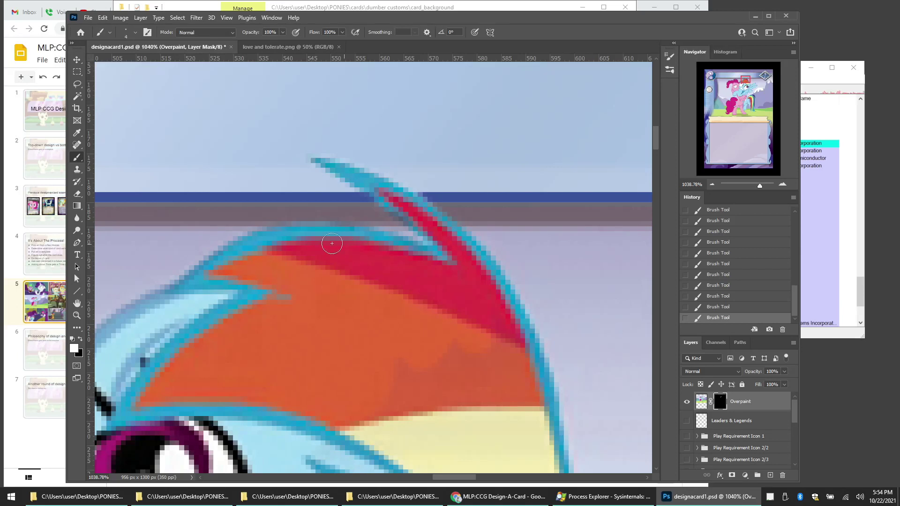
{"action": "scroll", "coordinate": [445, 295], "scroll_direction": "down", "scroll_amount": 3}
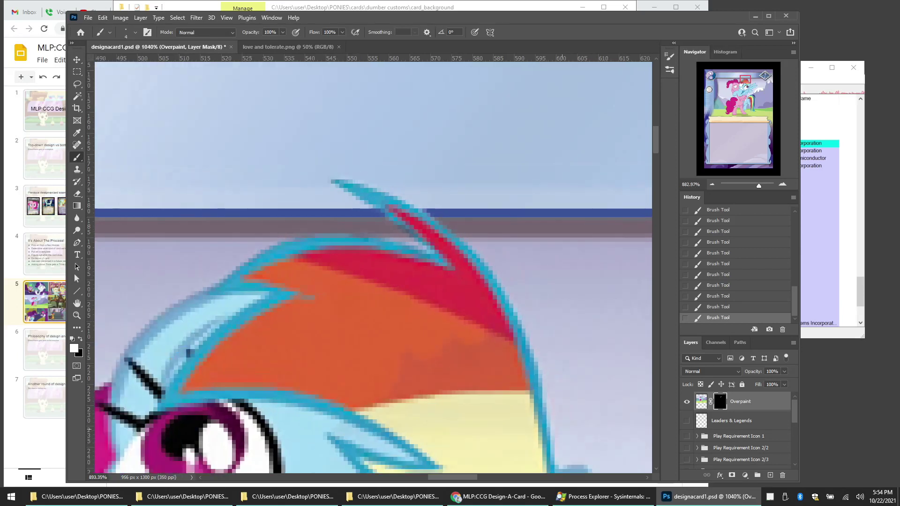
{"action": "key", "text": "bracketright"}
{"action": "key", "text": "bracketright"}
{"action": "key", "text": "bracketright"}
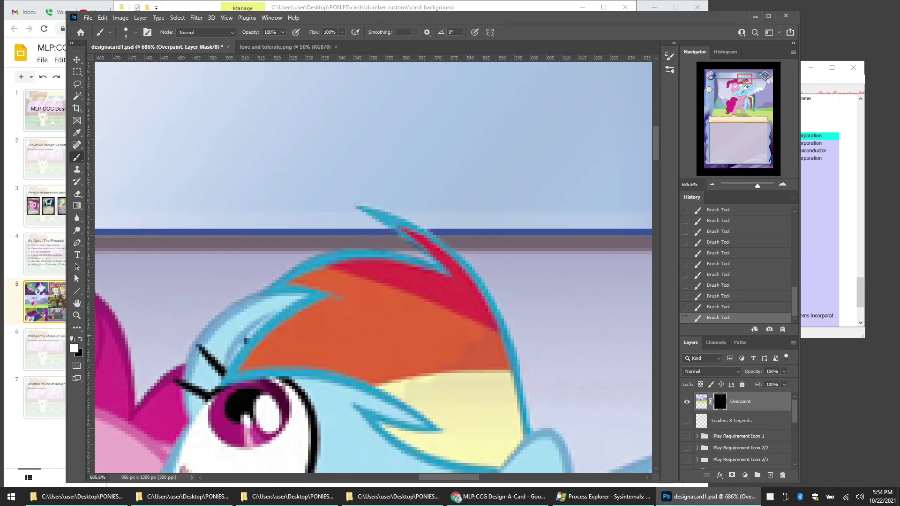
{"action": "mouse_move", "coordinate": [511, 438]}
{"action": "left_mouse_down"}
{"action": "mouse_move", "coordinate": [506, 401]}
{"action": "mouse_move", "coordinate": [506, 418]}
{"action": "mouse_move", "coordinate": [512, 411]}
{"action": "mouse_move", "coordinate": [495, 324]}
{"action": "left_mouse_up"}
{"action": "mouse_move", "coordinate": [427, 407]}
{"action": "left_mouse_down"}
{"action": "mouse_move", "coordinate": [394, 412]}
{"action": "mouse_move", "coordinate": [415, 410]}
{"action": "mouse_move", "coordinate": [408, 452]}
{"action": "mouse_move", "coordinate": [471, 438]}
{"action": "mouse_move", "coordinate": [468, 467]}
{"action": "mouse_move", "coordinate": [500, 471]}
{"action": "left_mouse_up"}
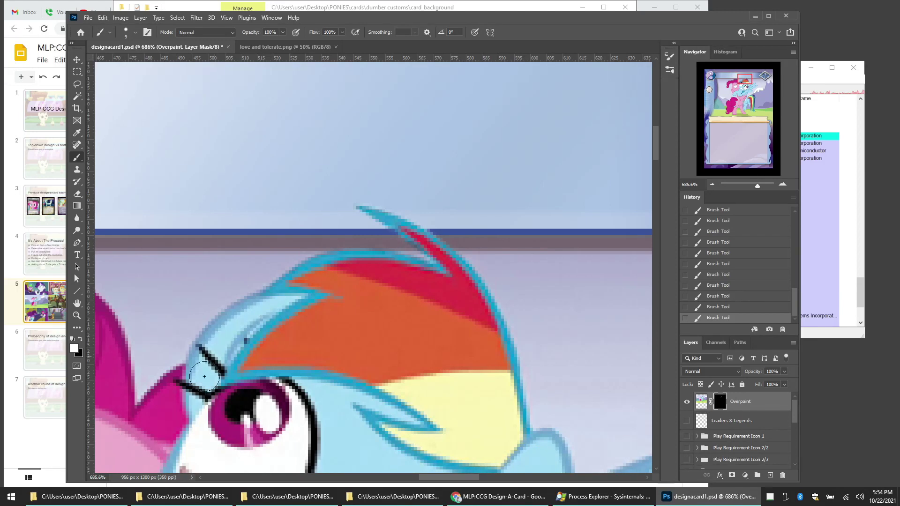
{"action": "left_click_drag", "start_coordinate": [198, 415], "coordinate": [215, 402]}
{"action": "left_click_drag", "start_coordinate": [203, 371], "coordinate": [452, 319]}
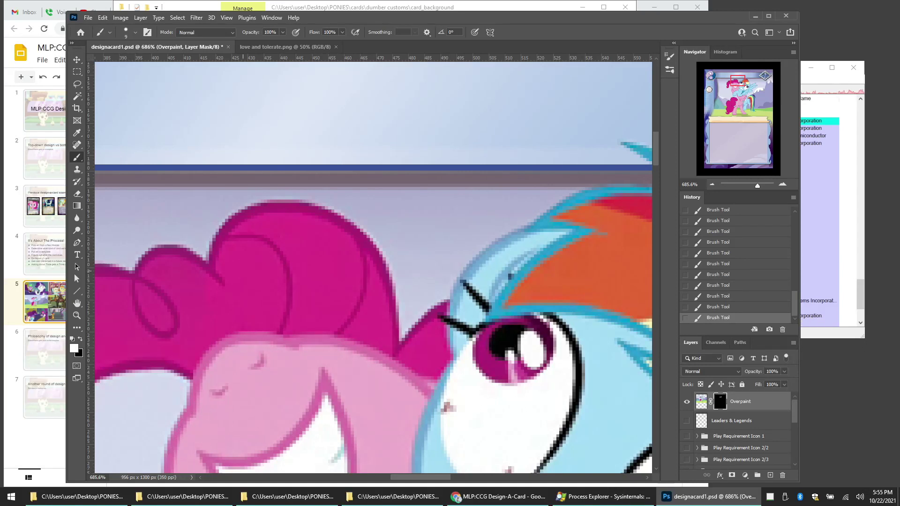
Step: Inspect the pink pony's mane beneath the title bar and check the ponies' overlap across the card
{"action": "scroll", "coordinate": [373, 267], "scroll_direction": "left", "scroll_amount": 5}
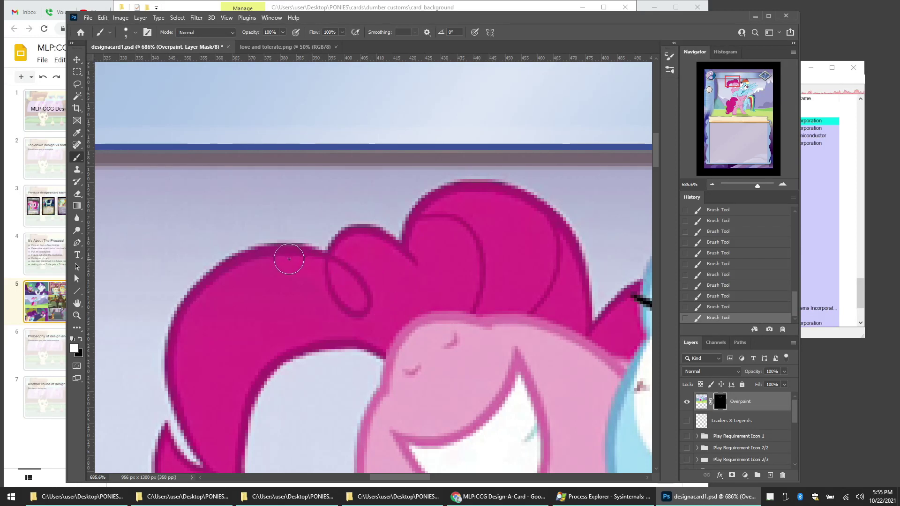
{"action": "scroll", "coordinate": [273, 231], "scroll_direction": "down", "scroll_amount": 5}
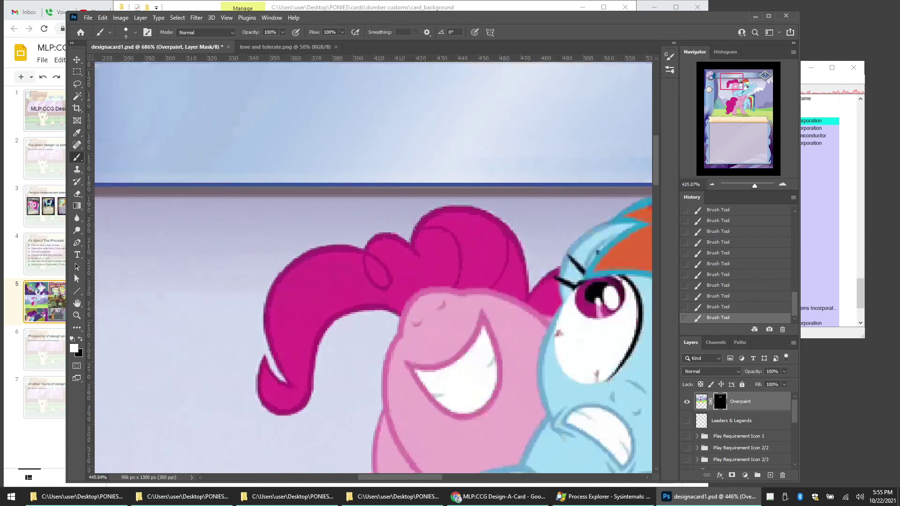
{"action": "scroll", "coordinate": [346, 230], "scroll_direction": "up", "scroll_amount": 5}
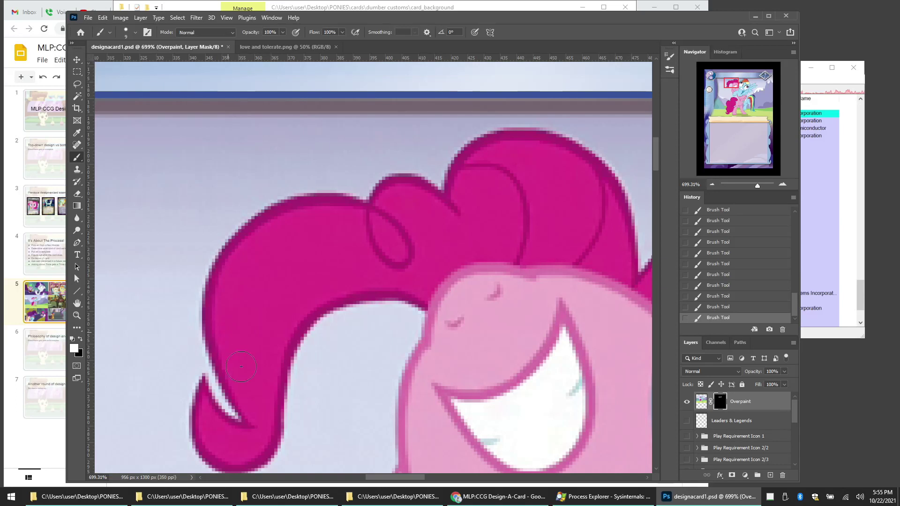
{"action": "scroll", "coordinate": [224, 196], "scroll_direction": "down", "scroll_amount": 6}
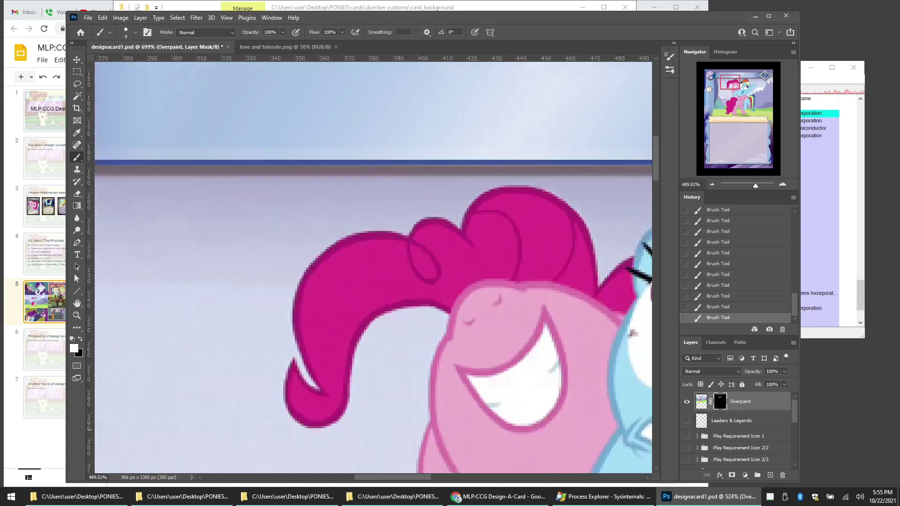
{"action": "scroll", "coordinate": [224, 241], "scroll_direction": "down", "scroll_amount": 3}
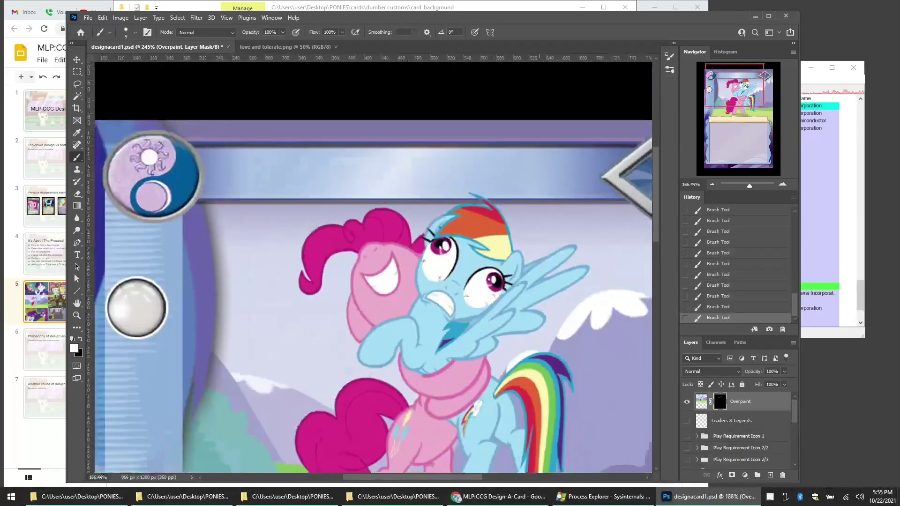
{"action": "scroll", "coordinate": [224, 240], "scroll_direction": "down", "scroll_amount": 2}
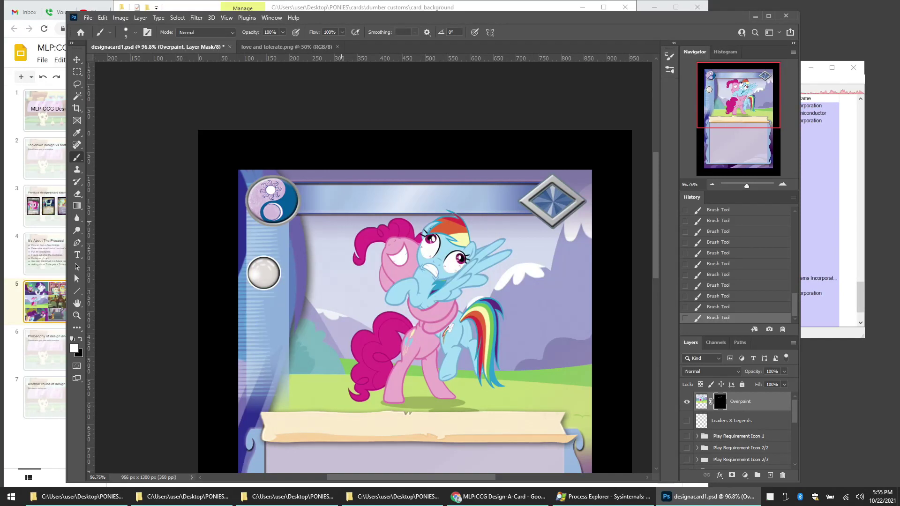
Step: Shrink the brush to about 3 px and paint white on the mask along the hair tuft's lower edge where it crosses the title bar's border
{"action": "scroll", "coordinate": [447, 295], "scroll_direction": "up", "scroll_amount": 4}
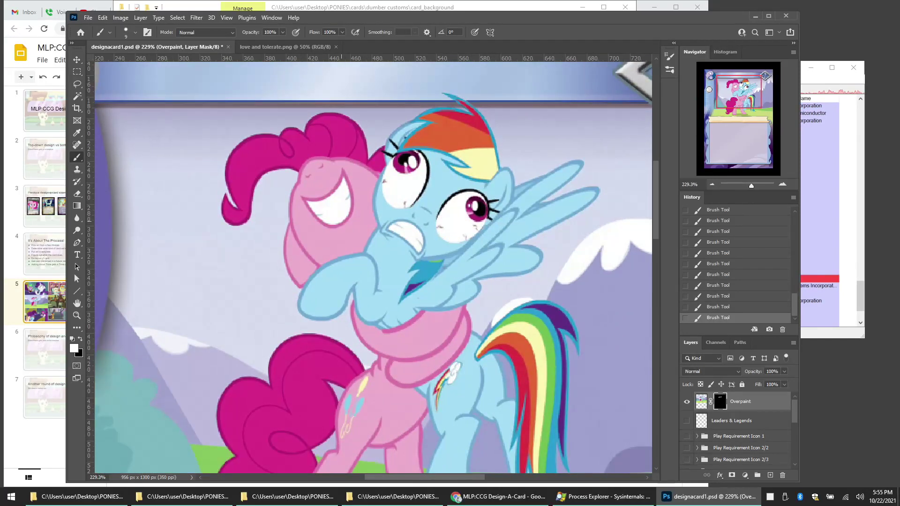
{"action": "scroll", "coordinate": [466, 96], "scroll_direction": "up", "scroll_amount": 6}
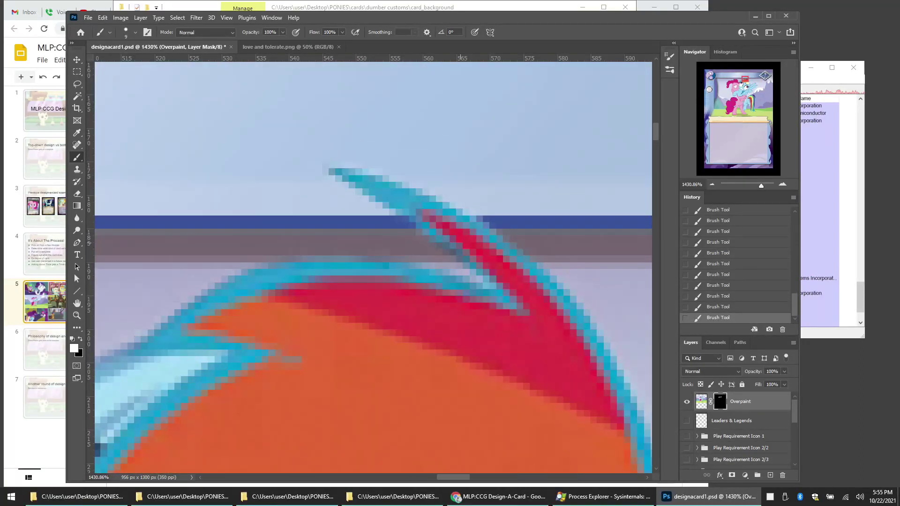
{"action": "key", "text": "bracketleft"}
{"action": "key", "text": "bracketleft"}
{"action": "key", "text": "bracketleft"}
{"action": "key", "text": "bracketleft"}
{"action": "key", "text": "bracketleft"}
{"action": "key", "text": "bracketleft"}
{"action": "mouse_move", "coordinate": [439, 227]}
{"action": "left_mouse_down"}
{"action": "mouse_move", "coordinate": [506, 285]}
{"action": "mouse_move", "coordinate": [422, 213]}
{"action": "mouse_move", "coordinate": [451, 232]}
{"action": "left_mouse_up"}
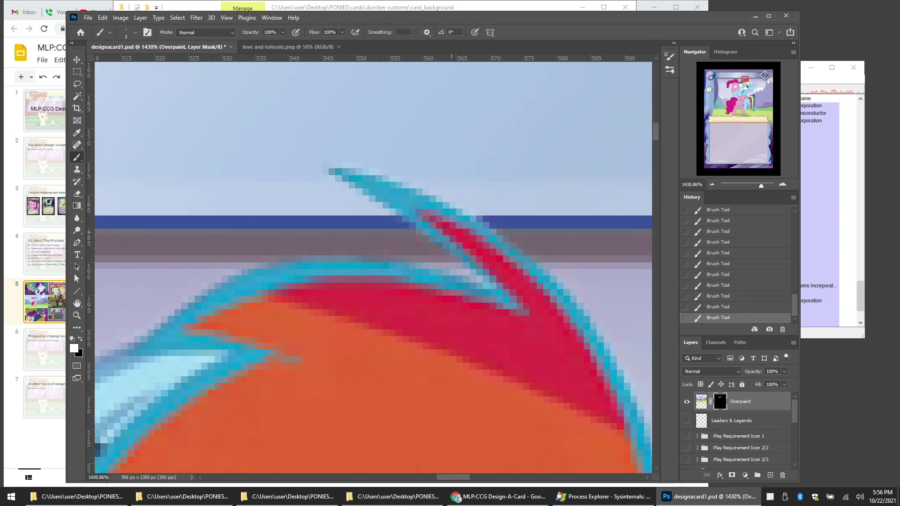
Step: Save designacard1.psd and close the love and tolerate.png document
{"action": "scroll", "coordinate": [509, 298], "scroll_direction": "down", "scroll_amount": 10}
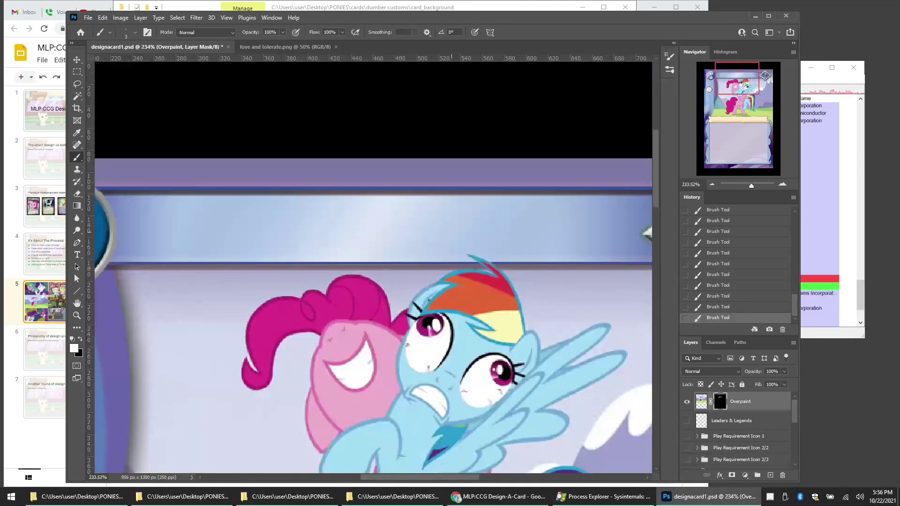
{"action": "scroll", "coordinate": [403, 281], "scroll_direction": "down", "scroll_amount": 5}
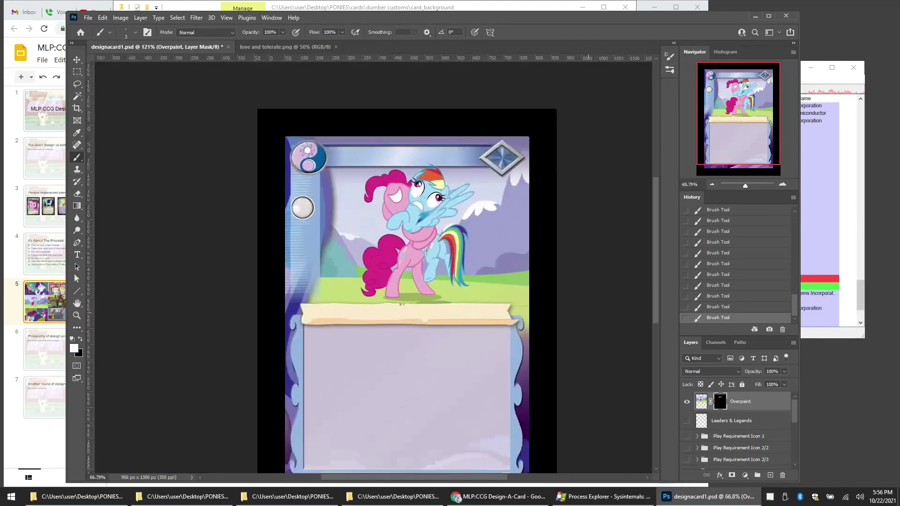
{"action": "scroll", "coordinate": [369, 115], "scroll_direction": "down", "scroll_amount": 1}
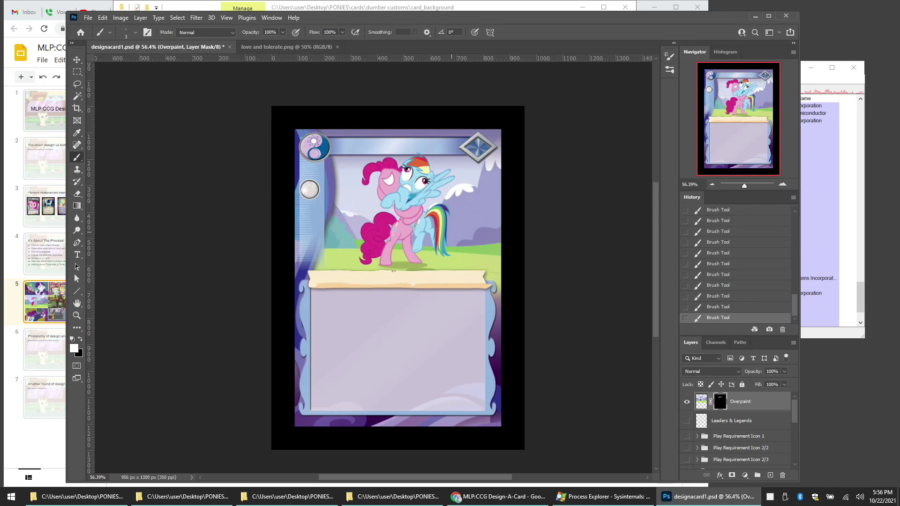
{"action": "key", "text": "ctrl+s"}
{"action": "left_click", "coordinate": [334, 46]}
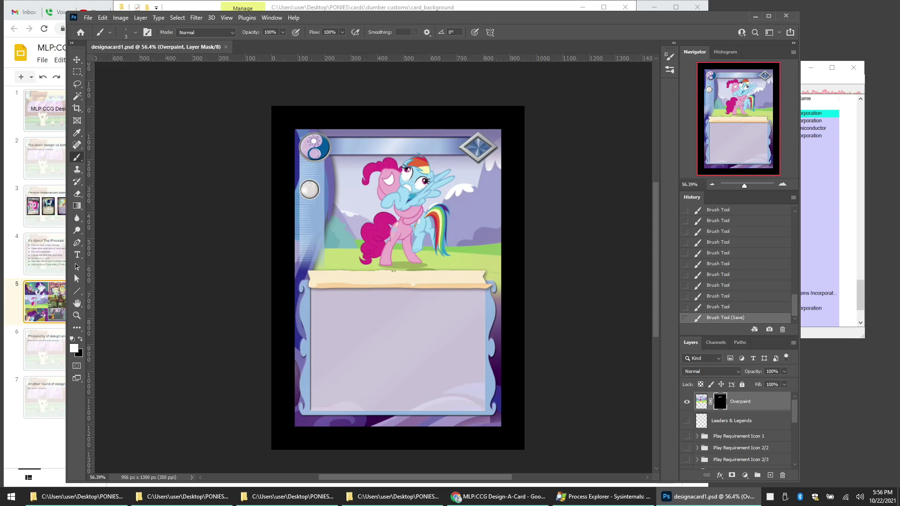
{"action": "left_click", "coordinate": [423, 495]}
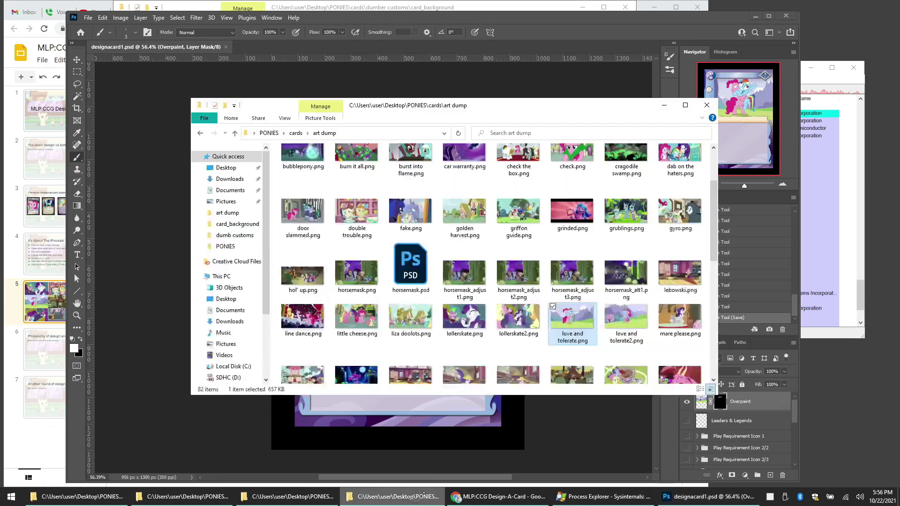
{"action": "left_click", "coordinate": [423, 495]}
{"action": "left_click", "coordinate": [293, 497]}
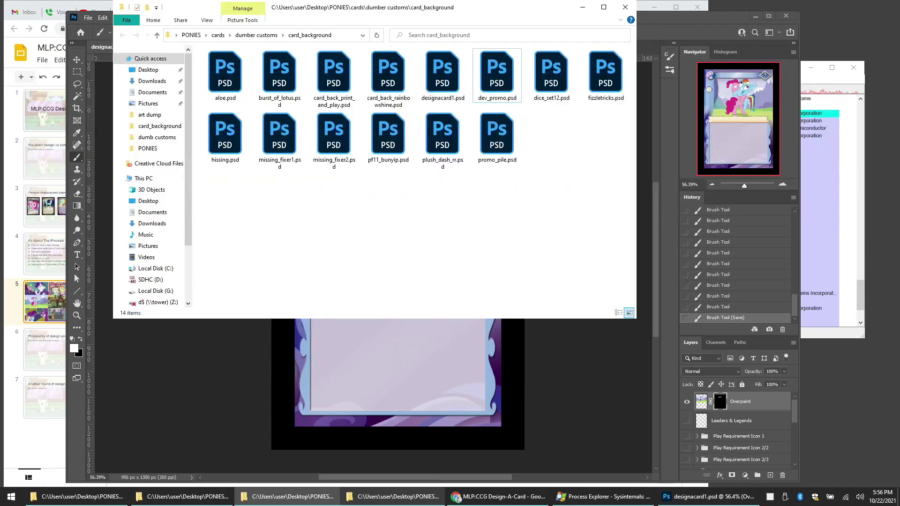
{"action": "left_click", "coordinate": [293, 497]}
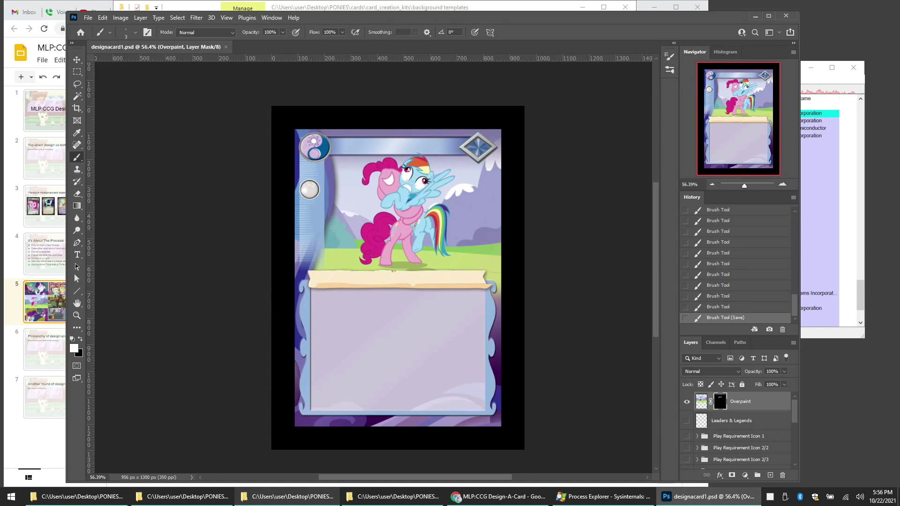
Step: Add a new layer above Overpaint and set the Ellipse tool to Path mode
{"action": "scroll", "coordinate": [419, 270], "scroll_direction": "up", "scroll_amount": 5}
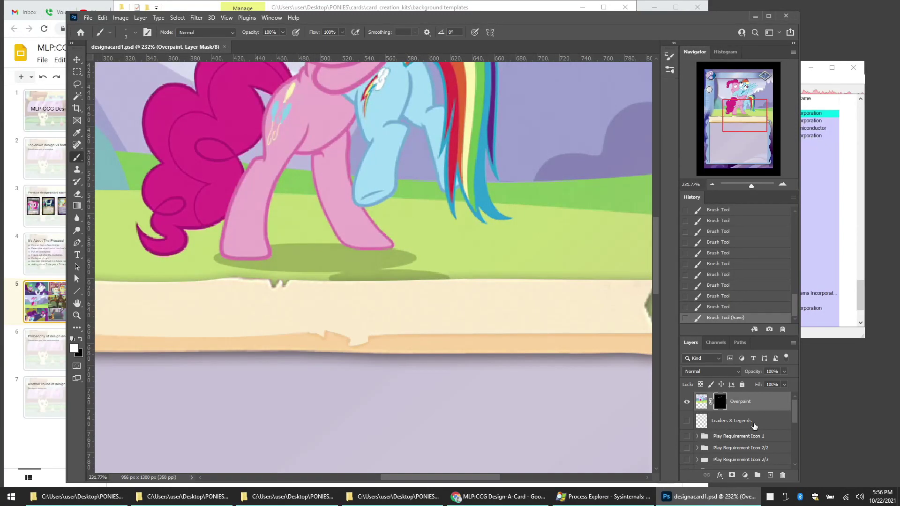
{"action": "left_click", "coordinate": [771, 475]}
{"action": "left_click", "coordinate": [740, 342]}
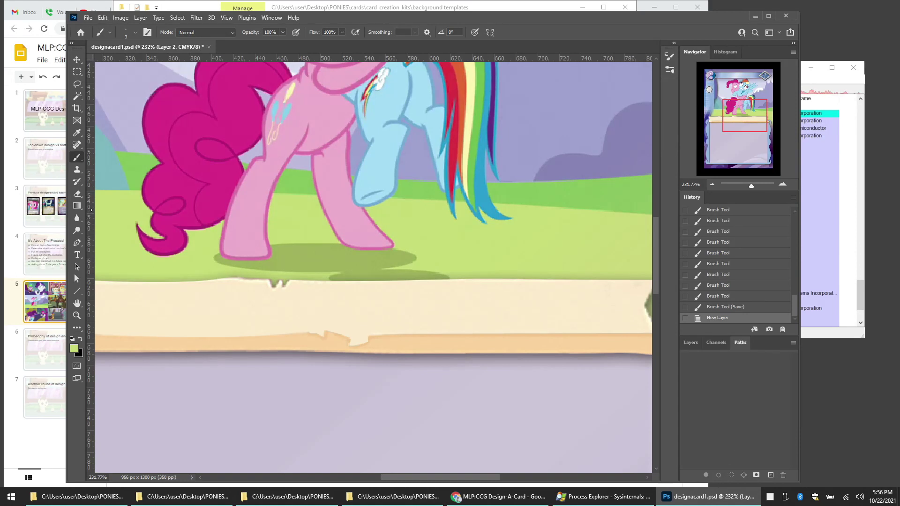
{"action": "left_click", "coordinate": [78, 291]}
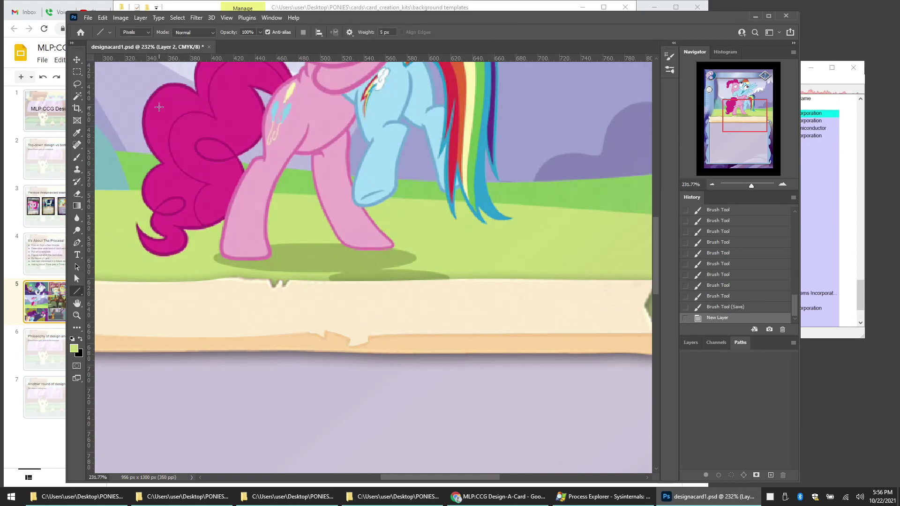
{"action": "left_click", "coordinate": [110, 33]}
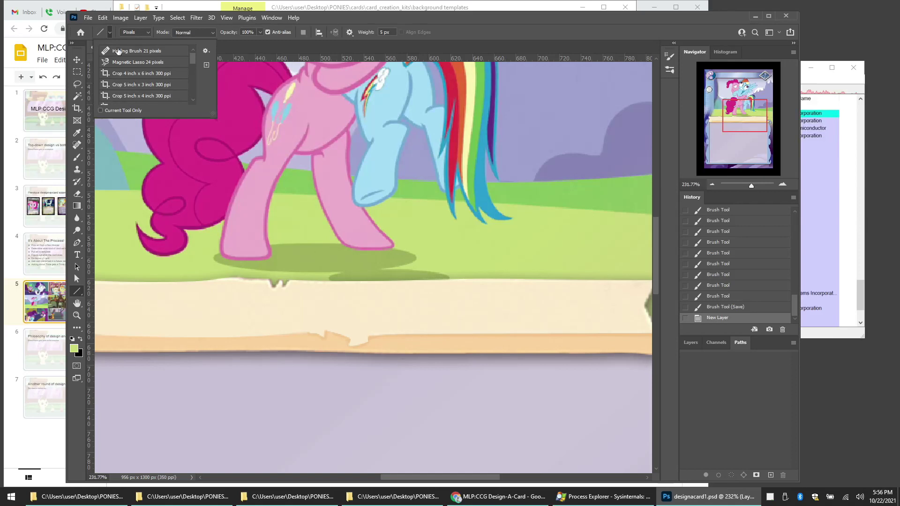
{"action": "left_click", "coordinate": [77, 291]}
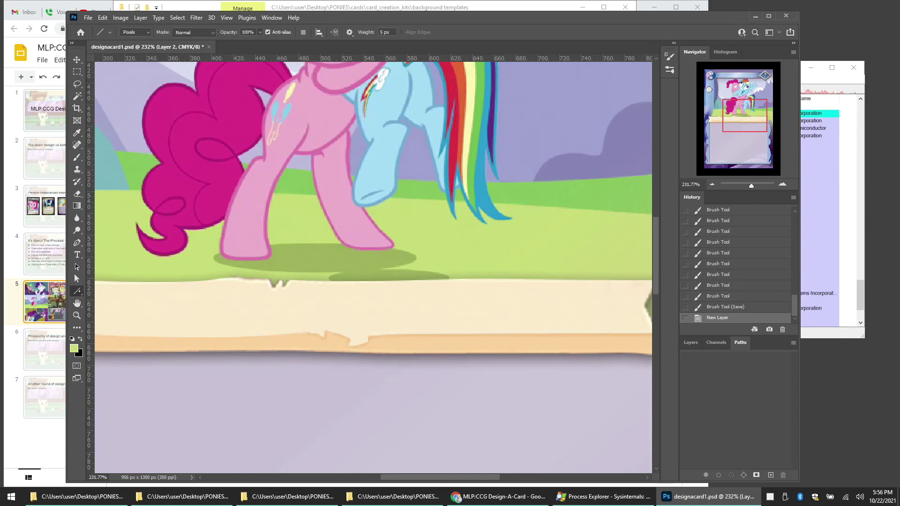
{"action": "right_click", "coordinate": [78, 291]}
{"action": "left_click", "coordinate": [115, 301]}
{"action": "left_click", "coordinate": [143, 31]}
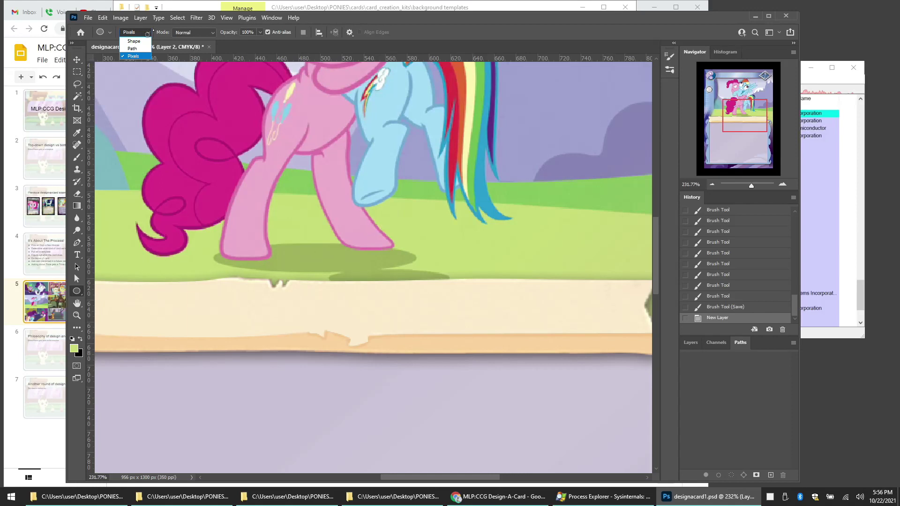
{"action": "left_click", "coordinate": [133, 48]}
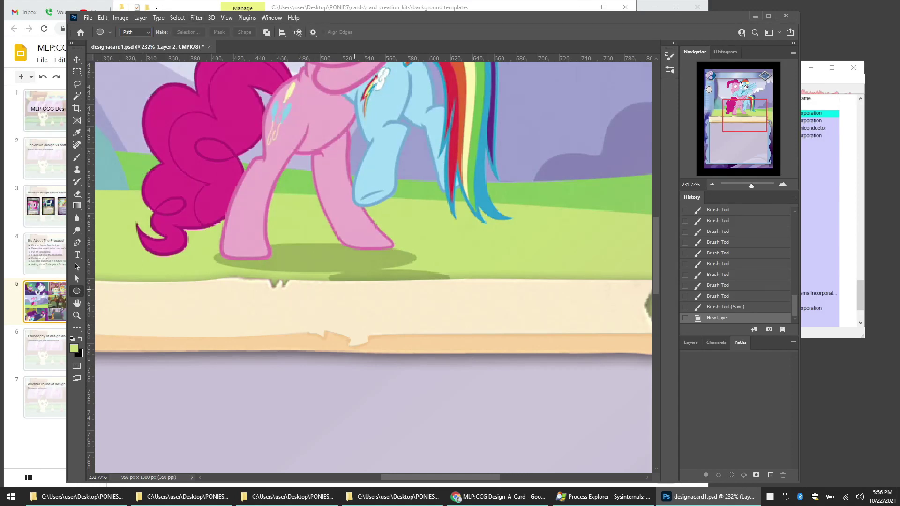
Step: With the Static group temporarily hidden, draw an elliptical path about 110 × 16 px over the blue pony's ground shadow
{"action": "left_click", "coordinate": [691, 342]}
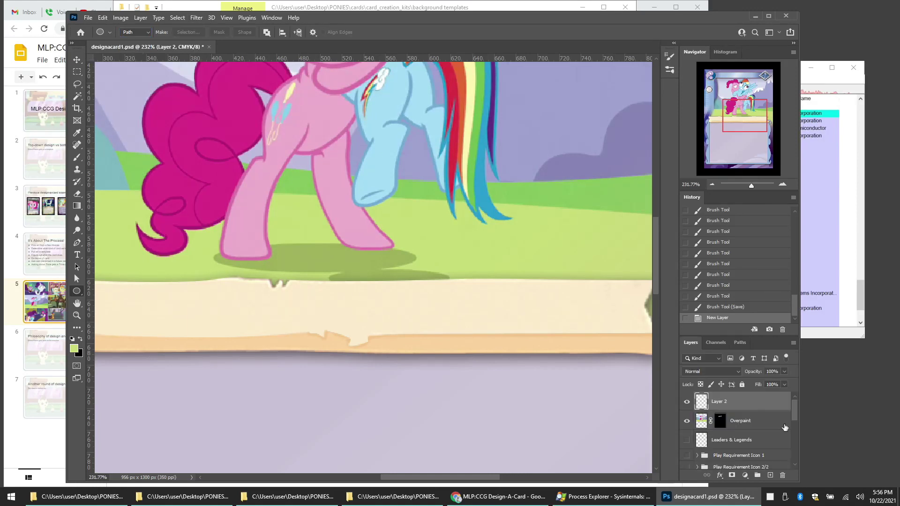
{"action": "scroll", "coordinate": [767, 444], "scroll_direction": "down", "scroll_amount": 5}
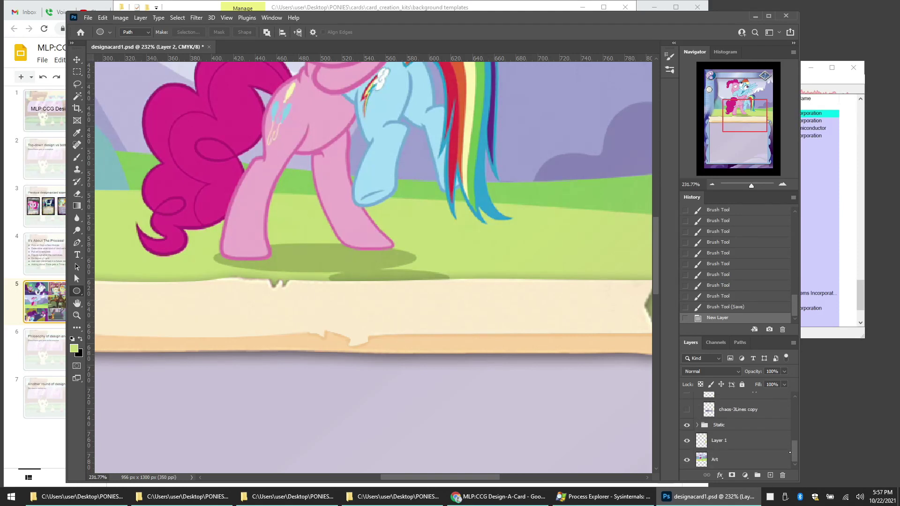
{"action": "left_click", "coordinate": [687, 437]}
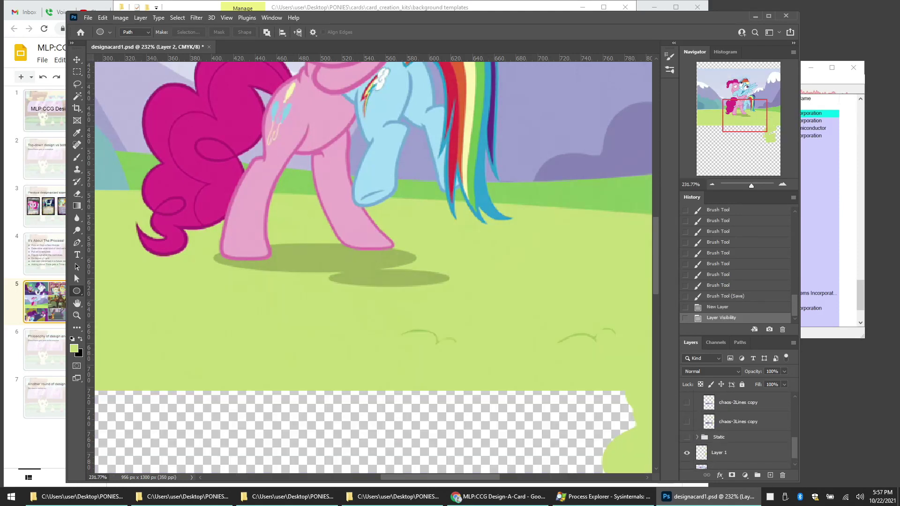
{"action": "left_click_drag", "start_coordinate": [330, 270], "coordinate": [450, 288]}
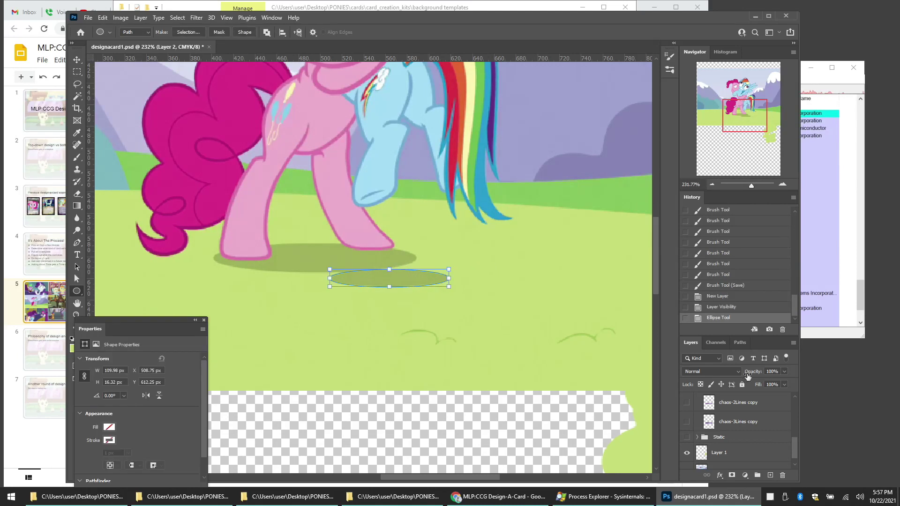
{"action": "left_click", "coordinate": [740, 343]}
{"action": "left_click", "coordinate": [690, 342]}
{"action": "left_click", "coordinate": [686, 437]}
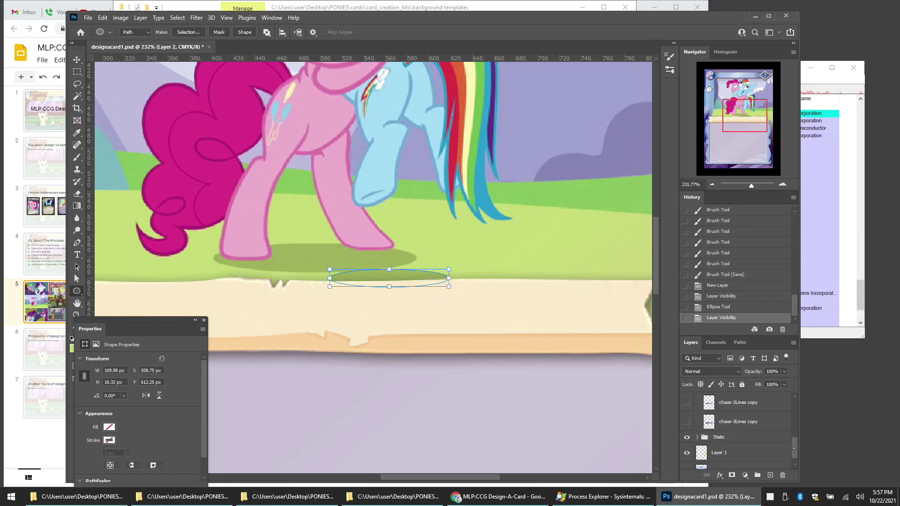
Step: Reset the colours to default and fill the elliptical work path with black on the new layer
{"action": "scroll", "coordinate": [740, 412], "scroll_direction": "up", "scroll_amount": 5}
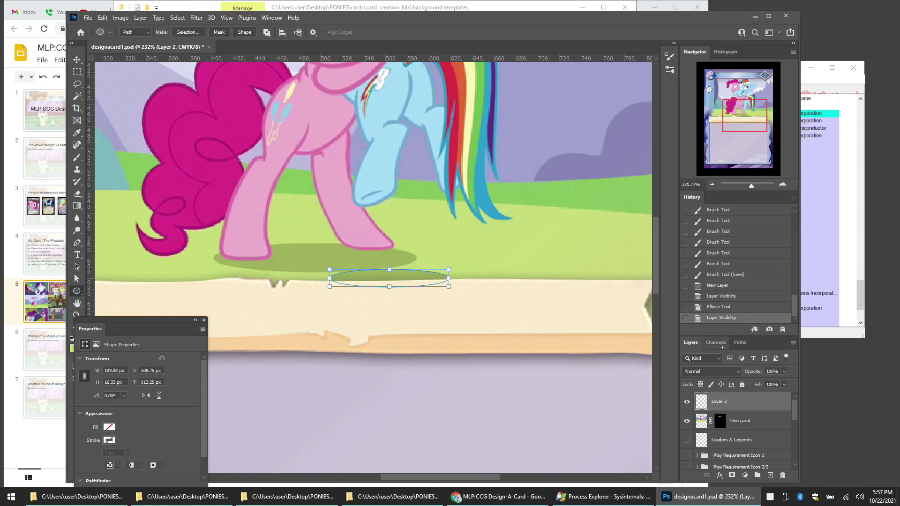
{"action": "left_click", "coordinate": [716, 343]}
{"action": "left_click", "coordinate": [741, 343]}
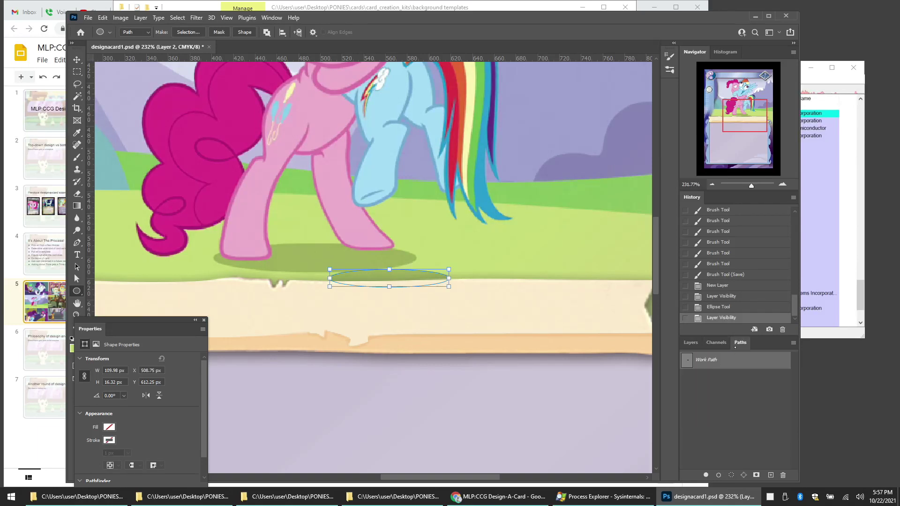
{"action": "left_click", "coordinate": [690, 343]}
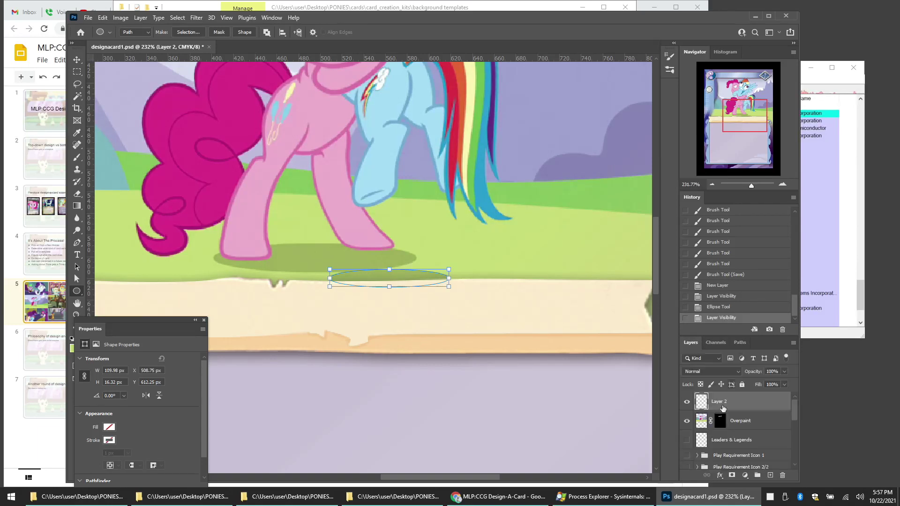
{"action": "left_click", "coordinate": [740, 343]}
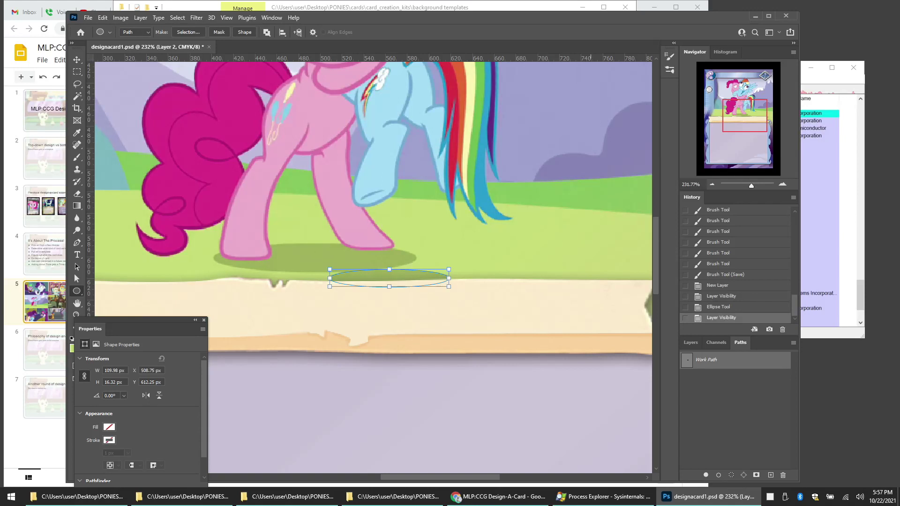
{"action": "left_click", "coordinate": [204, 320]}
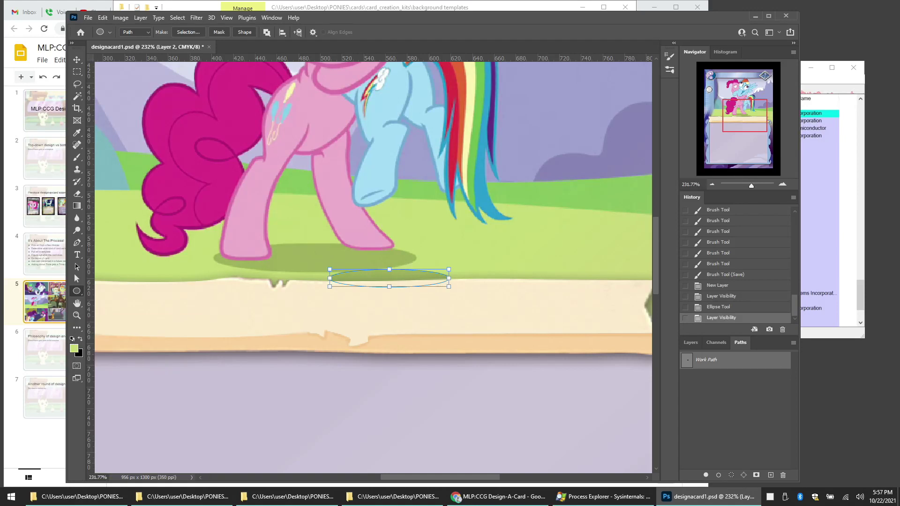
{"action": "key", "text": "d"}
{"action": "left_click", "coordinate": [704, 475]}
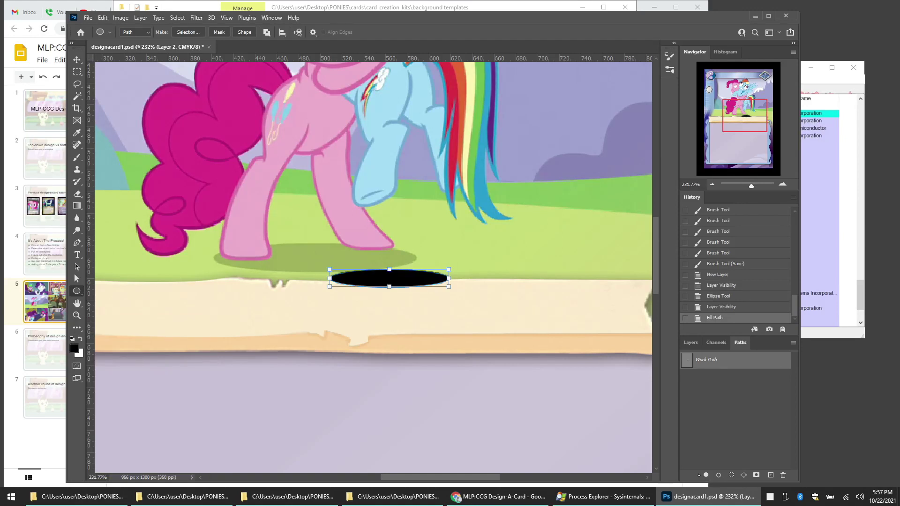
{"action": "left_click", "coordinate": [690, 342]}
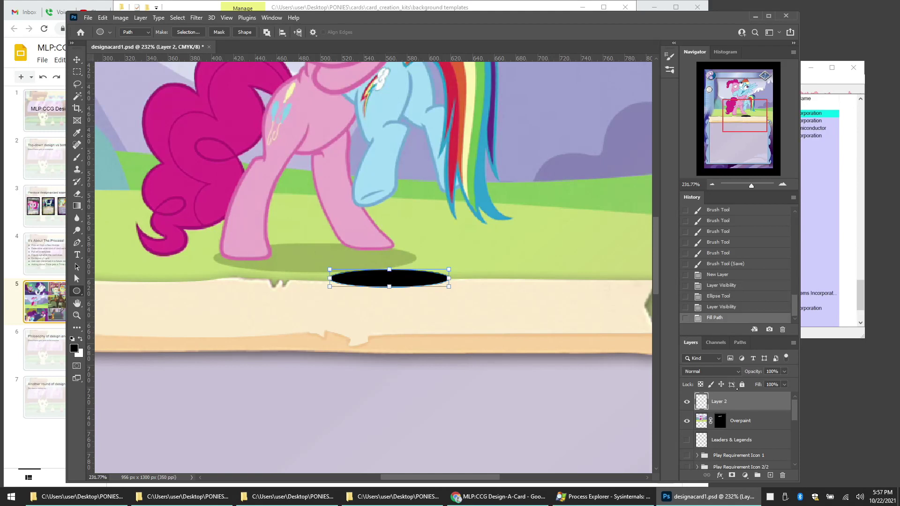
Step: Add a layer mask to Layer 2, invert it to hide the black ellipse, and deselect the work path
{"action": "left_click", "coordinate": [732, 475]}
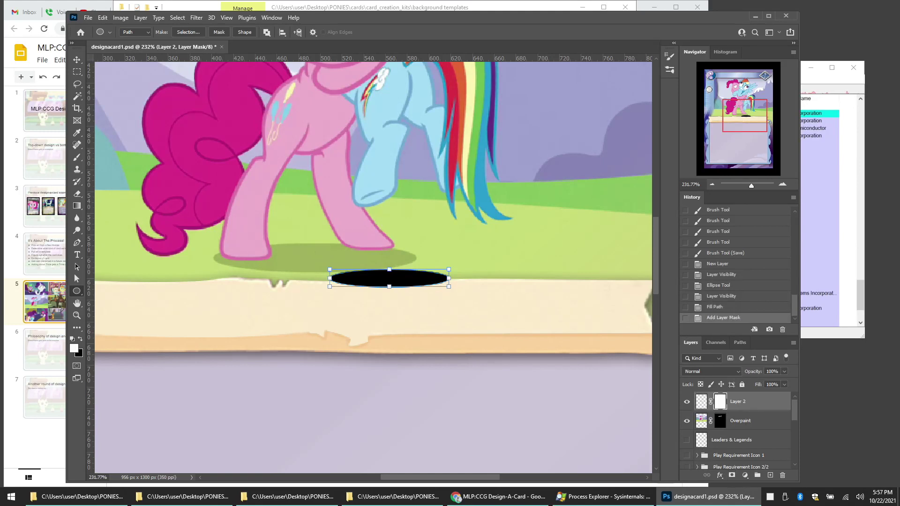
{"action": "key", "text": "ctrl+i"}
{"action": "left_click", "coordinate": [740, 342]}
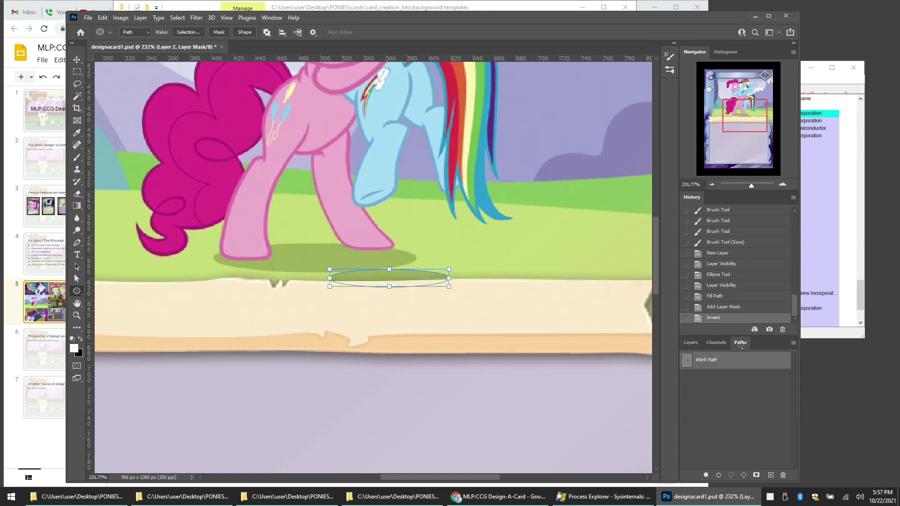
{"action": "left_click", "coordinate": [736, 408]}
{"action": "left_click", "coordinate": [691, 342]}
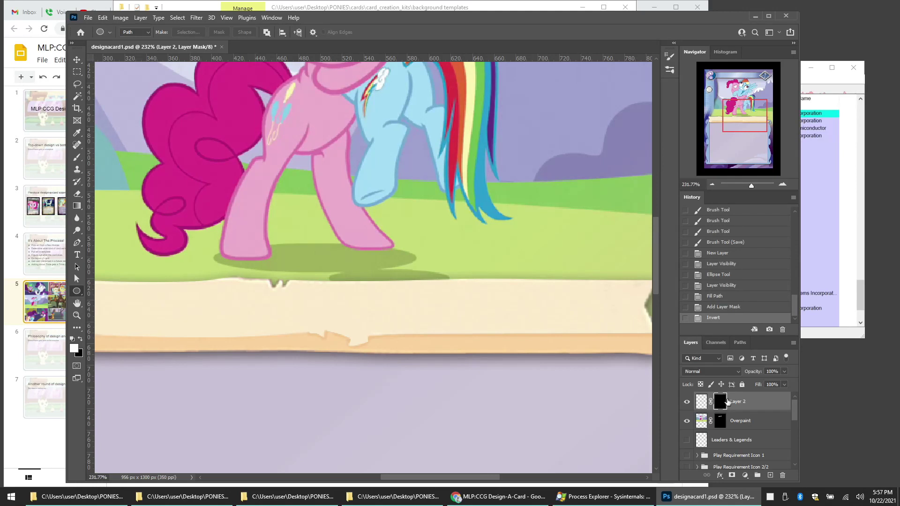
Step: Paint white on Layer 2's mask with the Brush to reveal the ellipse where the shadow overlaps the parchment banner
{"action": "scroll", "coordinate": [425, 275], "scroll_direction": "up", "scroll_amount": 3}
{"action": "scroll", "coordinate": [426, 274], "scroll_direction": "up", "scroll_amount": 1}
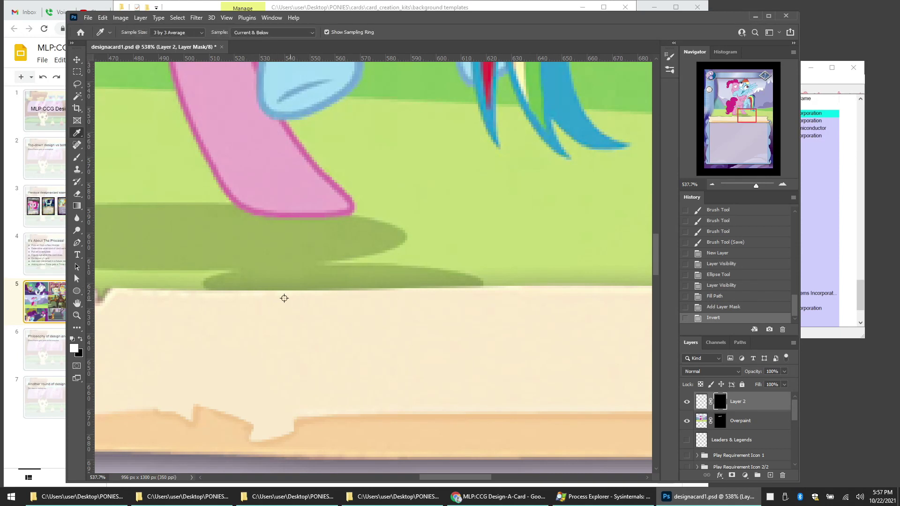
{"action": "key", "text": "b"}
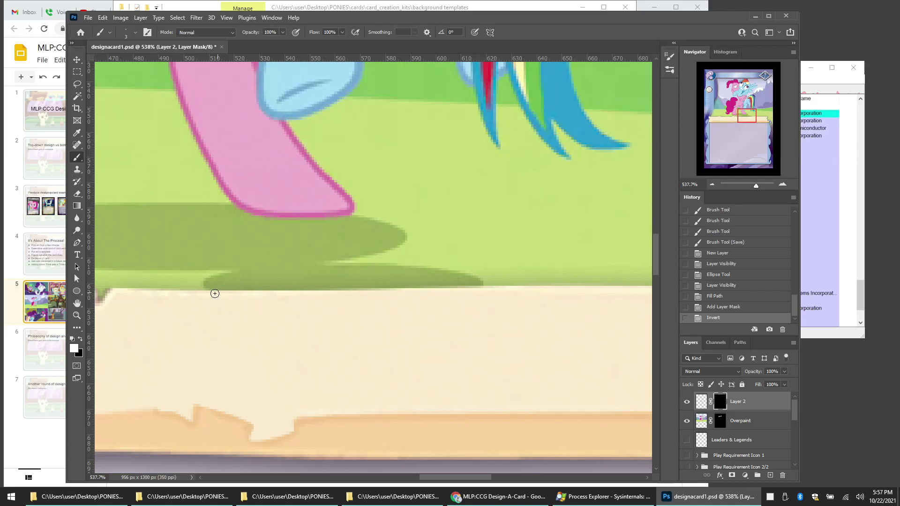
{"action": "left_click_drag", "start_coordinate": [215, 294], "coordinate": [399, 294]}
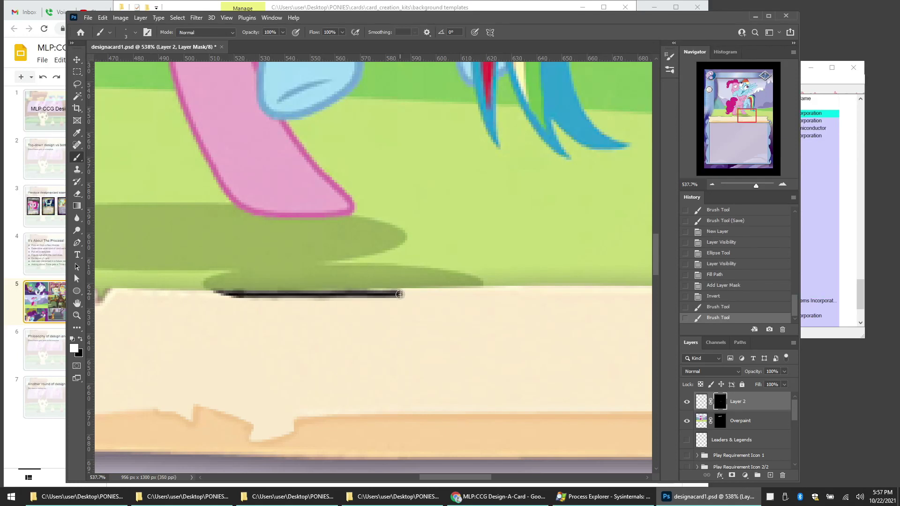
{"action": "key", "text": "bracketright"}
{"action": "key", "text": "bracketright"}
{"action": "key", "text": "bracketright"}
{"action": "left_click_drag", "start_coordinate": [212, 302], "coordinate": [480, 294]}
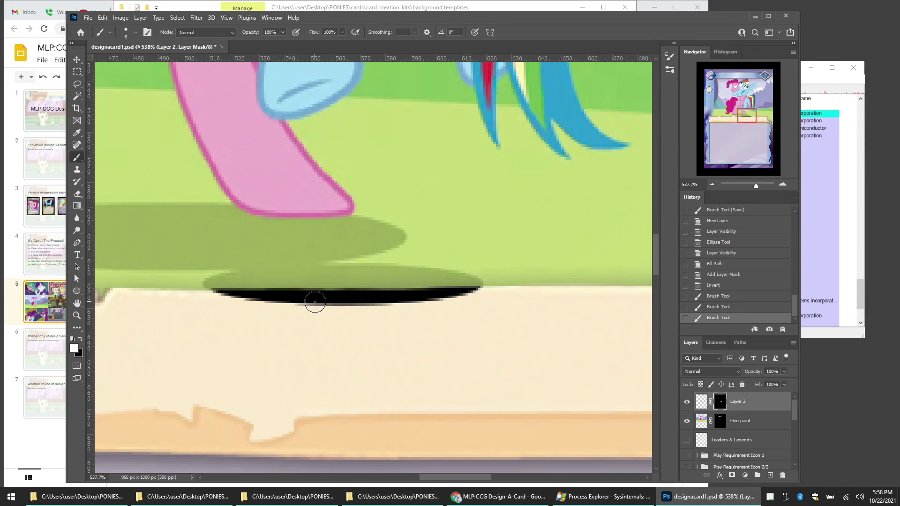
{"action": "left_click_drag", "start_coordinate": [348, 303], "coordinate": [415, 301]}
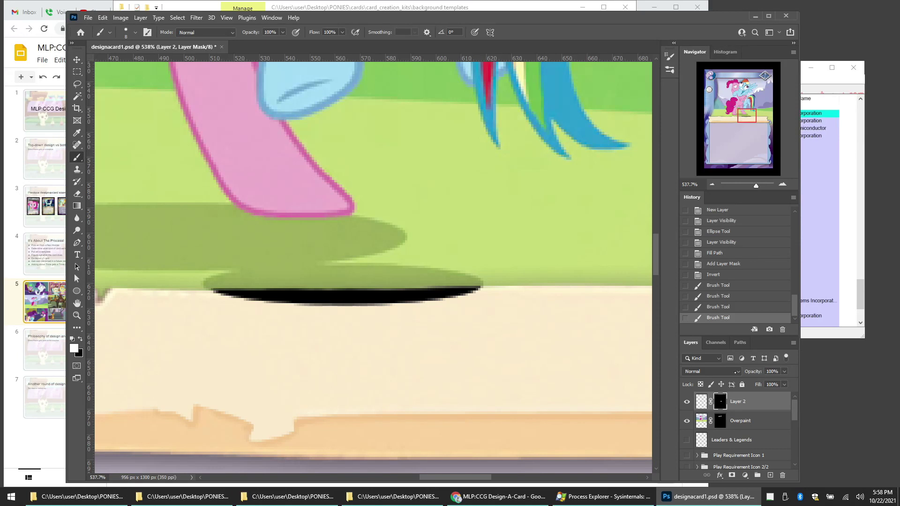
Step: Set Layer 2's blending mode to Multiply and lower its opacity to 24%
{"action": "left_click", "coordinate": [736, 372]}
{"action": "left_click", "coordinate": [728, 284]}
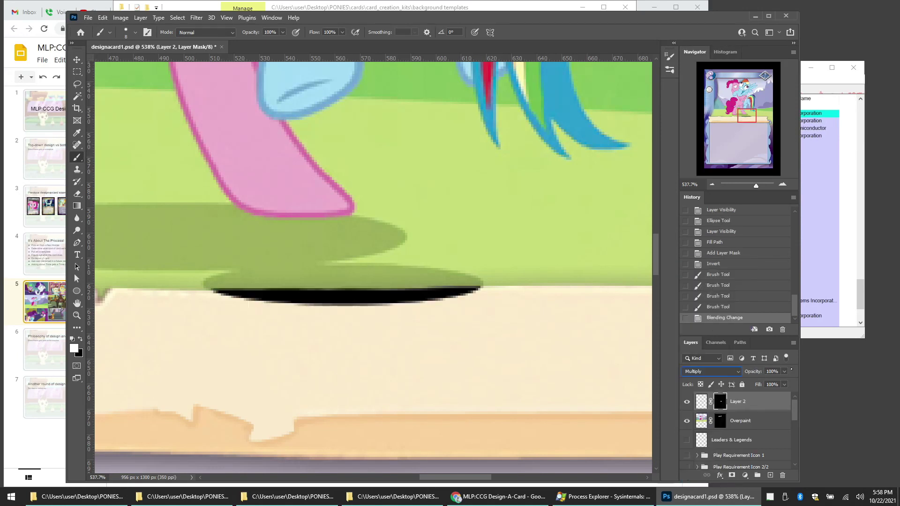
{"action": "left_click", "coordinate": [784, 371]}
{"action": "left_click_drag", "start_coordinate": [754, 383], "coordinate": [756, 382]}
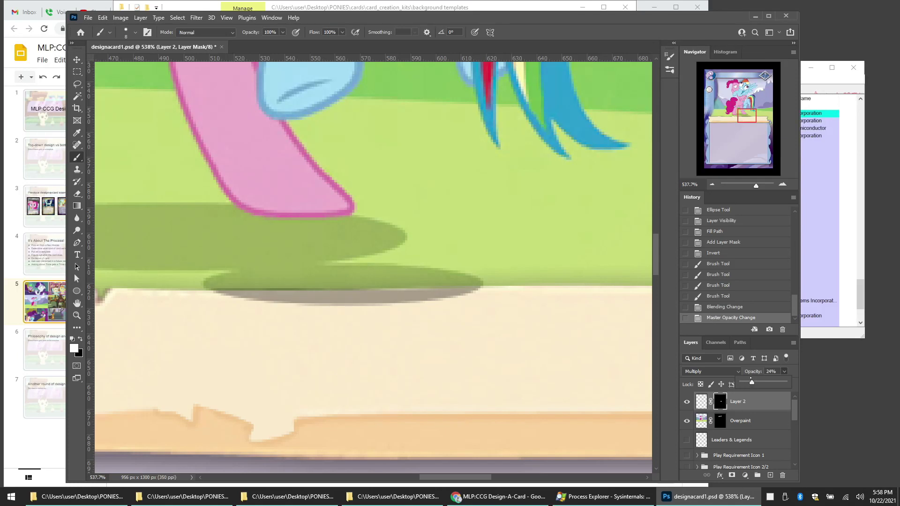
Step: Target Layer 2's mask and paint white along the shadow's lower edge on the parchment banner
{"action": "left_click", "coordinate": [701, 402]}
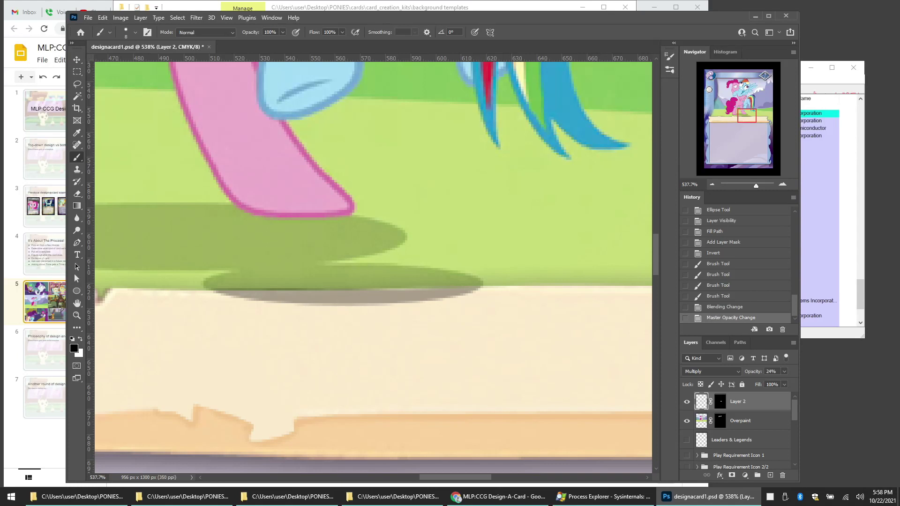
{"action": "scroll", "coordinate": [371, 289], "scroll_direction": "up", "scroll_amount": 4}
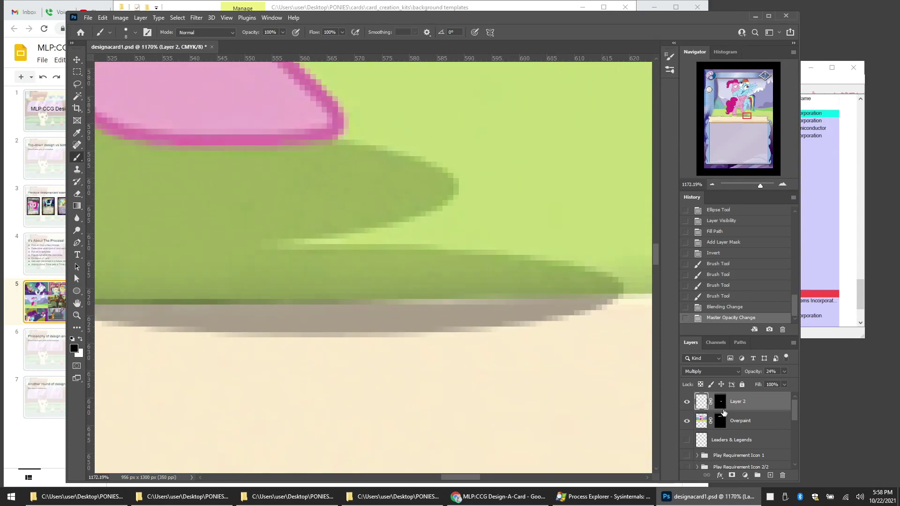
{"action": "key", "text": "ctrl+backslash"}
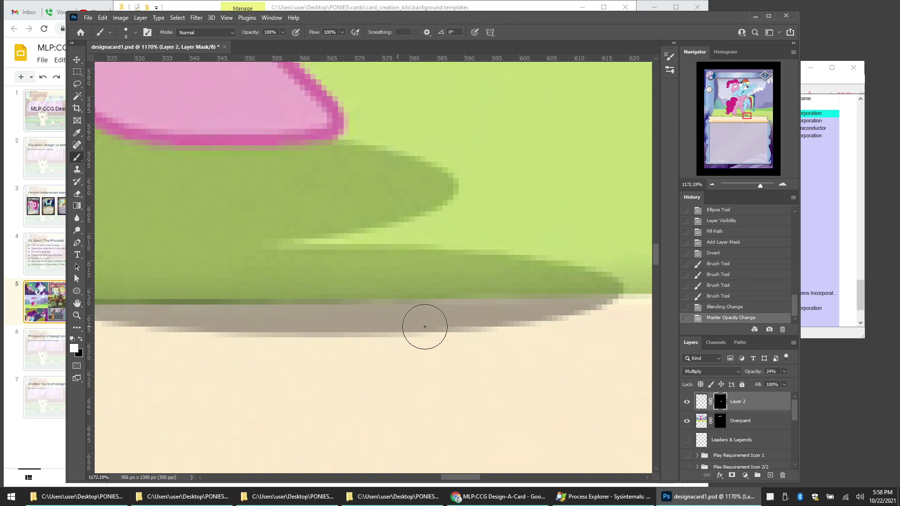
{"action": "left_click_drag", "start_coordinate": [471, 333], "coordinate": [389, 331]}
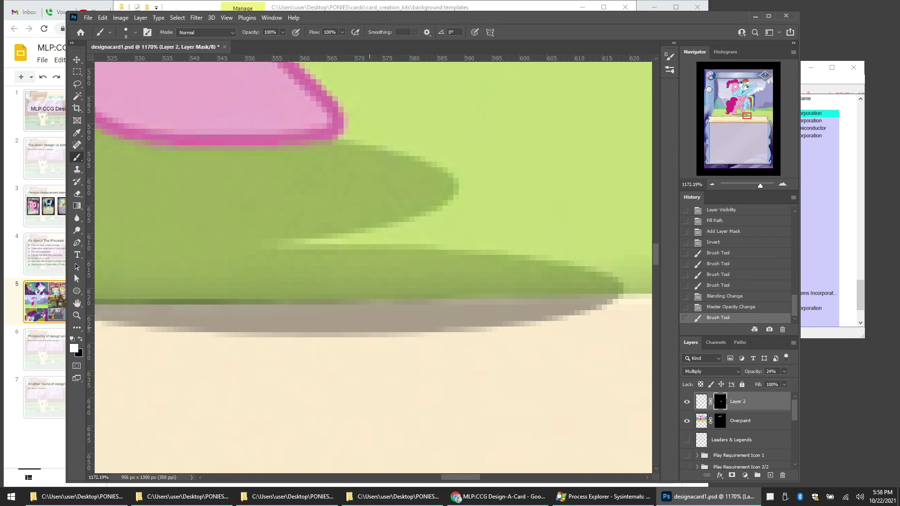
{"action": "scroll", "coordinate": [373, 267], "scroll_direction": "left", "scroll_amount": 5}
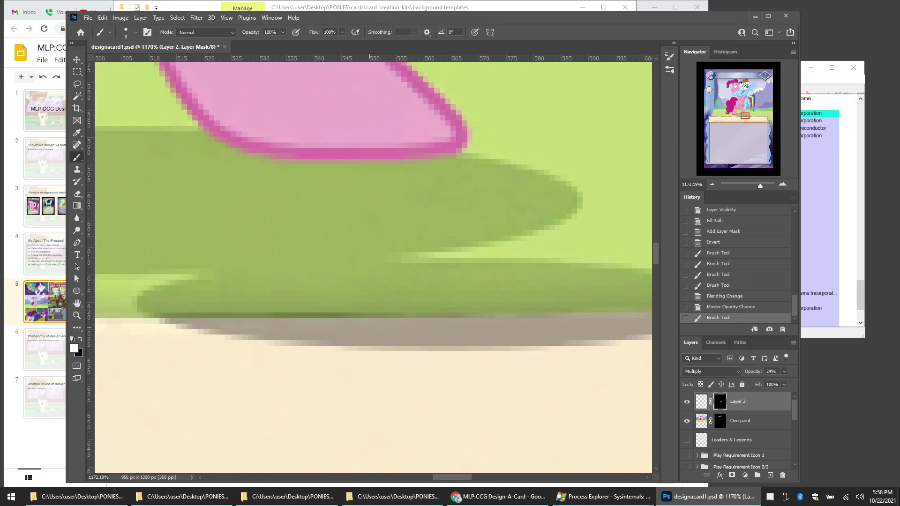
Step: Refine Layer 2's mask, painting black over the grass side of the shadow and white along its lower edge on the banner
{"action": "key", "text": "x"}
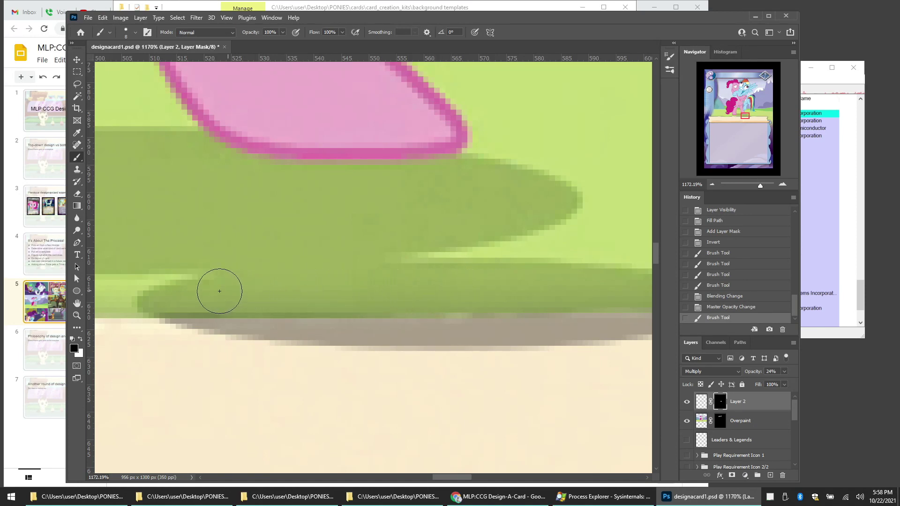
{"action": "mouse_move", "coordinate": [219, 291]}
{"action": "left_mouse_down"}
{"action": "mouse_move", "coordinate": [184, 294]}
{"action": "mouse_move", "coordinate": [128, 278]}
{"action": "left_mouse_up"}
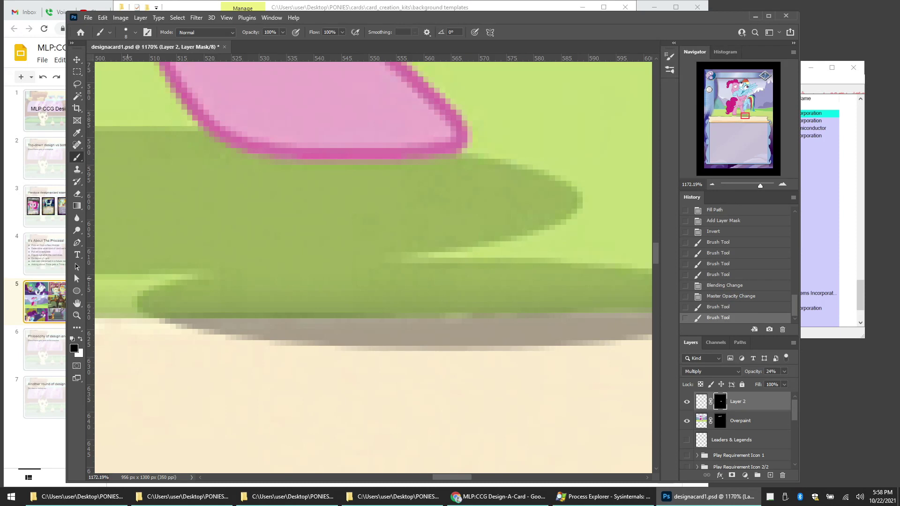
{"action": "key", "text": "x"}
{"action": "left_click_drag", "start_coordinate": [465, 342], "coordinate": [538, 342]}
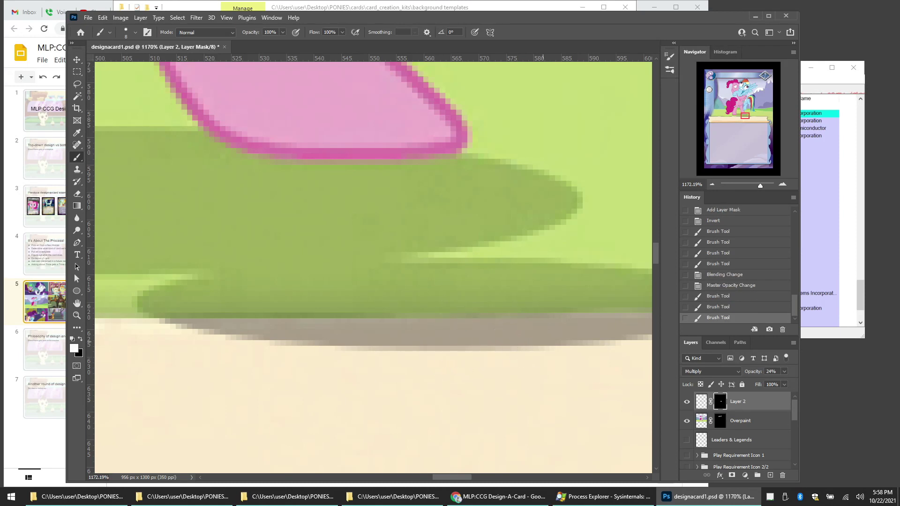
{"action": "key", "text": "x"}
{"action": "mouse_move", "coordinate": [262, 291]}
{"action": "left_mouse_down"}
{"action": "mouse_move", "coordinate": [315, 271]}
{"action": "mouse_move", "coordinate": [305, 291]}
{"action": "mouse_move", "coordinate": [268, 292]}
{"action": "left_mouse_up"}
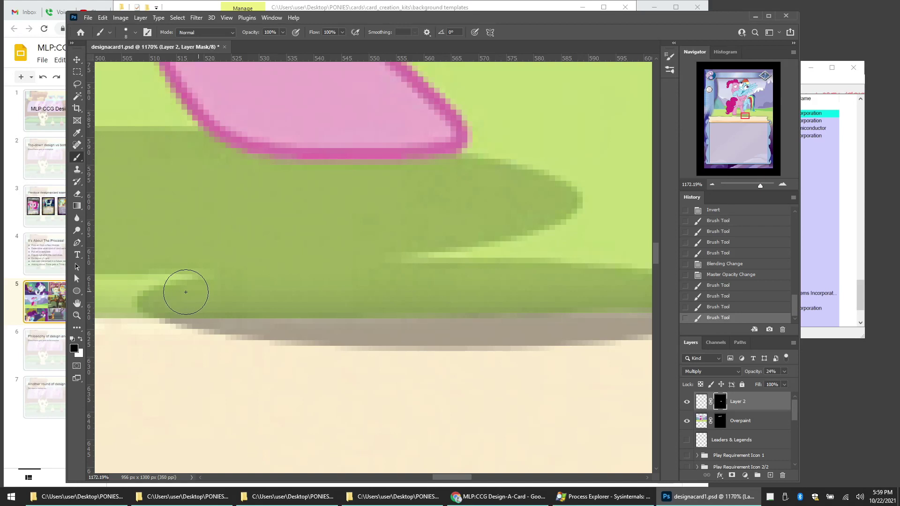
{"action": "left_click_drag", "start_coordinate": [185, 292], "coordinate": [159, 293]}
{"action": "scroll", "coordinate": [373, 267], "scroll_direction": "up", "scroll_amount": 2}
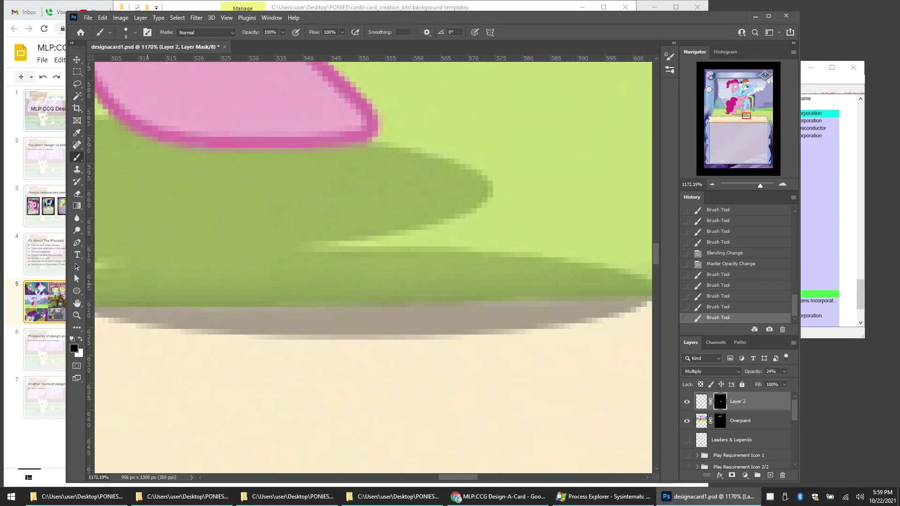
{"action": "key", "text": "x"}
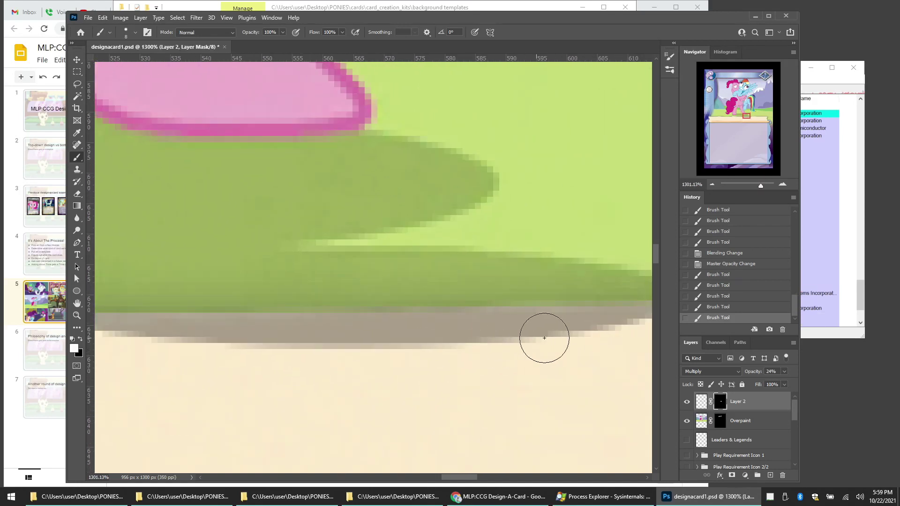
{"action": "left_click_drag", "start_coordinate": [526, 336], "coordinate": [483, 336]}
Step: Rename Layer 2 as shadow
{"action": "scroll", "coordinate": [483, 336], "scroll_direction": "down", "scroll_amount": 10}
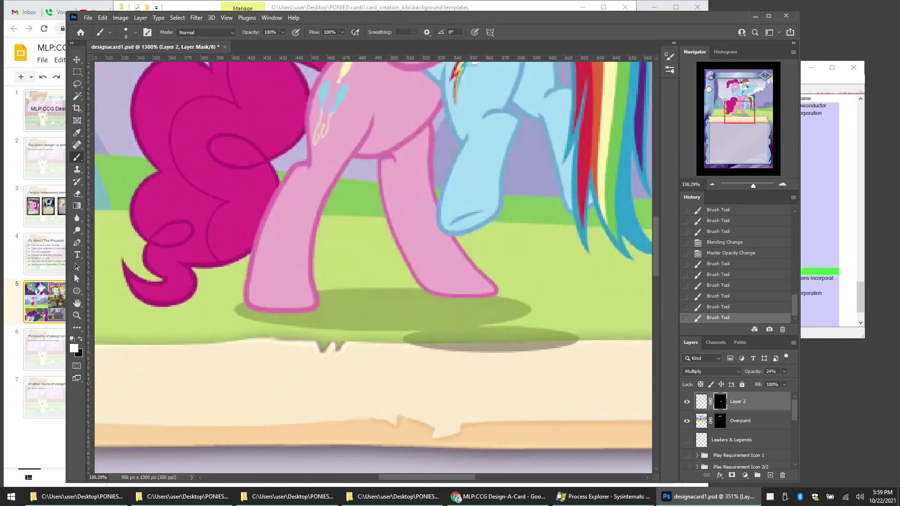
{"action": "scroll", "coordinate": [483, 335], "scroll_direction": "down", "scroll_amount": 1}
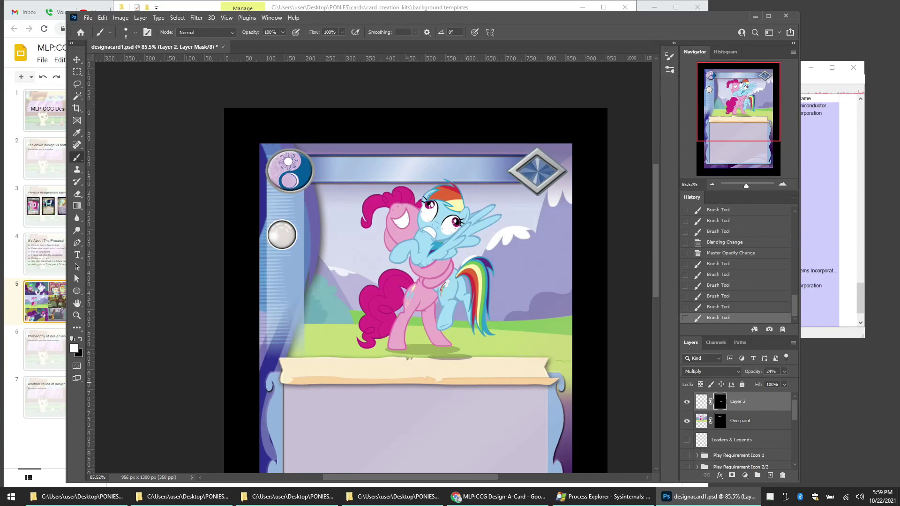
{"action": "double_click", "coordinate": [744, 402]}
{"action": "type", "text": "shadow"}
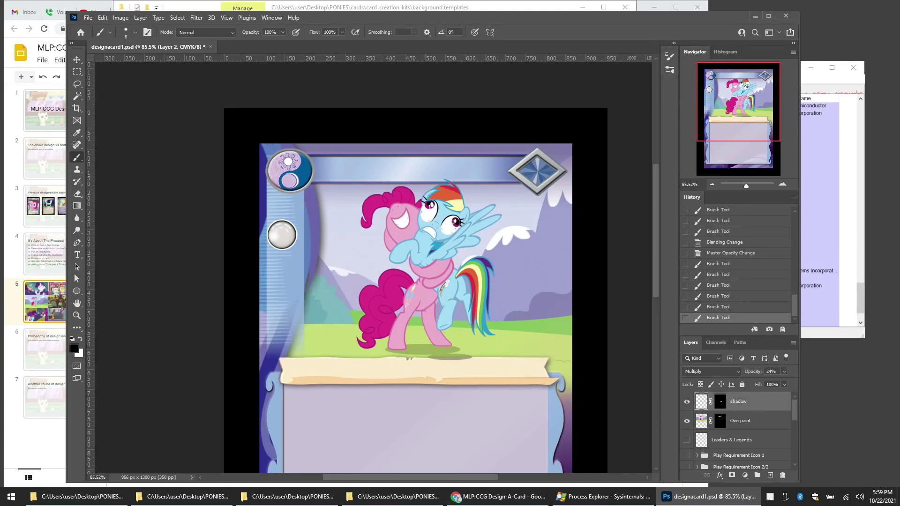
{"action": "key", "text": "Return"}
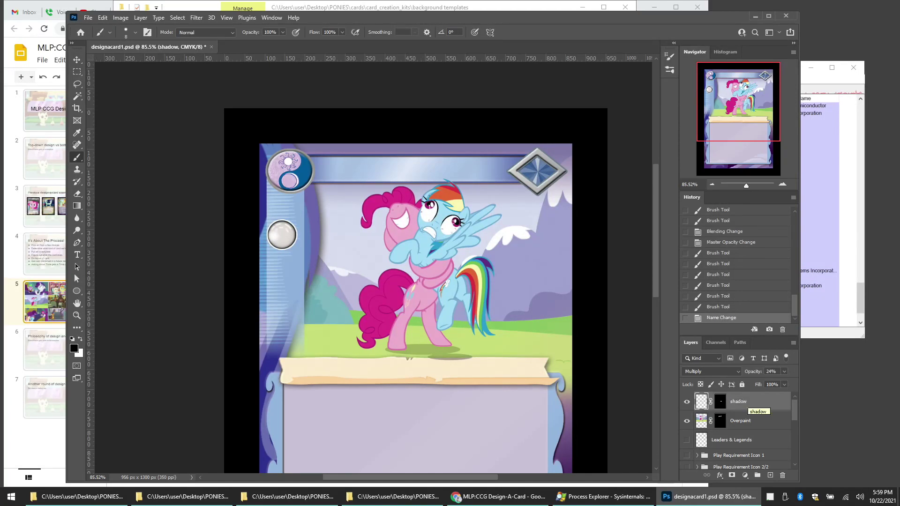
Step: Collapse the Chaos group in the layer list
{"action": "scroll", "coordinate": [749, 406], "scroll_direction": "down", "scroll_amount": 5}
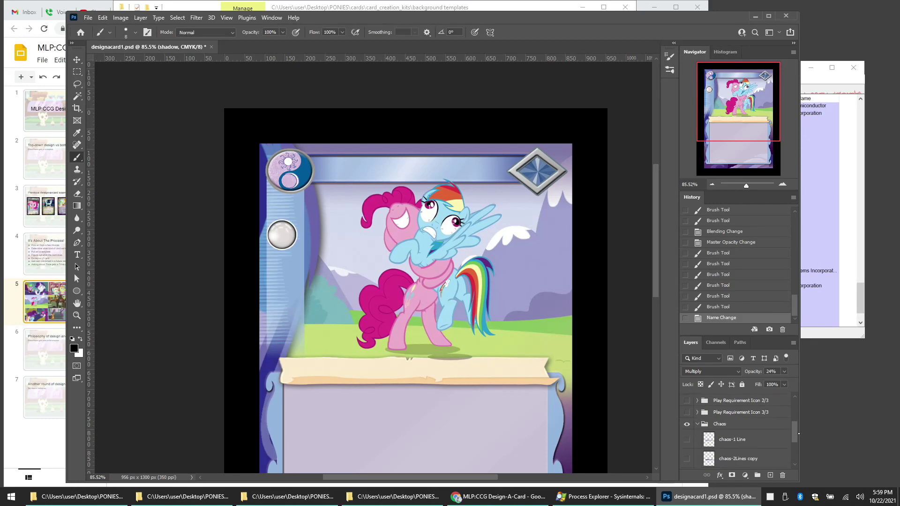
{"action": "left_click", "coordinate": [698, 427]}
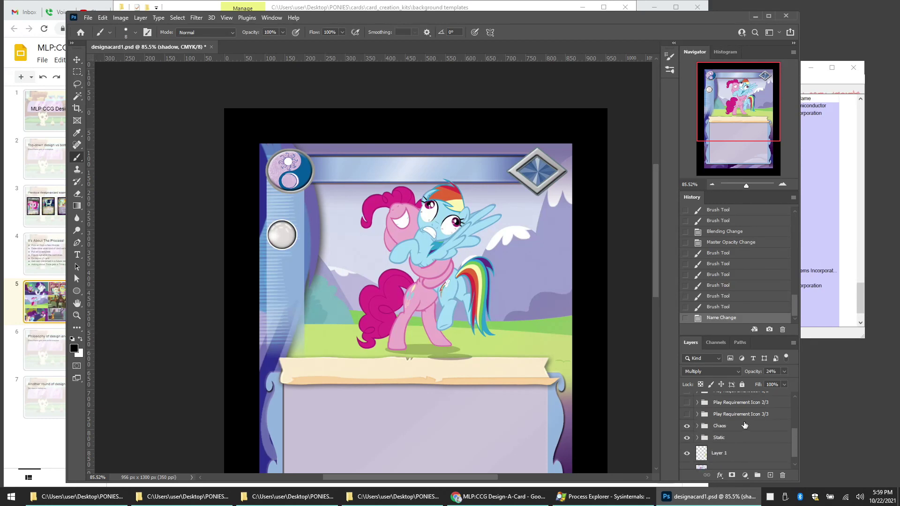
{"action": "scroll", "coordinate": [791, 440], "scroll_direction": "down", "scroll_amount": 2}
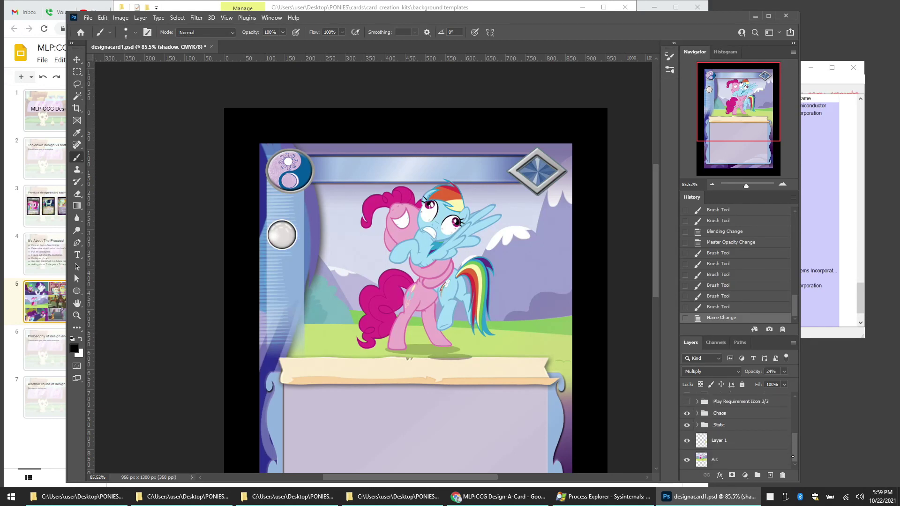
Step: Toggle Layer 1's visibility off and on to check its contents, and rename the layer as art fix
{"action": "left_click", "coordinate": [688, 441]}
{"action": "left_click", "coordinate": [697, 443]}
{"action": "left_click", "coordinate": [689, 442]}
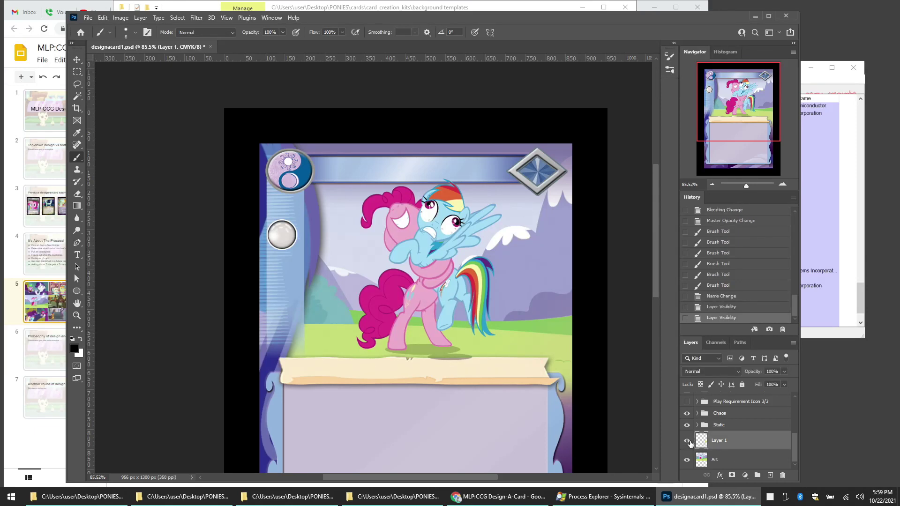
{"action": "left_click", "coordinate": [687, 440]}
{"action": "left_click", "coordinate": [687, 443]}
{"action": "double_click", "coordinate": [719, 440]}
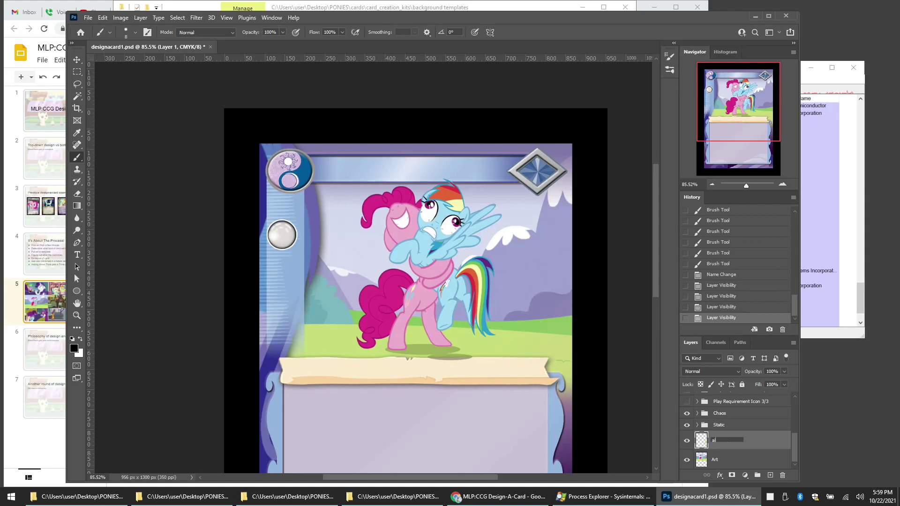
{"action": "key", "text": "Return"}
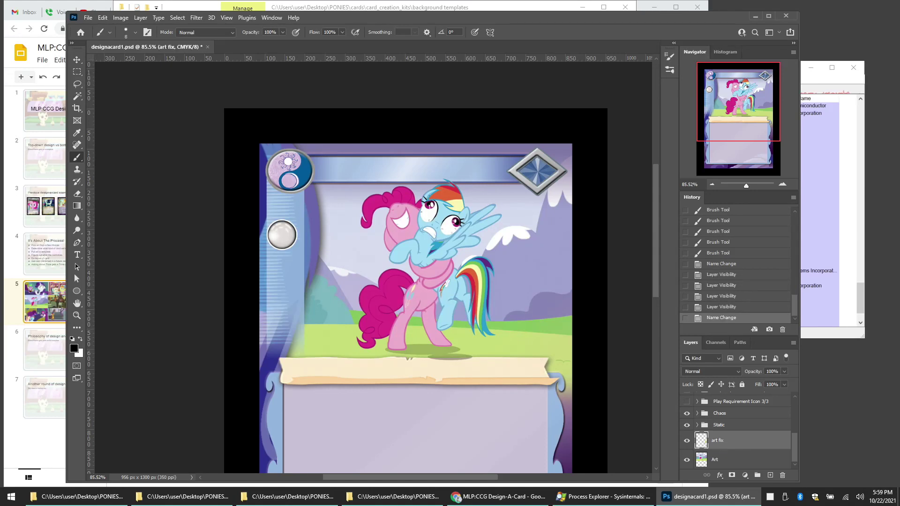
Step: Save designacard1.psd and close Photoshop
{"action": "key", "text": "ctrl+s"}
{"action": "left_click", "coordinate": [786, 16]}
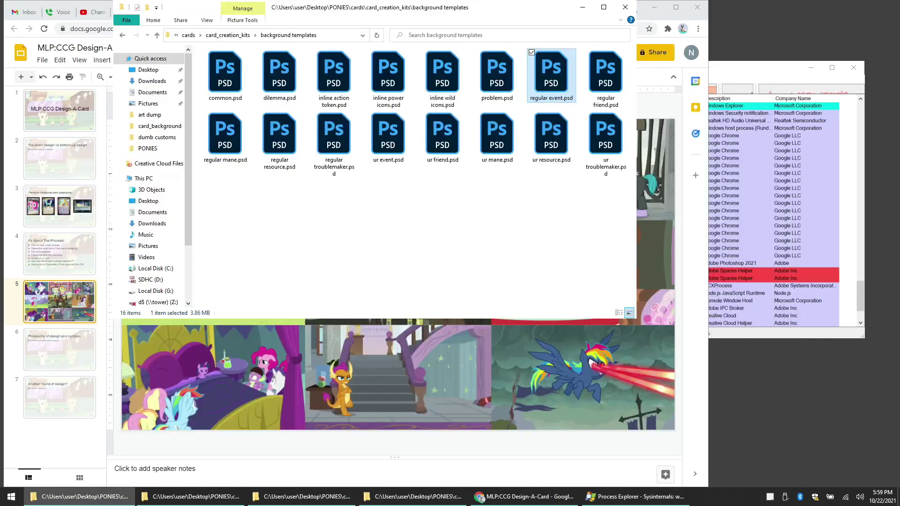
Step: Switch to the dumber customs layout folder and open dumber_customs.indd in InDesign
{"action": "mouse_move", "coordinate": [383, 503]}
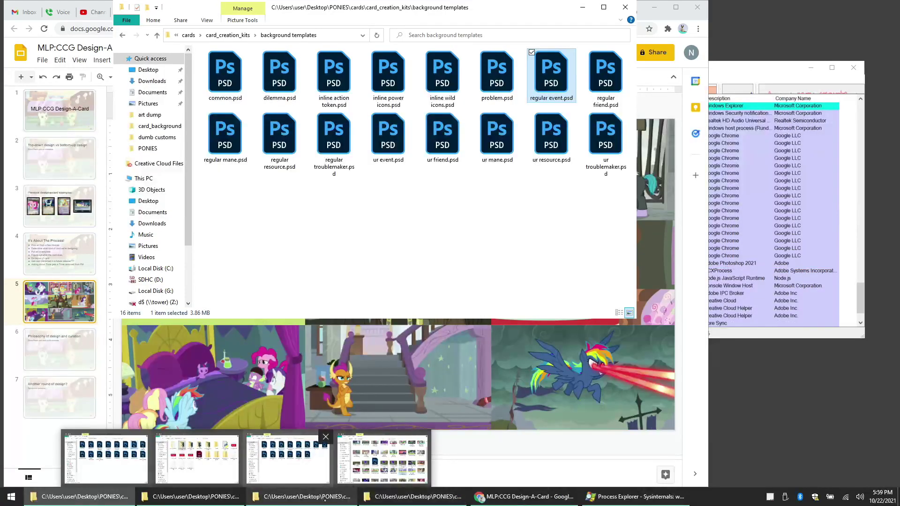
{"action": "left_click", "coordinate": [196, 457]}
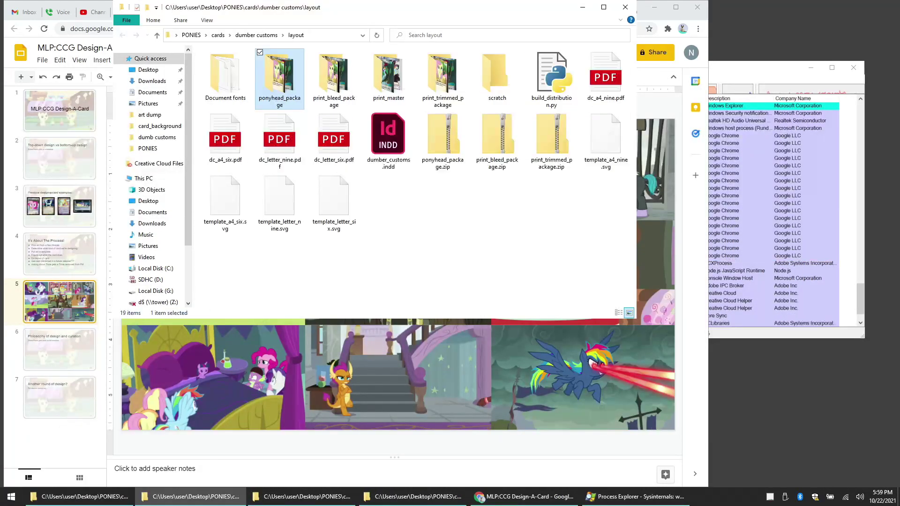
{"action": "left_click", "coordinate": [385, 139]}
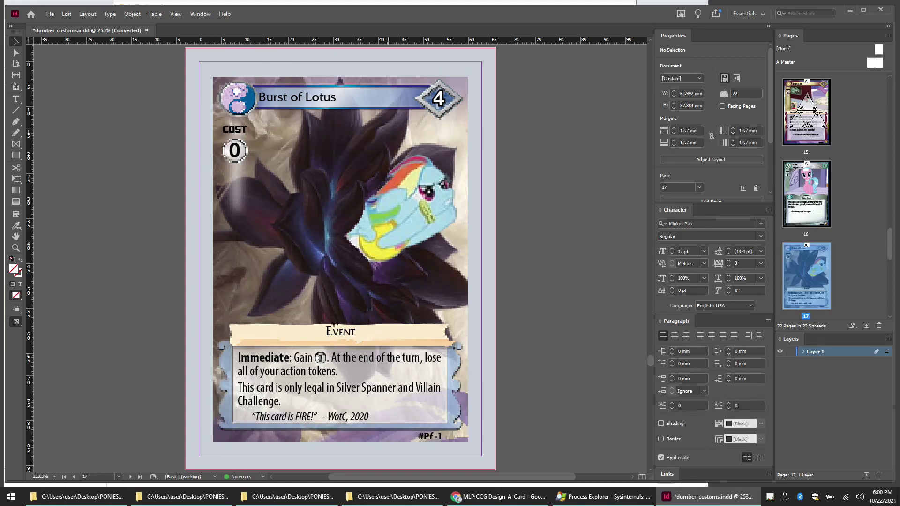
Step: Look through the card pages and bring up the Aloe card on page 16
{"action": "scroll", "coordinate": [826, 277], "scroll_direction": "down", "scroll_amount": 5}
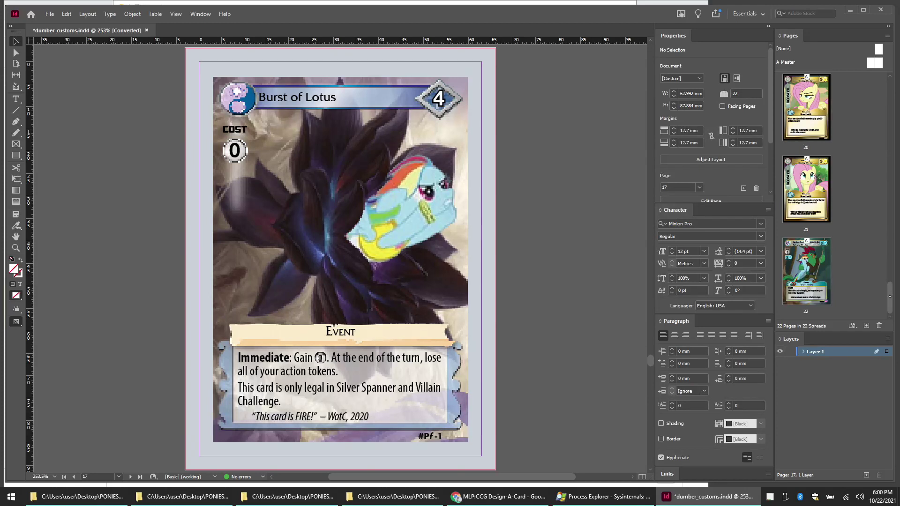
{"action": "scroll", "coordinate": [806, 197], "scroll_direction": "up", "scroll_amount": 10}
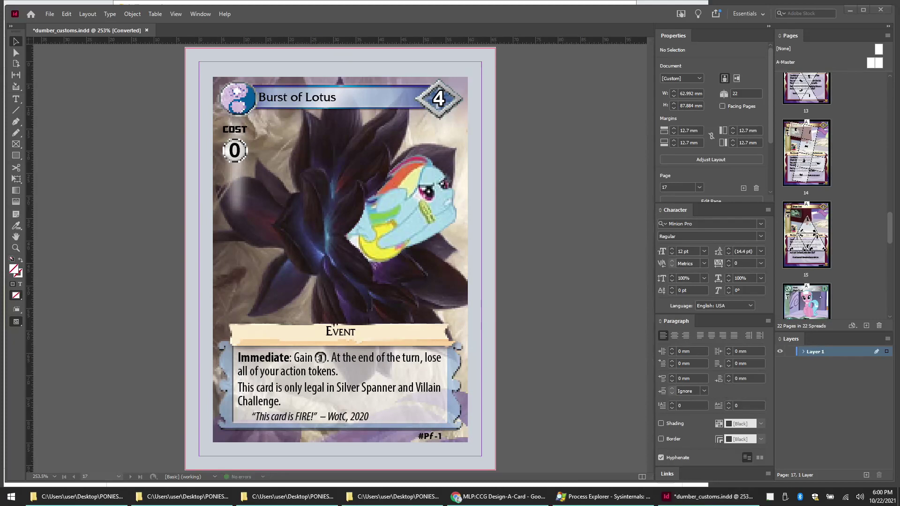
{"action": "double_click", "coordinate": [808, 300]}
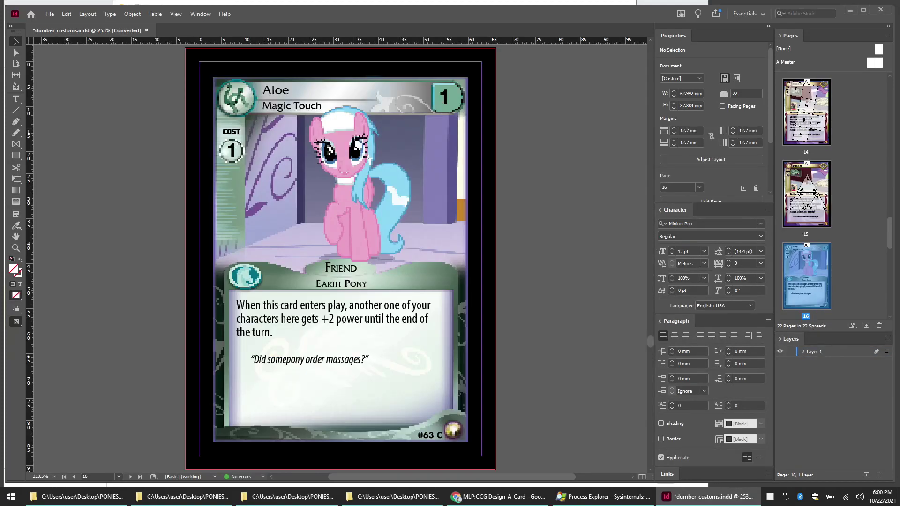
Step: Open set12.indd from the layout folder of set12 in the PONIES cards directory on the desktop
{"action": "key", "text": "ctrl+o"}
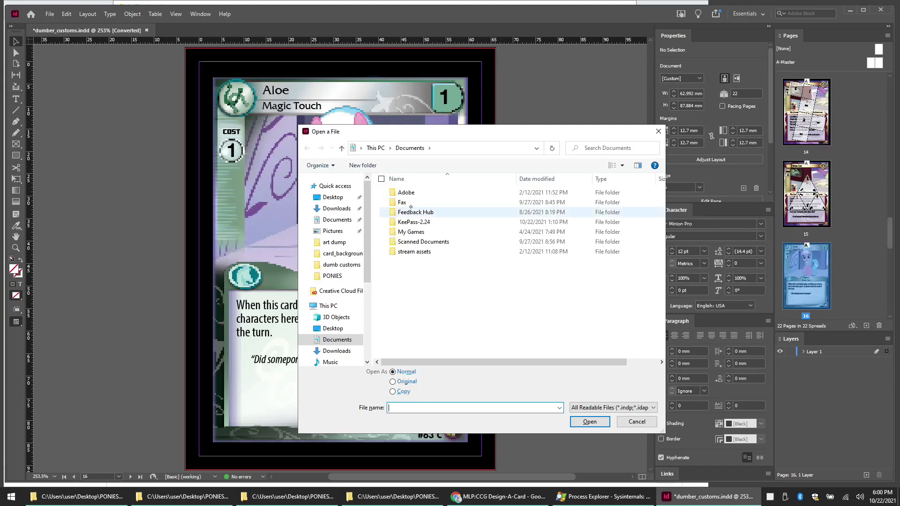
{"action": "left_click", "coordinate": [333, 328]}
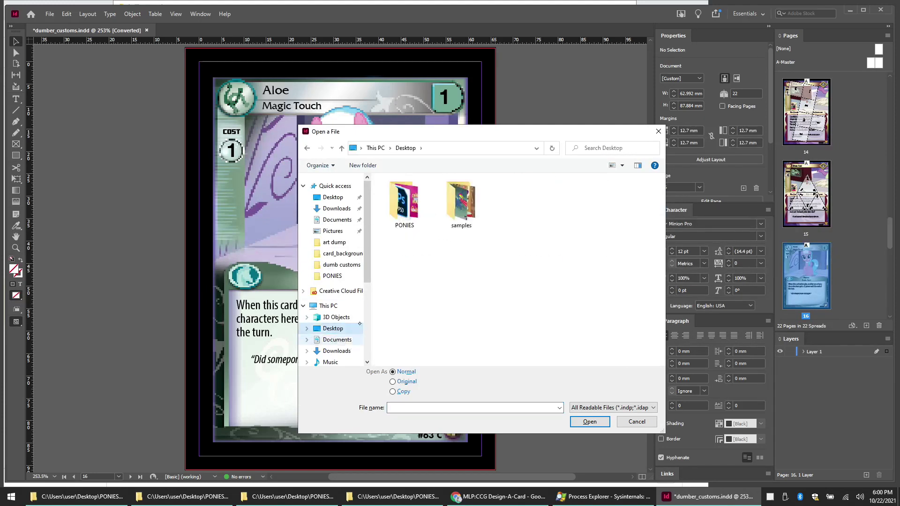
{"action": "double_click", "coordinate": [402, 202]}
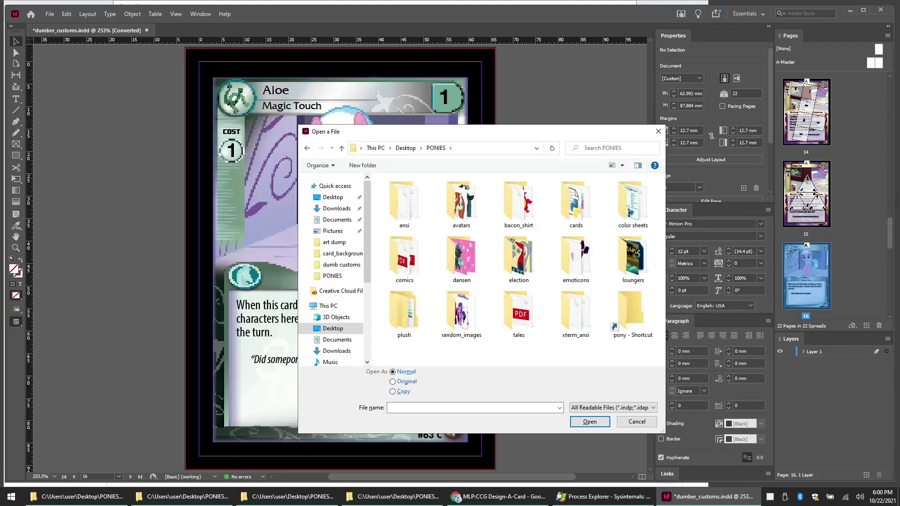
{"action": "double_click", "coordinate": [576, 201]}
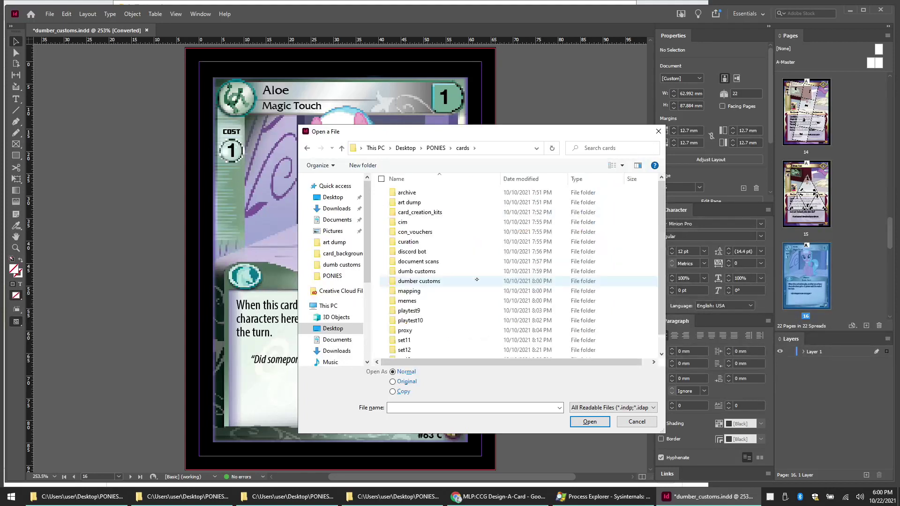
{"action": "scroll", "coordinate": [450, 262], "scroll_direction": "down", "scroll_amount": 1}
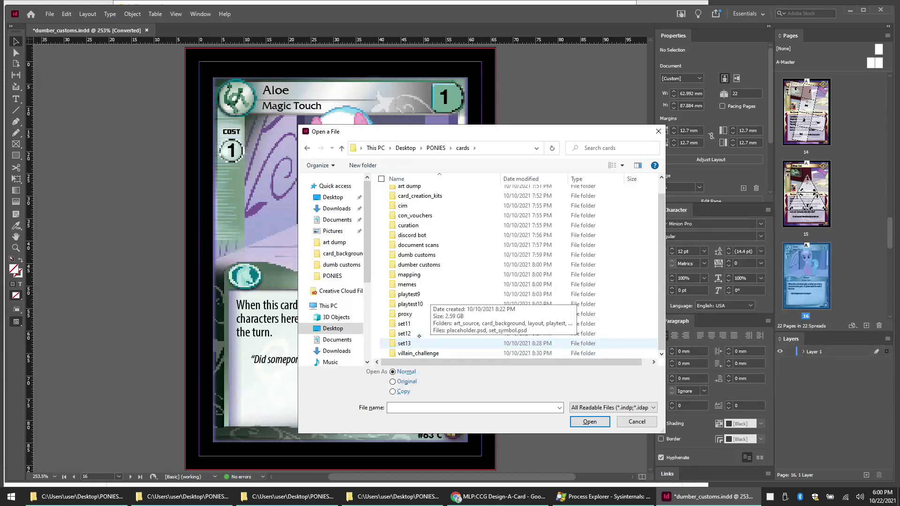
{"action": "double_click", "coordinate": [419, 334]}
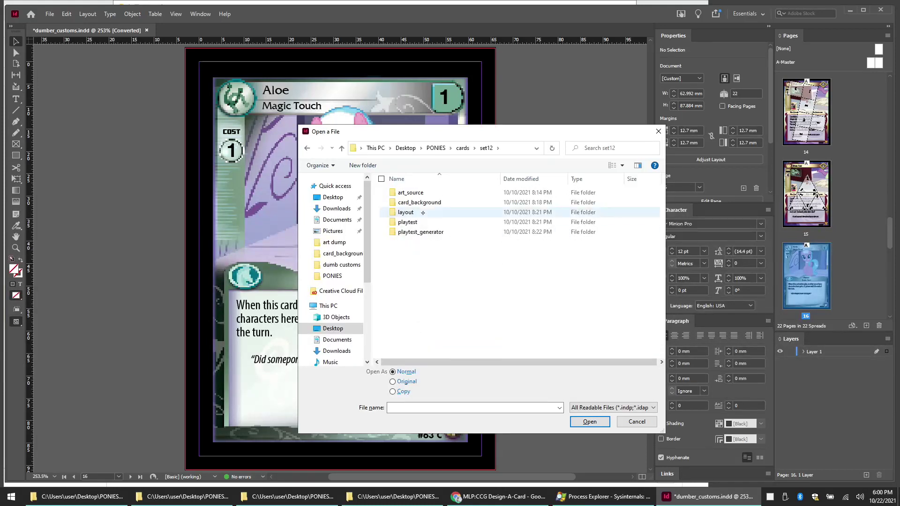
{"action": "double_click", "coordinate": [423, 212]}
{"action": "double_click", "coordinate": [423, 252]}
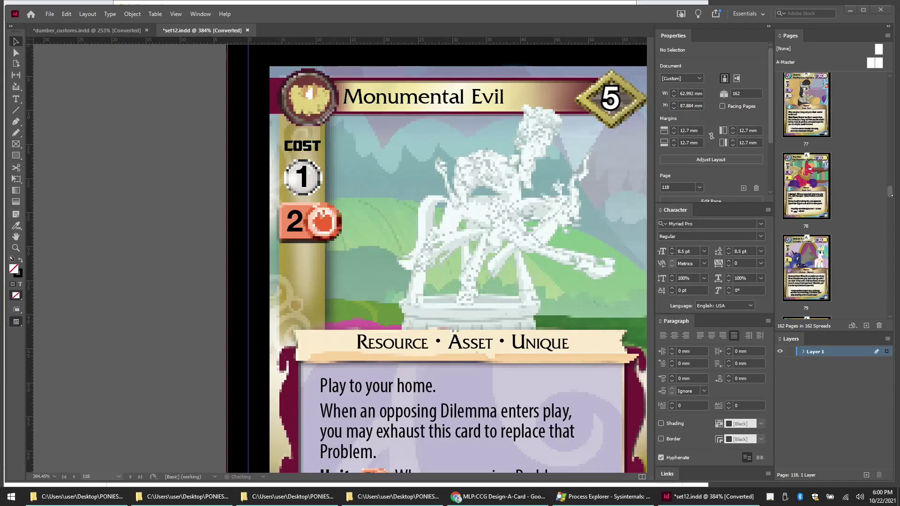
Step: Copy page 102 to the end of dumber_customs.indd, keeping the original page in set12.indd
{"action": "scroll", "coordinate": [889, 244], "scroll_direction": "up", "scroll_amount": 10}
{"action": "scroll", "coordinate": [891, 231], "scroll_direction": "down", "scroll_amount": 5}
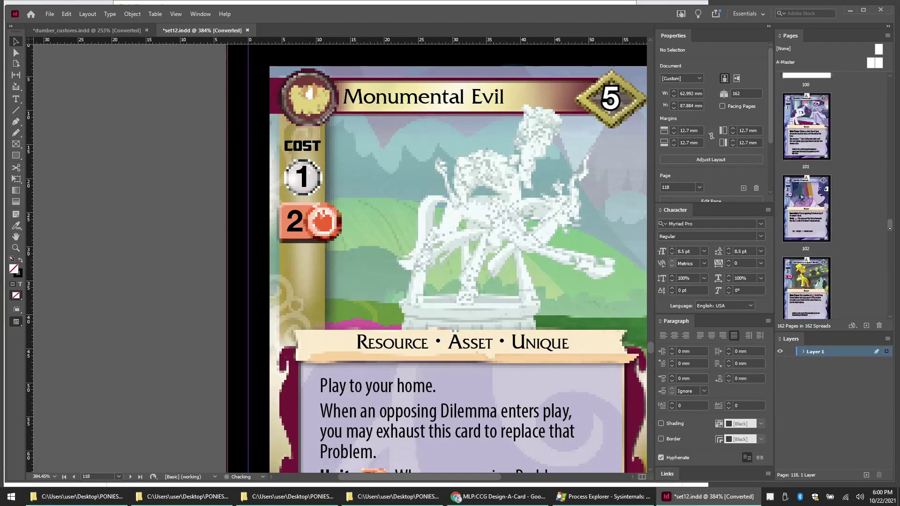
{"action": "scroll", "coordinate": [890, 228], "scroll_direction": "down", "scroll_amount": 1}
{"action": "left_click", "coordinate": [815, 198]}
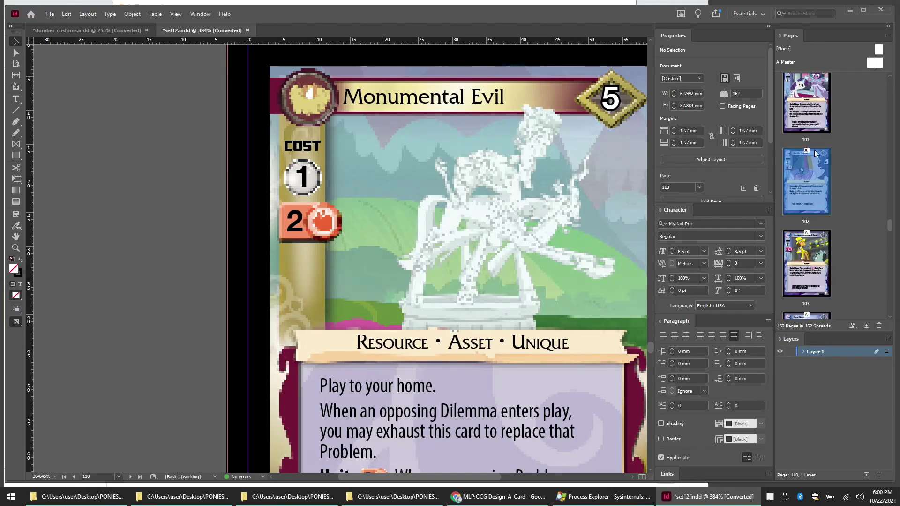
{"action": "right_click", "coordinate": [814, 200]}
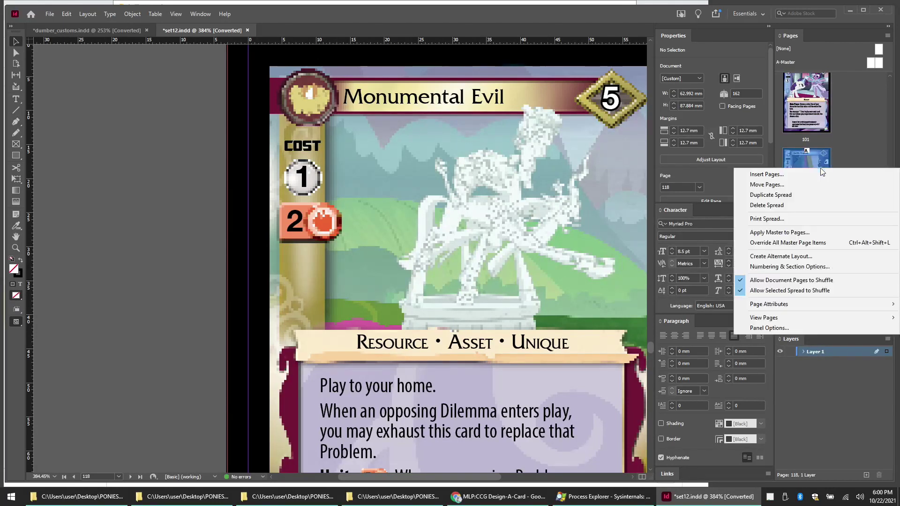
{"action": "left_click", "coordinate": [800, 189]}
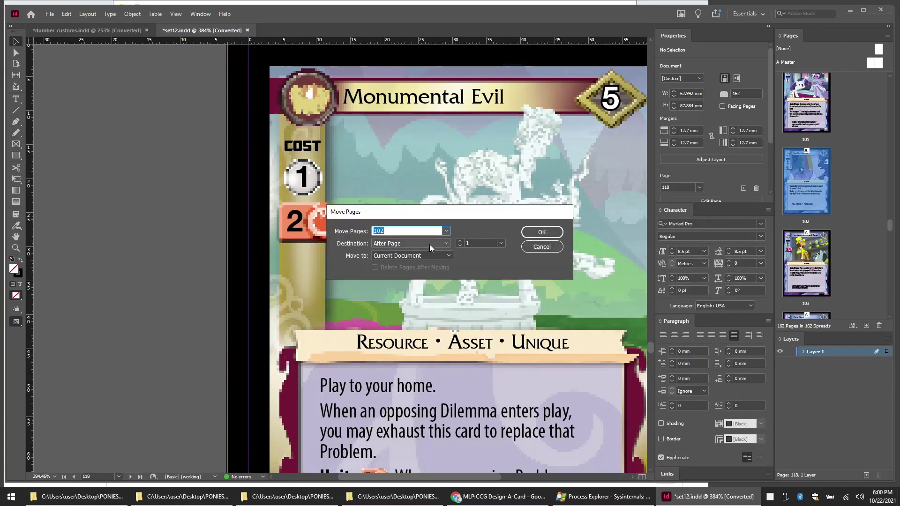
{"action": "left_click", "coordinate": [429, 254]}
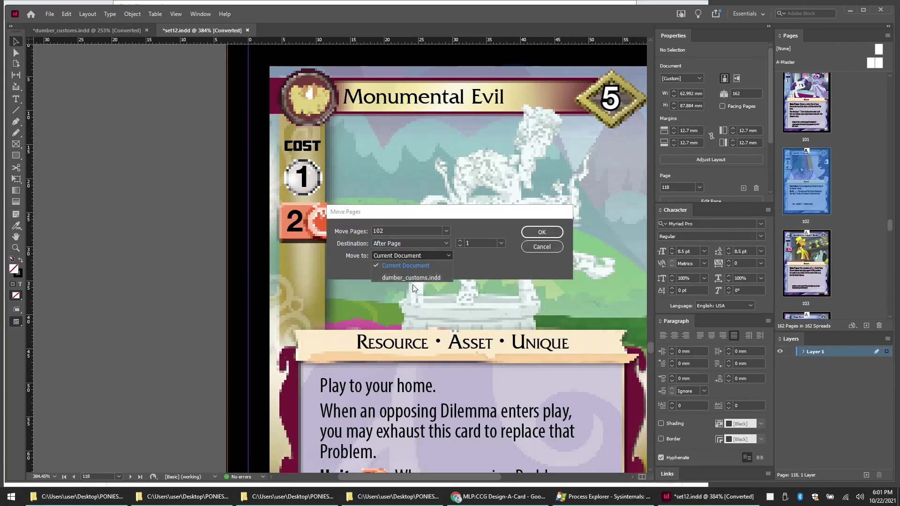
{"action": "left_click", "coordinate": [419, 279]}
{"action": "left_click", "coordinate": [432, 244]}
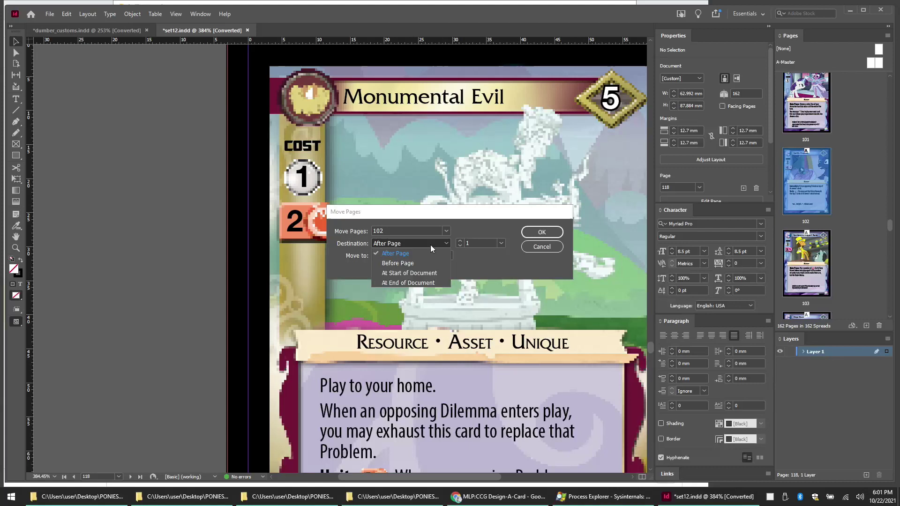
{"action": "left_click", "coordinate": [423, 282]}
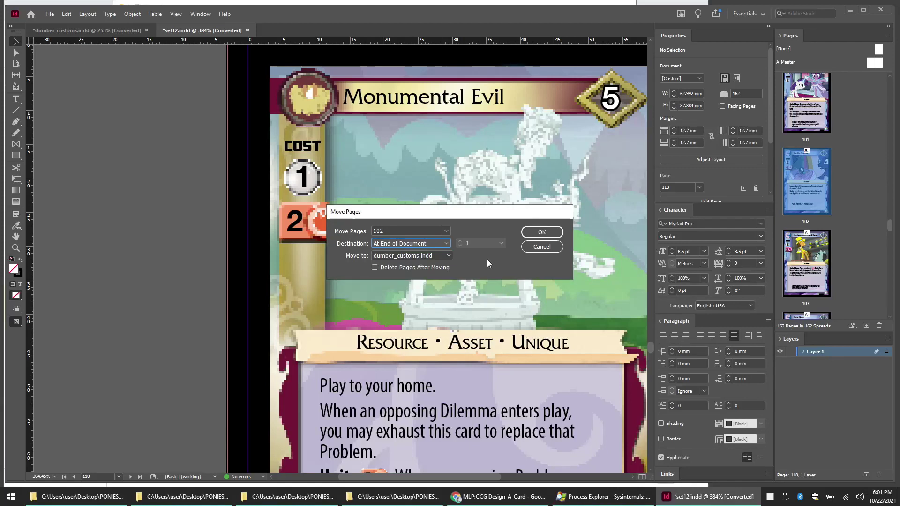
{"action": "left_click", "coordinate": [543, 232]}
Step: Return to dumber_customs.indd and bring the Spider Surprise card on page 23 into view
{"action": "left_click", "coordinate": [90, 33]}
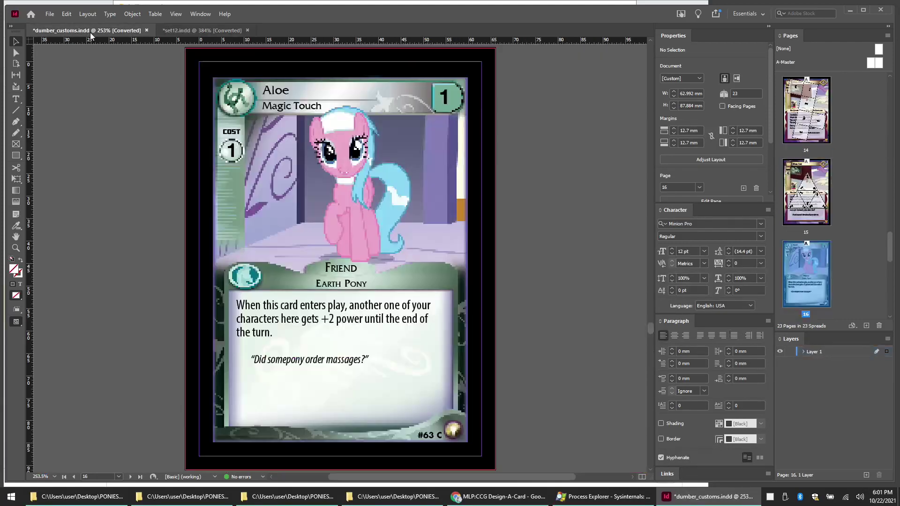
{"action": "scroll", "coordinate": [828, 241], "scroll_direction": "down", "scroll_amount": 6}
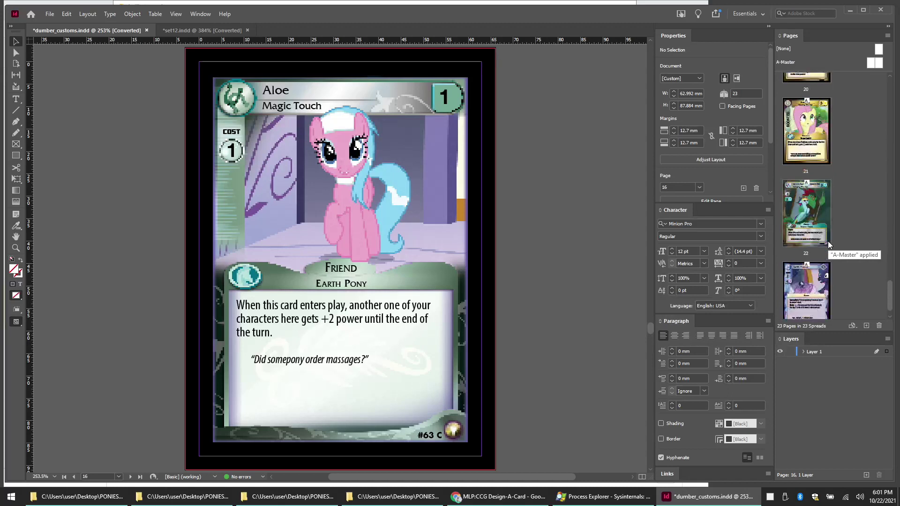
{"action": "scroll", "coordinate": [828, 240], "scroll_direction": "down", "scroll_amount": 1}
{"action": "double_click", "coordinate": [820, 272]}
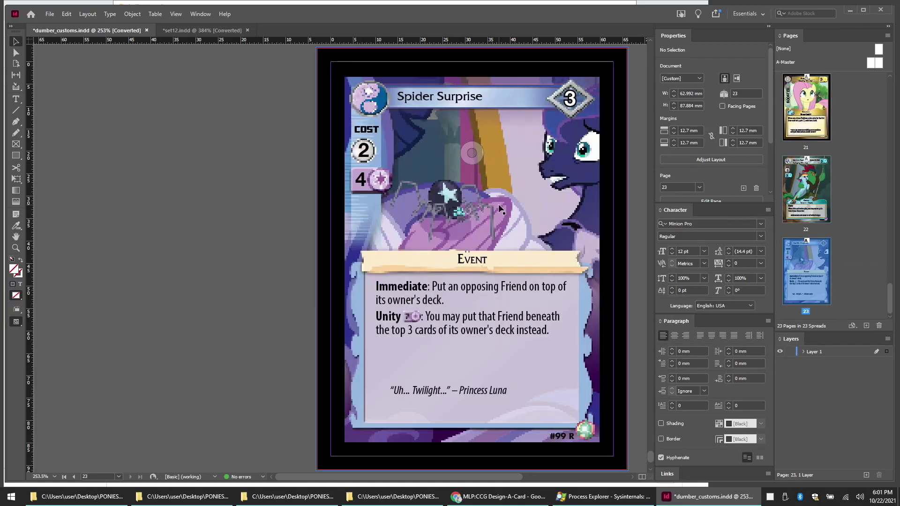
{"action": "scroll", "coordinate": [499, 207], "scroll_direction": "right", "scroll_amount": 5}
{"action": "scroll", "coordinate": [501, 207], "scroll_direction": "left", "scroll_amount": 5}
{"action": "scroll", "coordinate": [501, 206], "scroll_direction": "right", "scroll_amount": 2}
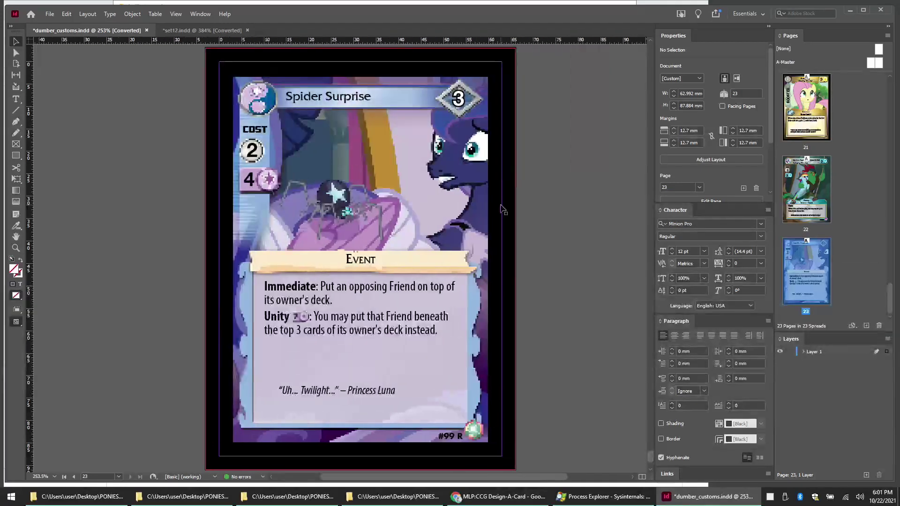
Step: Delete the Spider Surprise background image and place designacard1.psd from the dumber customs card_background folder on the page
{"action": "left_click", "coordinate": [309, 115]}
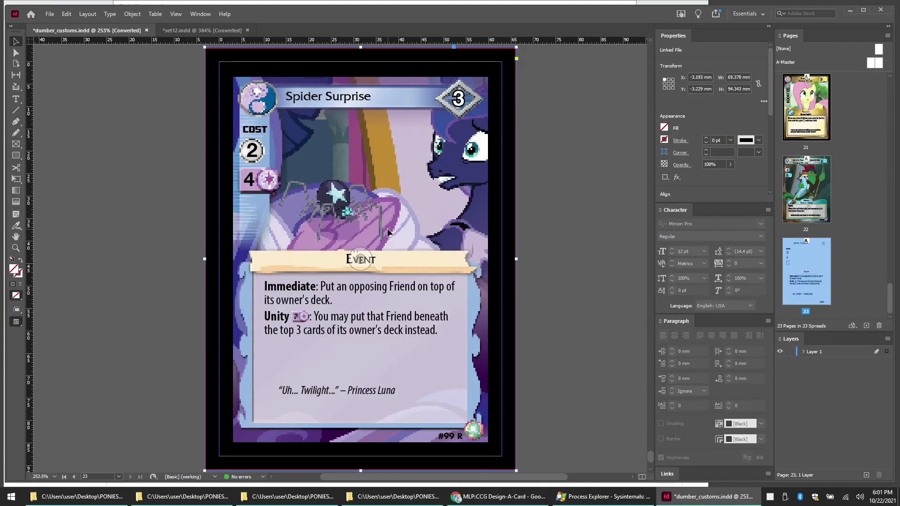
{"action": "key", "text": "Delete"}
{"action": "left_click", "coordinate": [379, 501]}
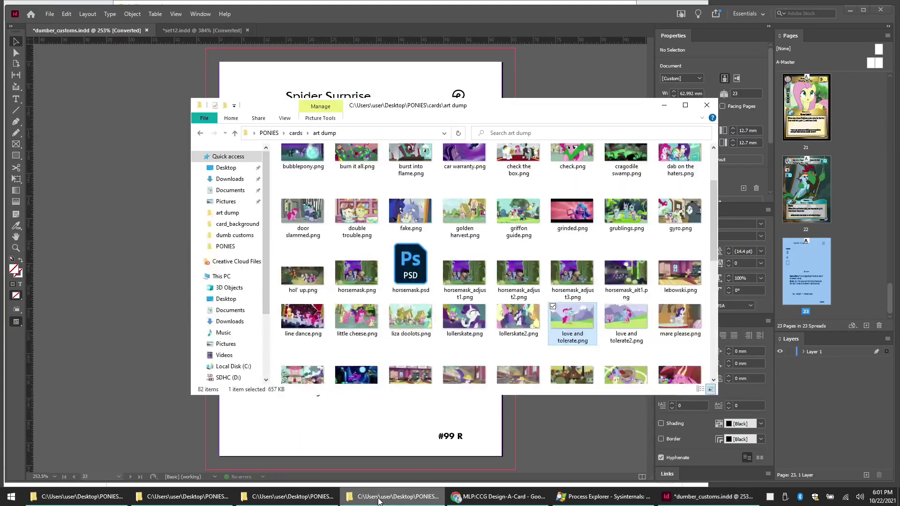
{"action": "left_click", "coordinate": [379, 500]}
{"action": "left_click", "coordinate": [291, 497]}
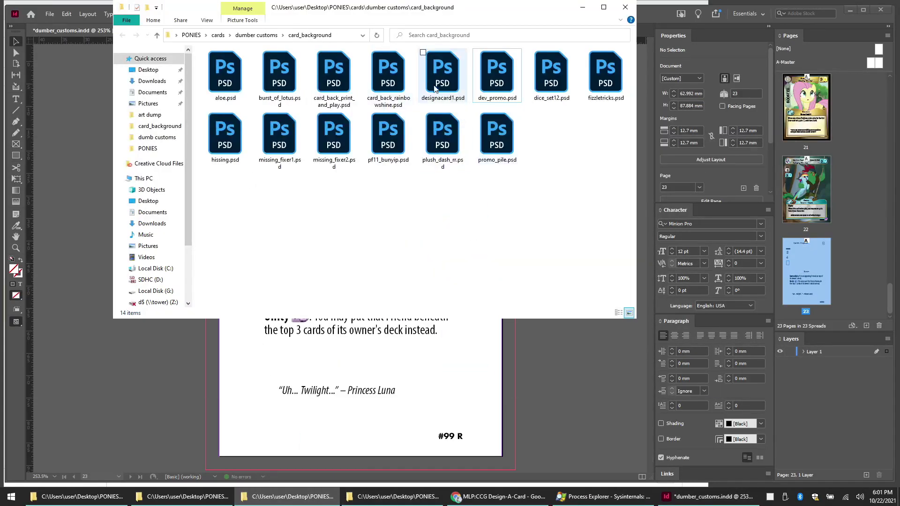
{"action": "left_click_drag", "start_coordinate": [447, 84], "coordinate": [251, 357]}
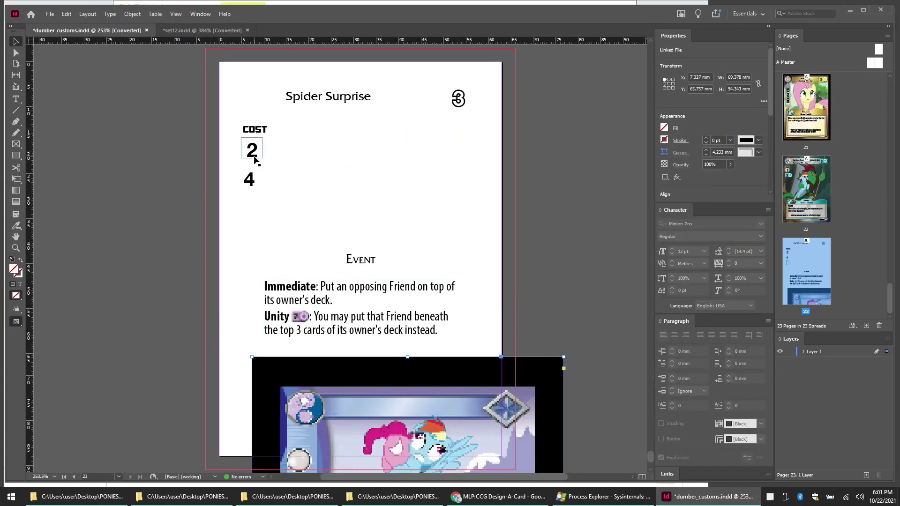
Step: Set alignment relative to the page and centre the placed background on it horizontally and vertically
{"action": "left_click", "coordinate": [110, 15]}
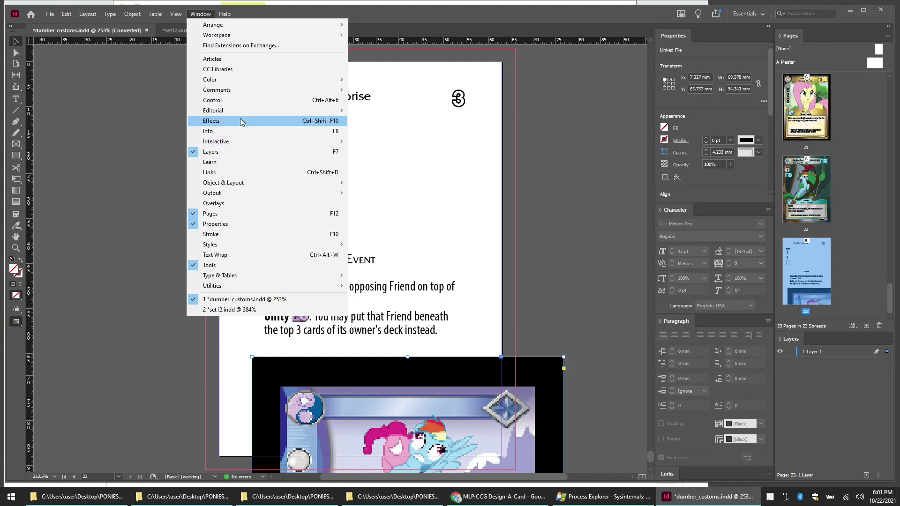
{"action": "mouse_move", "coordinate": [252, 110]}
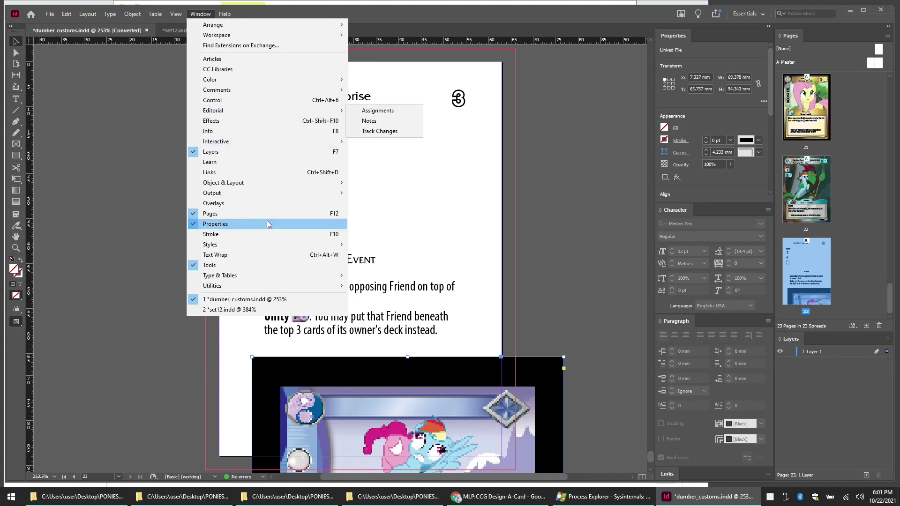
{"action": "mouse_move", "coordinate": [272, 197]}
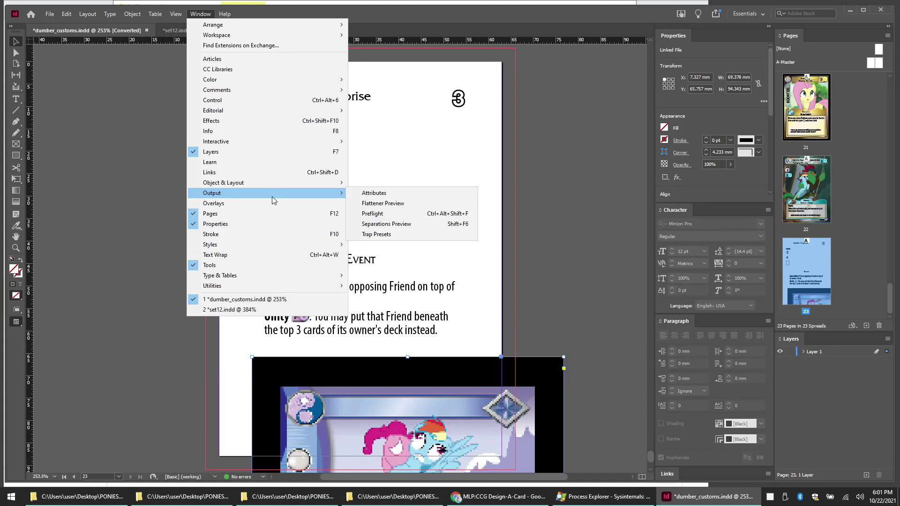
{"action": "left_click", "coordinate": [375, 192]}
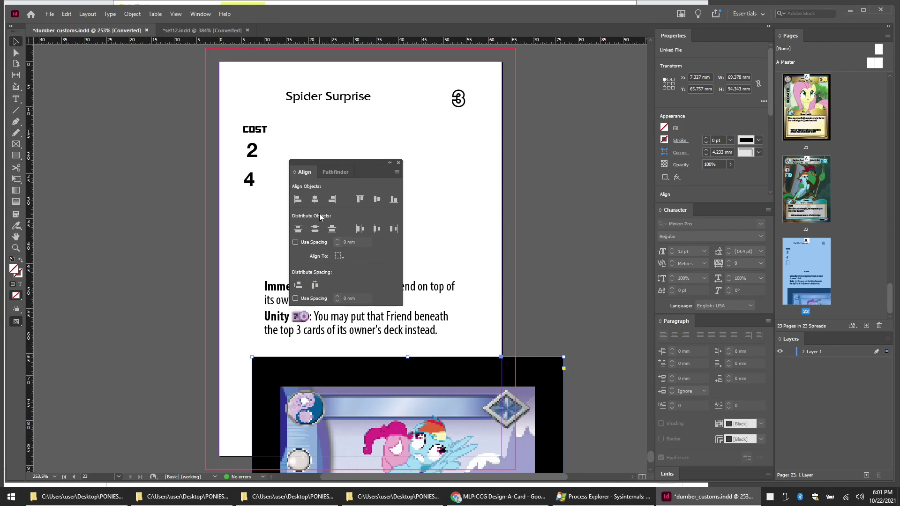
{"action": "left_click", "coordinate": [338, 256]}
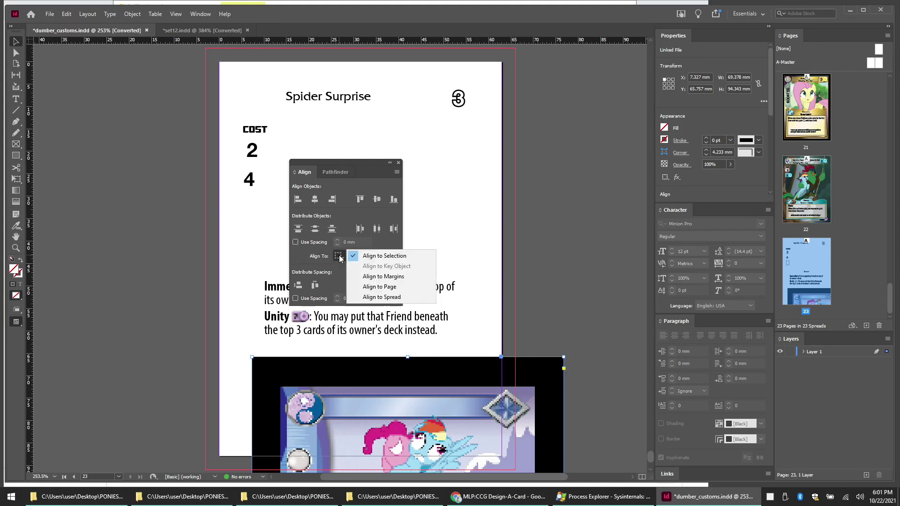
{"action": "left_click", "coordinate": [381, 287]}
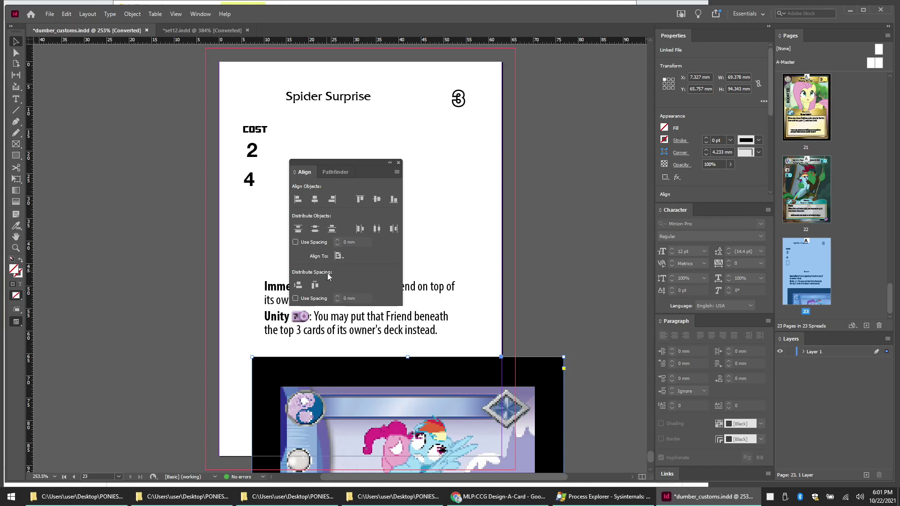
{"action": "left_click", "coordinate": [338, 256]}
{"action": "left_click", "coordinate": [379, 286]}
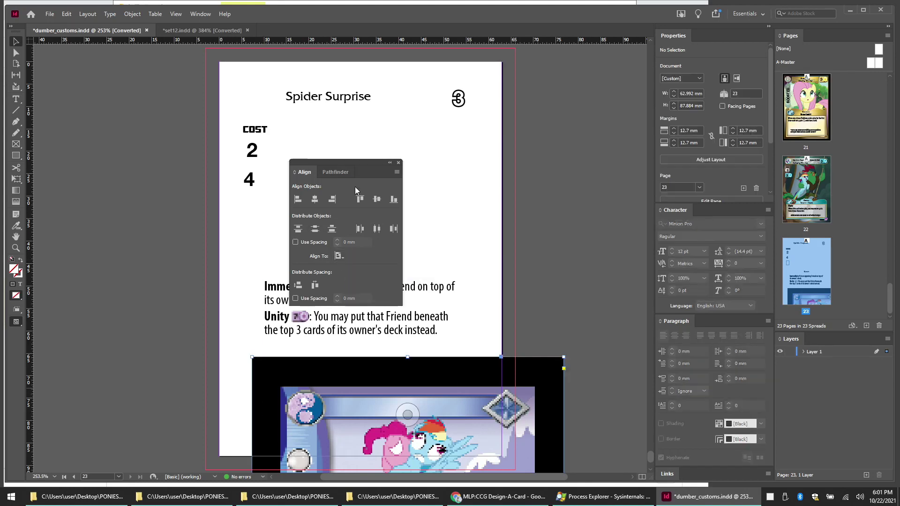
{"action": "left_click", "coordinate": [315, 199]}
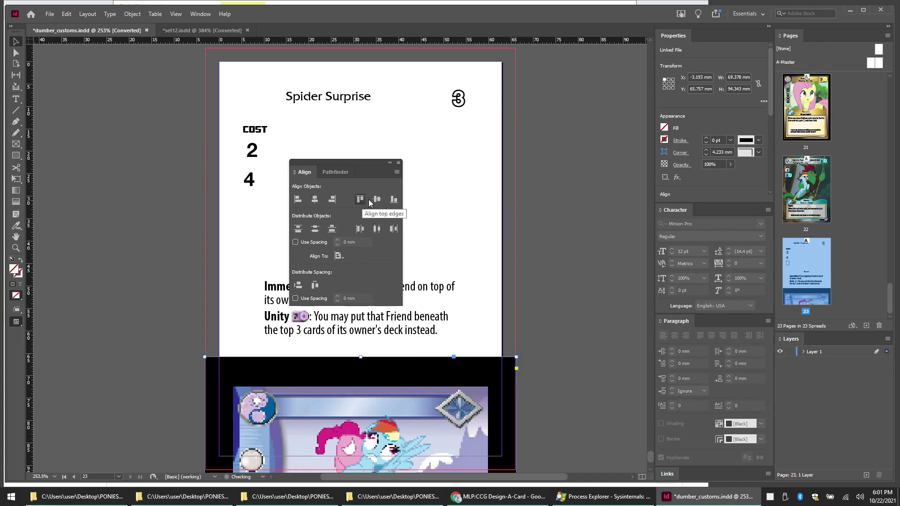
{"action": "left_click", "coordinate": [374, 201]}
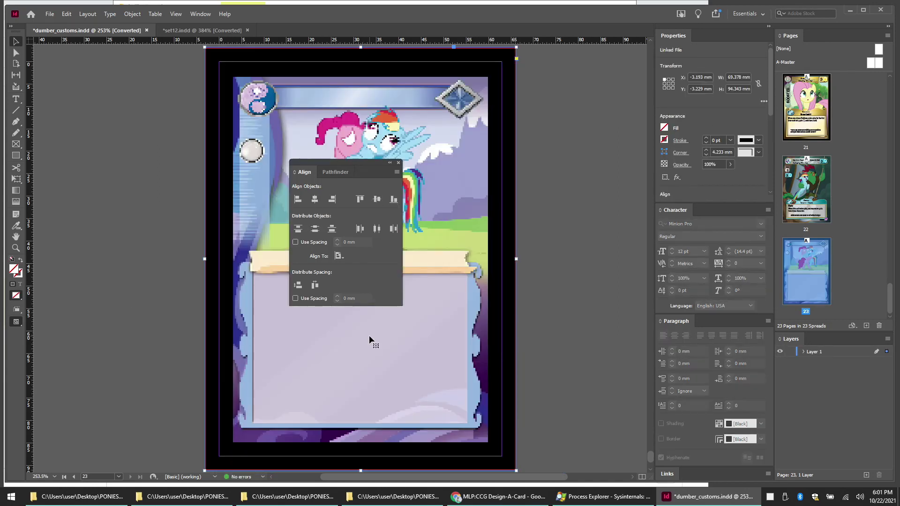
Step: Send the placed background image behind all the card's text and close the alignment settings
{"action": "key", "text": "ctrl+alt+]"}
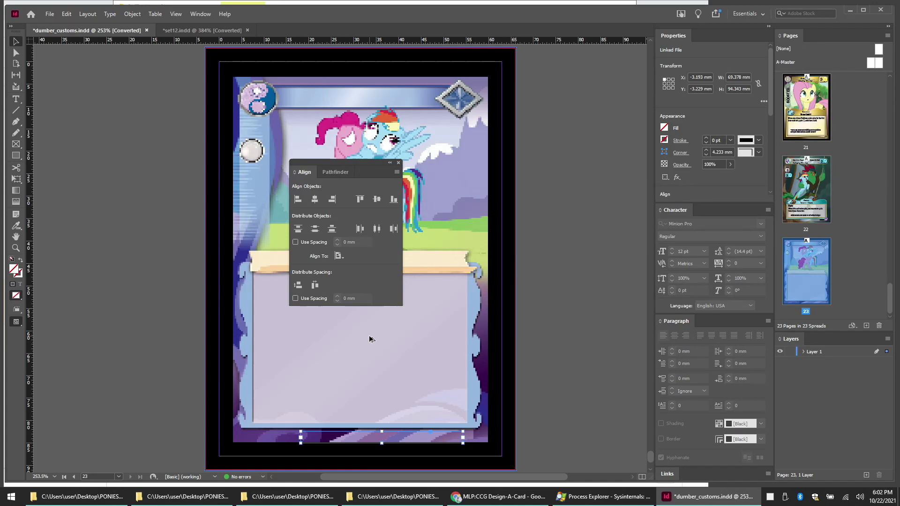
{"action": "left_click", "coordinate": [367, 347]}
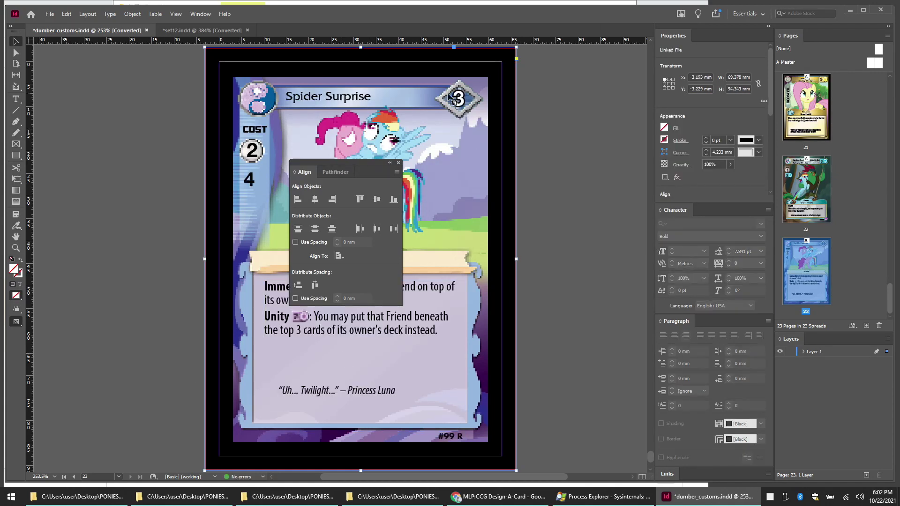
{"action": "left_click", "coordinate": [560, 168]}
{"action": "left_click", "coordinate": [399, 162]}
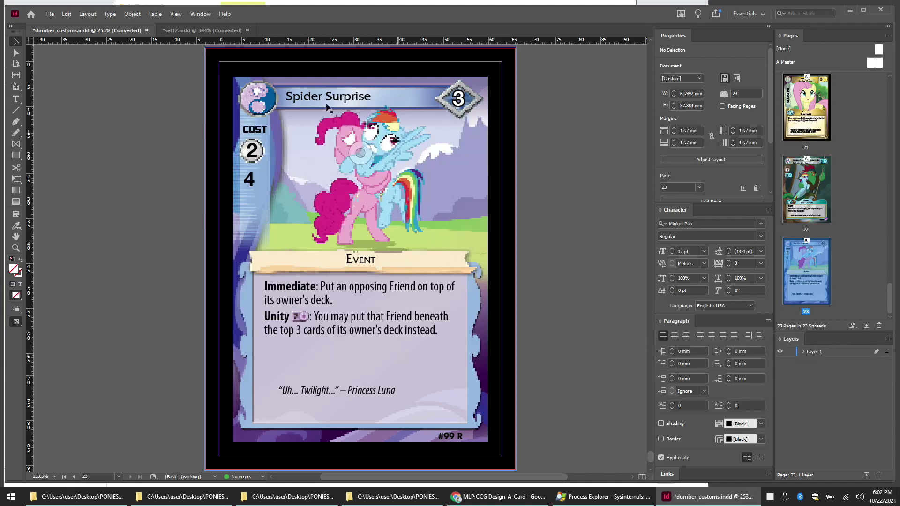
Step: Set the document's display performance to High Quality Display
{"action": "left_click", "coordinate": [176, 13]}
{"action": "mouse_move", "coordinate": [205, 160]}
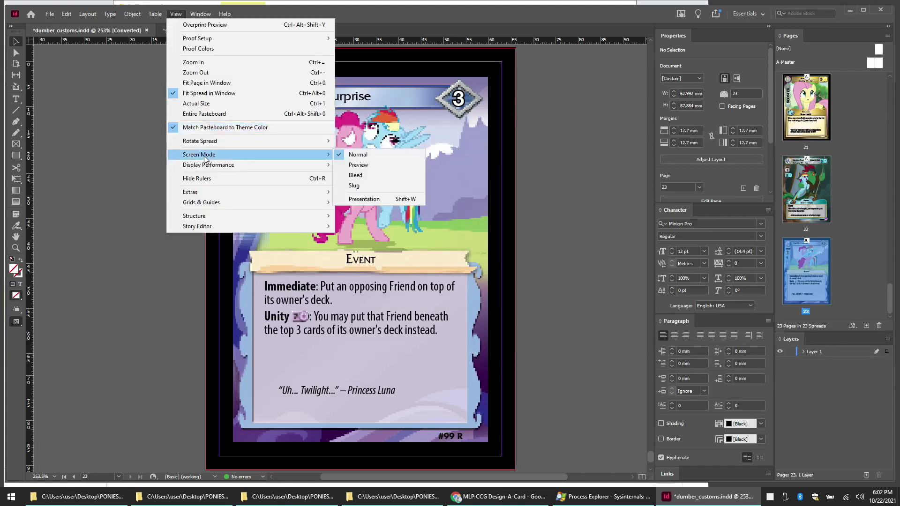
{"action": "mouse_move", "coordinate": [291, 164]}
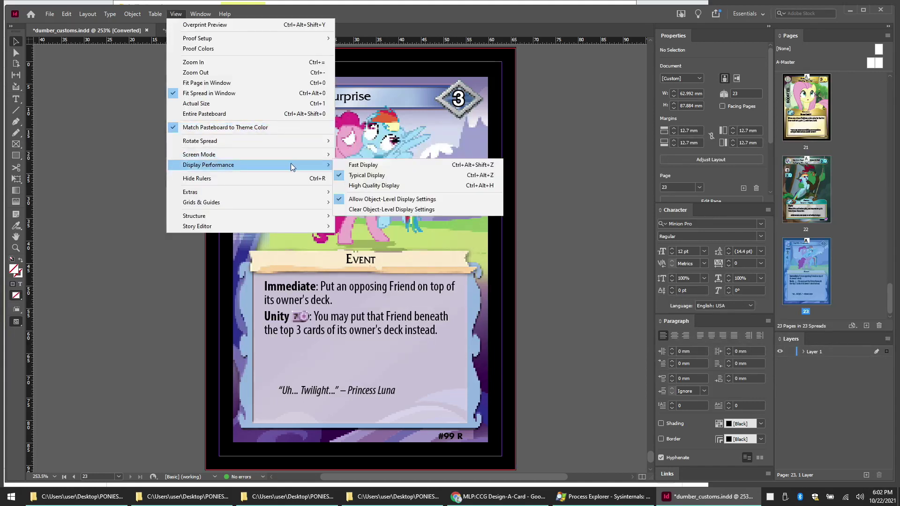
{"action": "left_click", "coordinate": [386, 185]}
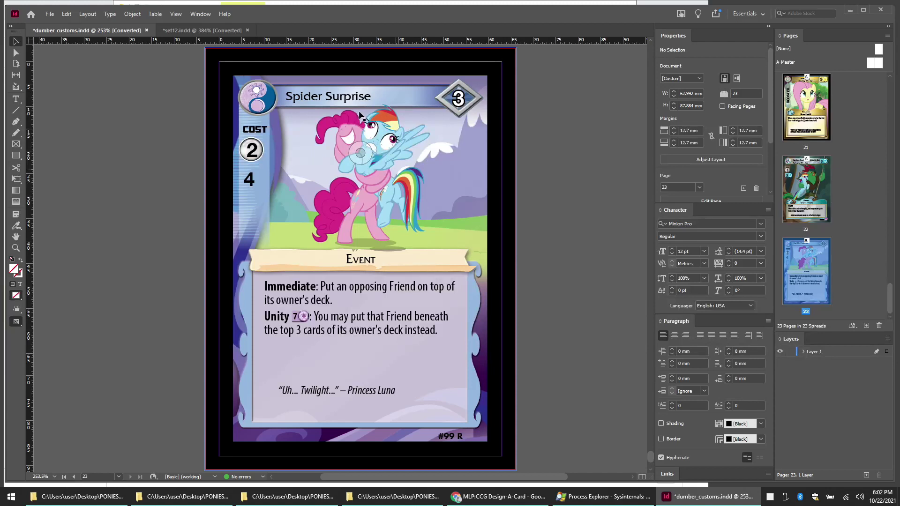
Step: Replace the card title "Spider Surprise" with "I NEED A NAME!!"
{"action": "double_click", "coordinate": [357, 96]}
{"action": "triple_click", "coordinate": [357, 96]}
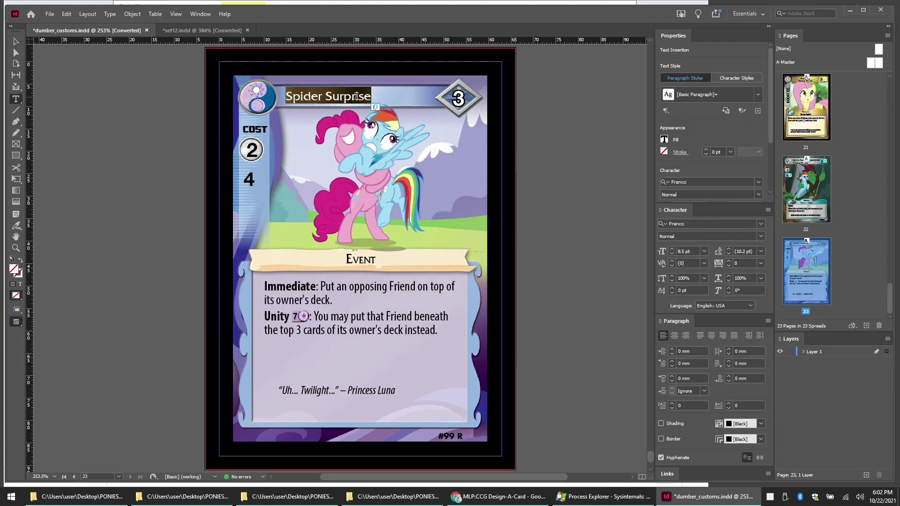
{"action": "type", "text": "I N"}
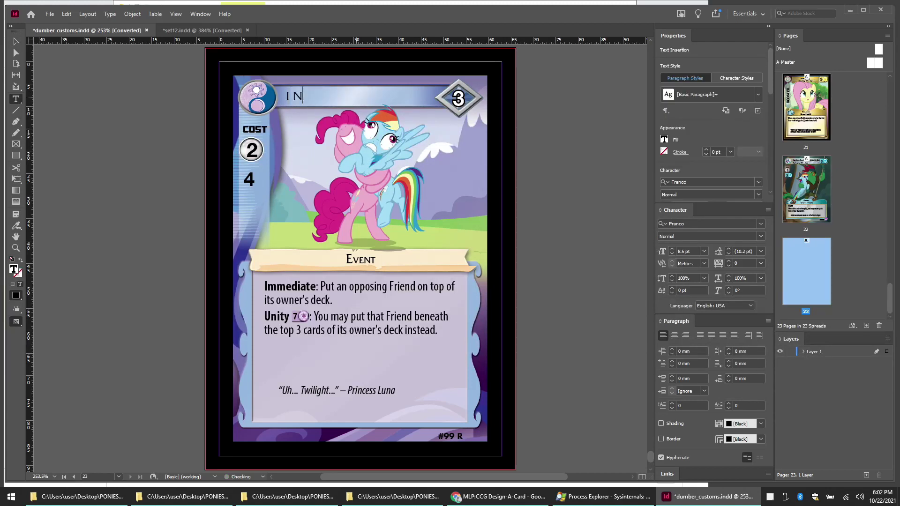
{"action": "type", "text": "EED A NAME!!"}
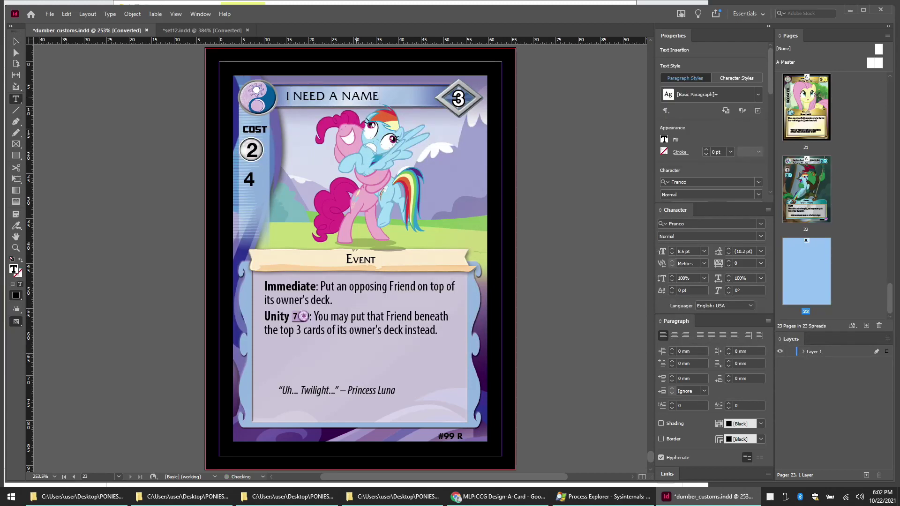
Step: Replace the power number in the diamond with P and the number in the cost circle with C
{"action": "double_click", "coordinate": [458, 98]}
{"action": "type", "text": "P"}
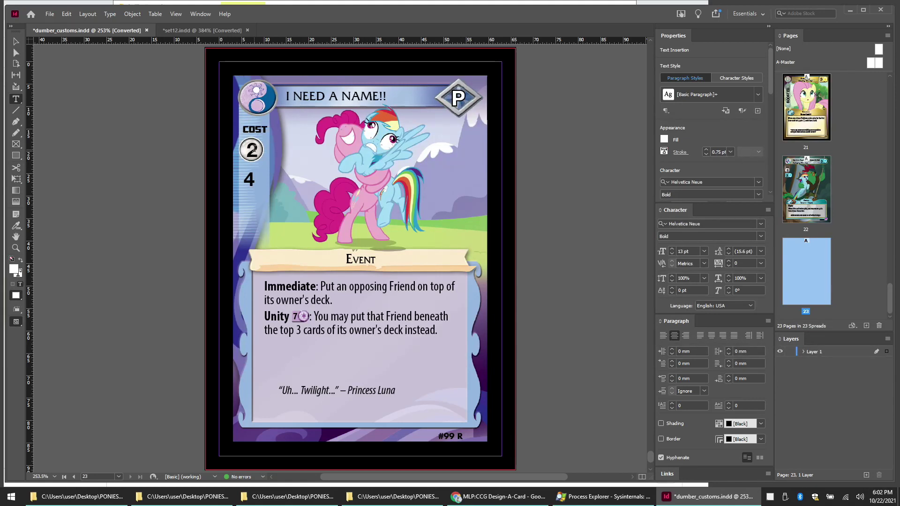
{"action": "left_click", "coordinate": [252, 149]}
{"action": "double_click", "coordinate": [256, 149]}
{"action": "type", "text": "C"}
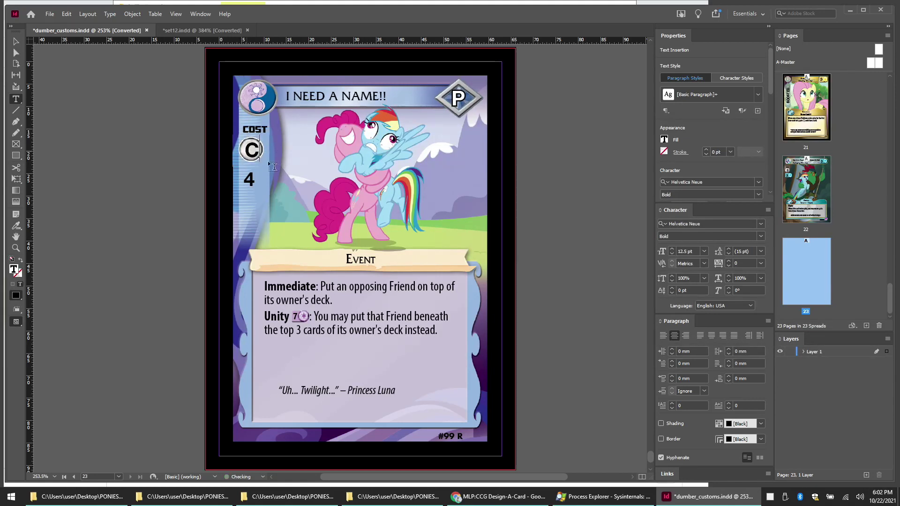
Step: Replace the play requirement number below the cost circle with a lowercase r
{"action": "double_click", "coordinate": [247, 181]}
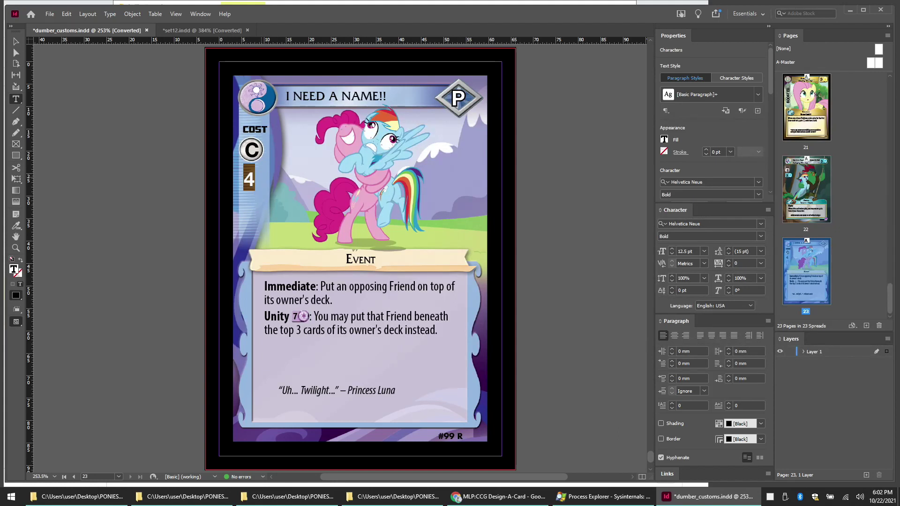
{"action": "key", "text": "BackSpace"}
{"action": "type", "text": "R"}
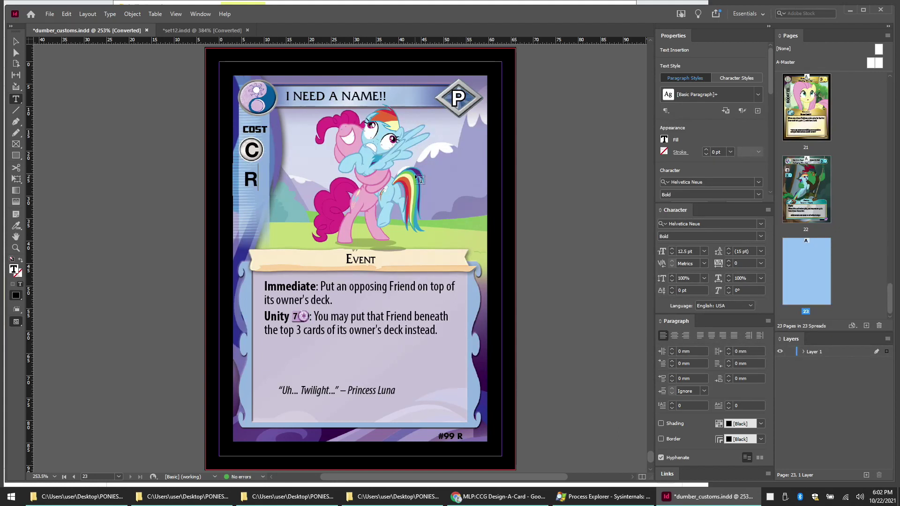
{"action": "key", "text": "BackSpace"}
{"action": "type", "text": "r"}
Step: Change the quoted flavor text on the card to "Flavortown", keeping the quotation marks
{"action": "left_click", "coordinate": [290, 394]}
{"action": "left_click_drag", "start_coordinate": [282, 392], "coordinate": [335, 392]}
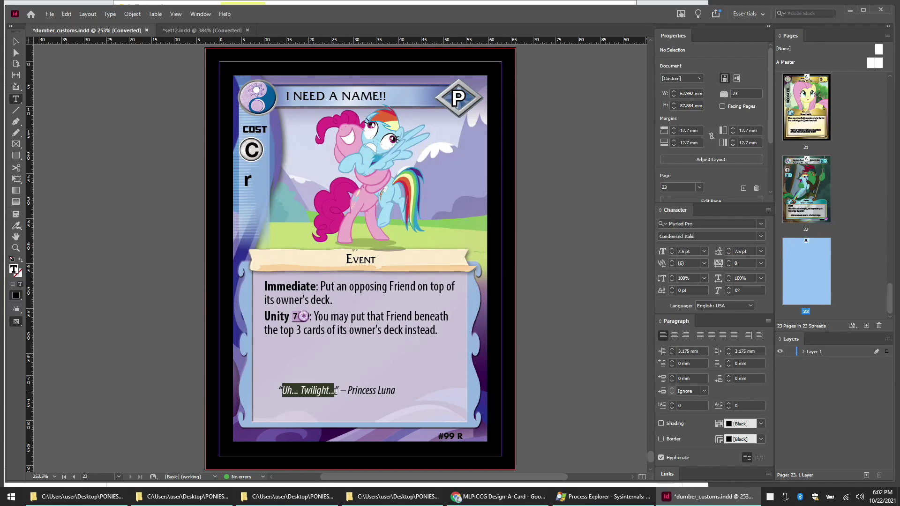
{"action": "type", "text": "Flavorte"}
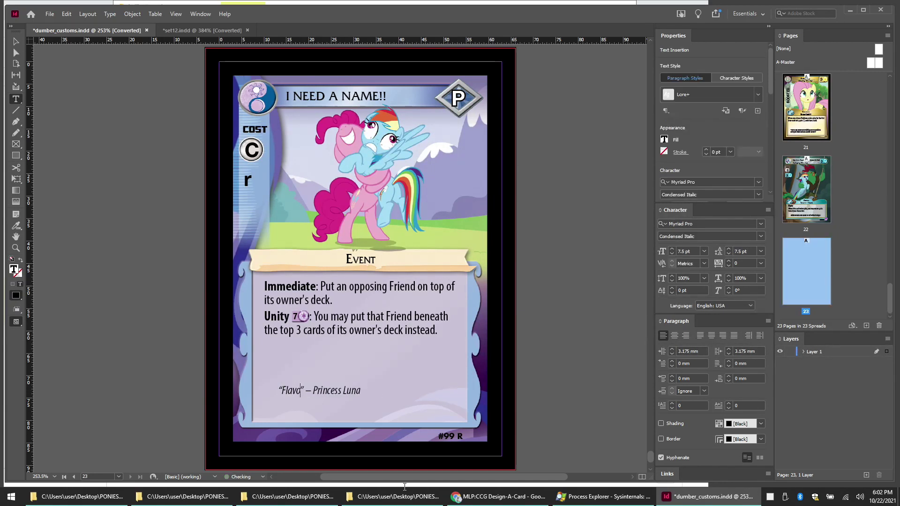
{"action": "type", "text": "wn"}
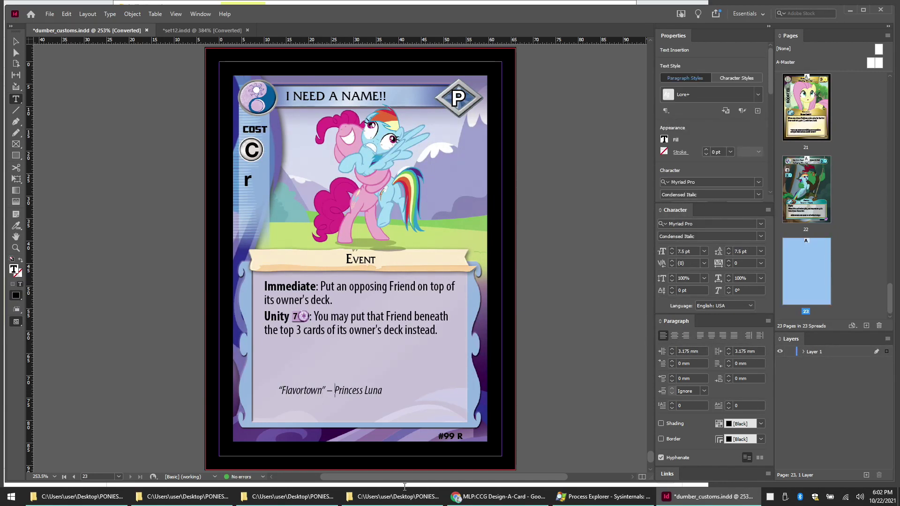
Step: Replace Princess Luna with Colt Fierri as the speaker of the flavor quote
{"action": "key", "text": "shift+Right"}
{"action": "key", "text": "shift+Right"}
{"action": "key", "text": "shift+Right"}
{"action": "key", "text": "shift+Right"}
{"action": "key", "text": "shift+Right"}
{"action": "key", "text": "shift+Right"}
{"action": "key", "text": "shift+Right"}
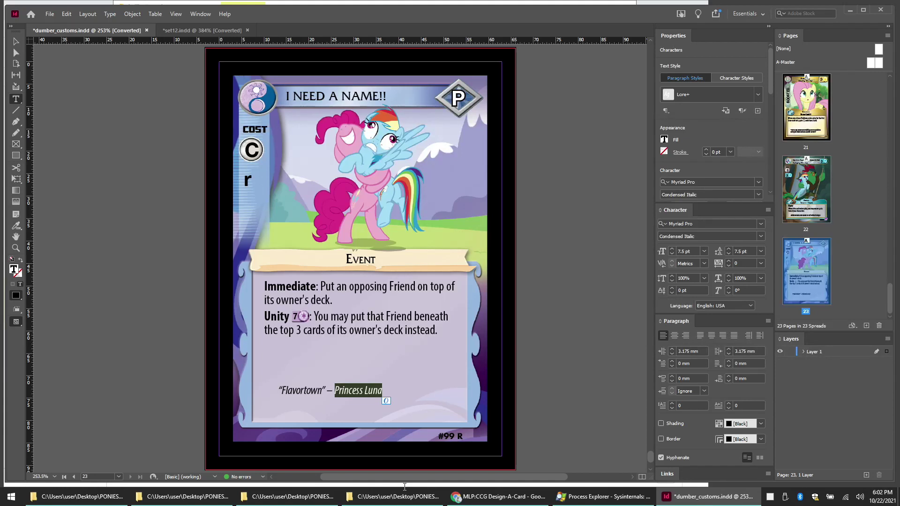
{"action": "type", "text": "St"}
{"action": "key", "text": "BackSpace"}
{"action": "key", "text": "BackSpace"}
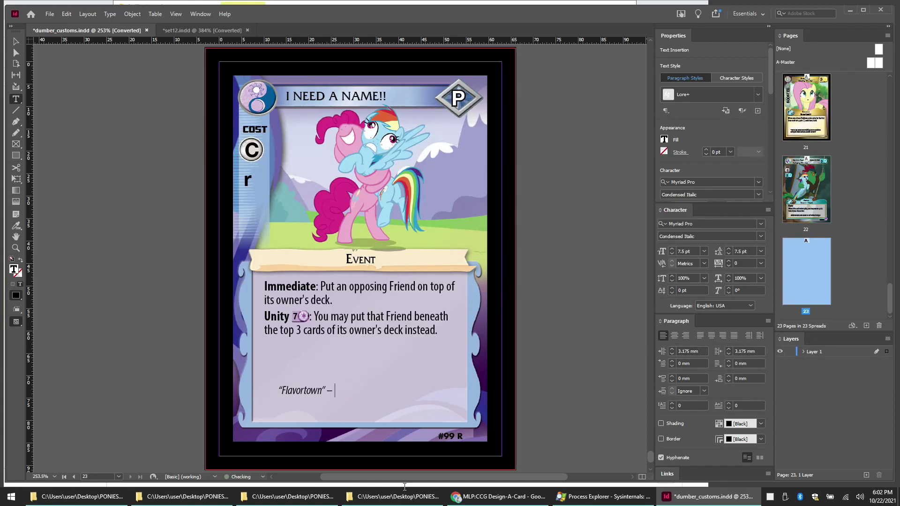
{"action": "type", "text": "Colt Fierri"}
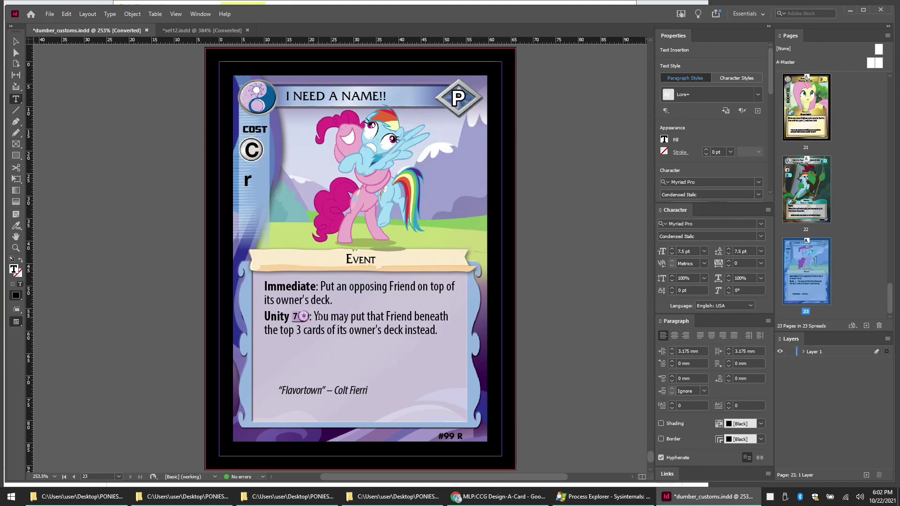
Step: Delete the Unity paragraph from the rules text, leaving only the Immediate paragraph, and deselect the text
{"action": "left_click_drag", "start_coordinate": [319, 317], "coordinate": [264, 317]}
{"action": "key", "text": "BackSpace"}
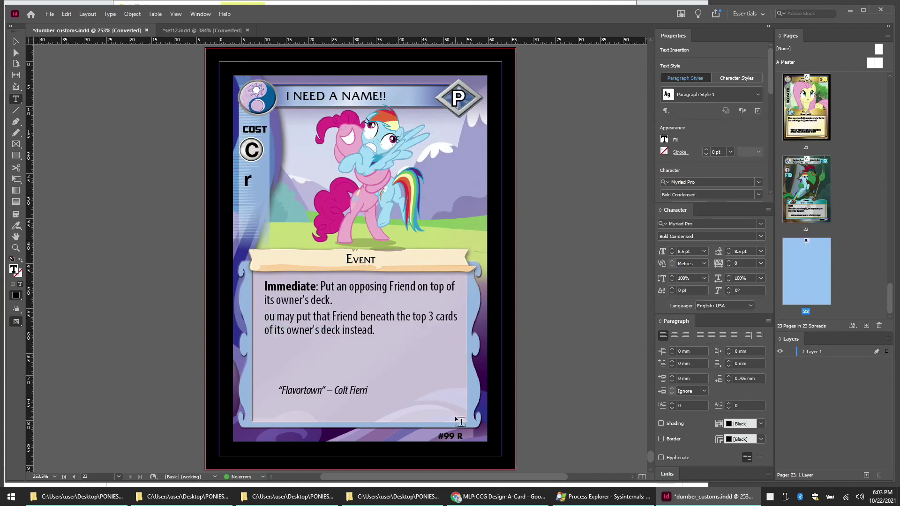
{"action": "left_click_drag", "start_coordinate": [264, 316], "coordinate": [375, 330]}
{"action": "key", "text": "BackSpace"}
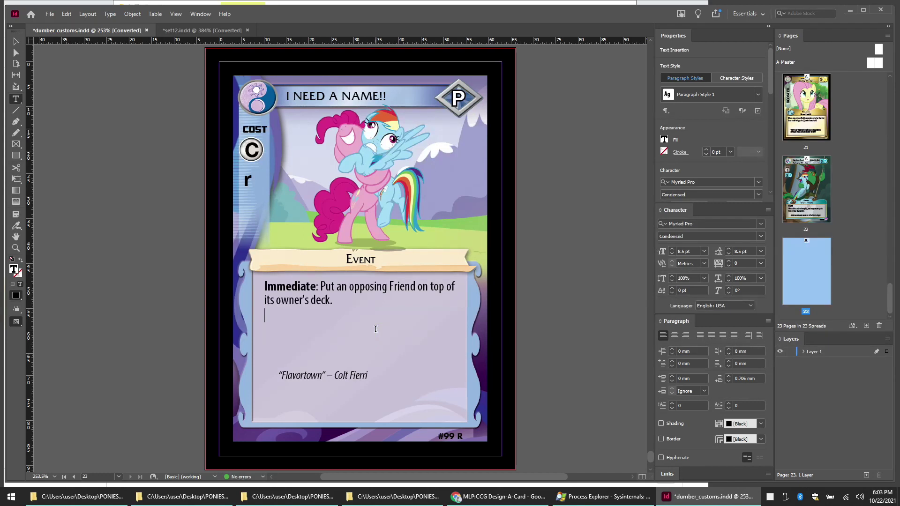
{"action": "key", "text": "BackSpace"}
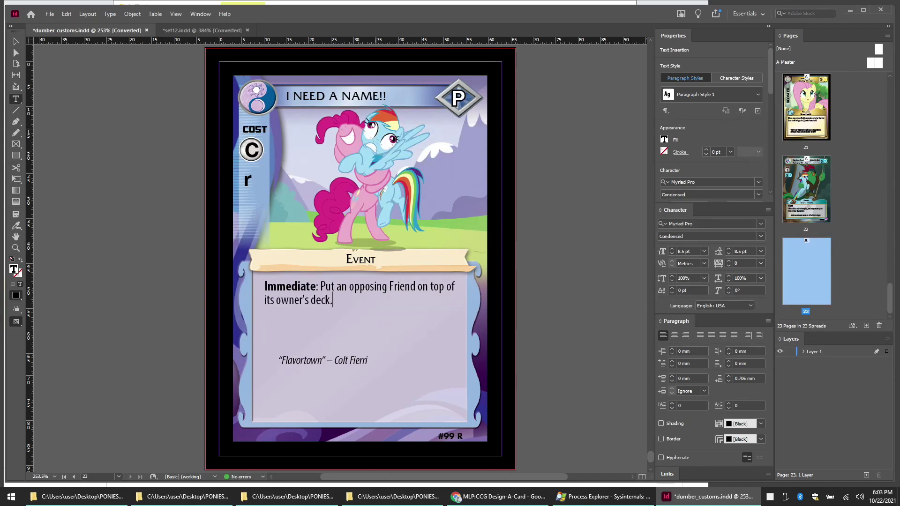
{"action": "left_click", "coordinate": [262, 152]}
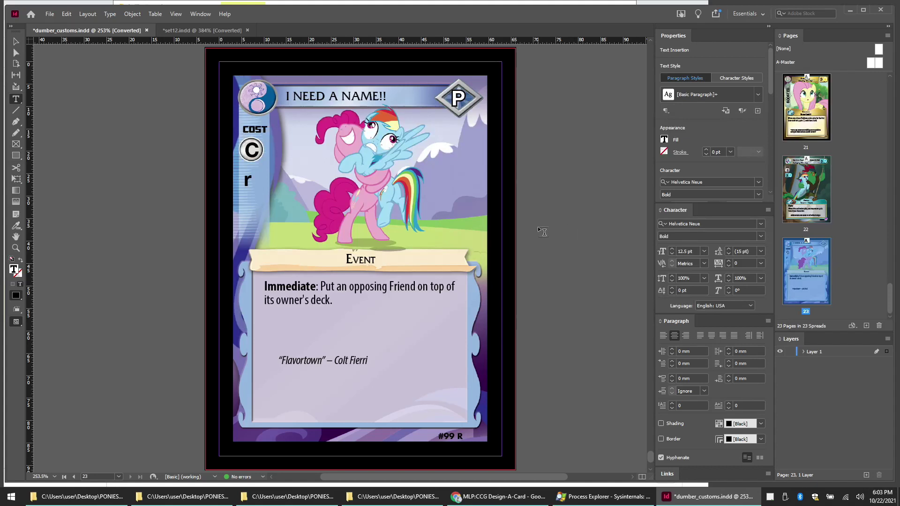
{"action": "left_click", "coordinate": [565, 242]}
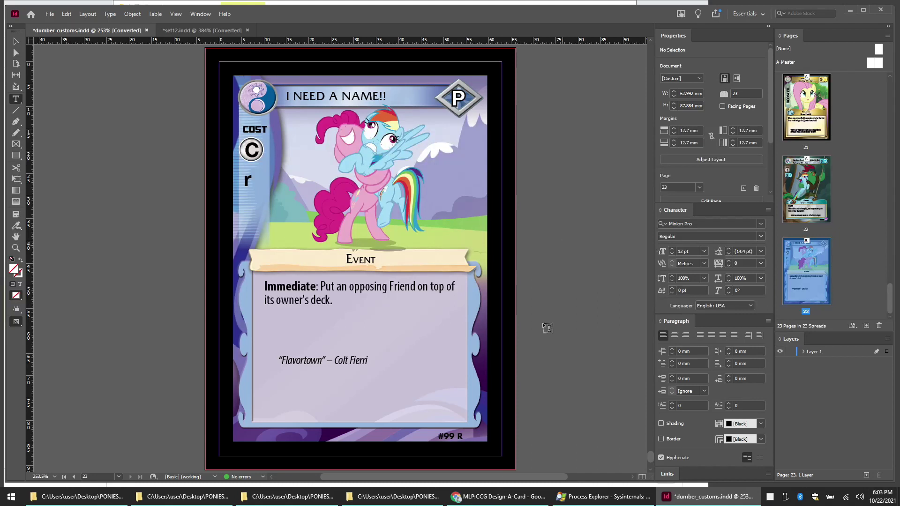
Step: Close set12.indd without saving its changes
{"action": "mouse_move", "coordinate": [417, 496]}
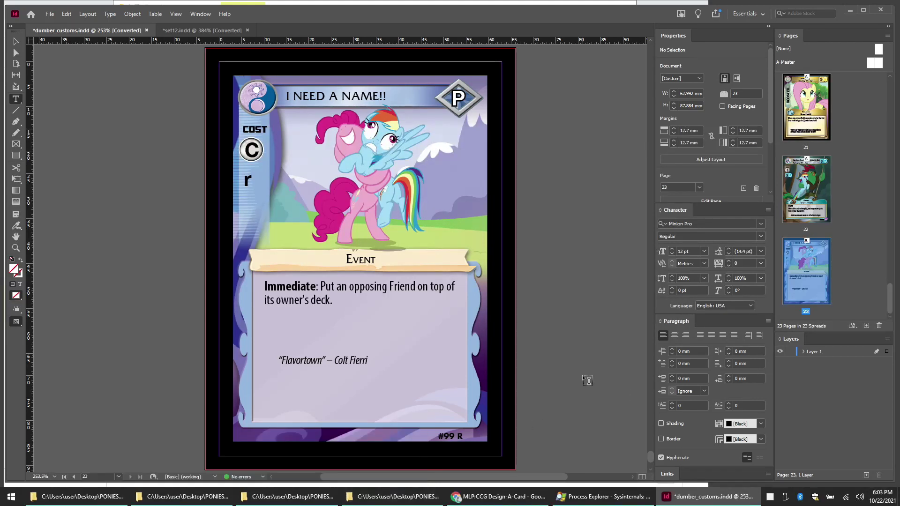
{"action": "left_click", "coordinate": [248, 31]}
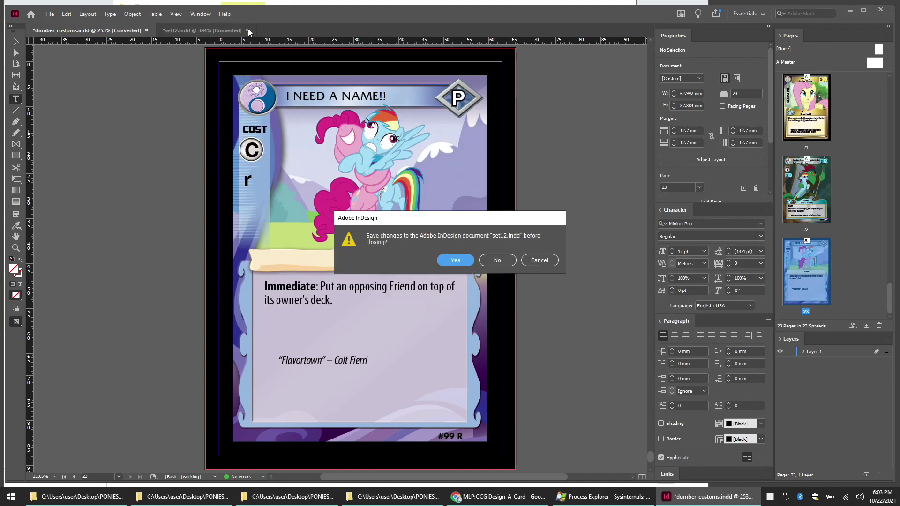
{"action": "left_click", "coordinate": [498, 260]}
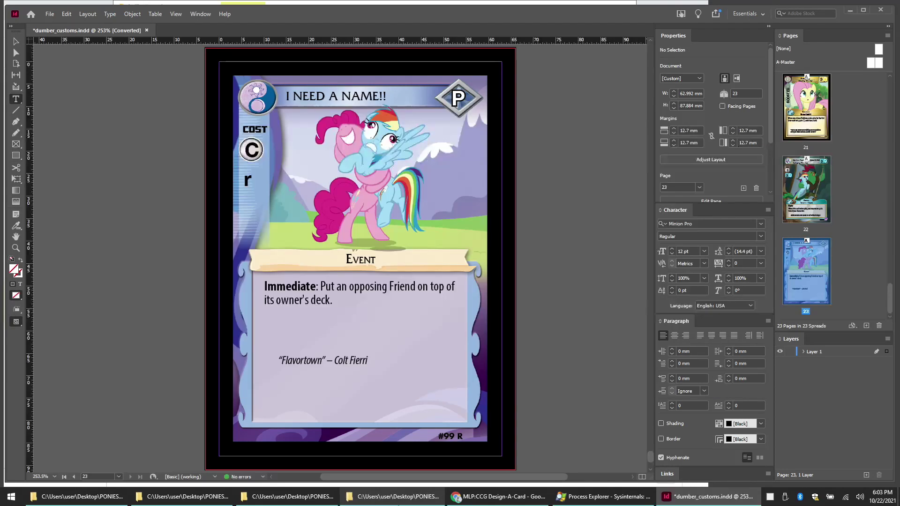
Step: Open designacard1.psd in Photoshop and make the BLUE layer in the Play Requirement Icon 1 group visible
{"action": "left_click", "coordinate": [308, 496]}
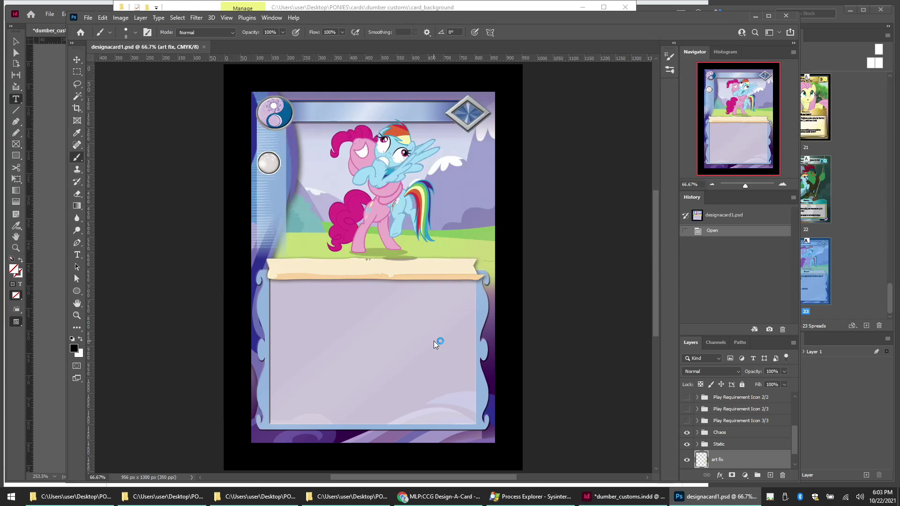
{"action": "left_click", "coordinate": [350, 498]}
{"action": "left_click", "coordinate": [349, 499]}
{"action": "left_click_drag", "start_coordinate": [793, 436], "coordinate": [792, 428]}
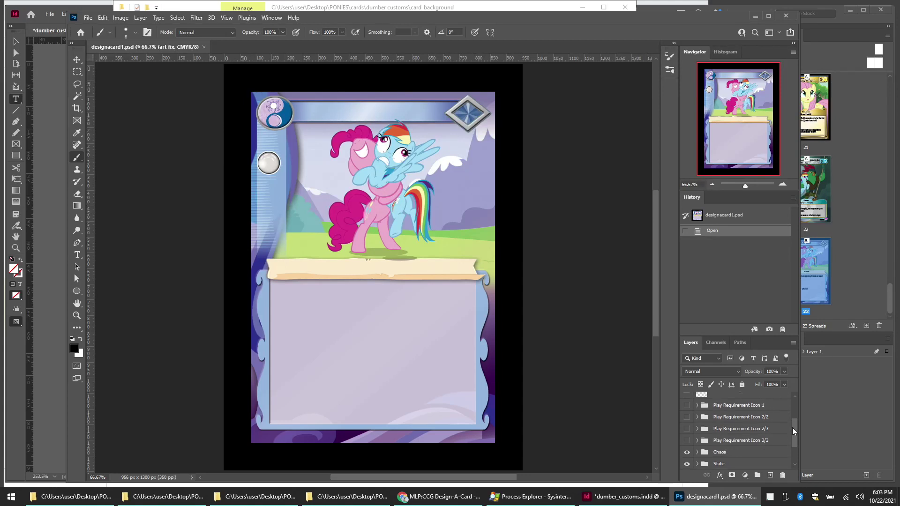
{"action": "left_click", "coordinate": [697, 406]}
{"action": "left_click", "coordinate": [686, 423]}
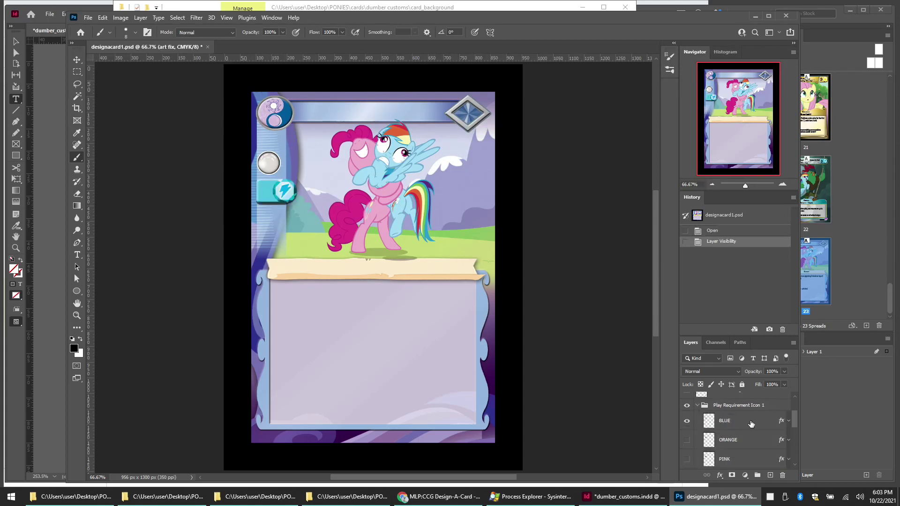
Step: Show the PINK layer and hide the BLUE layer in the Play Requirement Icon 2/2 group
{"action": "scroll", "coordinate": [751, 423], "scroll_direction": "down", "scroll_amount": 5}
{"action": "scroll", "coordinate": [751, 424], "scroll_direction": "up", "scroll_amount": 2}
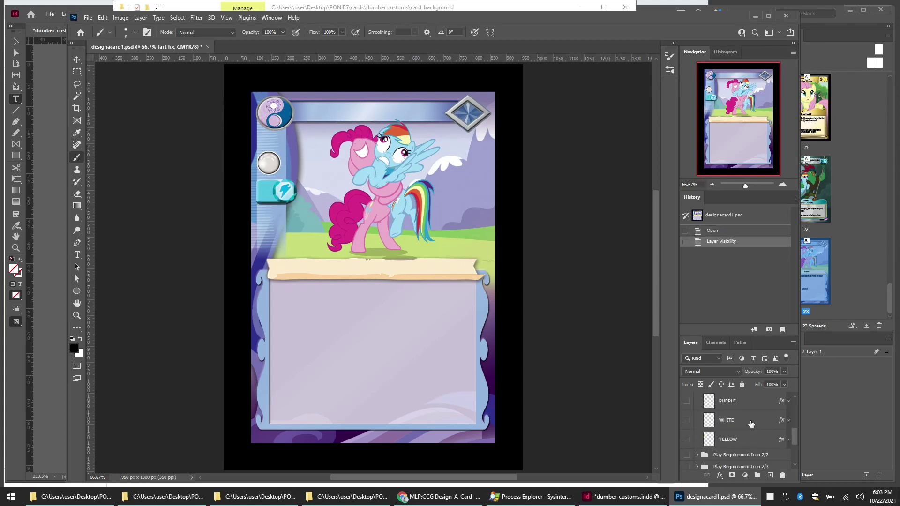
{"action": "scroll", "coordinate": [699, 455], "scroll_direction": "up", "scroll_amount": 3}
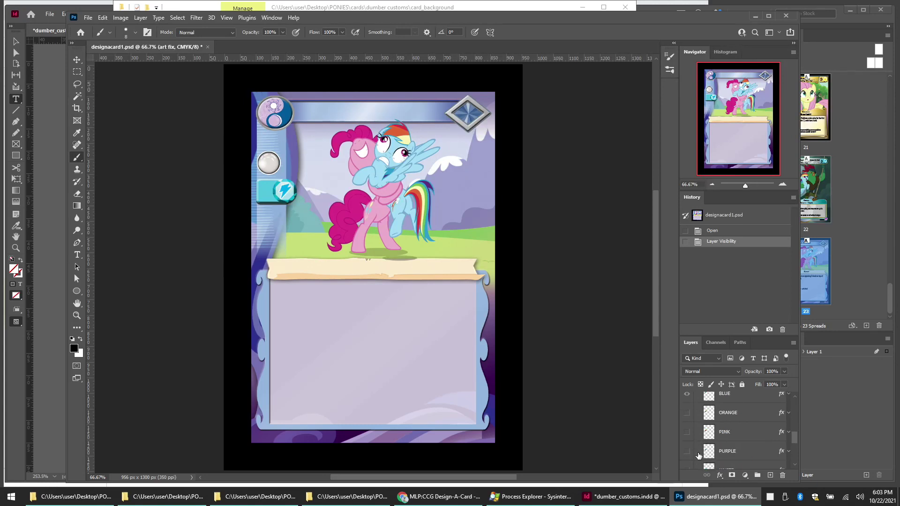
{"action": "left_click", "coordinate": [687, 432]}
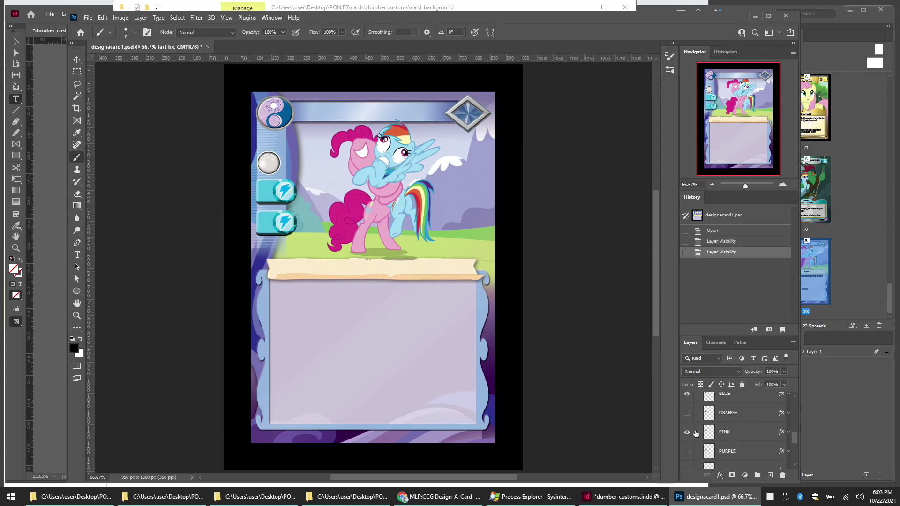
{"action": "left_click", "coordinate": [686, 394]}
{"action": "scroll", "coordinate": [739, 440], "scroll_direction": "up", "scroll_amount": 3}
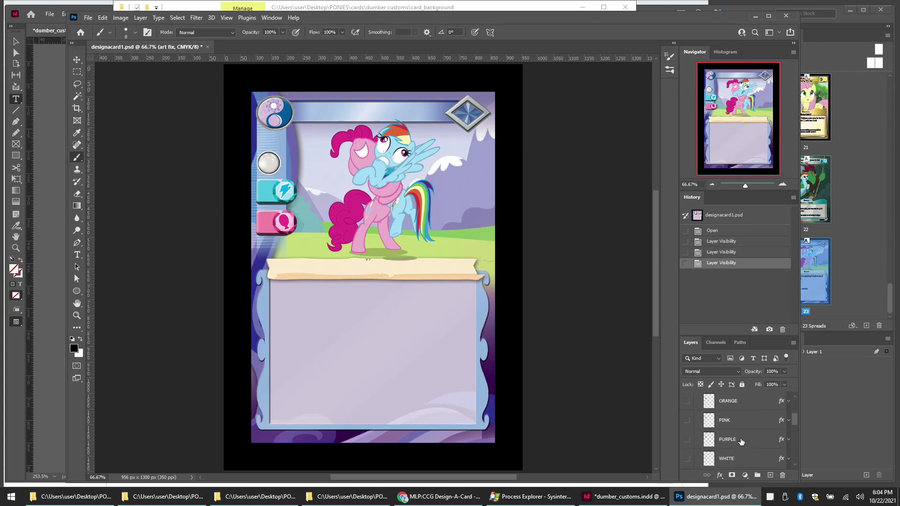
{"action": "scroll", "coordinate": [744, 443], "scroll_direction": "down", "scroll_amount": 5}
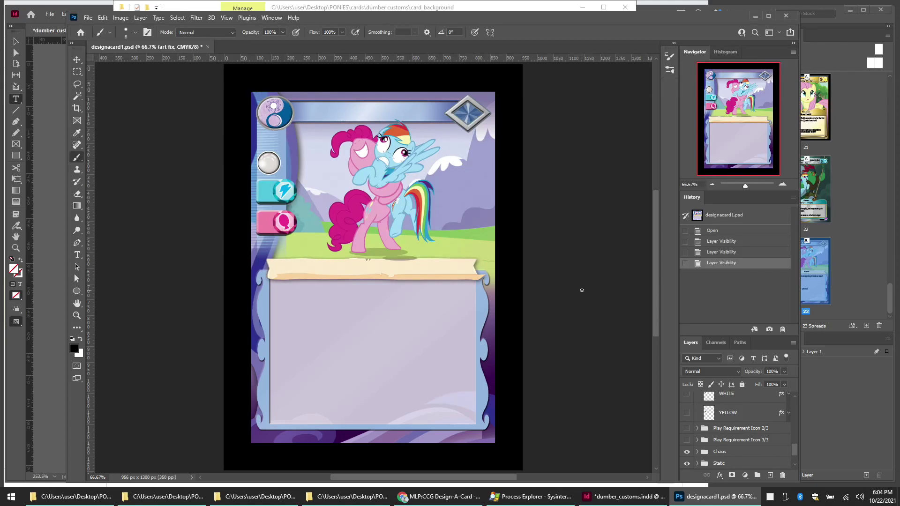
Step: Switch to the card_background File Explorer window, browse to Local Disk (G:) and locate 3x07 Wonderbolt Academy.mkv
{"action": "mouse_move", "coordinate": [186, 503]}
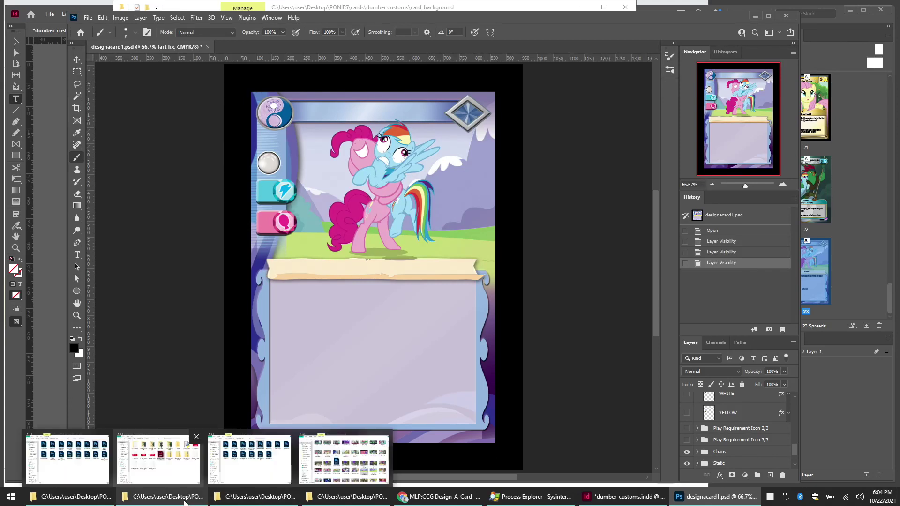
{"action": "left_click", "coordinate": [250, 459]}
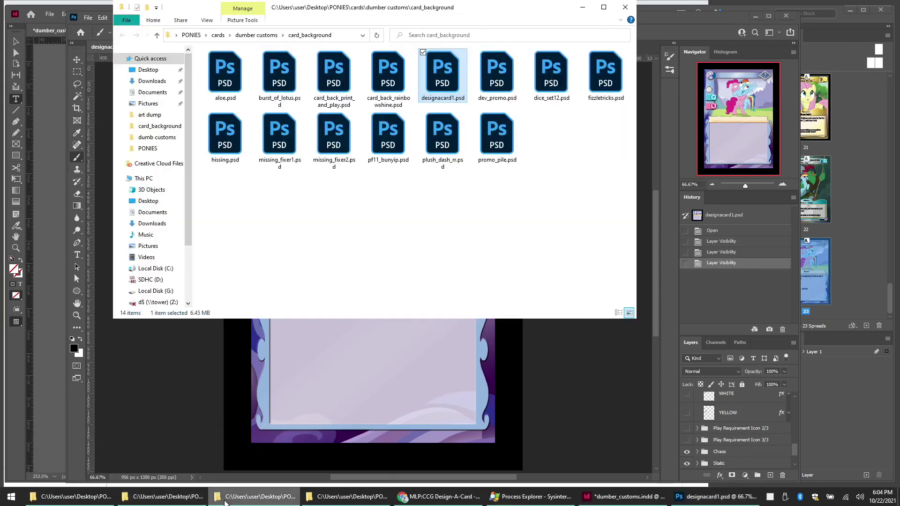
{"action": "left_click", "coordinate": [157, 291]}
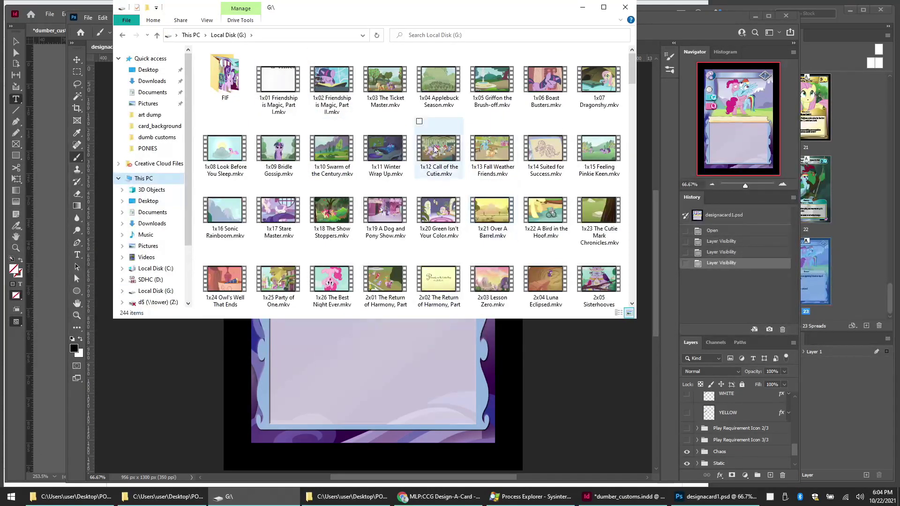
{"action": "scroll", "coordinate": [394, 202], "scroll_direction": "down", "scroll_amount": 2}
{"action": "scroll", "coordinate": [394, 202], "scroll_direction": "down", "scroll_amount": 6}
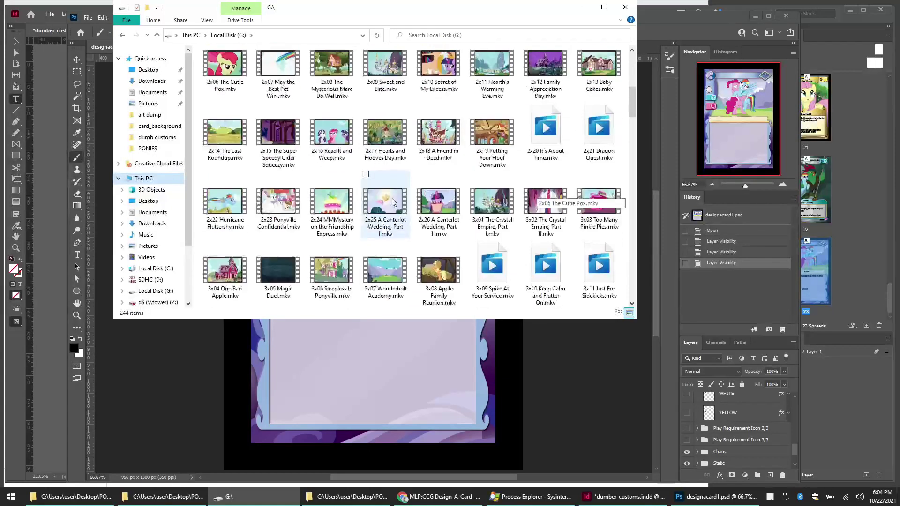
{"action": "scroll", "coordinate": [393, 200], "scroll_direction": "down", "scroll_amount": 3}
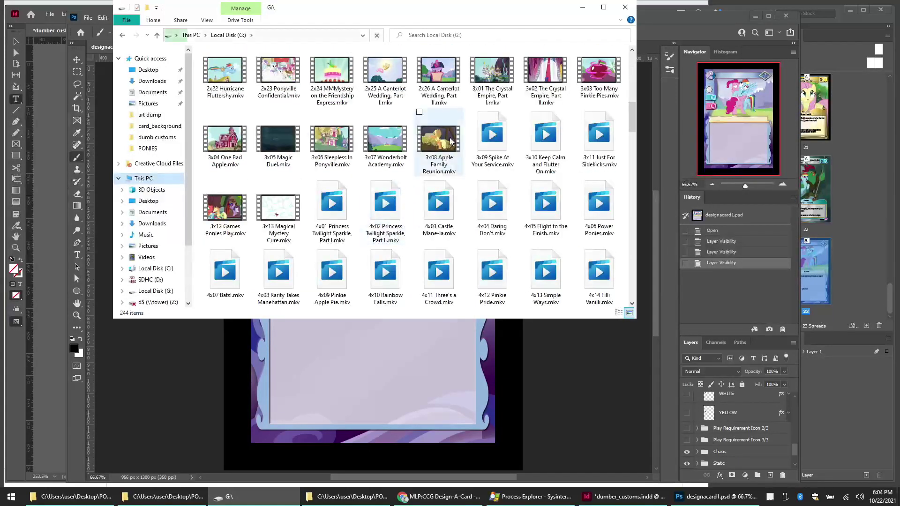
Step: Play 3x07 Wonderbolt Academy.mkv in VLC media player and lower the volume to 0%
{"action": "right_click", "coordinate": [368, 163]}
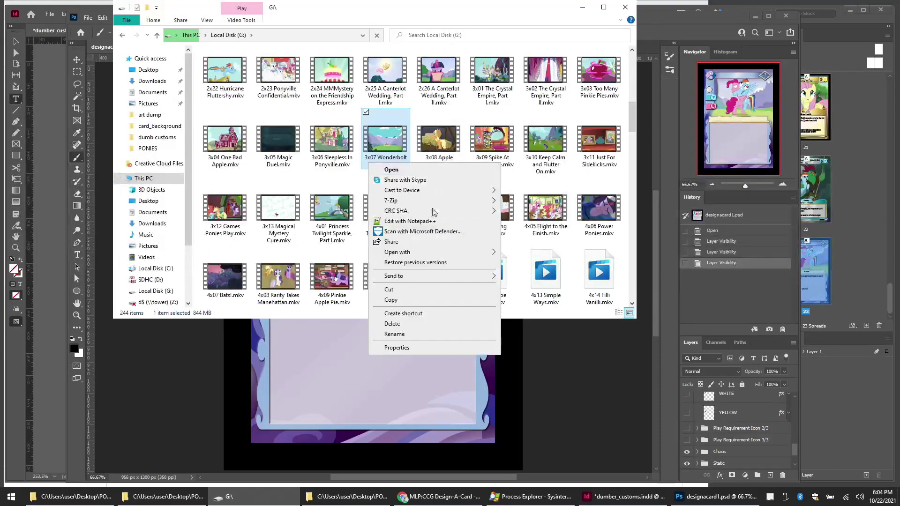
{"action": "mouse_move", "coordinate": [458, 253]}
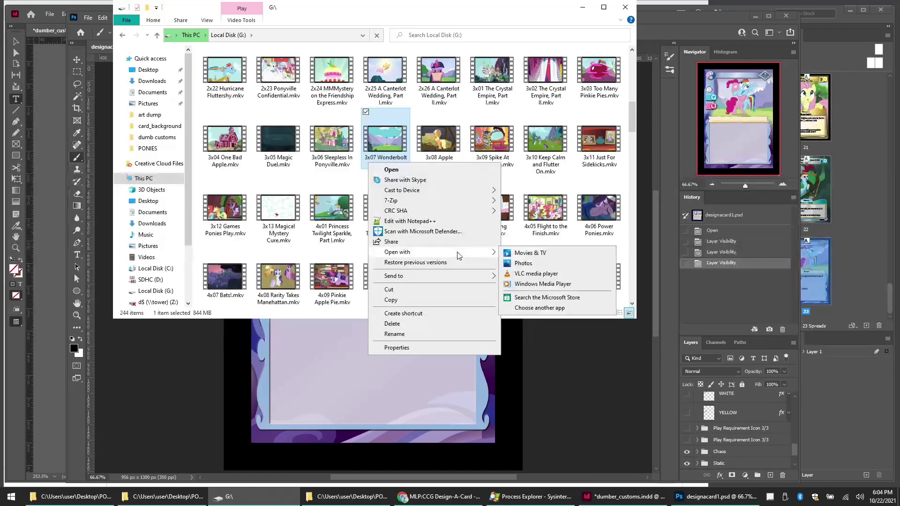
{"action": "left_click", "coordinate": [550, 274]}
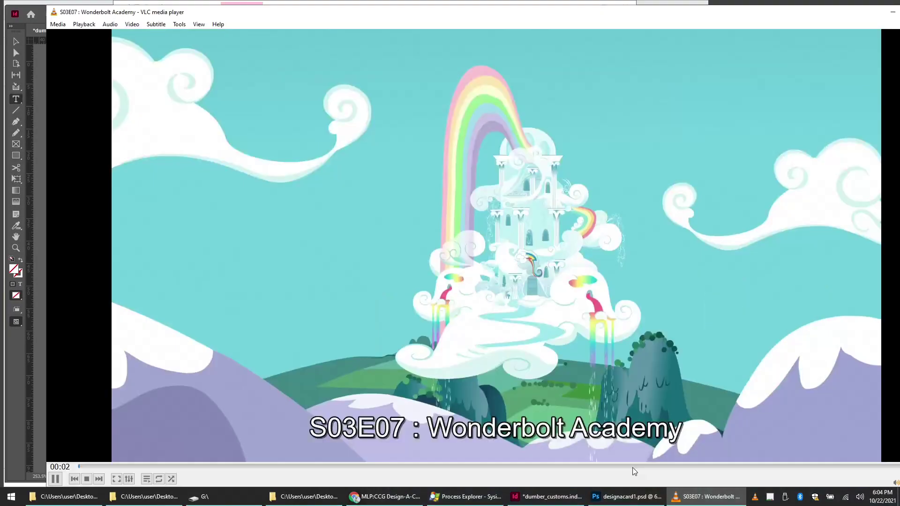
{"action": "scroll", "coordinate": [722, 342], "scroll_direction": "down", "scroll_amount": 10}
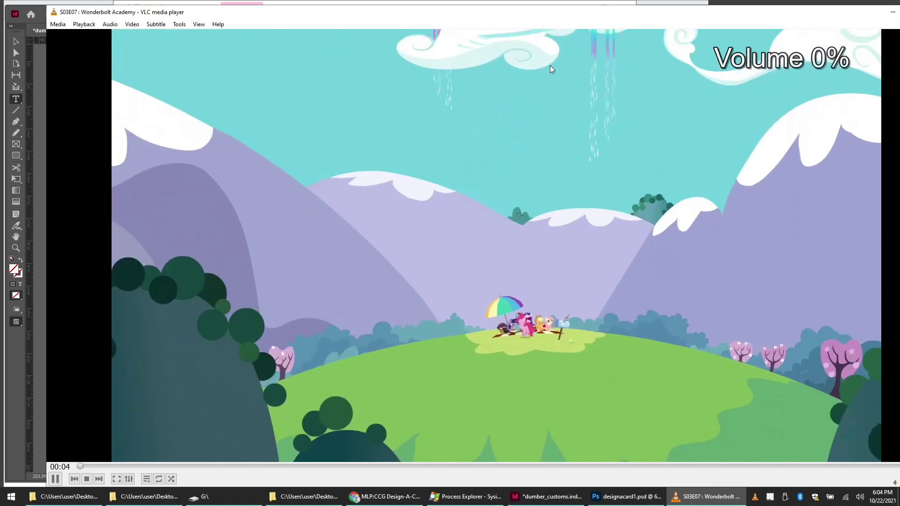
Step: Skip ahead in the episode to about 00:43 and raise the playback volume to at least 25%
{"action": "left_click", "coordinate": [93, 467]}
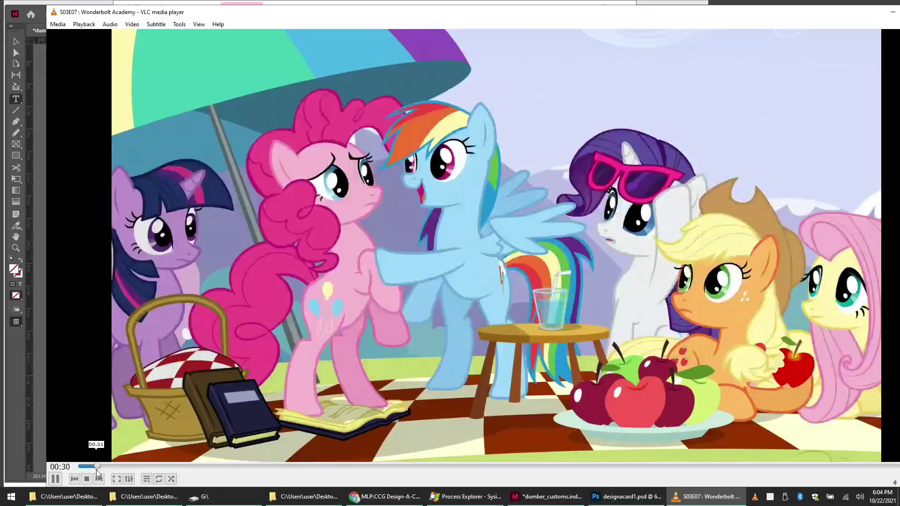
{"action": "left_click", "coordinate": [100, 470]}
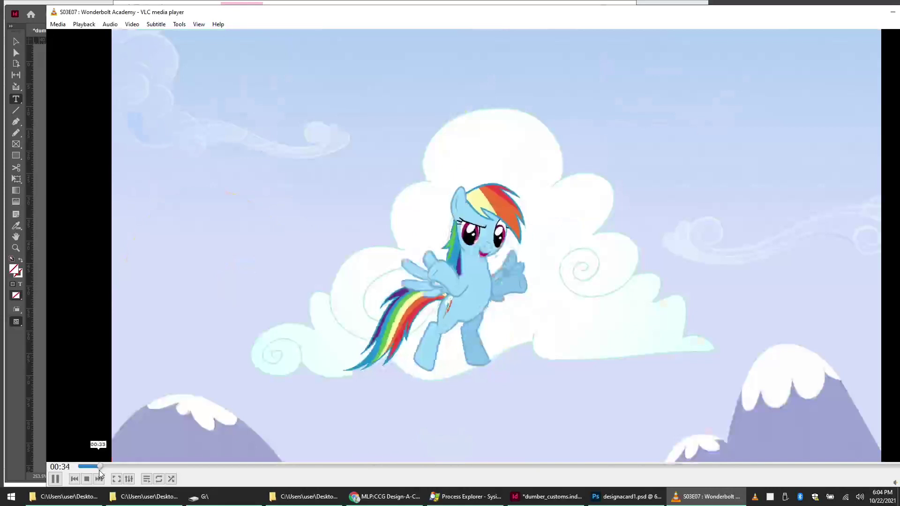
{"action": "left_click", "coordinate": [104, 470]}
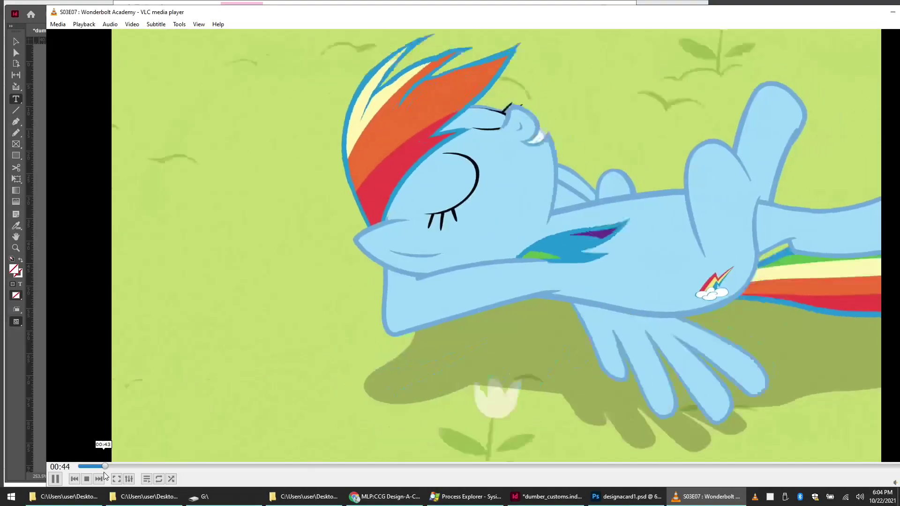
{"action": "scroll", "coordinate": [288, 314], "scroll_direction": "up", "scroll_amount": 8}
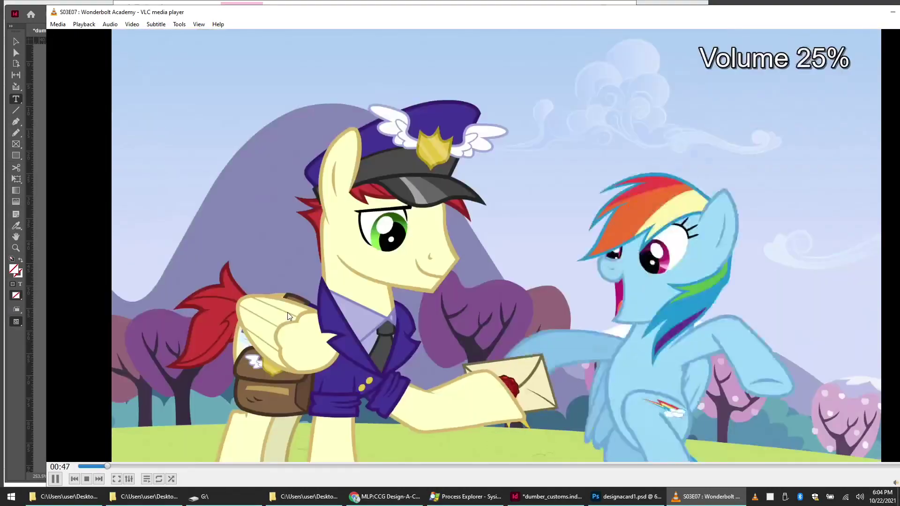
{"action": "scroll", "coordinate": [288, 313], "scroll_direction": "up", "scroll_amount": 2}
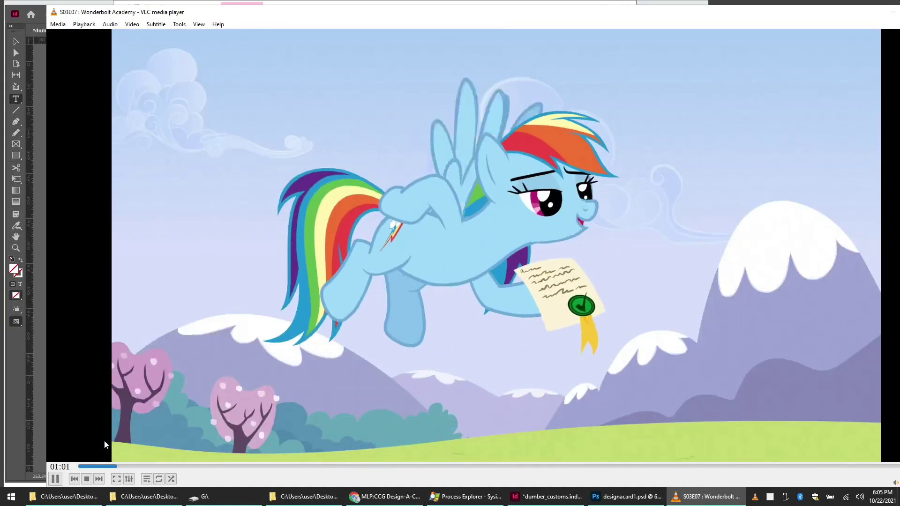
Step: Examine the hug scene between the pink and blue ponies frame by frame, from about 01:03 to 01:17
{"action": "key", "text": "e"}
{"action": "key", "text": "e"}
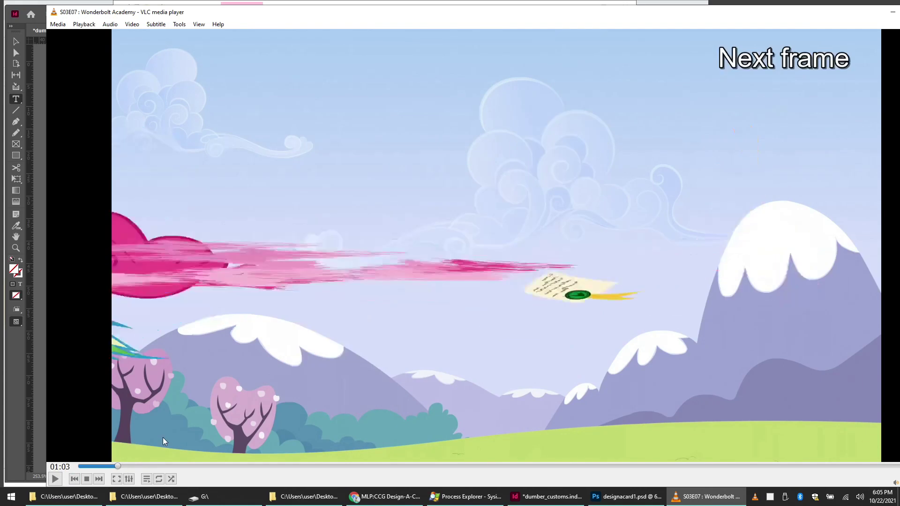
{"action": "key", "text": "e"}
{"action": "key", "text": "e"}
{"action": "key", "text": "e"}
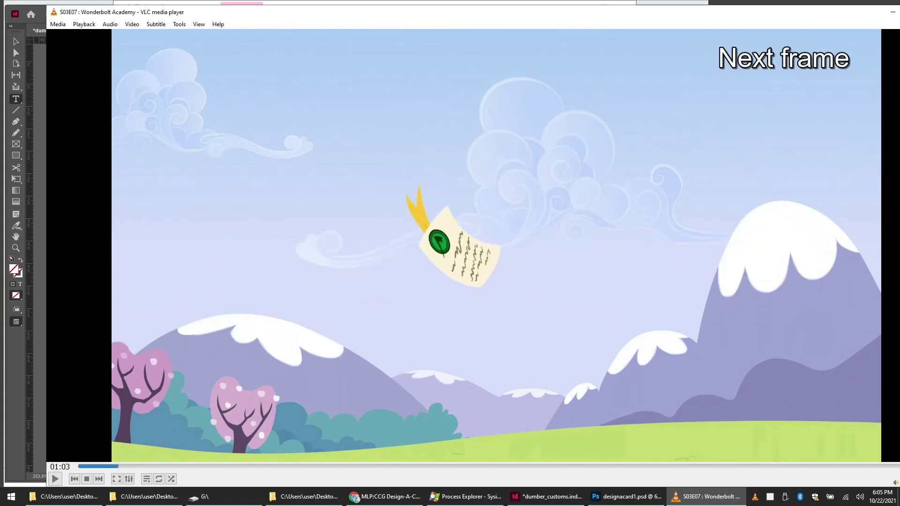
{"action": "key", "text": "e"}
{"action": "key", "text": "e"}
{"action": "key", "text": "e"}
{"action": "key", "text": "e"}
{"action": "key", "text": "e"}
{"action": "key", "text": "e"}
{"action": "key", "text": "e"}
{"action": "key", "text": "e"}
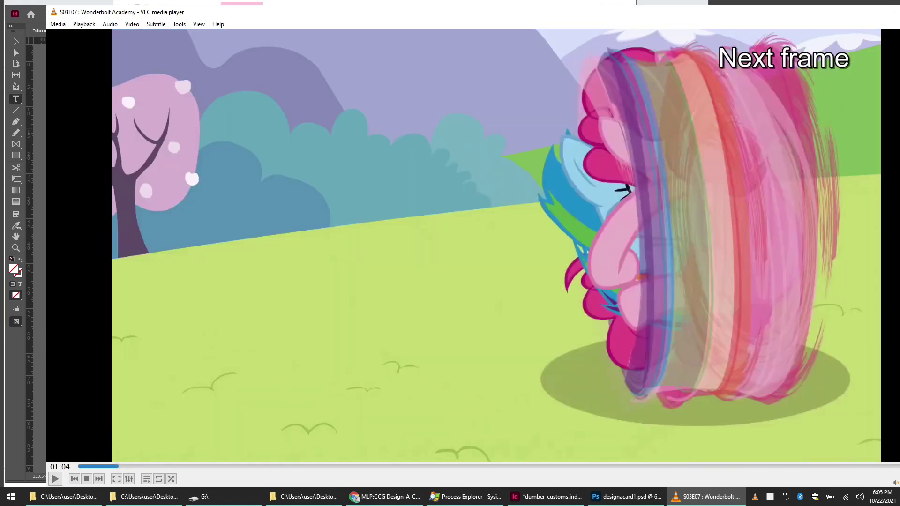
{"action": "key", "text": "e"}
{"action": "key", "text": "e"}
{"action": "key", "text": "e"}
{"action": "key", "text": "e"}
{"action": "key", "text": "e"}
{"action": "key", "text": "e"}
{"action": "key", "text": "e"}
{"action": "key", "text": "e"}
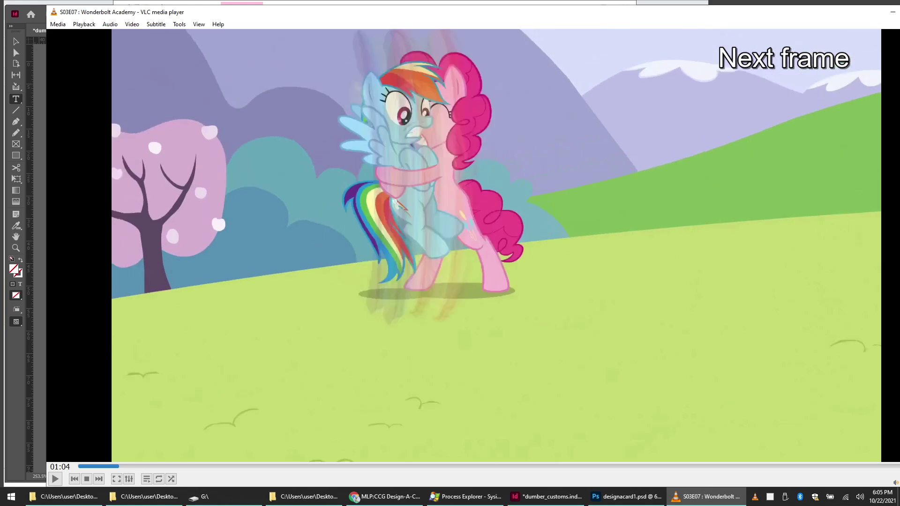
{"action": "key", "text": "e"}
{"action": "key", "text": "e"}
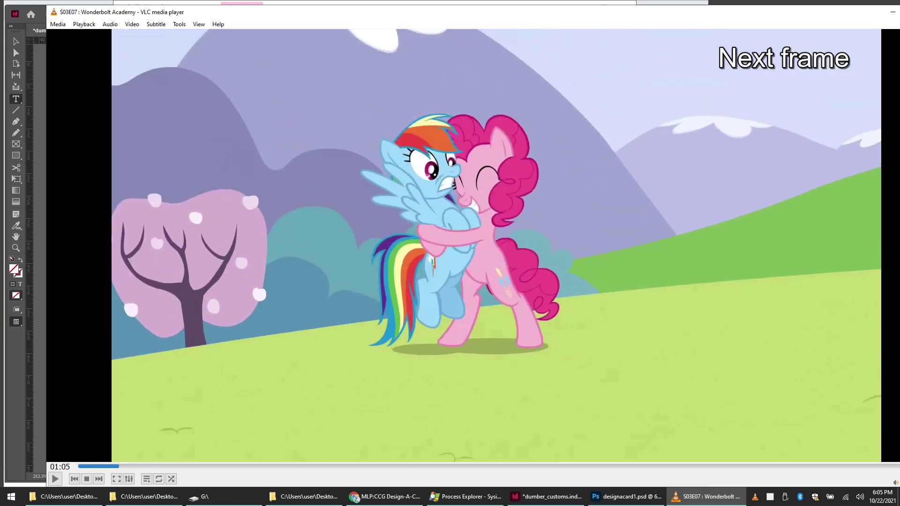
{"action": "key", "text": "e"}
{"action": "key", "text": "e"}
{"action": "key", "text": "e"}
{"action": "key", "text": "e"}
{"action": "key", "text": "e"}
{"action": "key", "text": "e"}
{"action": "key", "text": "e"}
{"action": "key", "text": "e"}
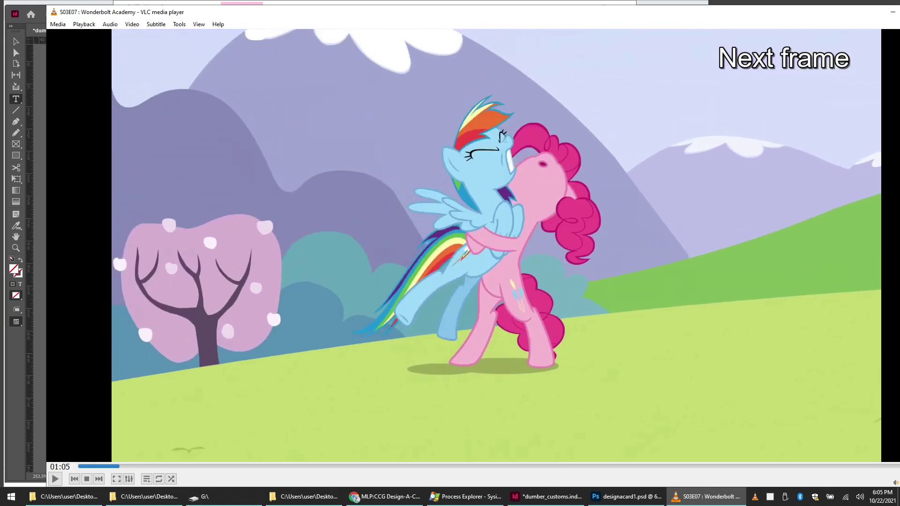
{"action": "key", "text": "e"}
{"action": "key", "text": "e"}
{"action": "key", "text": "e"}
{"action": "key", "text": "e"}
{"action": "key", "text": "e"}
{"action": "key", "text": "e"}
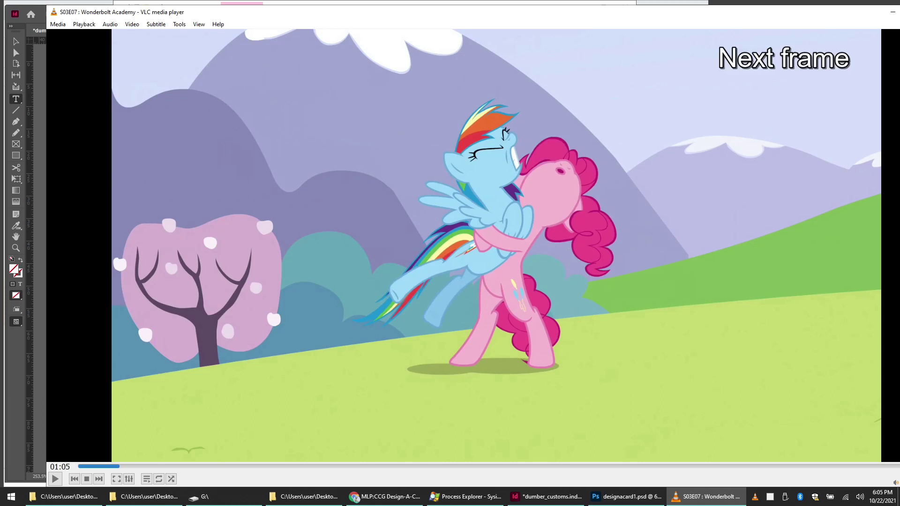
{"action": "key", "text": "e"}
{"action": "key", "text": "e"}
{"action": "key", "text": "e"}
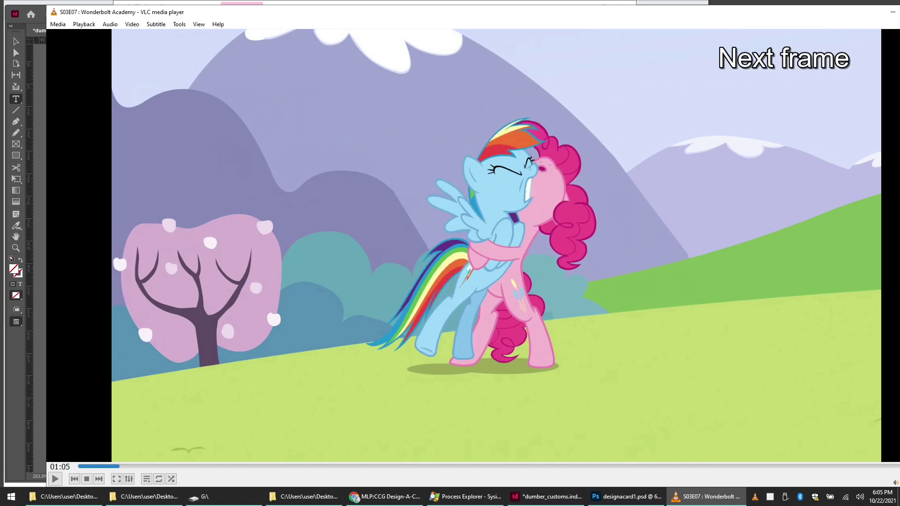
{"action": "key", "text": "e"}
{"action": "key", "text": "e"}
{"action": "key", "text": "e"}
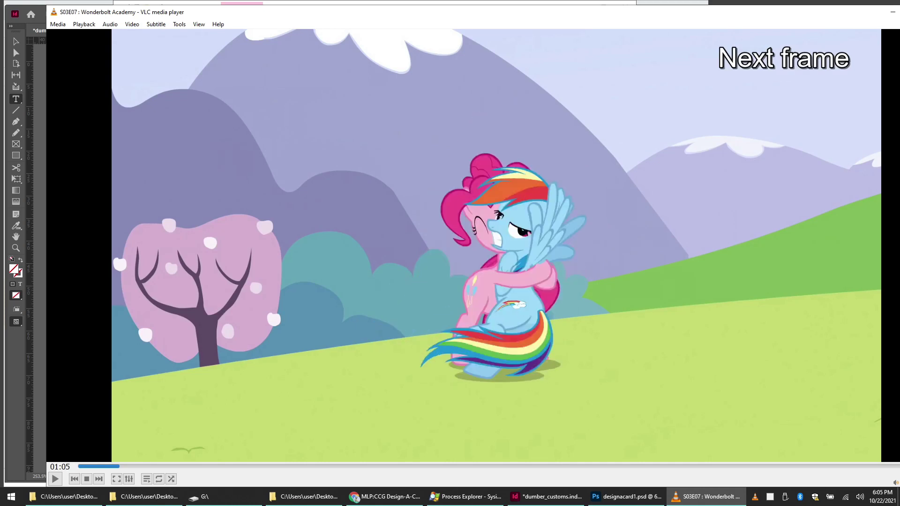
{"action": "key", "text": "e"}
{"action": "key", "text": "e"}
{"action": "key", "text": "e"}
{"action": "key", "text": "e"}
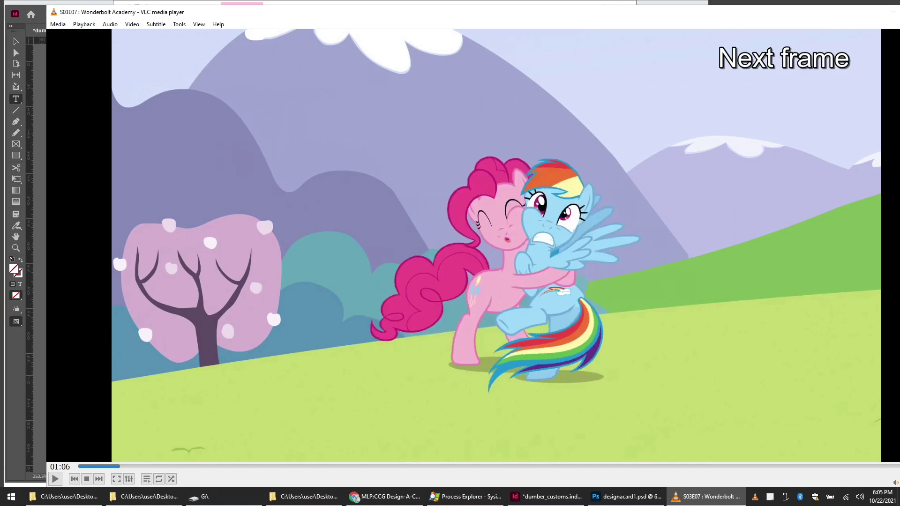
{"action": "key", "text": "e"}
{"action": "key", "text": "e"}
{"action": "key", "text": "e"}
{"action": "key", "text": "e"}
{"action": "key", "text": "e"}
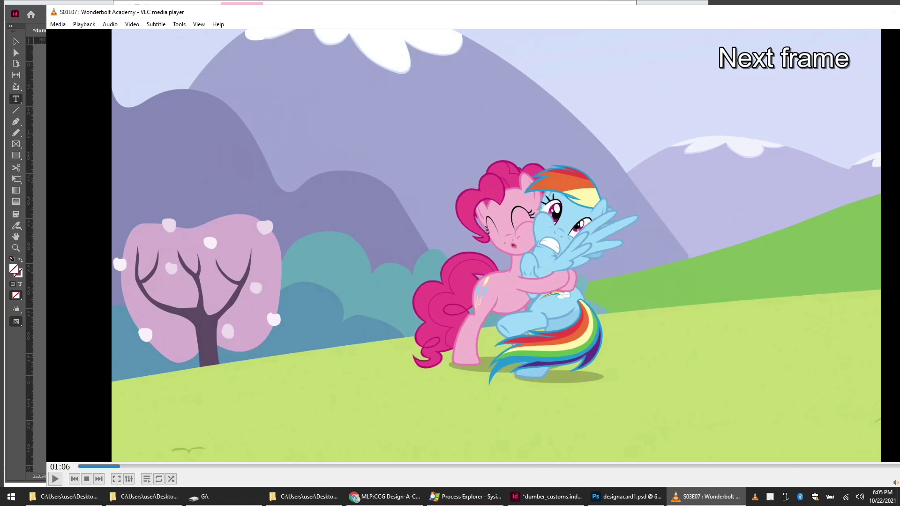
{"action": "key", "text": "e"}
{"action": "key", "text": "e"}
{"action": "key", "text": "e"}
{"action": "key", "text": "e"}
{"action": "key", "text": "e"}
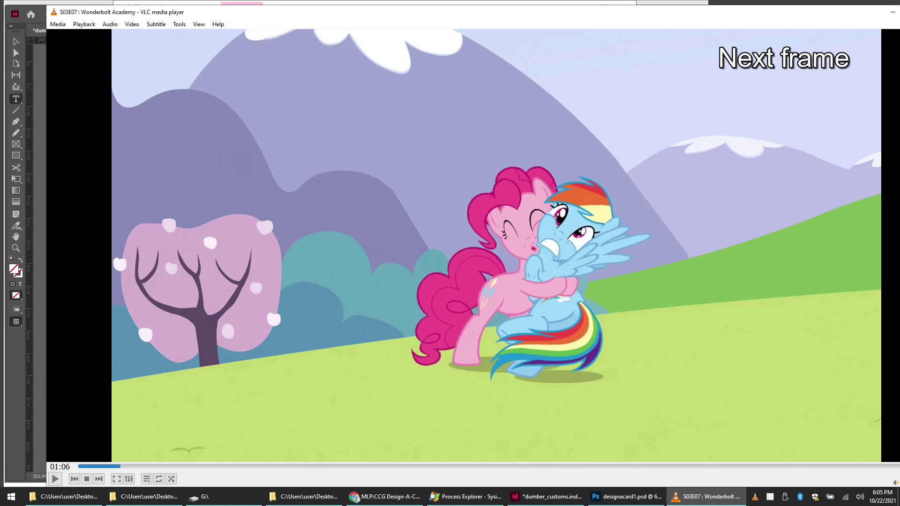
{"action": "key", "text": "e"}
{"action": "key", "text": "e"}
{"action": "key", "text": "e"}
{"action": "key", "text": "e"}
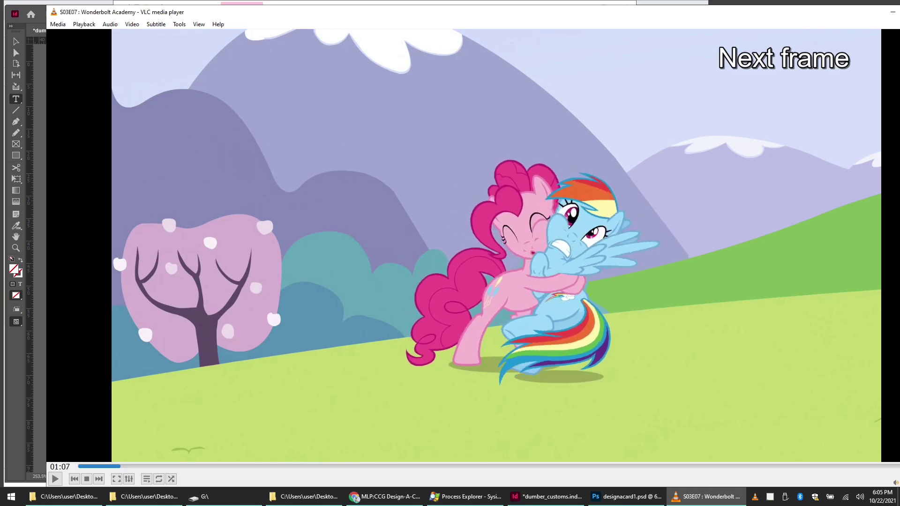
{"action": "key", "text": "e"}
{"action": "key", "text": "e"}
{"action": "key", "text": "e"}
{"action": "key", "text": "e"}
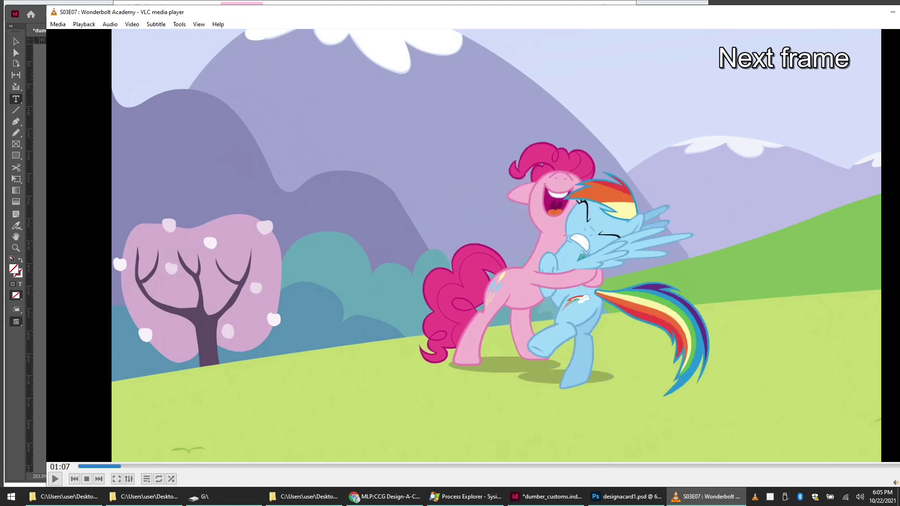
{"action": "key", "text": "e"}
{"action": "key", "text": "e"}
{"action": "key", "text": "e"}
{"action": "key", "text": "e"}
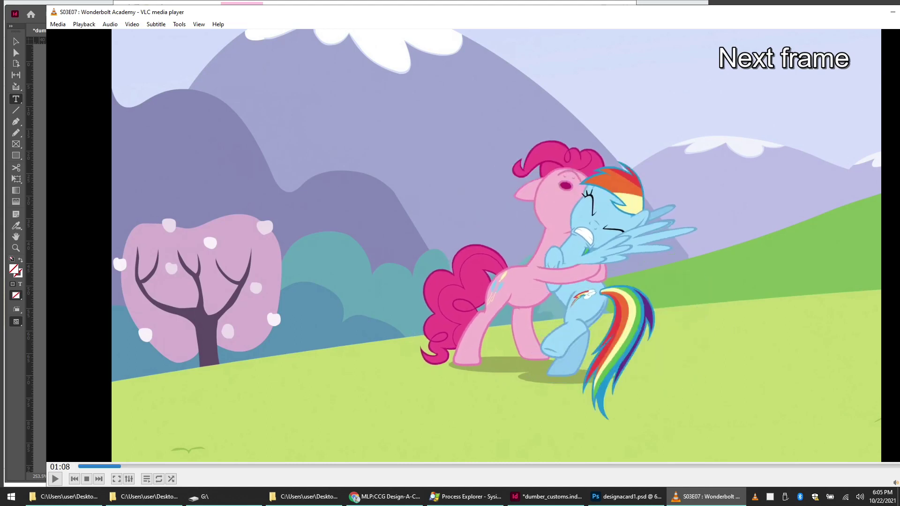
{"action": "key", "text": "e"}
{"action": "key", "text": "e"}
{"action": "key", "text": "e"}
{"action": "key", "text": "e"}
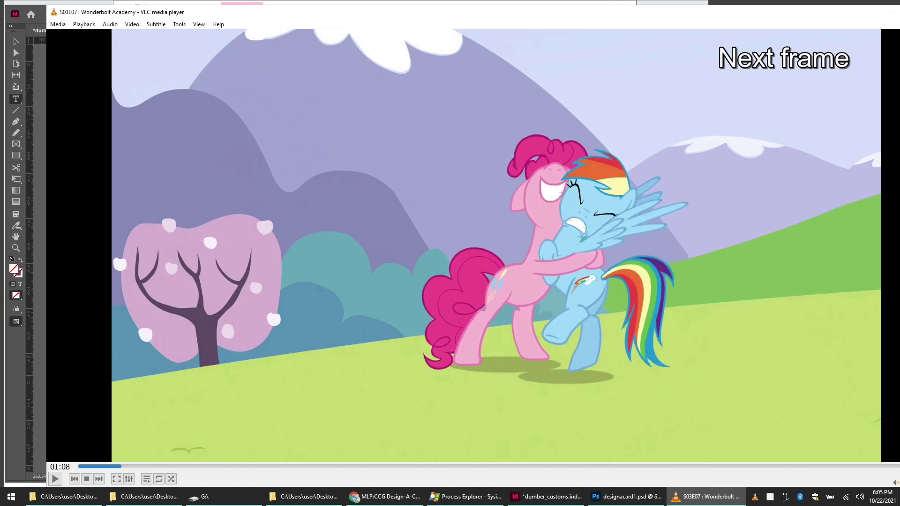
{"action": "key", "text": "e"}
{"action": "key", "text": "e"}
{"action": "key", "text": "e"}
{"action": "key", "text": "e"}
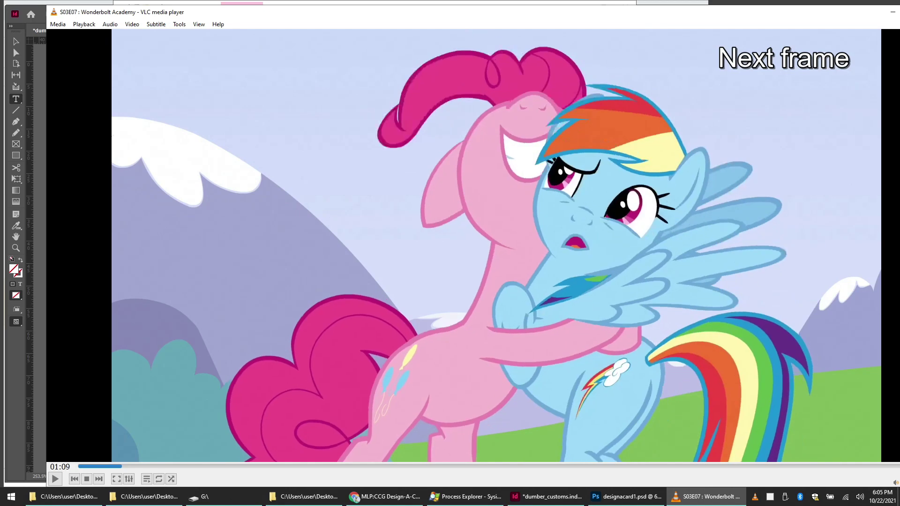
{"action": "key", "text": "e"}
{"action": "key", "text": "e"}
{"action": "key", "text": "e"}
{"action": "key", "text": "e"}
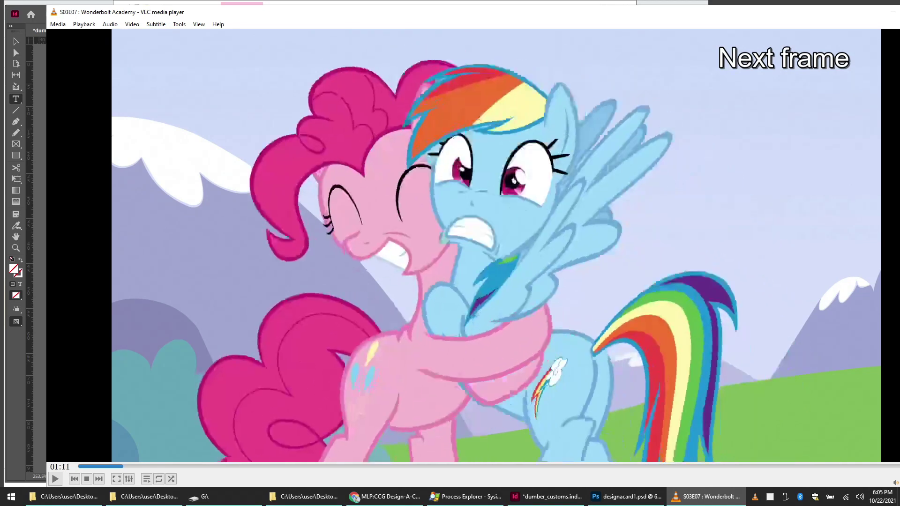
{"action": "key", "text": "e"}
{"action": "key", "text": "e"}
{"action": "key", "text": "e"}
{"action": "key", "text": "e"}
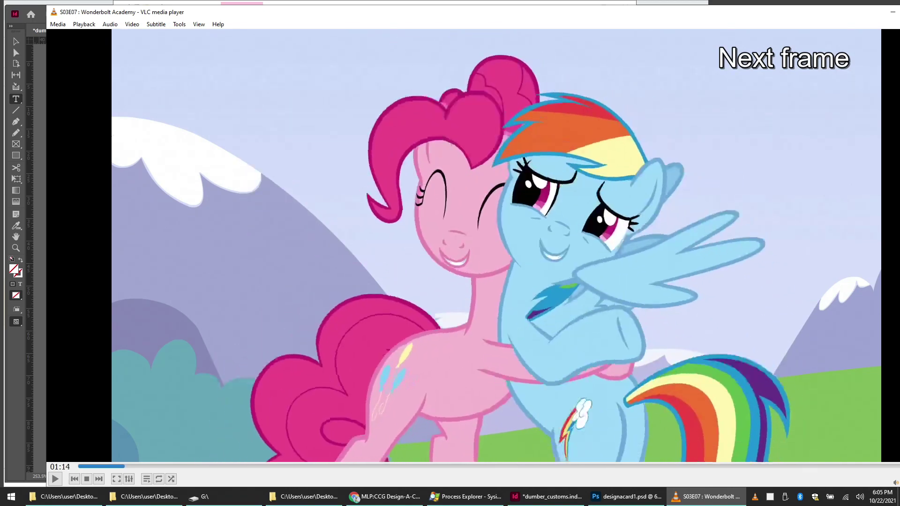
{"action": "key", "text": "e"}
{"action": "key", "text": "e"}
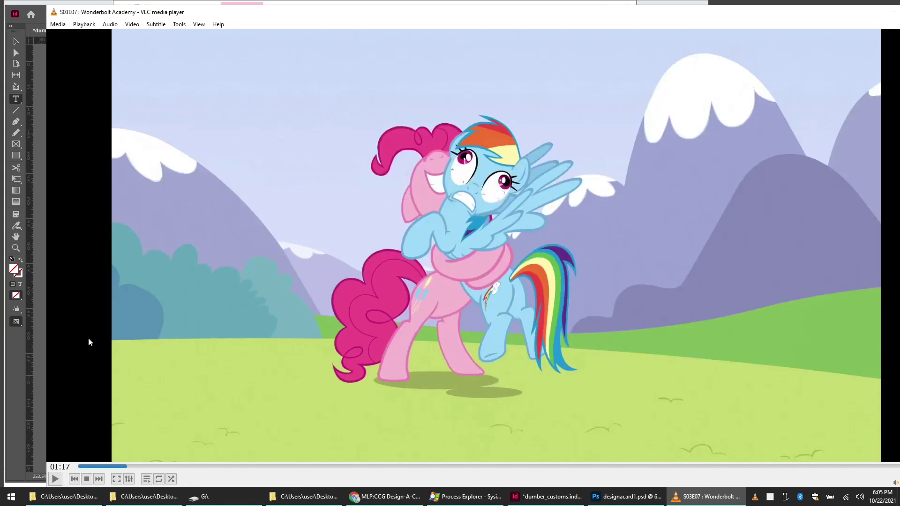
Step: Play the end of the hug scene and pause at 01:20
{"action": "left_click", "coordinate": [124, 467]}
{"action": "key", "text": "space"}
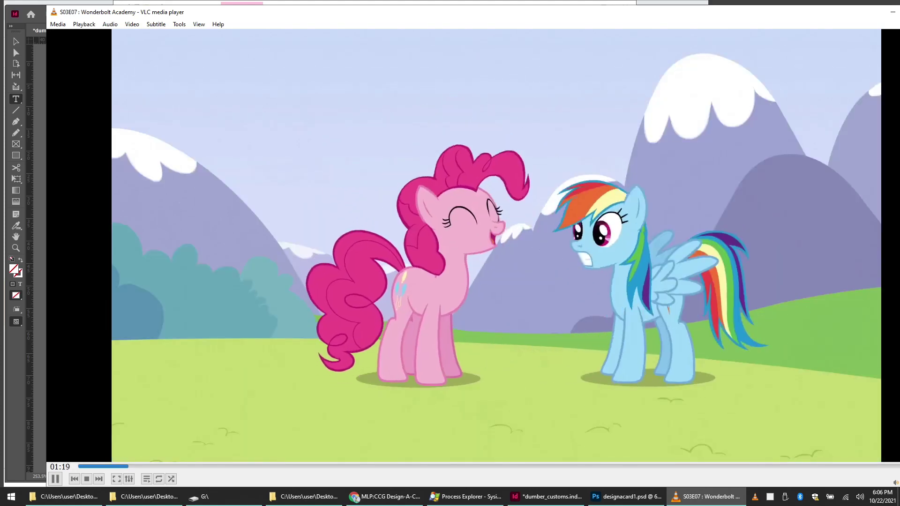
{"action": "key", "text": "space"}
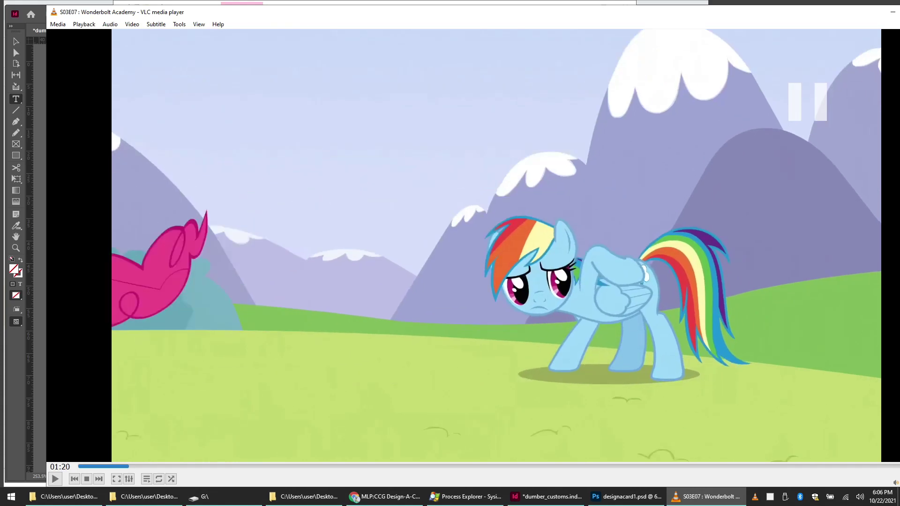
Step: Go back in the episode to about 01:05 and replay the hug scene
{"action": "left_click", "coordinate": [122, 467]}
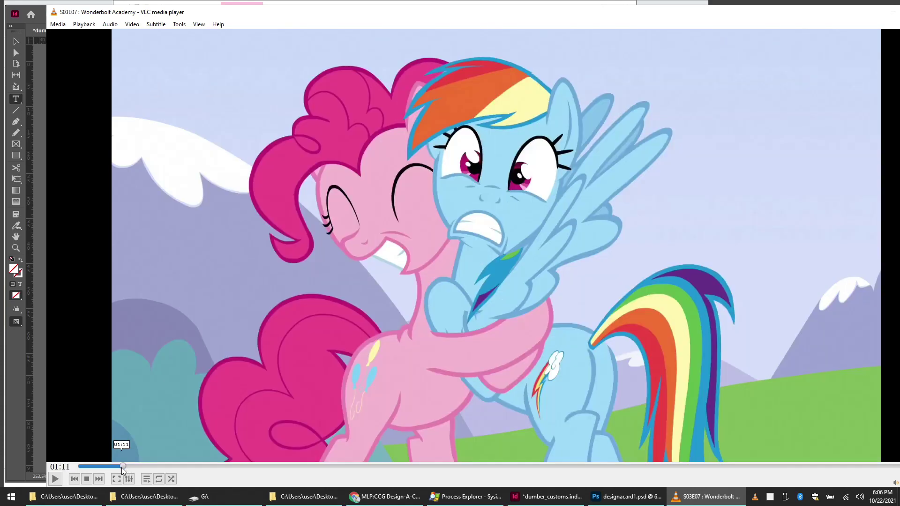
{"action": "left_click", "coordinate": [121, 467]}
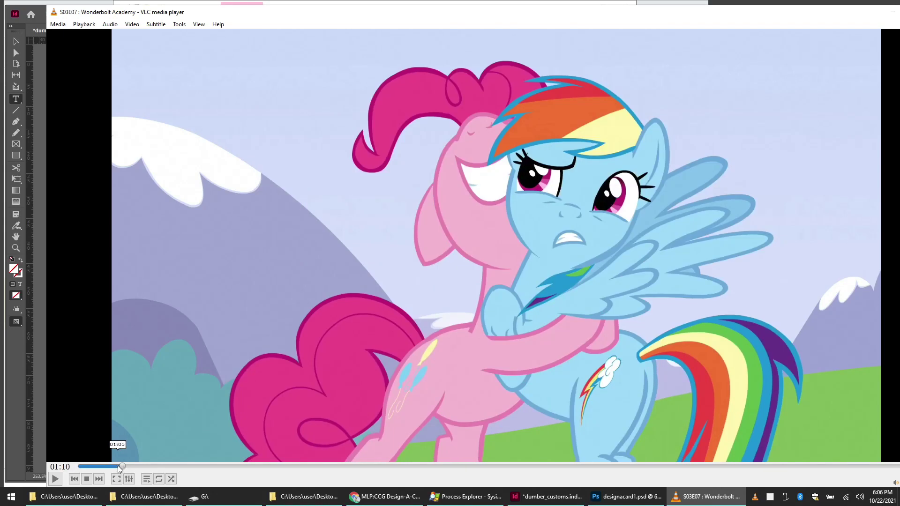
{"action": "left_click", "coordinate": [119, 467]}
{"action": "key", "text": "space"}
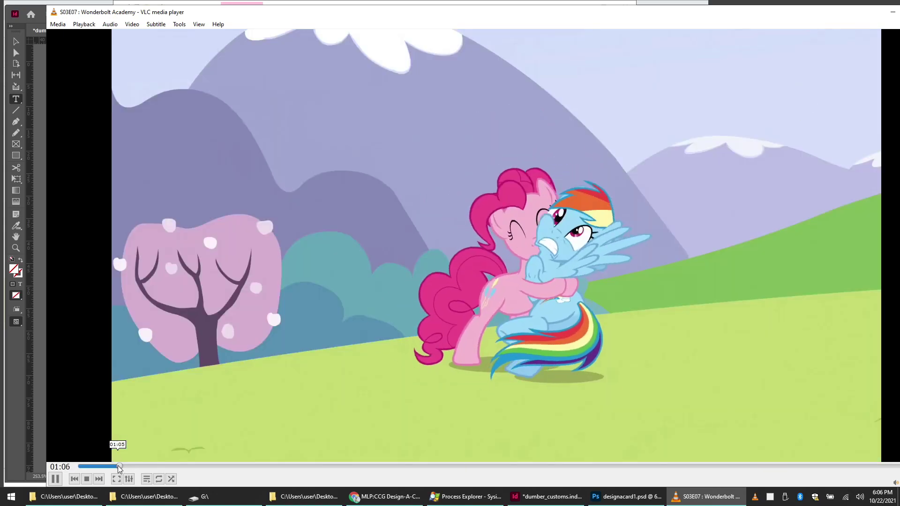
{"action": "scroll", "coordinate": [215, 401], "scroll_direction": "up", "scroll_amount": 2}
{"action": "scroll", "coordinate": [215, 402], "scroll_direction": "down", "scroll_amount": 2}
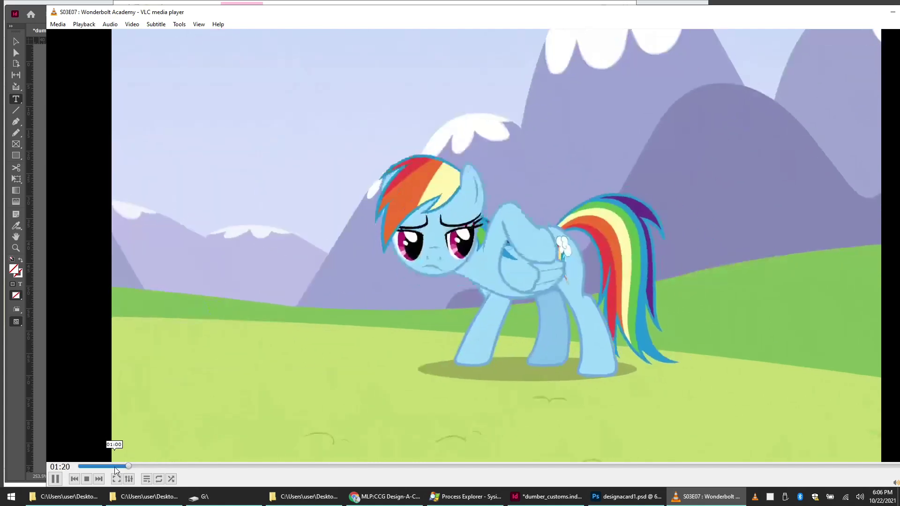
Step: Replay the scene from about 01:00, pause on the hug close-up at 01:08, and switch to dumber_customs.indd in InDesign
{"action": "left_click", "coordinate": [115, 467]}
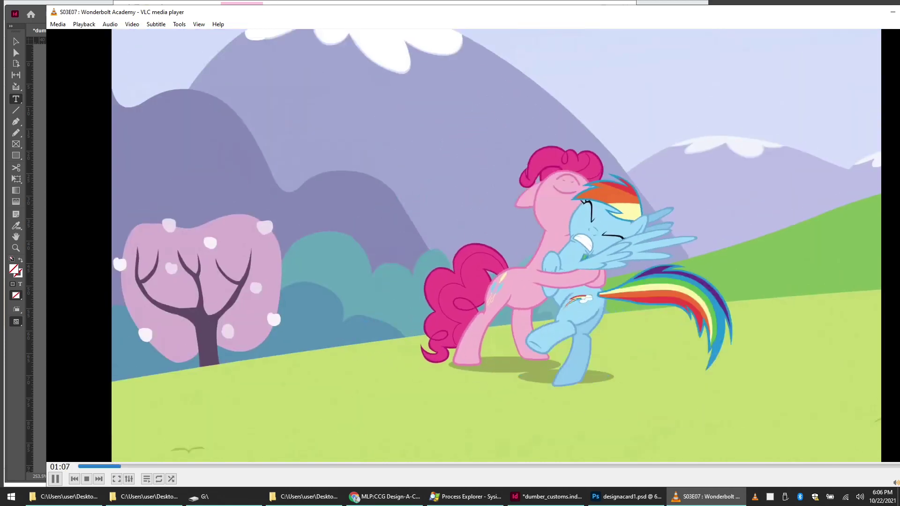
{"action": "key", "text": "space"}
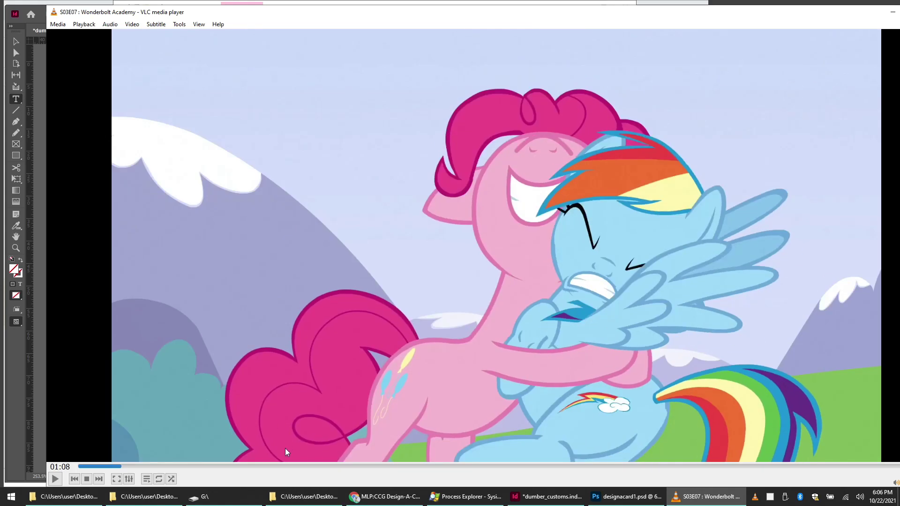
{"action": "mouse_move", "coordinate": [607, 501]}
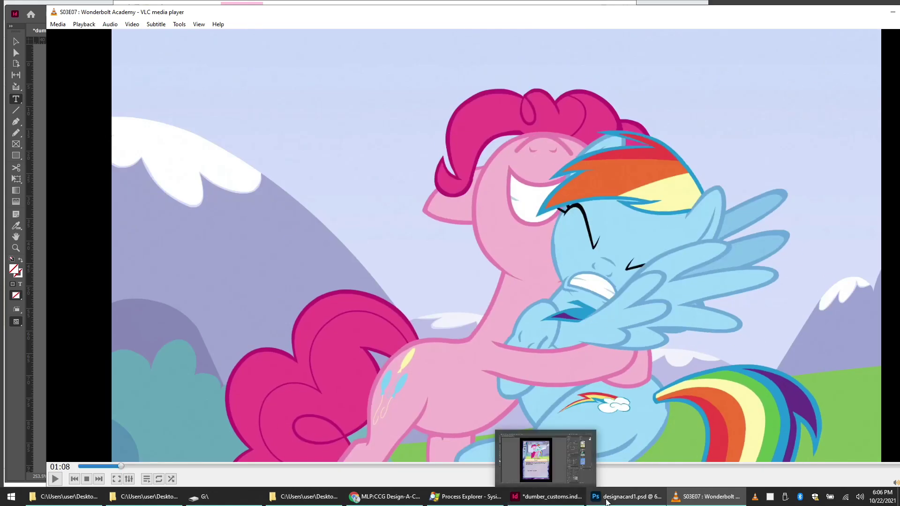
{"action": "left_click", "coordinate": [568, 502]}
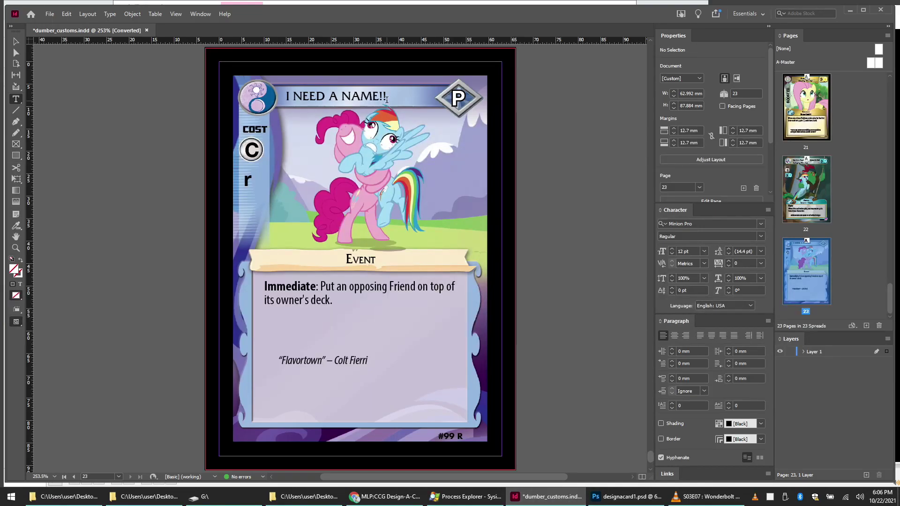
Step: Switch to Photoshop, save designacard1.psd, and return to dumber_customs.indd in InDesign
{"action": "left_click_drag", "start_coordinate": [387, 99], "coordinate": [286, 96]}
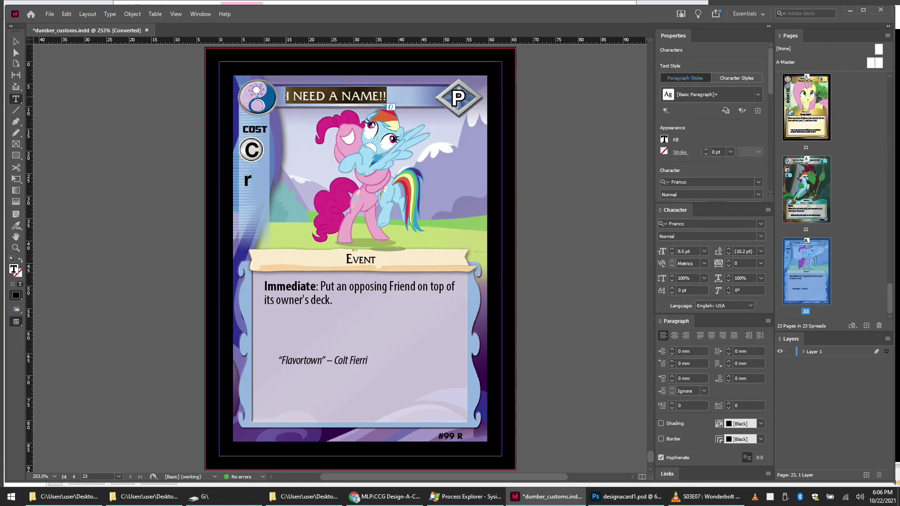
{"action": "left_click", "coordinate": [614, 501]}
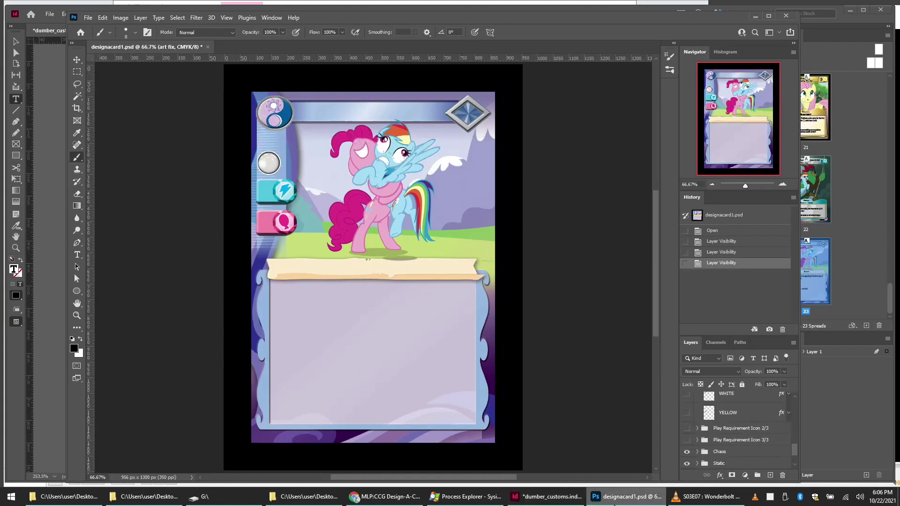
{"action": "key", "text": "ctrl+s"}
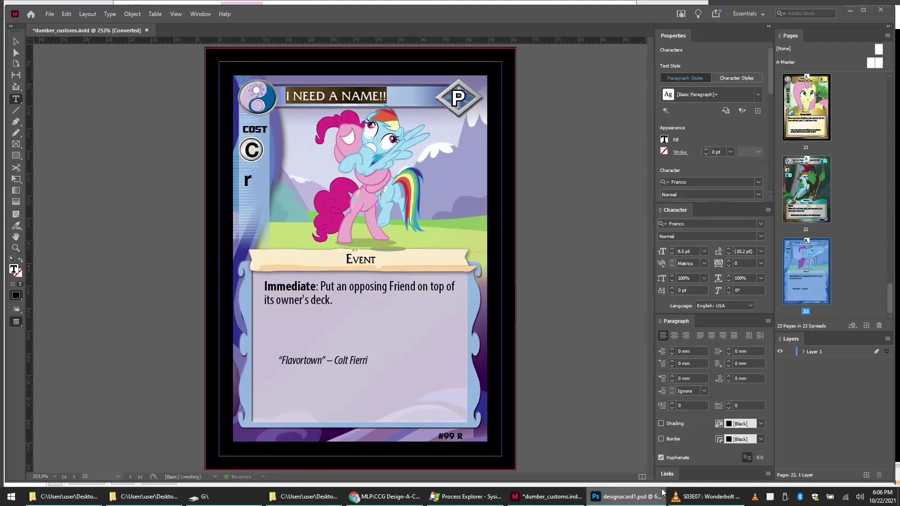
{"action": "left_click", "coordinate": [630, 496]}
{"action": "left_click", "coordinate": [569, 357]}
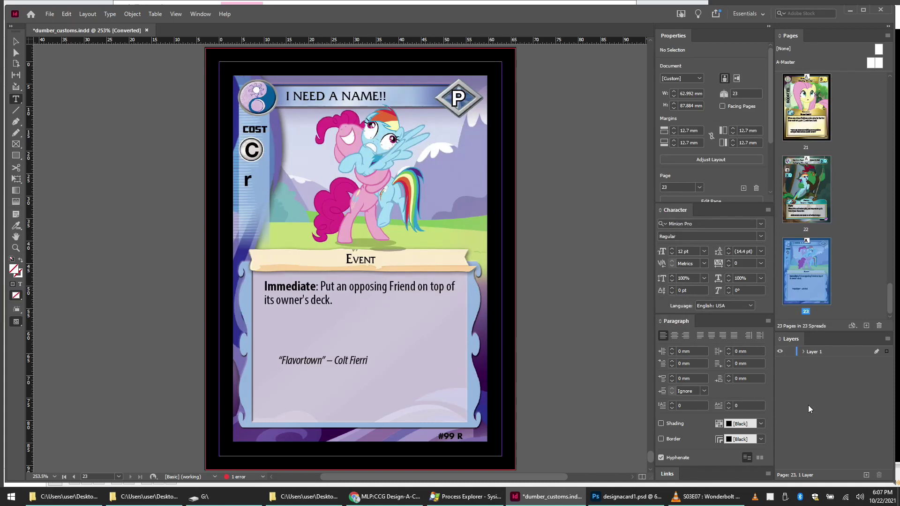
Step: Update the modified designacard1.psd link in dumber_customs.indd, then close Photoshop
{"action": "left_click", "coordinate": [670, 475]}
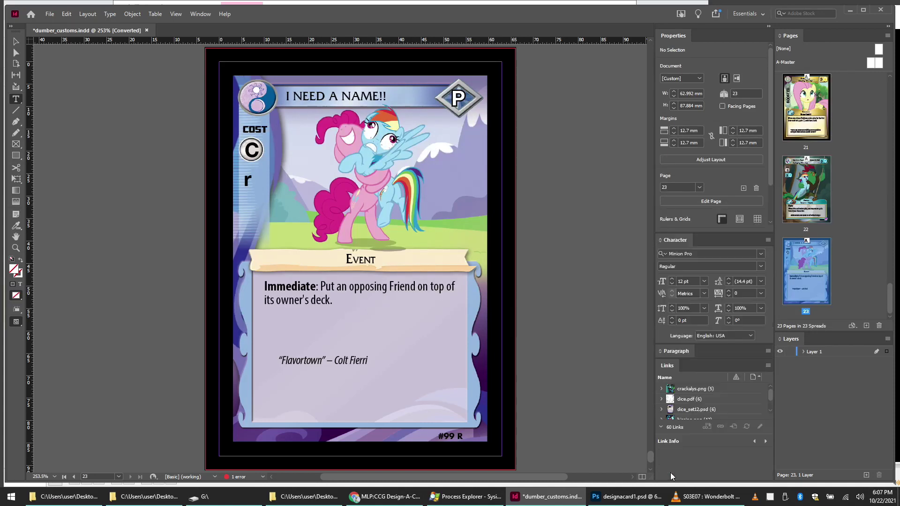
{"action": "scroll", "coordinate": [715, 409], "scroll_direction": "down", "scroll_amount": 15}
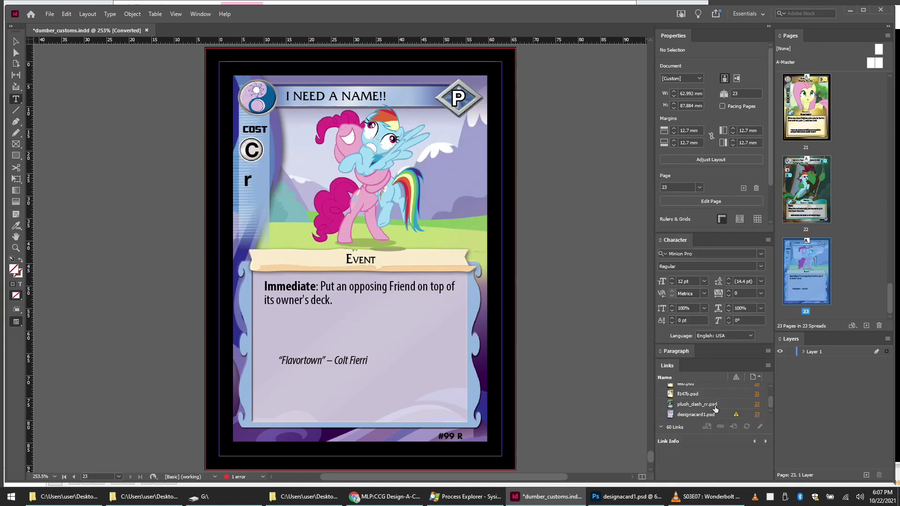
{"action": "left_click", "coordinate": [735, 415]}
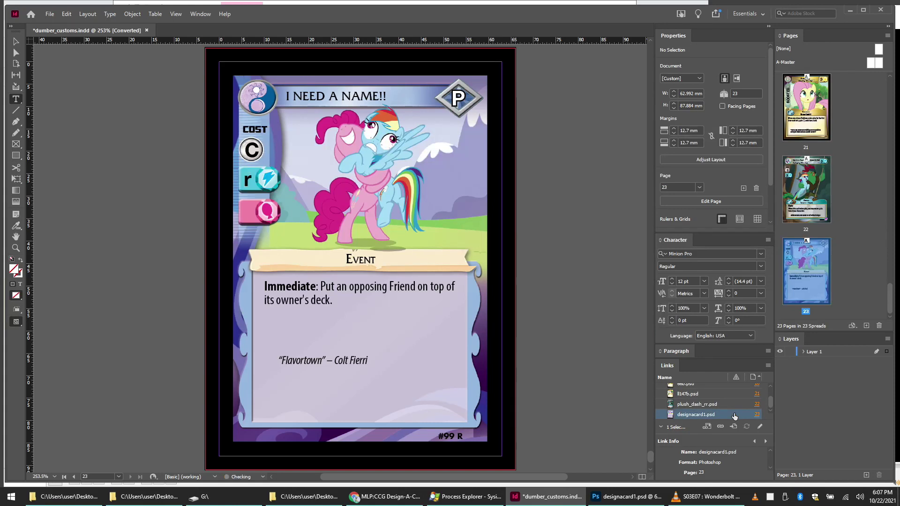
{"action": "scroll", "coordinate": [735, 417], "scroll_direction": "up", "scroll_amount": 3}
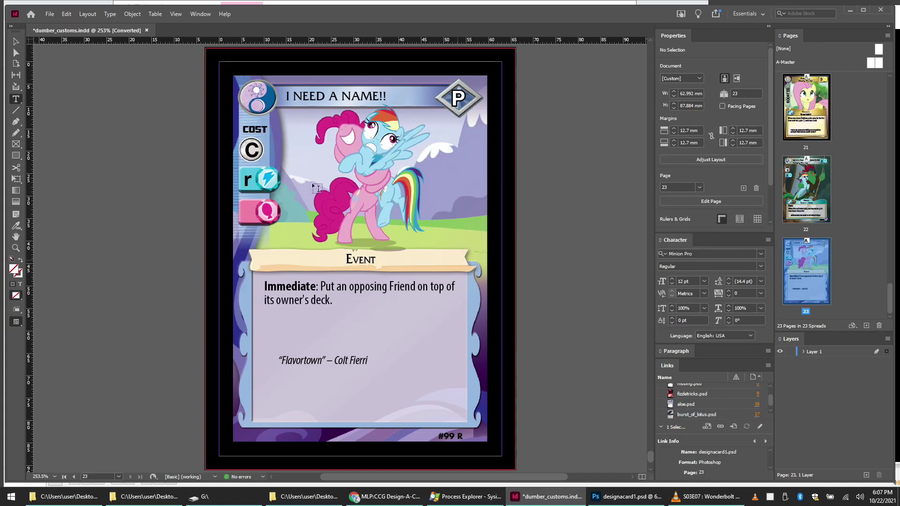
{"action": "left_click", "coordinate": [626, 496]}
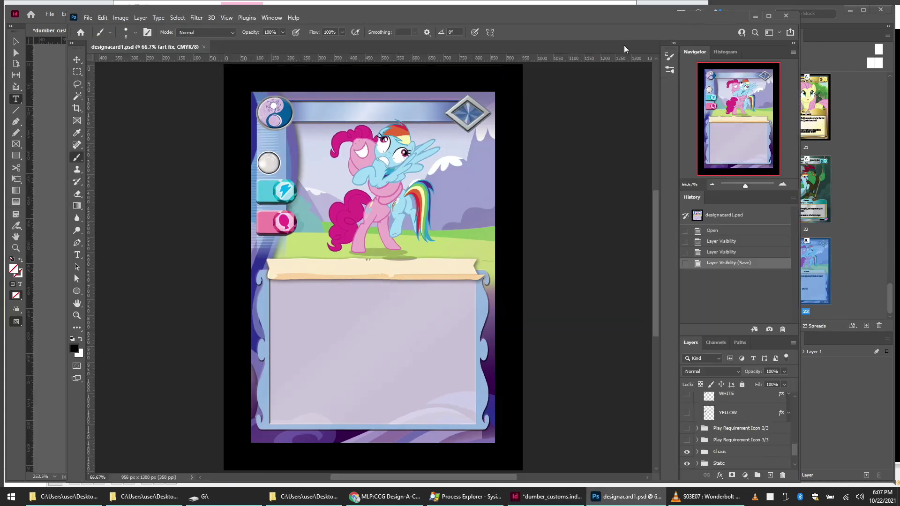
{"action": "left_click", "coordinate": [785, 16]}
Step: Open the recent document set12.indd and go to the Wedding Ceremony card on page 108
{"action": "left_click", "coordinate": [47, 13]}
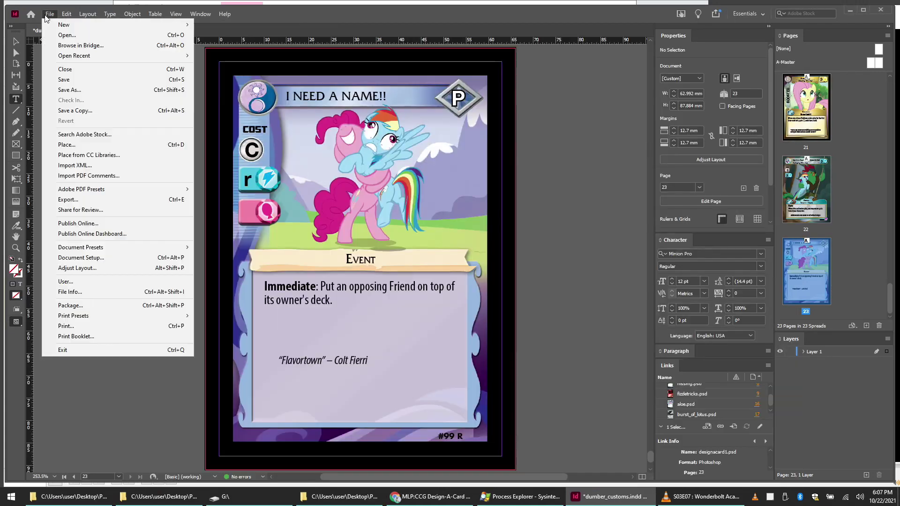
{"action": "mouse_move", "coordinate": [121, 57]}
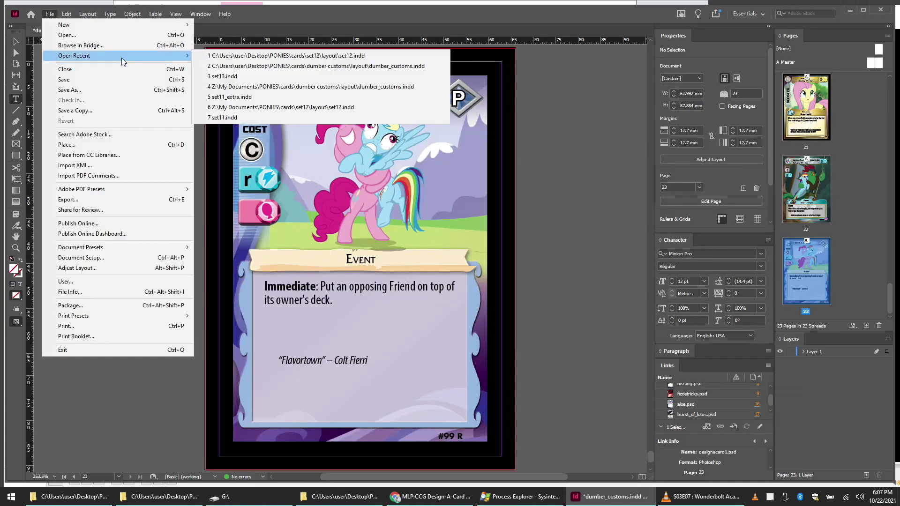
{"action": "left_click", "coordinate": [283, 66]}
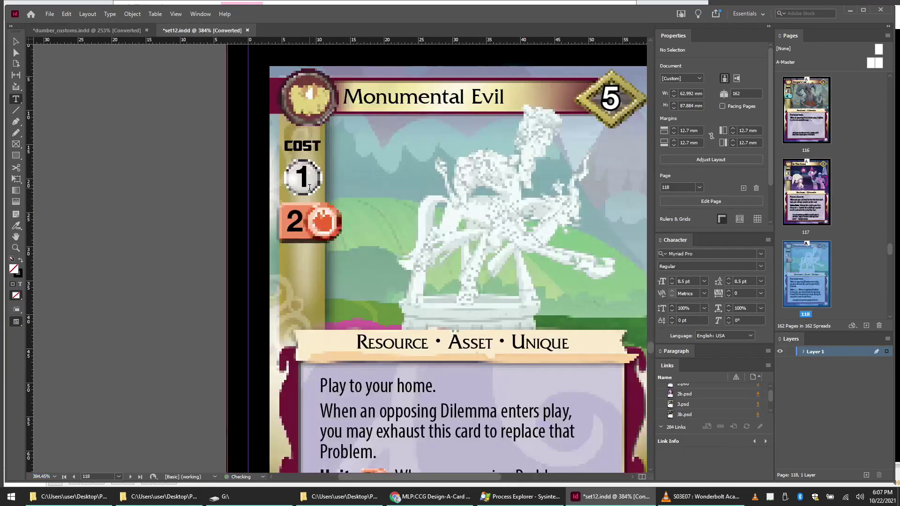
{"action": "scroll", "coordinate": [823, 247], "scroll_direction": "up", "scroll_amount": 6}
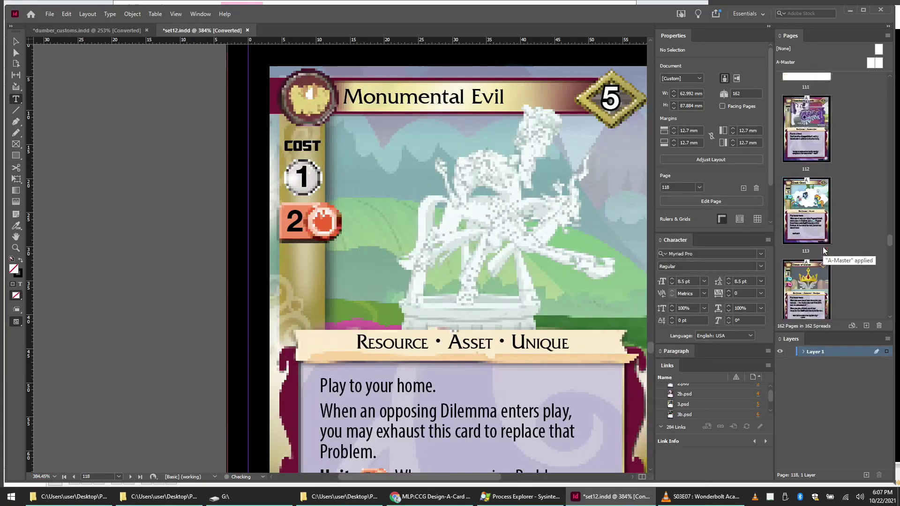
{"action": "scroll", "coordinate": [824, 250], "scroll_direction": "up", "scroll_amount": 5}
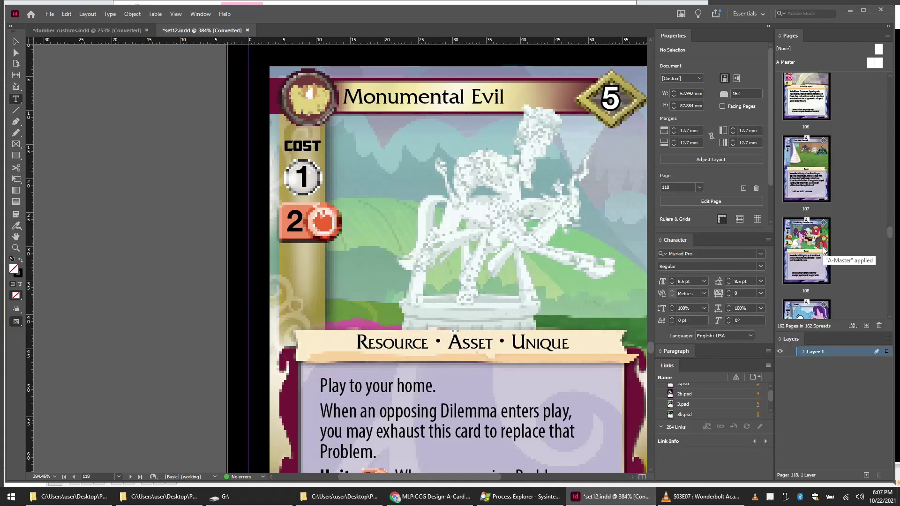
{"action": "scroll", "coordinate": [823, 246], "scroll_direction": "down", "scroll_amount": 1}
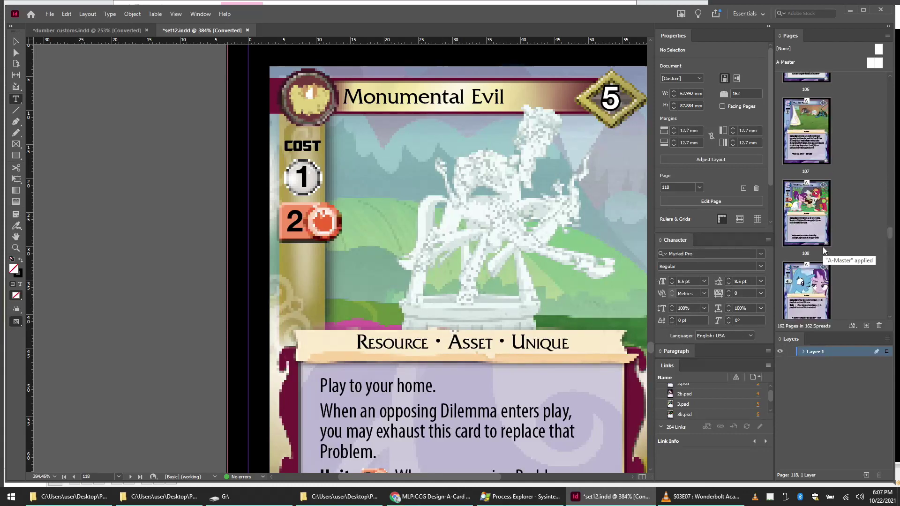
{"action": "left_click", "coordinate": [816, 223]}
{"action": "double_click", "coordinate": [816, 223]}
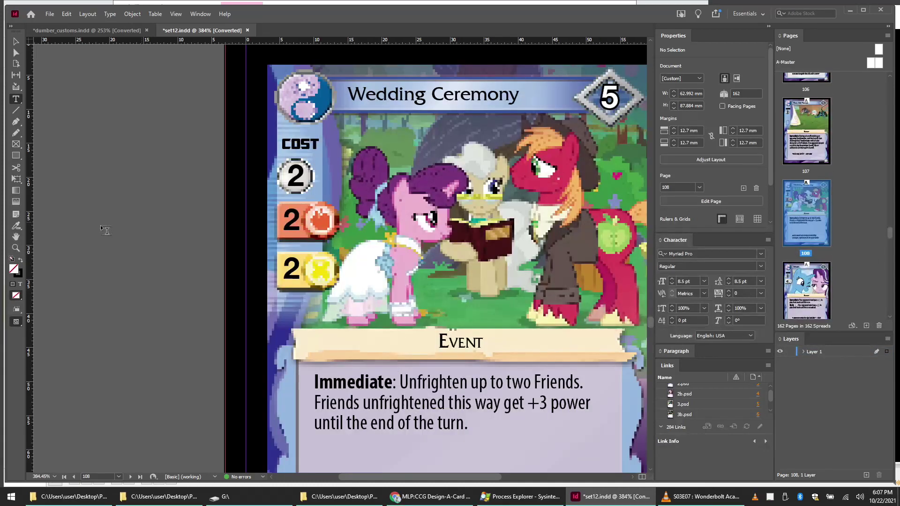
Step: Copy the Wedding Ceremony card's two requirement number frames and paste them in place on page 23 of dumber_customs.indd, replacing the existing "r" frame
{"action": "left_click", "coordinate": [15, 41]}
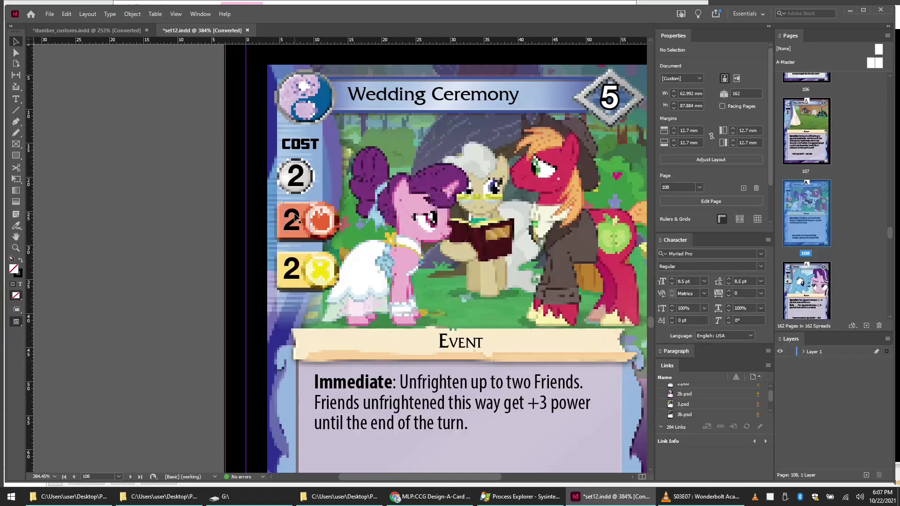
{"action": "left_click", "coordinate": [295, 274]}
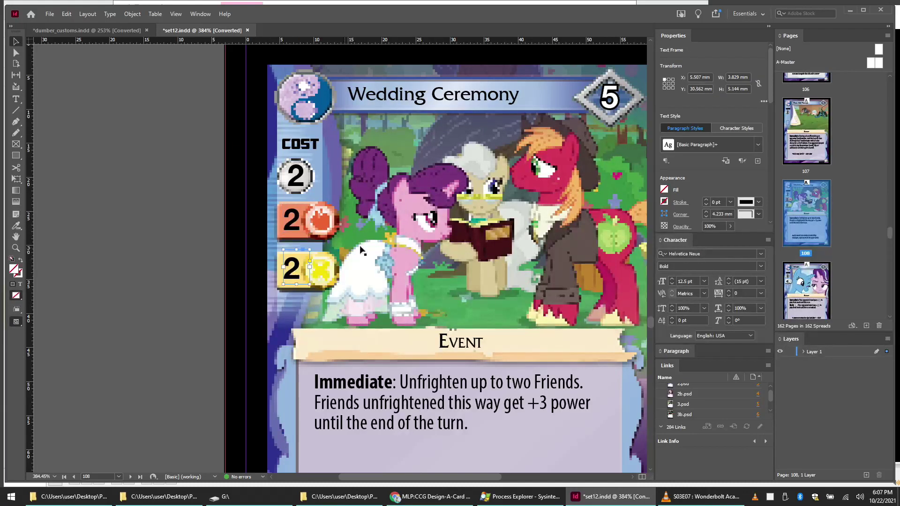
{"action": "left_click", "coordinate": [296, 227], "text": "shift"}
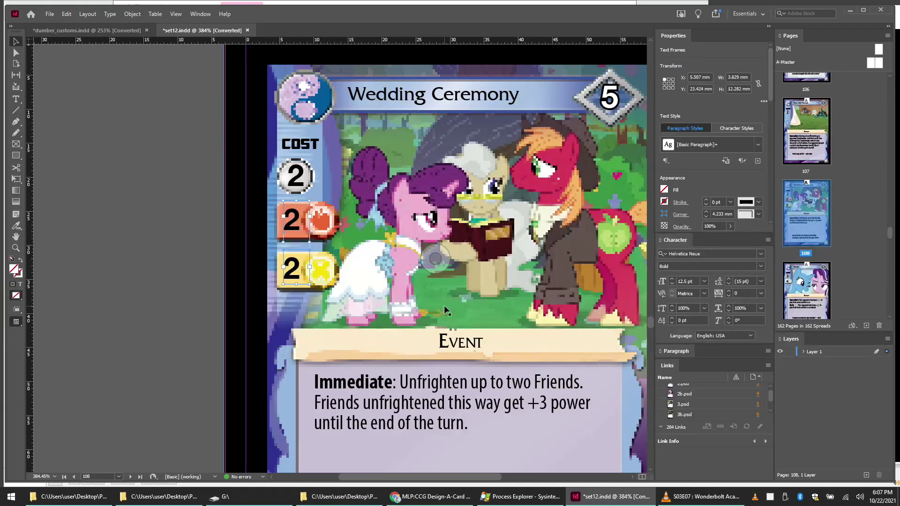
{"action": "left_click", "coordinate": [109, 30]}
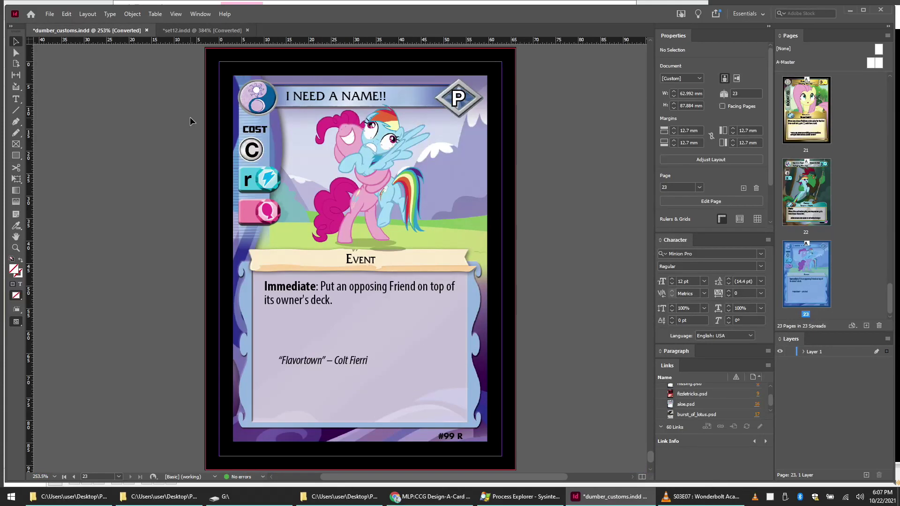
{"action": "left_click", "coordinate": [360, 153]}
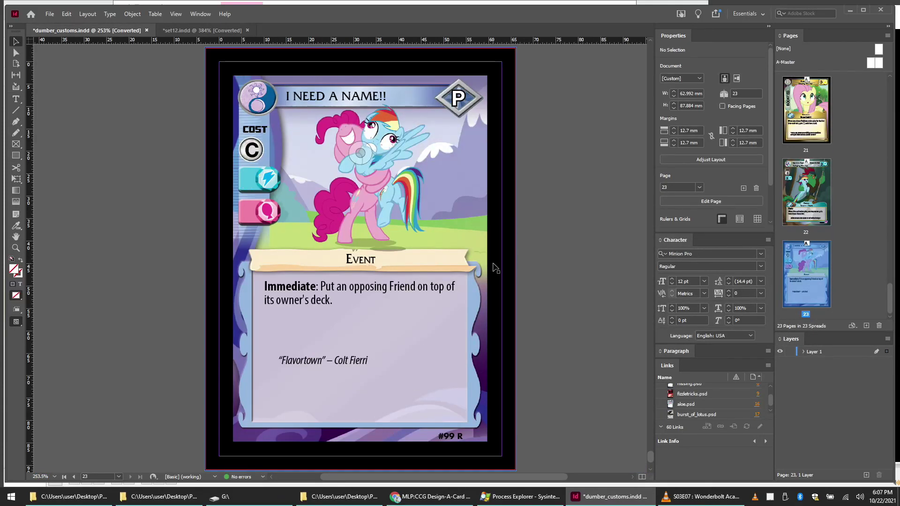
{"action": "key", "text": "ctrl+z"}
{"action": "left_click", "coordinate": [618, 288]}
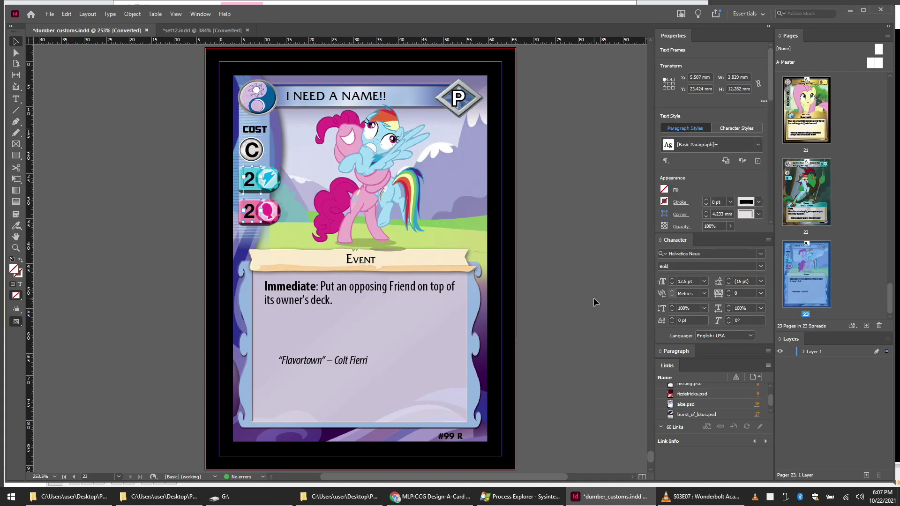
Step: Change the numbers on the blue and pink requirement icons to the placeholder "r"
{"action": "double_click", "coordinate": [254, 178]}
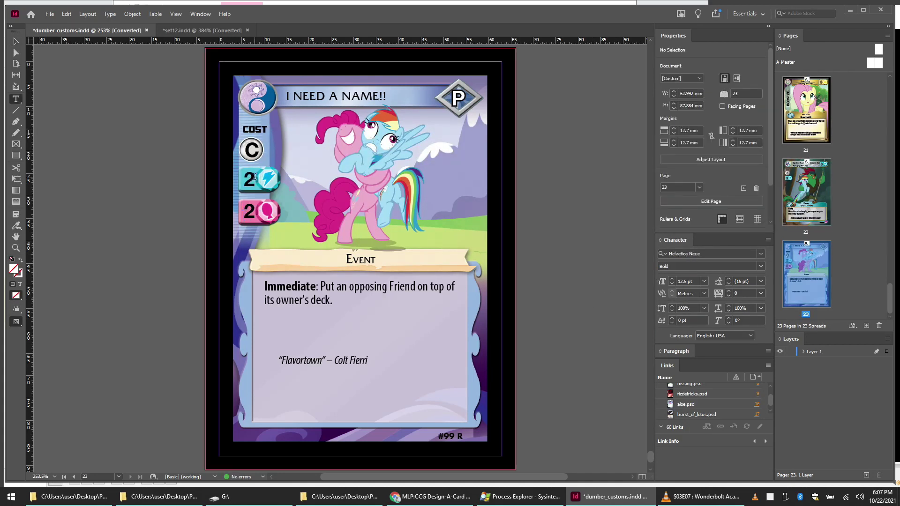
{"action": "double_click", "coordinate": [254, 178]}
{"action": "type", "text": "r"}
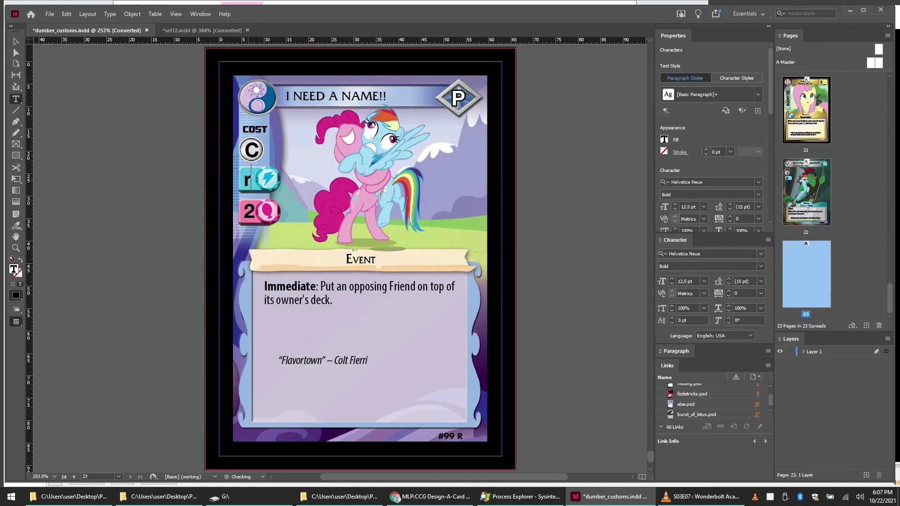
{"action": "double_click", "coordinate": [248, 203]}
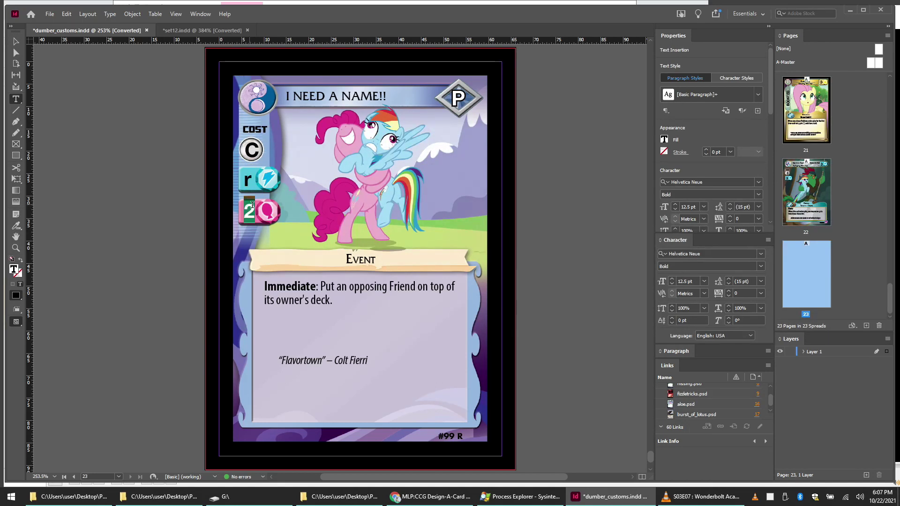
{"action": "type", "text": "r"}
{"action": "left_click", "coordinate": [587, 233]}
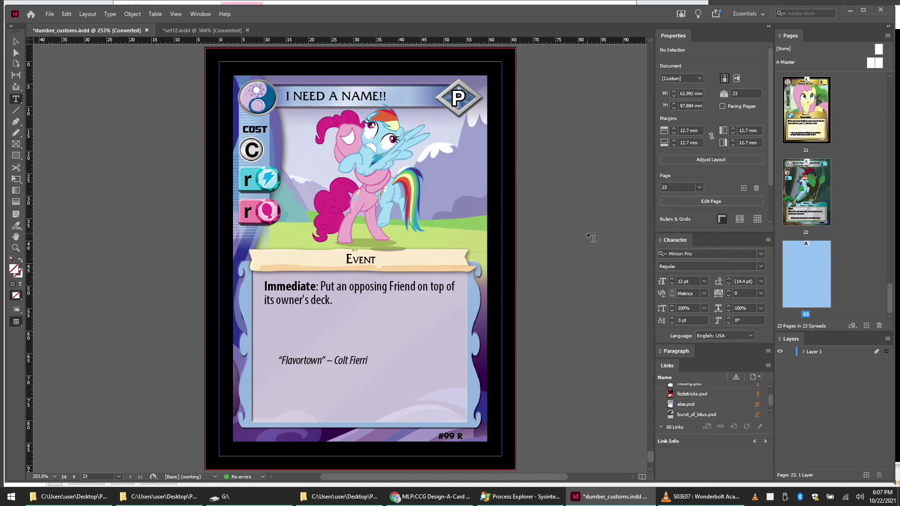
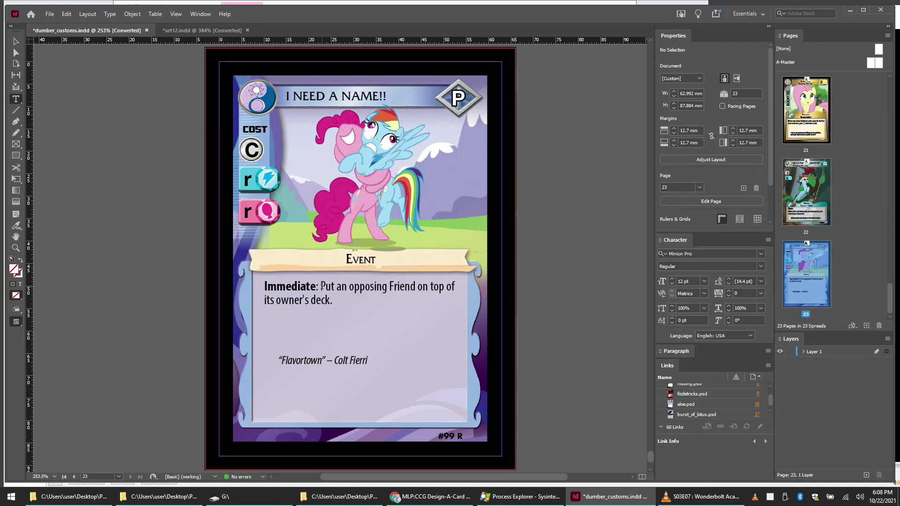
Step: Replace the rules text after "Immediate:" with "Choose an opposing character."
{"action": "left_click_drag", "start_coordinate": [323, 286], "coordinate": [330, 296]}
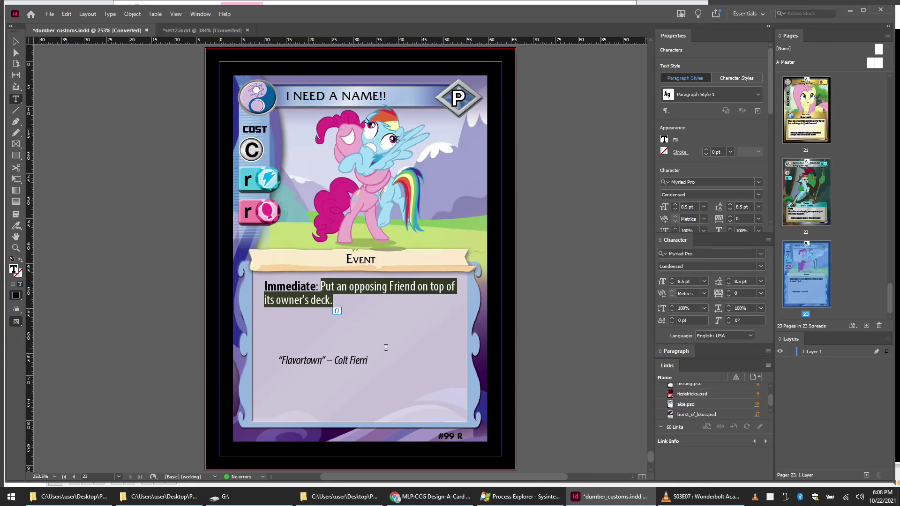
{"action": "type", "text": "Choose an"}
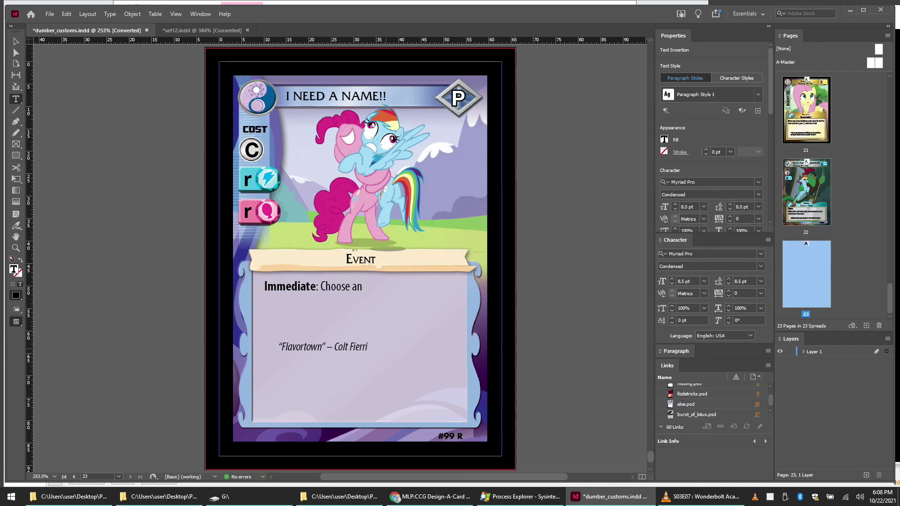
{"action": "type", "text": " opposing character. "}
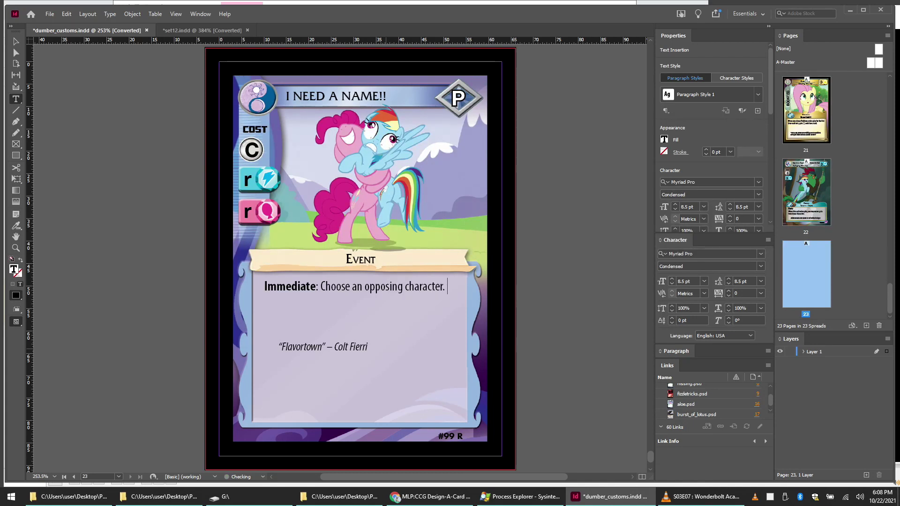
{"action": "type", "text": "Move one"}
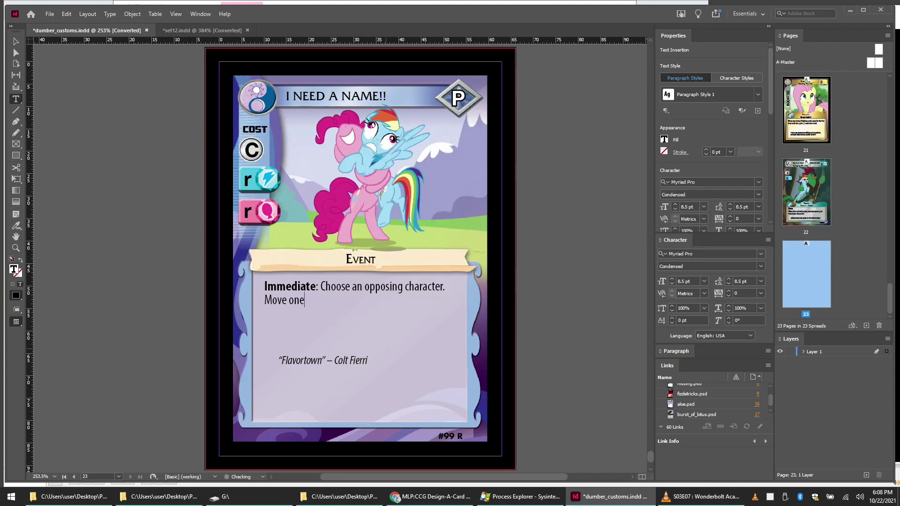
{"action": "type", "text": " of your"}
{"action": "type", "text": " char"}
{"action": "key", "text": "BackSpace"}
{"action": "key", "text": "BackSpace"}
{"action": "key", "text": "BackSpace"}
{"action": "key", "text": "BackSpace"}
{"action": "key", "text": "BackSpace"}
{"action": "key", "text": "BackSpace"}
{"action": "key", "text": "BackSpace"}
{"action": "key", "text": "BackSpace"}
{"action": "key", "text": "BackSpace"}
{"action": "key", "text": "BackSpace"}
{"action": "key", "text": "BackSpace"}
{"action": "key", "text": "BackSpace"}
{"action": "key", "text": "BackSpace"}
{"action": "key", "text": "BackSpace"}
{"action": "key", "text": "BackSpace"}
{"action": "key", "text": "BackSpace"}
{"action": "key", "text": "BackSpace"}
{"action": "key", "text": "BackSpace"}
{"action": "key", "text": "BackSpace"}
{"action": "key", "text": "BackSpace"}
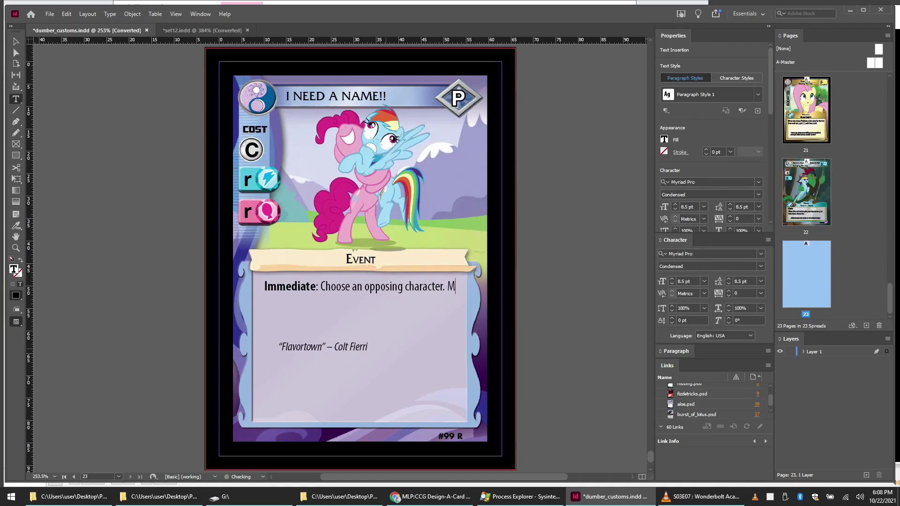
Step: Extend the Immediate rules text to read "Choose an opposing character at a problem. Move one of your characters to that problem."
{"action": "type", "text": "a problem"}
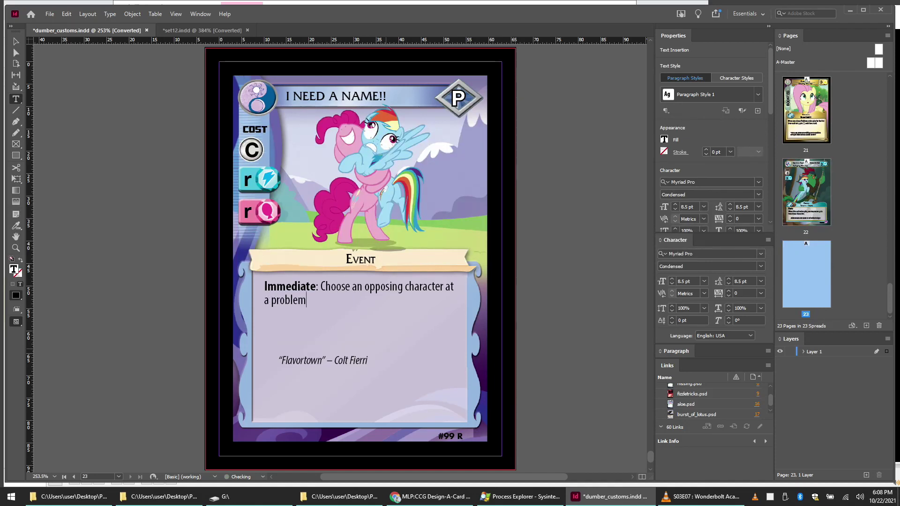
{"action": "type", "text": ". C"}
{"action": "key", "text": "BackSpace"}
{"action": "type", "text": "Move"}
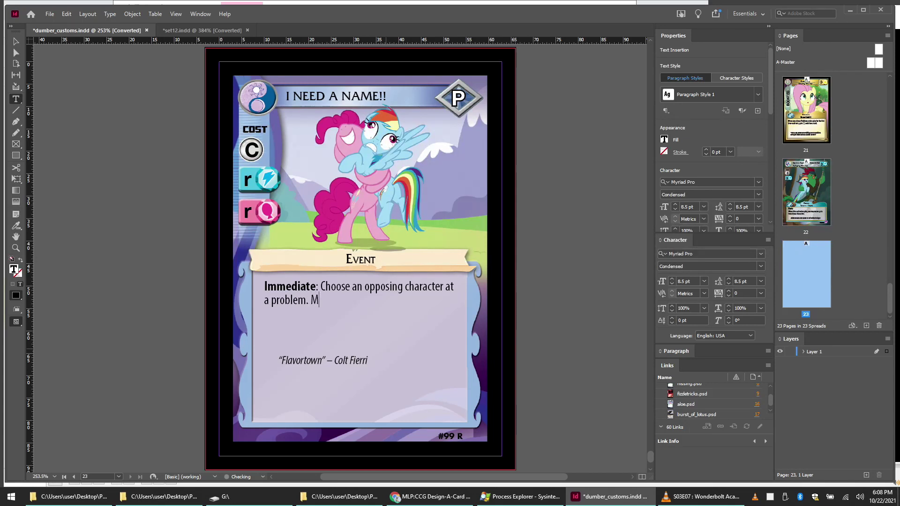
{"action": "key", "text": "BackSpace"}
{"action": "key", "text": "BackSpace"}
{"action": "type", "text": "ve one of"}
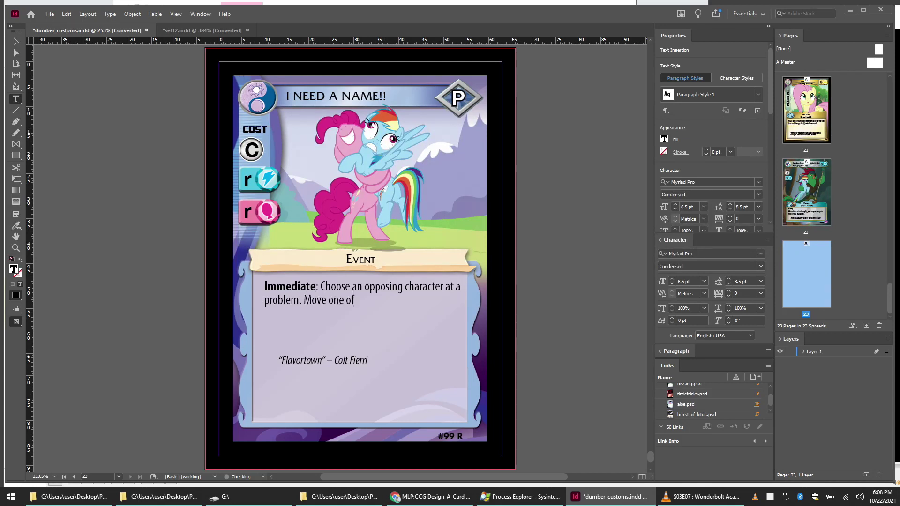
{"action": "type", "text": " your characters t"}
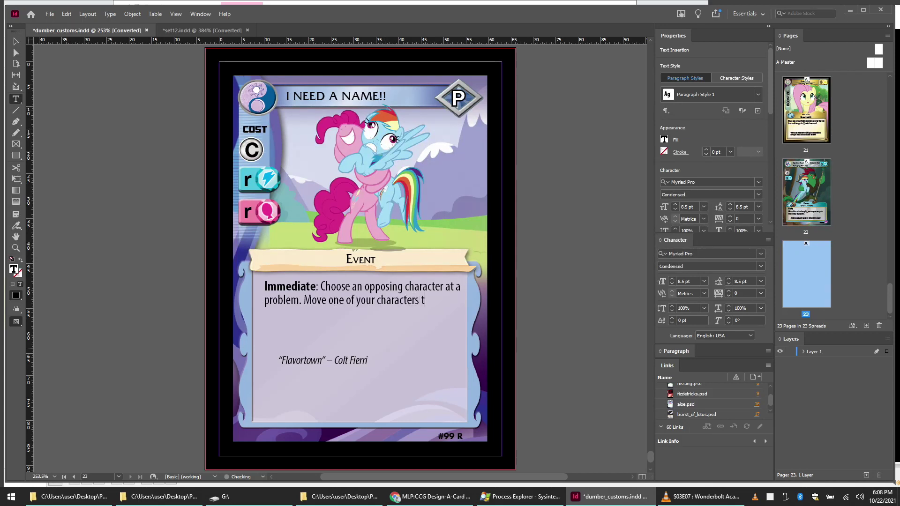
{"action": "type", "text": "o that problem. T"}
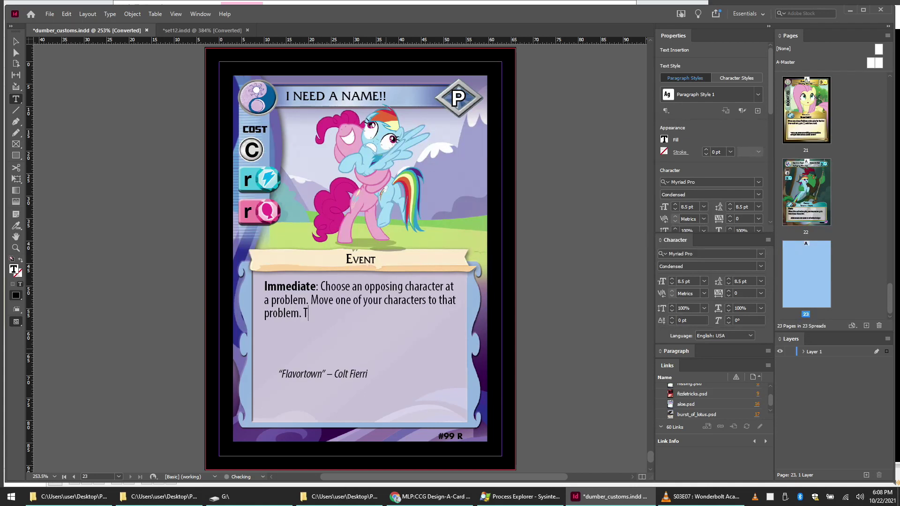
{"action": "type", "text": "he"}
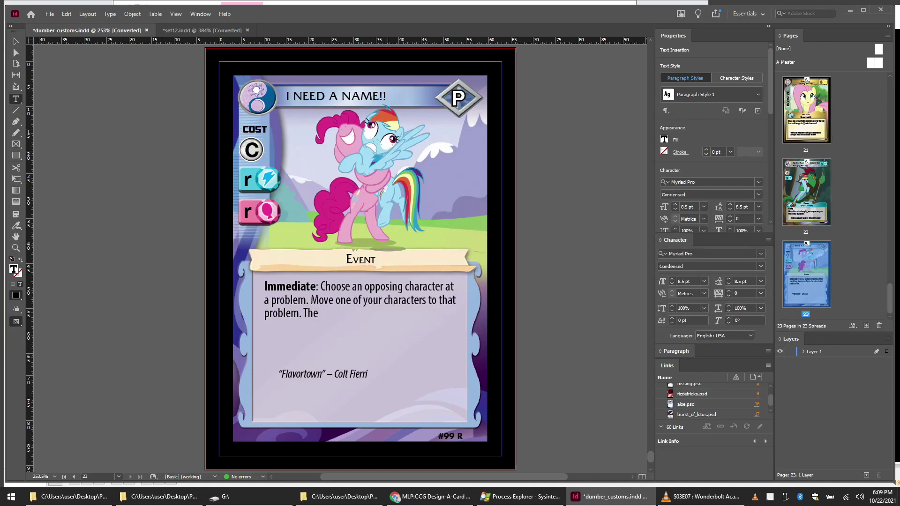
{"action": "type", "text": "chosen character"}
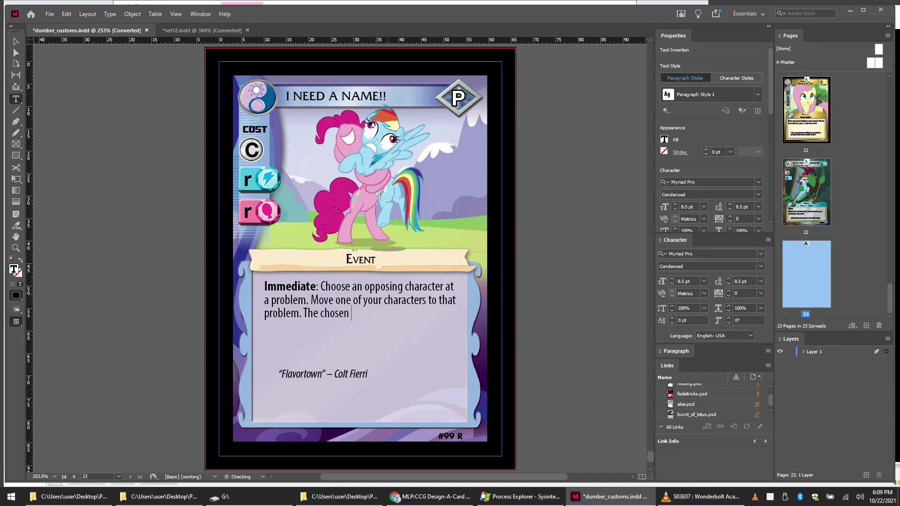
{"action": "key", "text": "BackSpace"}
{"action": "key", "text": "BackSpace"}
{"action": "key", "text": "BackSpace"}
{"action": "key", "text": "BackSpace"}
{"action": "key", "text": "BackSpace"}
{"action": "key", "text": "BackSpace"}
{"action": "key", "text": "BackSpace"}
{"action": "key", "text": "BackSpace"}
{"action": "key", "text": "BackSpace"}
{"action": "key", "text": "BackSpace"}
{"action": "key", "text": "BackSpace"}
{"action": "key", "text": "BackSpace"}
{"action": "key", "text": "BackSpace"}
{"action": "key", "text": "BackSpace"}
{"action": "key", "text": "BackSpace"}
{"action": "key", "text": "BackSpace"}
{"action": "key", "text": "BackSpace"}
{"action": "key", "text": "BackSpace"}
{"action": "key", "text": "BackSpace"}
{"action": "key", "text": "BackSpace"}
Step: Join the two rules sentences with "and" so the text reads "at a problem and move one of your characters"
{"action": "left_click", "coordinate": [308, 300]}
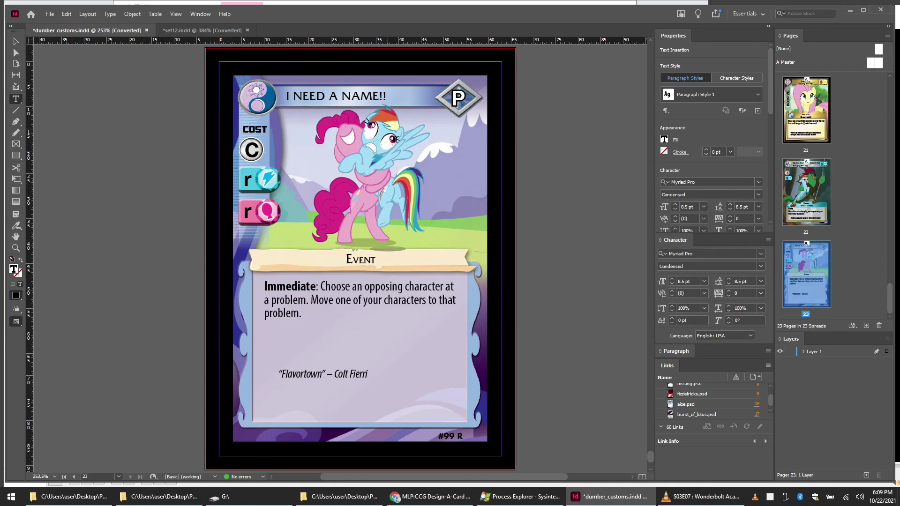
{"action": "key", "text": "BackSpace"}
{"action": "key", "text": "BackSpace"}
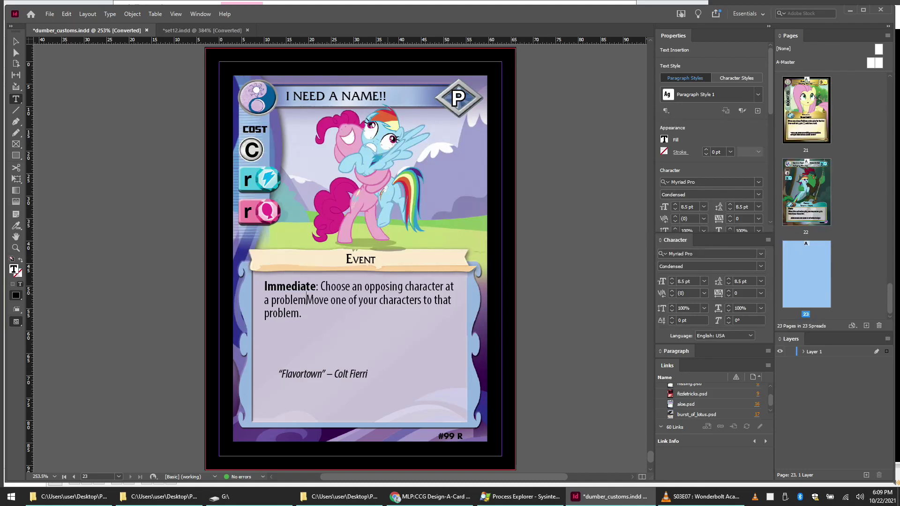
{"action": "type", "text": "and"}
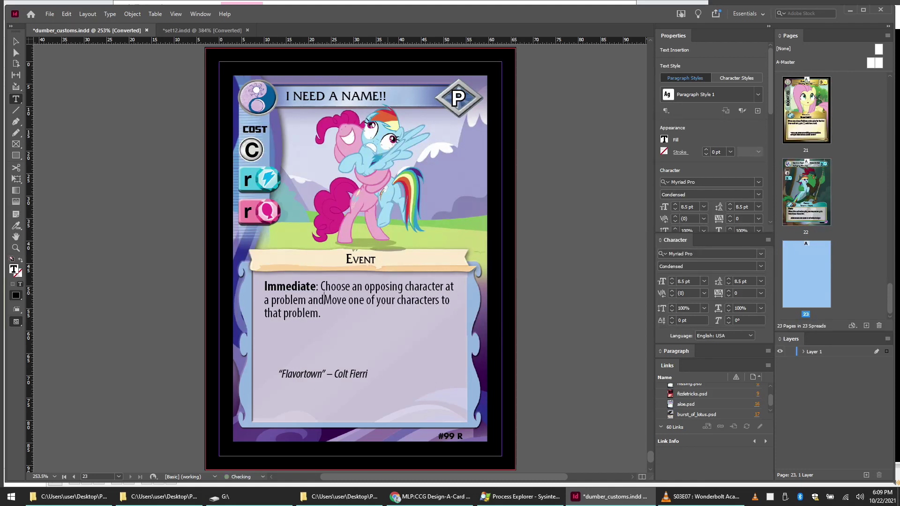
{"action": "key", "text": "Delete"}
{"action": "type", "text": "m"}
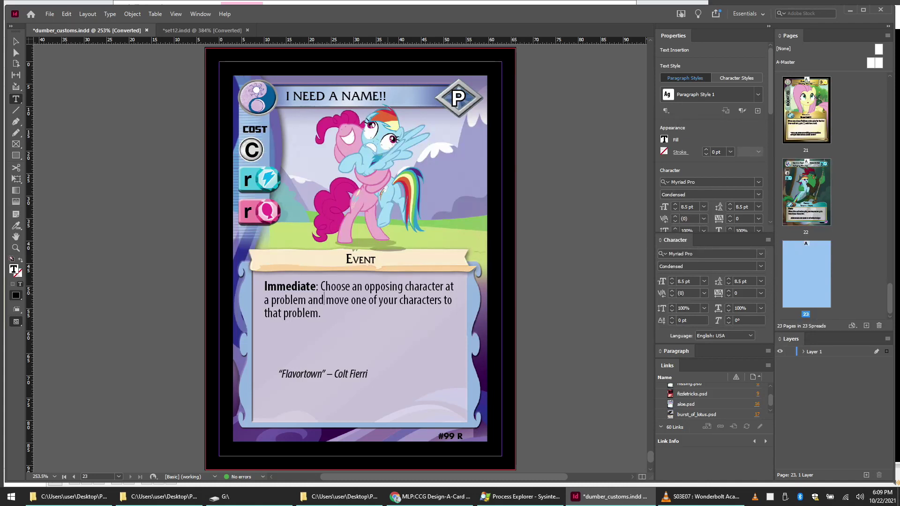
Step: Capitalize both occurrences of "problem" in the rules text as "Problem"
{"action": "left_click", "coordinate": [320, 313]}
{"action": "type", "text": "."}
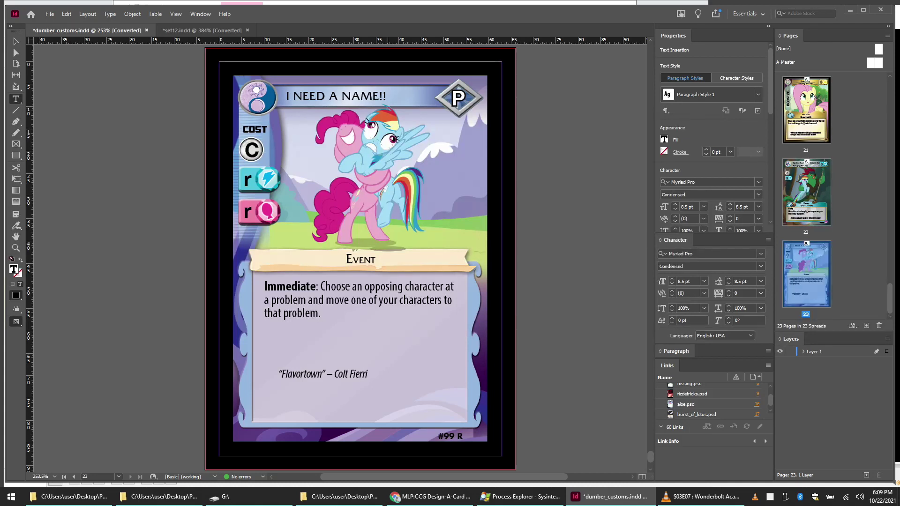
{"action": "key", "text": "Delete"}
{"action": "type", "text": "P"}
{"action": "key", "text": "Down"}
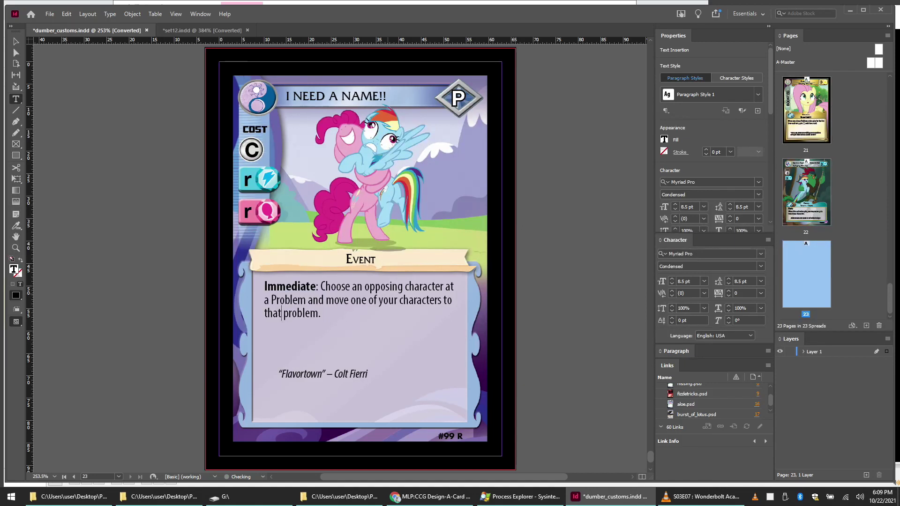
{"action": "key", "text": "Right"}
{"action": "key", "text": "BackSpace"}
{"action": "type", "text": "P"}
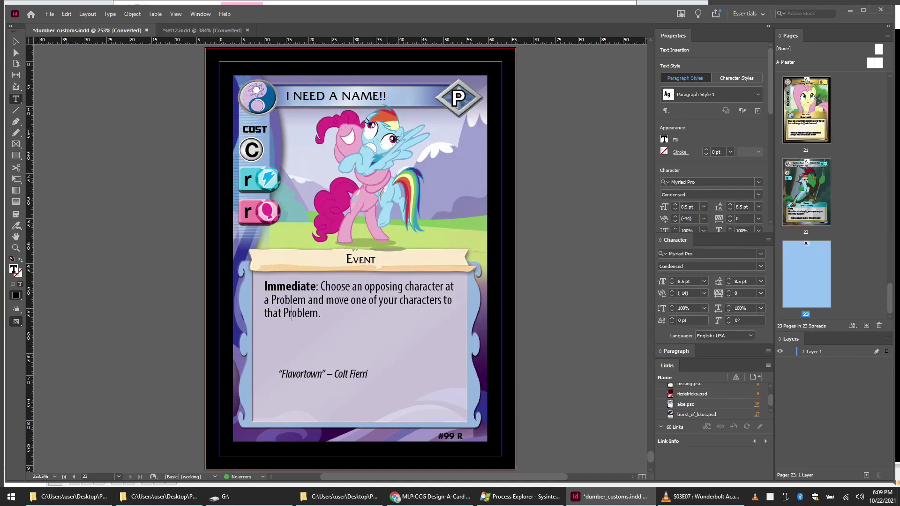
Step: Append "That character can't contribute power to faceoffs or confronting problems this turn." to the rules text, followed by a new line
{"action": "key", "text": "End"}
{"action": "type", "text": "That character"}
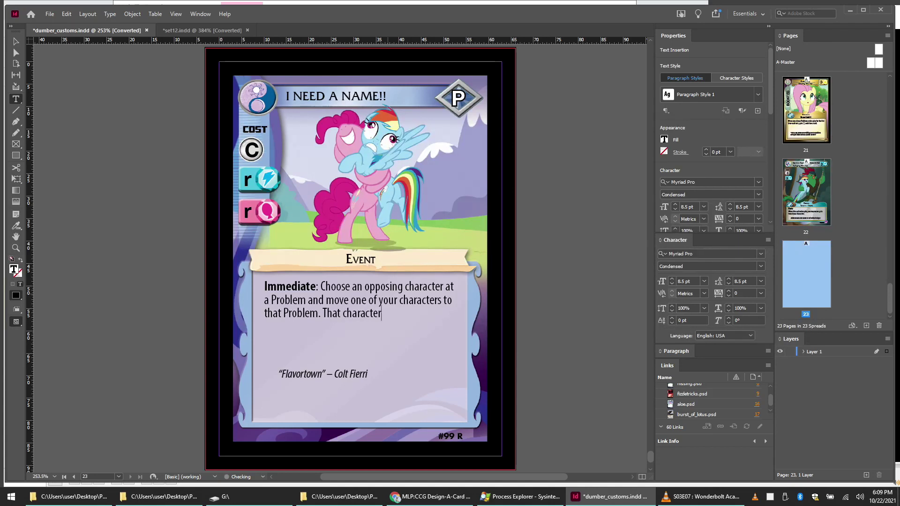
{"action": "type", "text": " can't contribute power "}
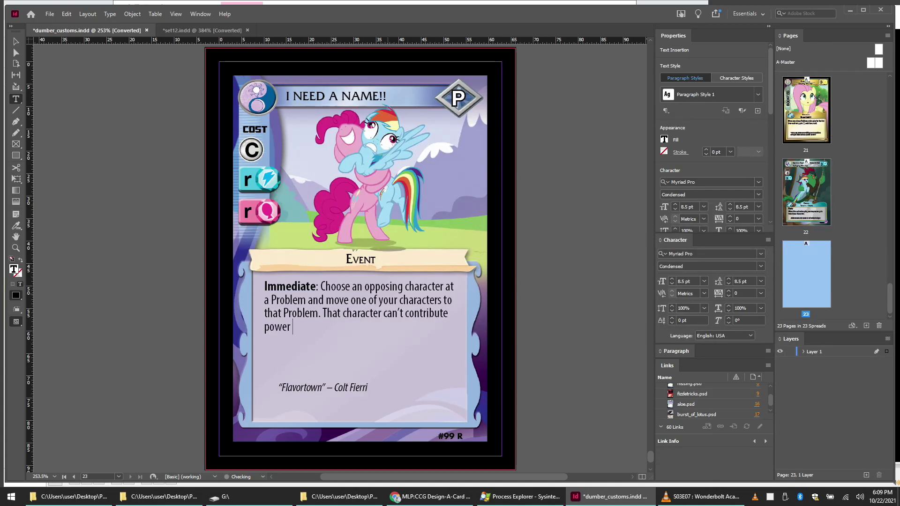
{"action": "type", "text": "to confronting probl"}
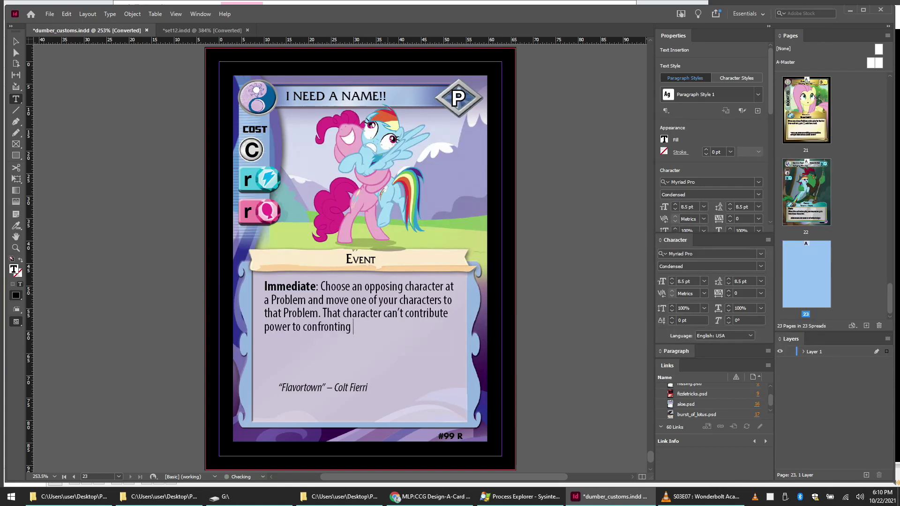
{"action": "key", "text": "BackSpace"}
{"action": "key", "text": "BackSpace"}
{"action": "key", "text": "BackSpace"}
{"action": "key", "text": "BackSpace"}
{"action": "key", "text": "BackSpace"}
{"action": "key", "text": "BackSpace"}
{"action": "key", "text": "BackSpace"}
{"action": "key", "text": "BackSpace"}
{"action": "key", "text": "BackSpace"}
{"action": "key", "text": "BackSpace"}
{"action": "key", "text": "BackSpace"}
{"action": "key", "text": "BackSpace"}
{"action": "key", "text": "BackSpace"}
{"action": "key", "text": "BackSpace"}
{"action": "key", "text": "BackSpace"}
{"action": "key", "text": "BackSpace"}
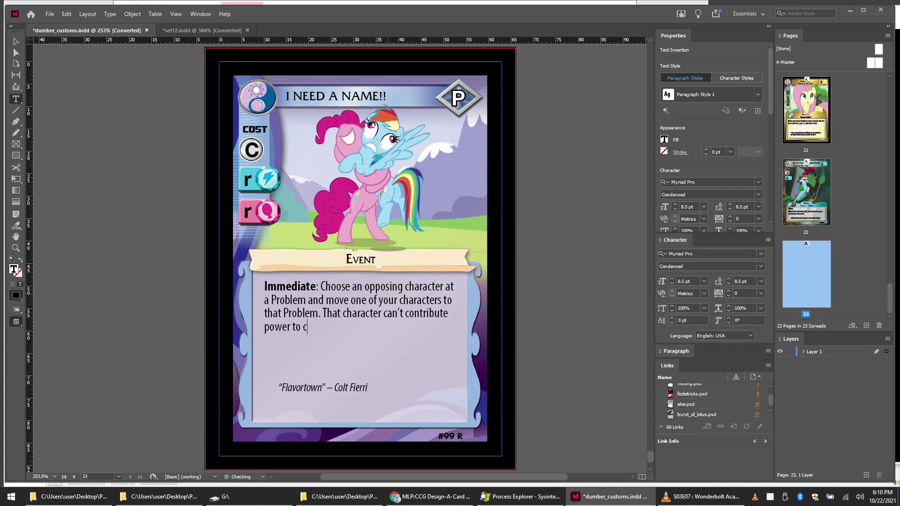
{"action": "key", "text": "BackSpace"}
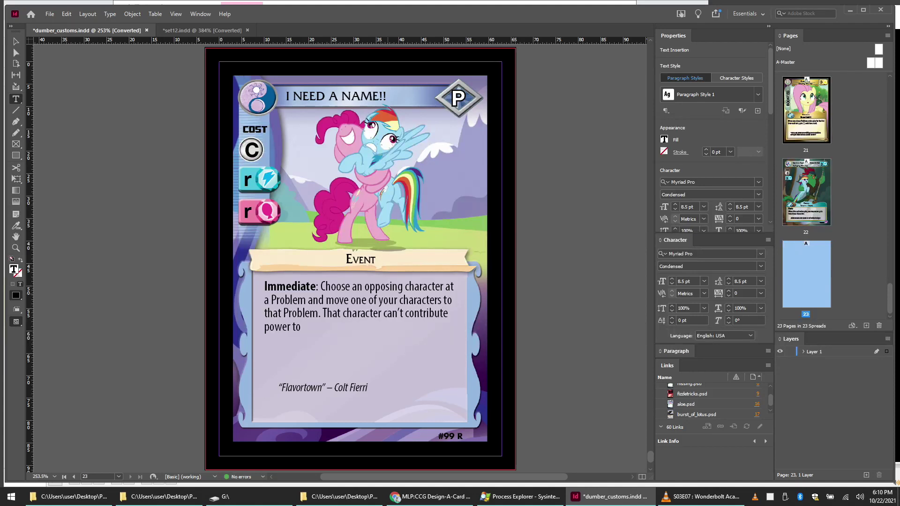
{"action": "type", "text": "faceoffs or conf"}
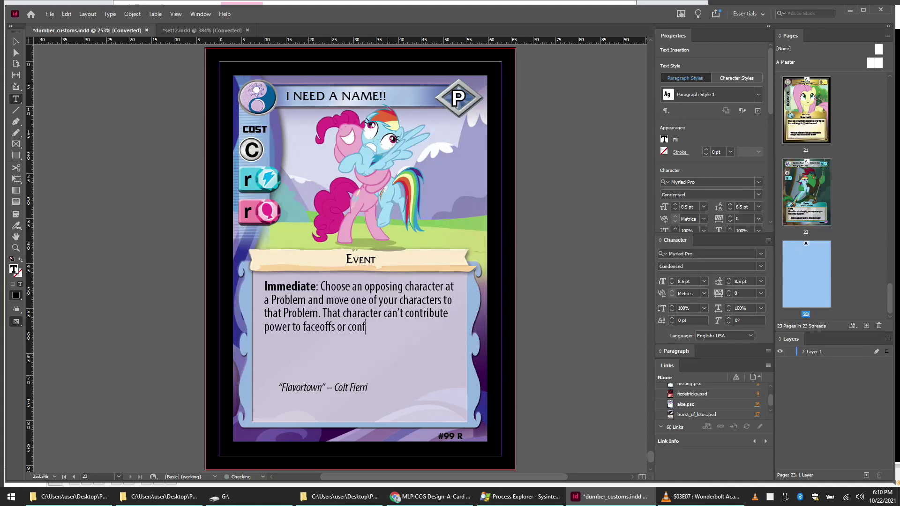
{"action": "type", "text": "ronting problems "}
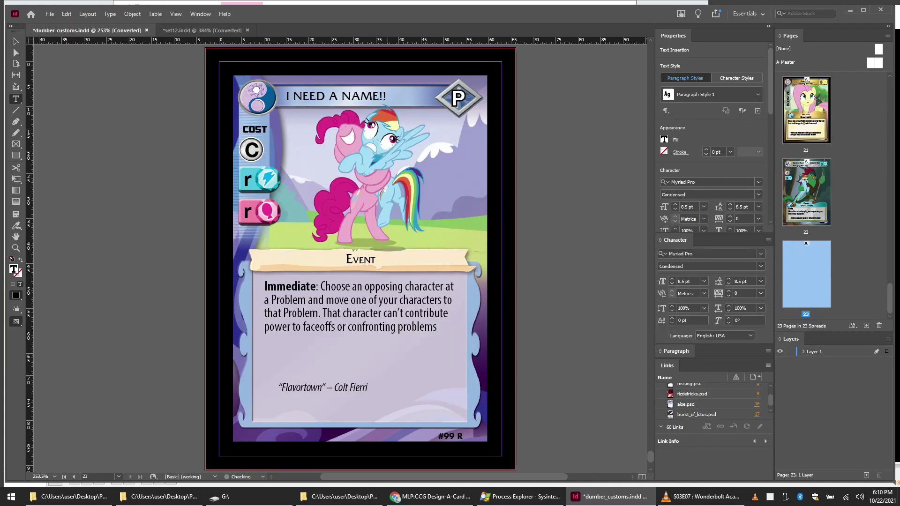
{"action": "type", "text": "this turn"}
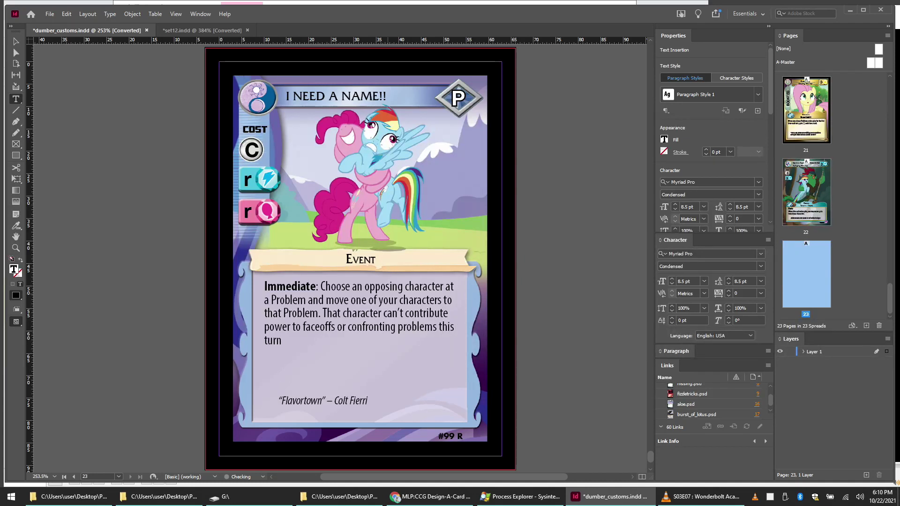
{"action": "type", "text": "."}
{"action": "key", "text": "Return"}
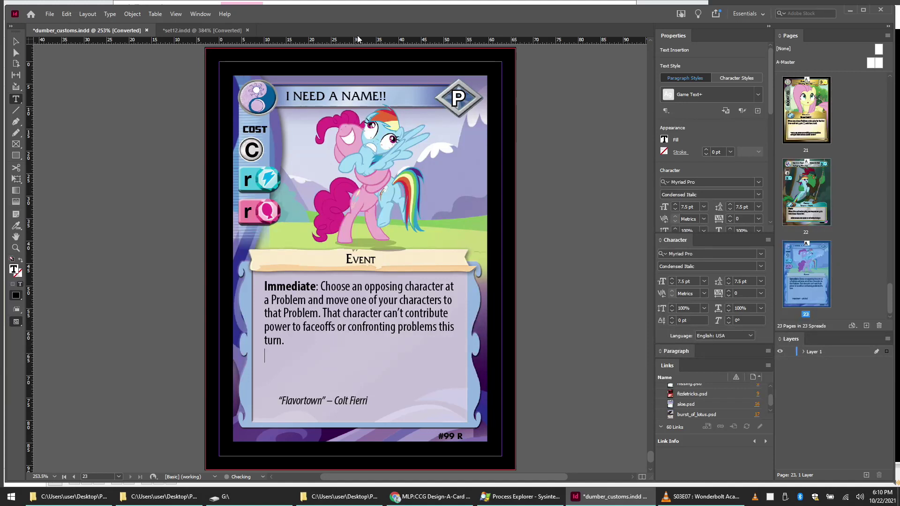
Step: Set the blue and pink requirement numbers to 3 and the card's cost to 2
{"action": "double_click", "coordinate": [248, 179]}
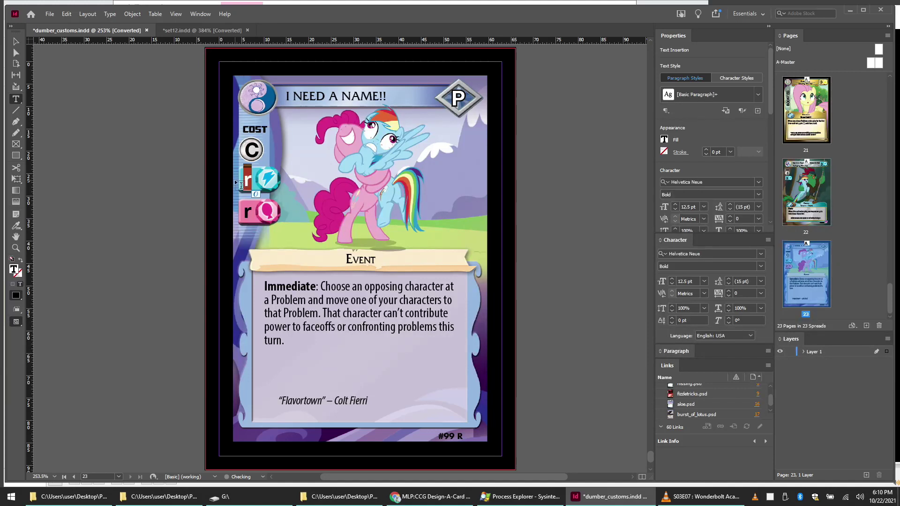
{"action": "type", "text": "3"}
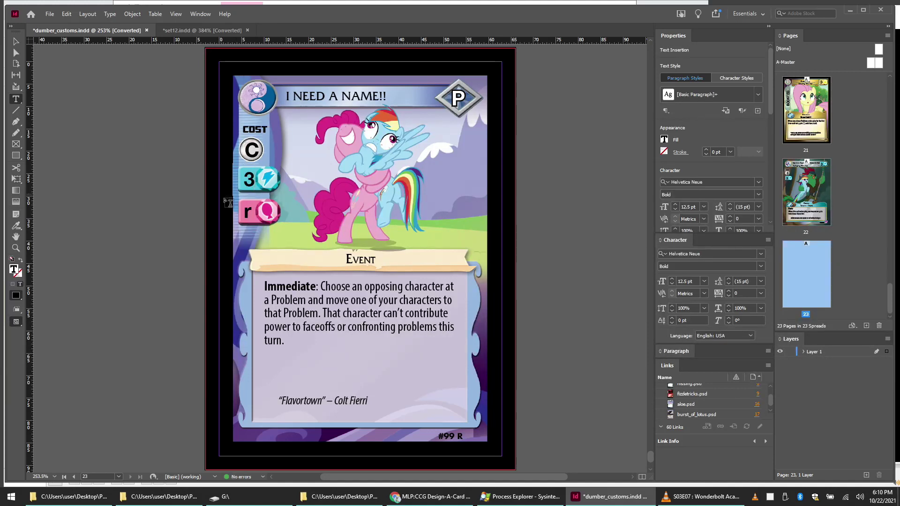
{"action": "double_click", "coordinate": [246, 211]}
{"action": "type", "text": "3"}
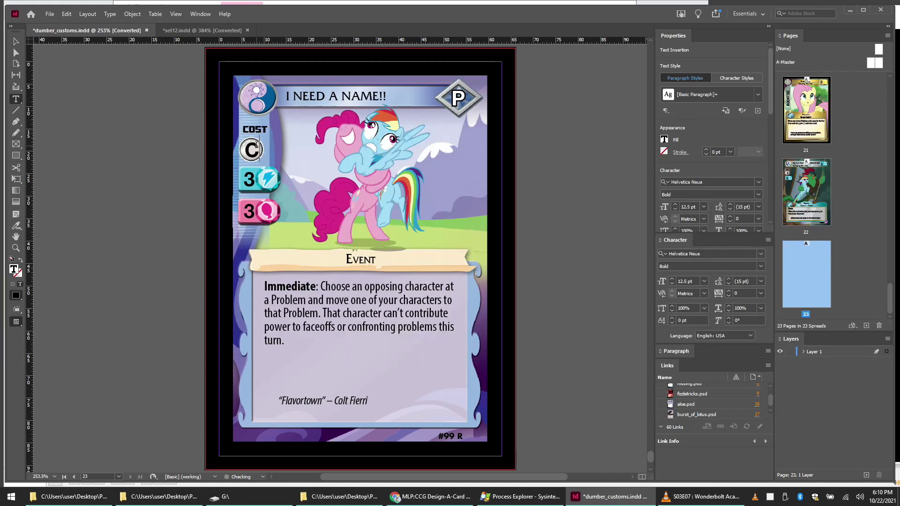
{"action": "double_click", "coordinate": [240, 151]}
{"action": "type", "text": "2"}
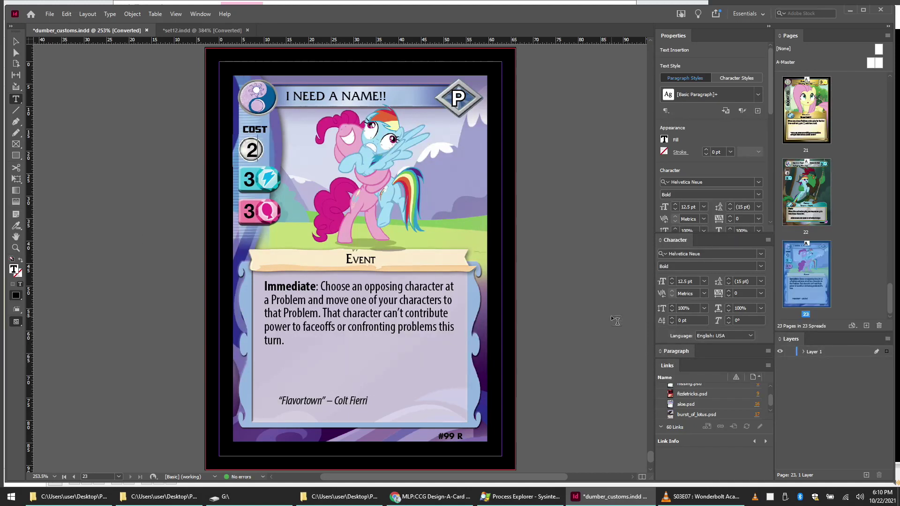
Step: Replace the cost number frame on page 23 of dumber_customs.indd with the Wedding Ceremony card's cost frame from set12.indd
{"action": "left_click", "coordinate": [207, 30]}
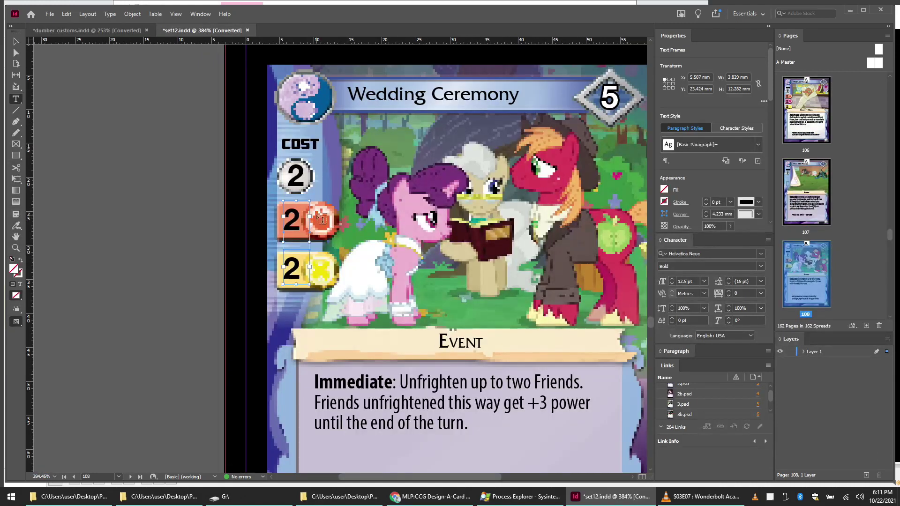
{"action": "left_click", "coordinate": [15, 41]}
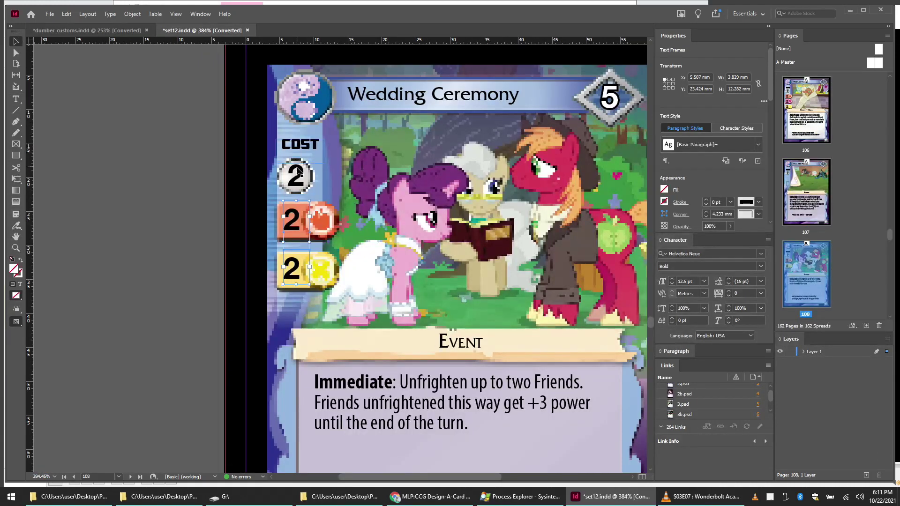
{"action": "left_click", "coordinate": [299, 172]}
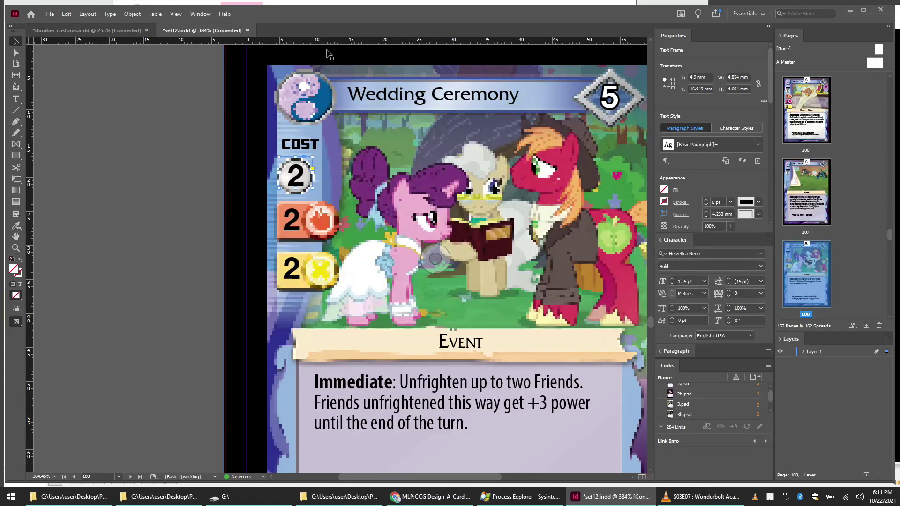
{"action": "left_click", "coordinate": [81, 29]}
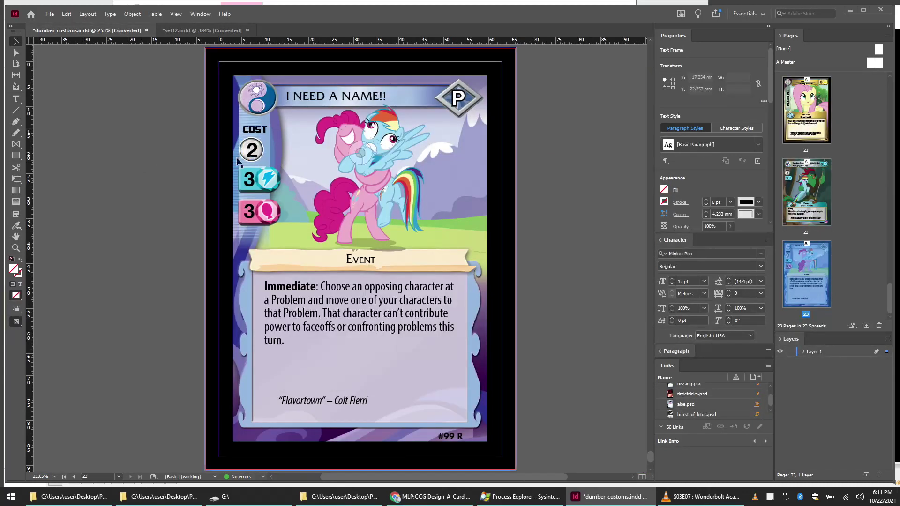
{"action": "key", "text": "Delete"}
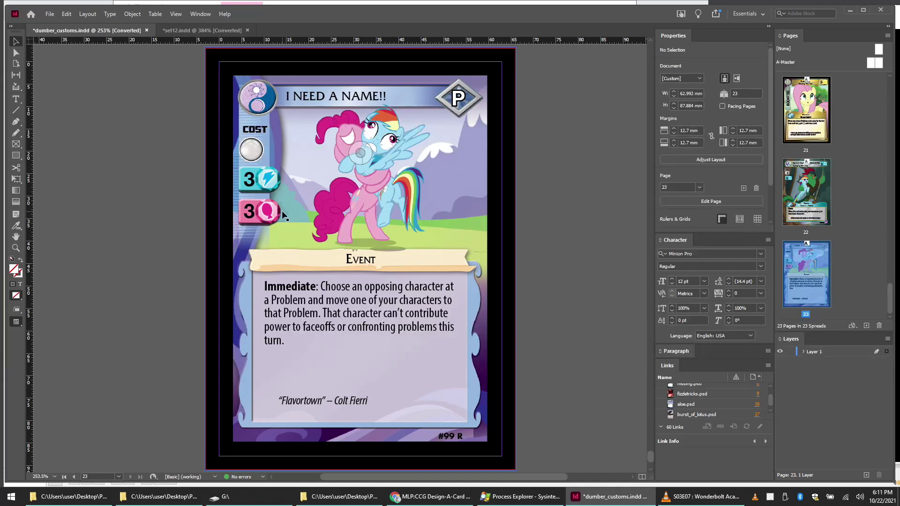
{"action": "key", "text": "ctrl+z"}
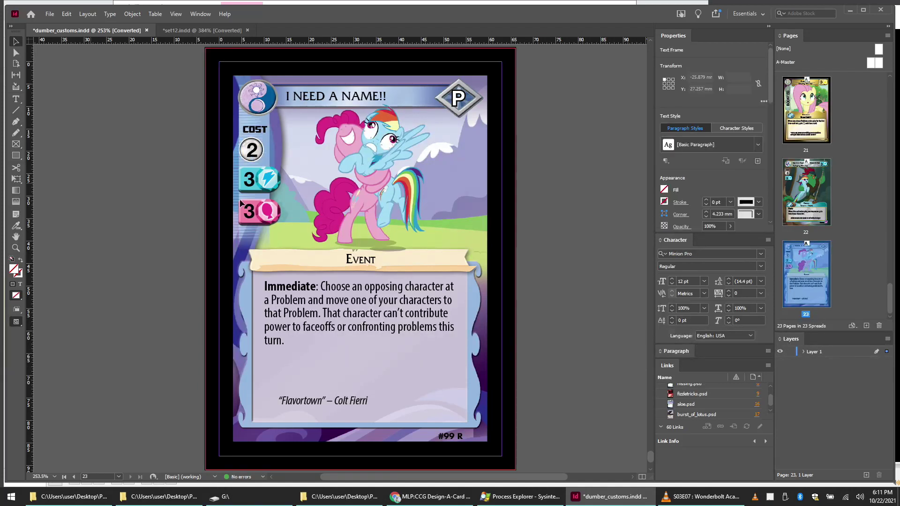
{"action": "left_click", "coordinate": [360, 153]}
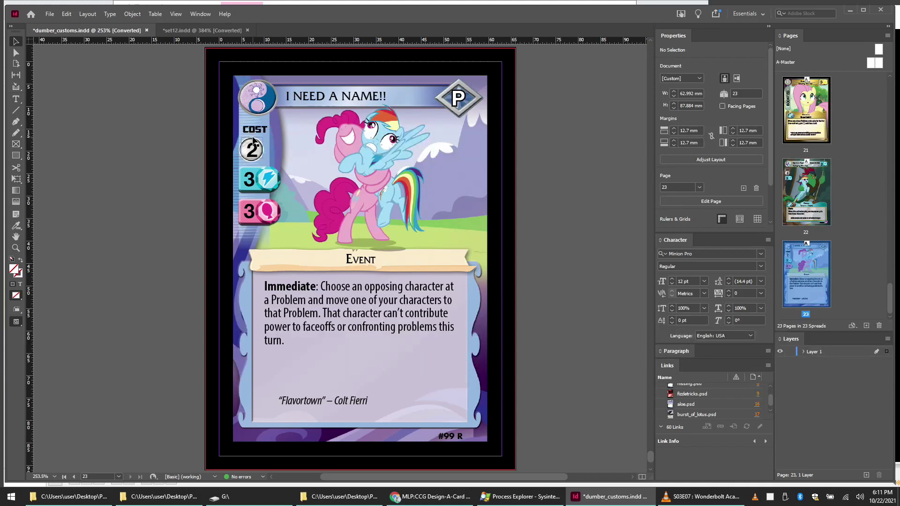
{"action": "scroll", "coordinate": [251, 147], "scroll_direction": "up", "scroll_amount": 3}
{"action": "scroll", "coordinate": [252, 151], "scroll_direction": "down", "scroll_amount": 5}
{"action": "scroll", "coordinate": [251, 151], "scroll_direction": "up", "scroll_amount": 2}
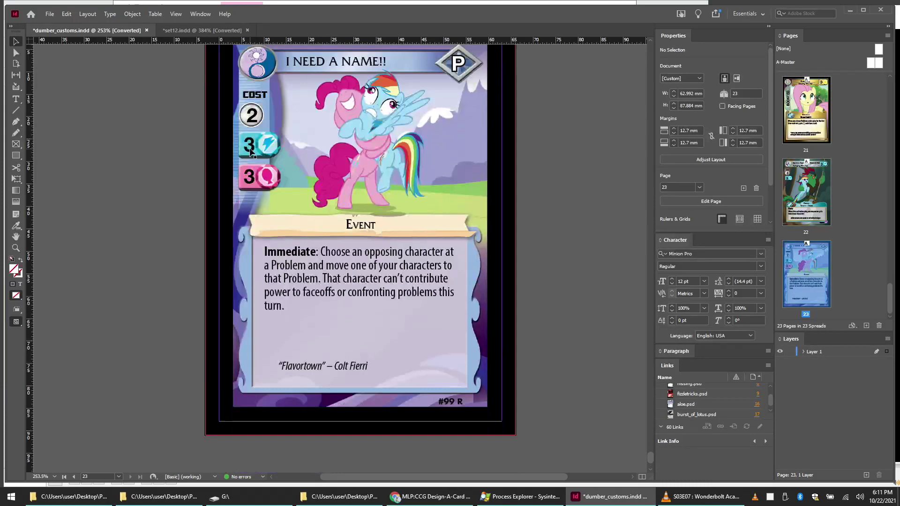
Step: Set both the blue and the pink requirement numbers on the page 23 event card to 2
{"action": "scroll", "coordinate": [251, 151], "scroll_direction": "left", "scroll_amount": 3}
{"action": "scroll", "coordinate": [346, 150], "scroll_direction": "up", "scroll_amount": 6}
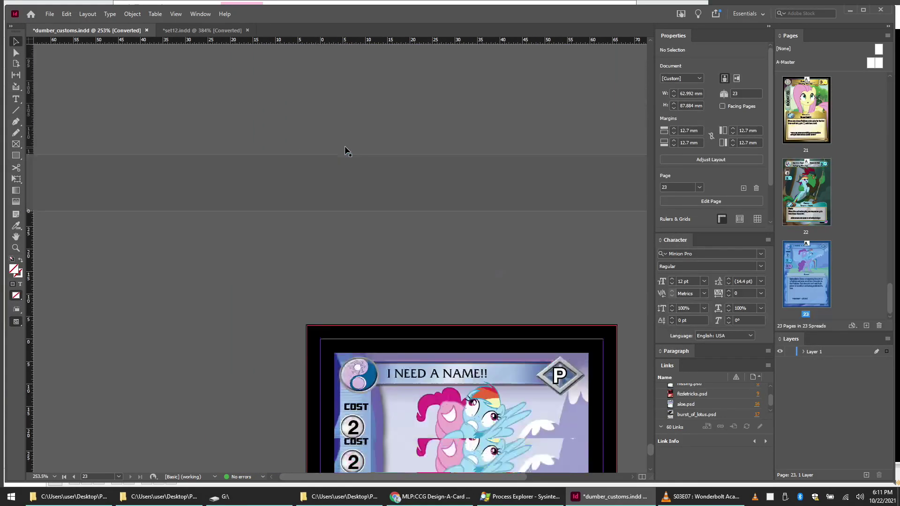
{"action": "scroll", "coordinate": [346, 150], "scroll_direction": "down", "scroll_amount": 6}
{"action": "scroll", "coordinate": [376, 171], "scroll_direction": "right", "scroll_amount": 4}
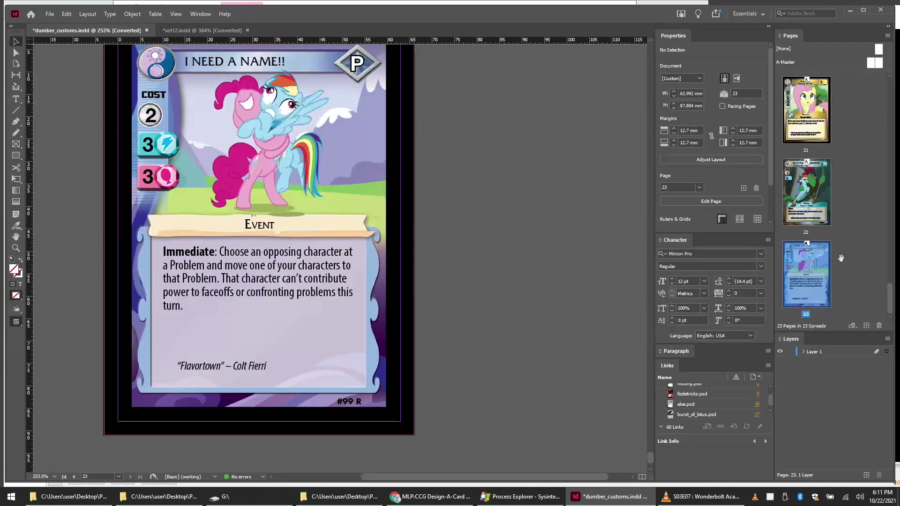
{"action": "scroll", "coordinate": [340, 152], "scroll_direction": "up", "scroll_amount": 1}
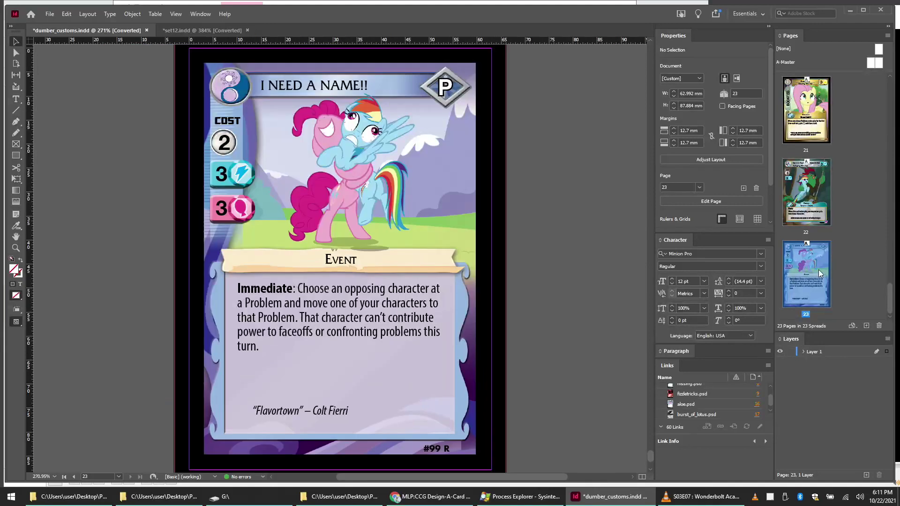
{"action": "double_click", "coordinate": [224, 175]}
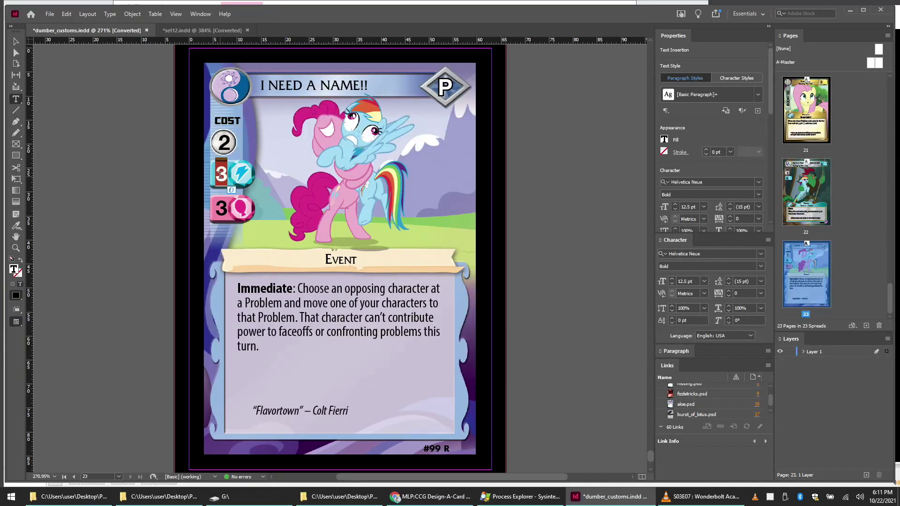
{"action": "key", "text": "BackSpace"}
{"action": "type", "text": "2"}
{"action": "left_click", "coordinate": [218, 210]}
{"action": "key", "text": "Delete"}
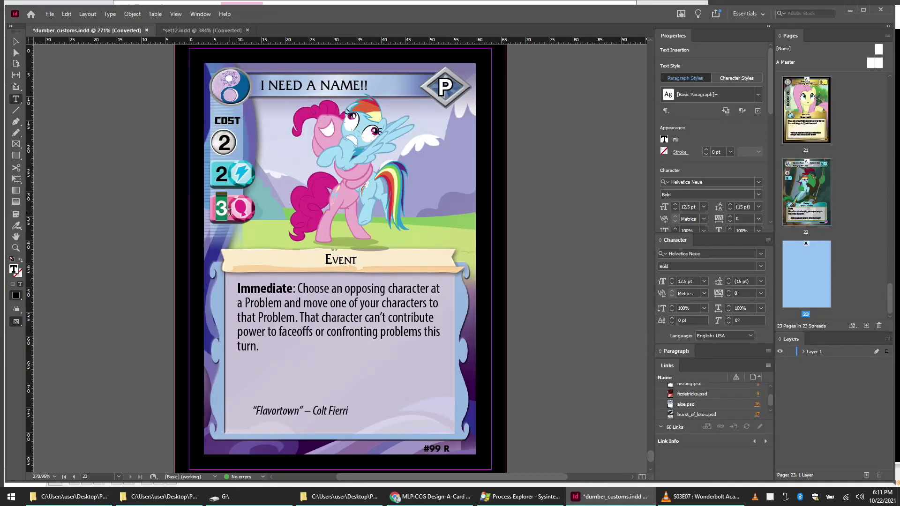
{"action": "type", "text": "2"}
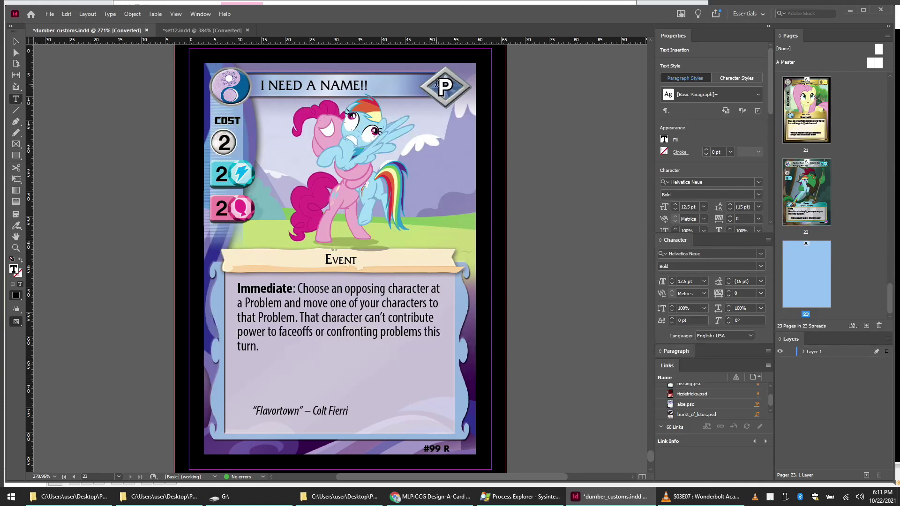
Step: Replace the letter P in the diamond beside the event card's title with the number 4
{"action": "double_click", "coordinate": [445, 86]}
{"action": "type", "text": "3"}
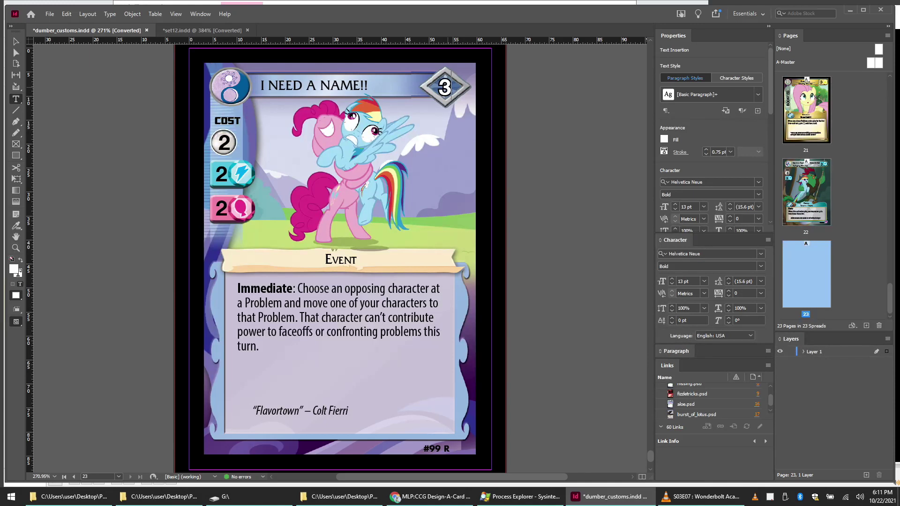
{"action": "key", "text": "BackSpace"}
{"action": "type", "text": "4"}
{"action": "key", "text": "BackSpace"}
{"action": "type", "text": "5"}
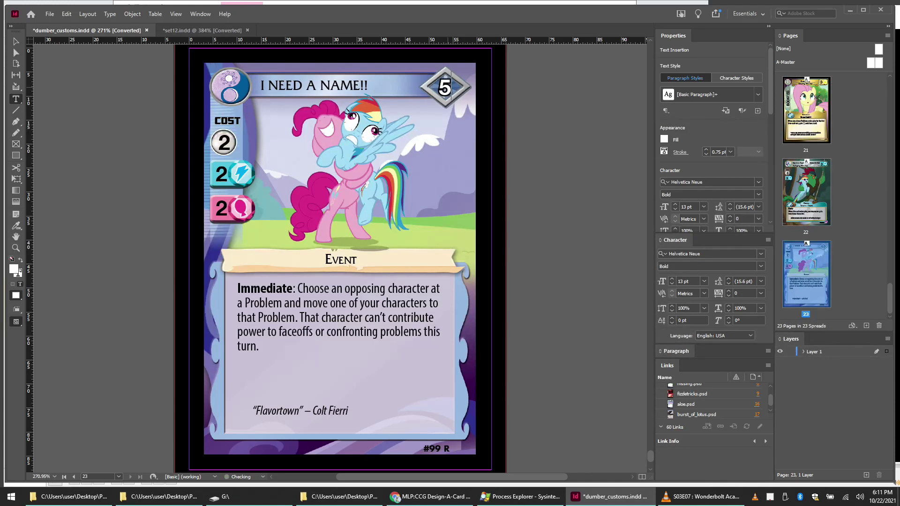
{"action": "key", "text": "BackSpace"}
{"action": "type", "text": "9"}
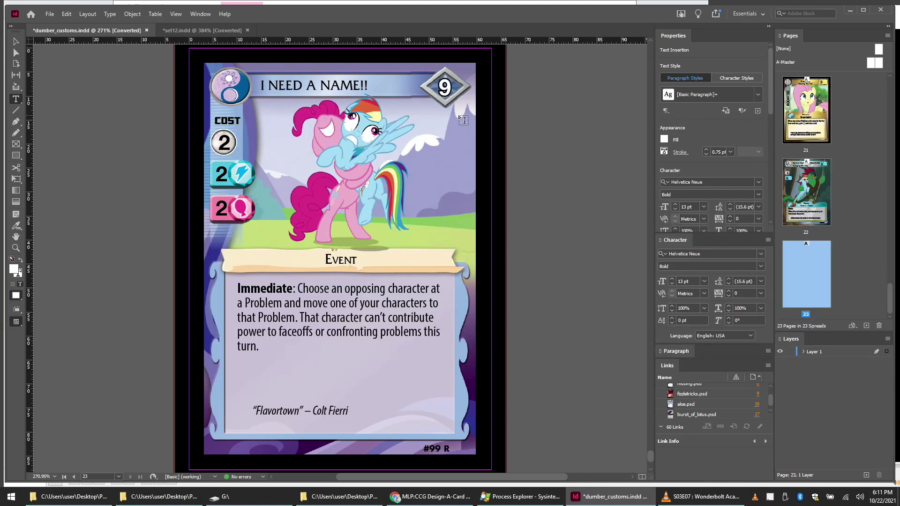
{"action": "key", "text": "BackSpace"}
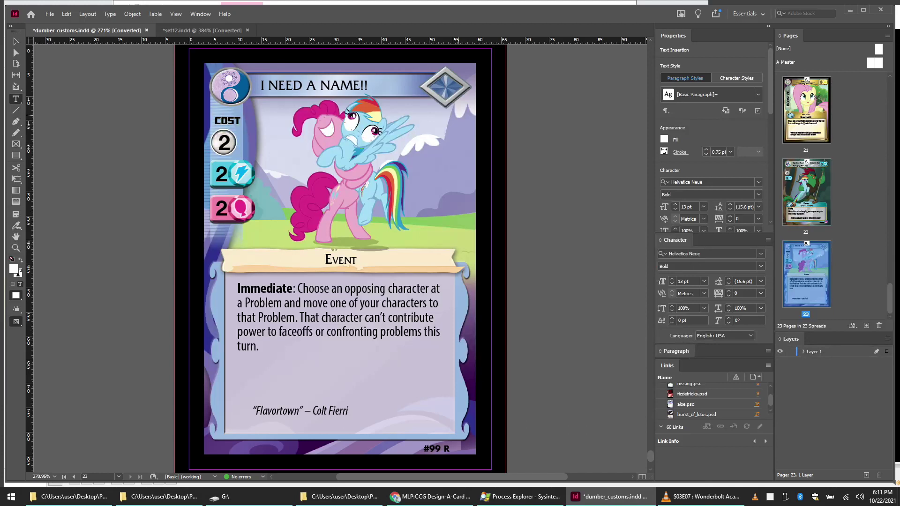
{"action": "type", "text": "3"}
{"action": "double_click", "coordinate": [445, 87]}
{"action": "type", "text": "4"}
Step: Split the first rules sentence in two so it reads "Choose an opposing character at a Problem. Move one of your characters to that Problem."
{"action": "left_click", "coordinate": [305, 318]}
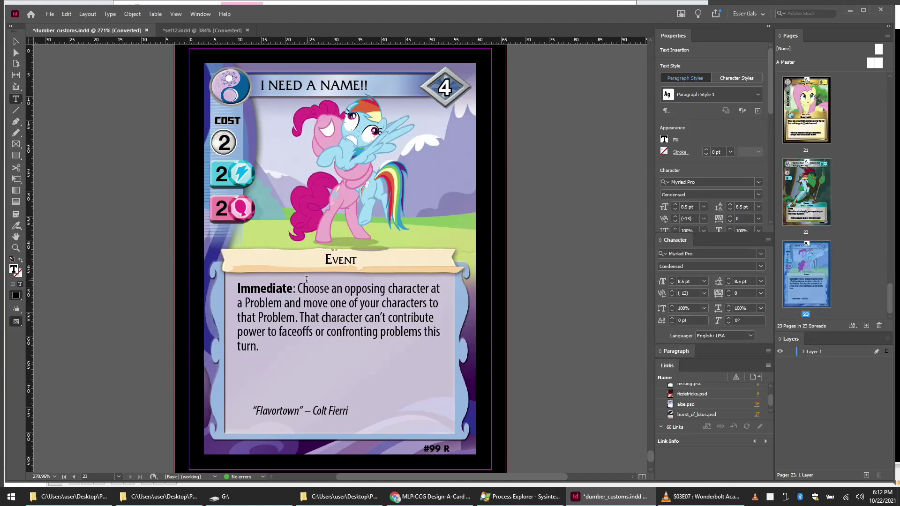
{"action": "left_click_drag", "start_coordinate": [298, 288], "coordinate": [304, 303]}
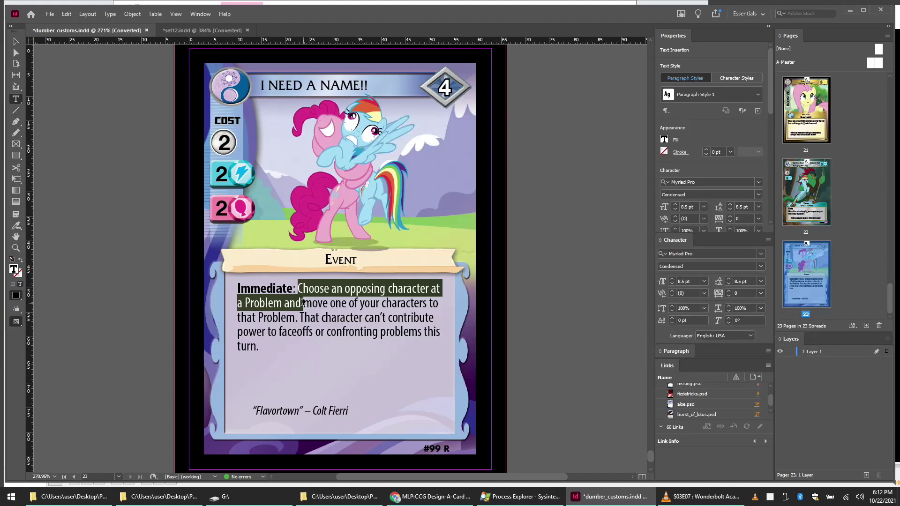
{"action": "left_click", "coordinate": [303, 304]}
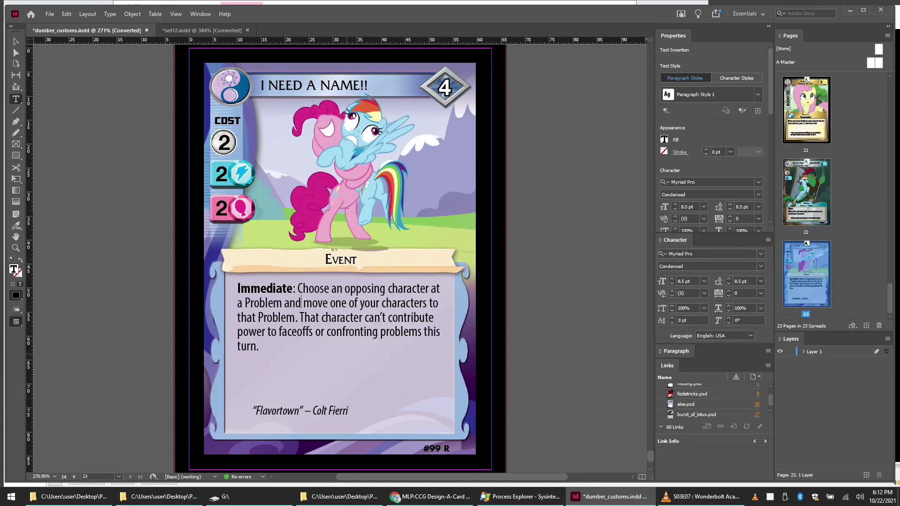
{"action": "key", "text": "BackSpace"}
{"action": "key", "text": "BackSpace"}
{"action": "key", "text": "BackSpace"}
{"action": "key", "text": "BackSpace"}
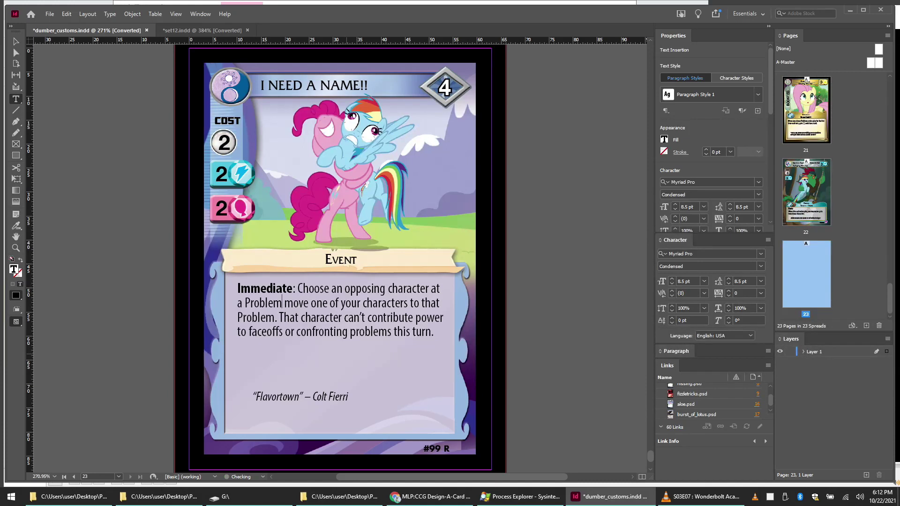
{"action": "type", "text": "."}
{"action": "key", "text": "Right"}
{"action": "key", "text": "Delete"}
{"action": "type", "text": "M"}
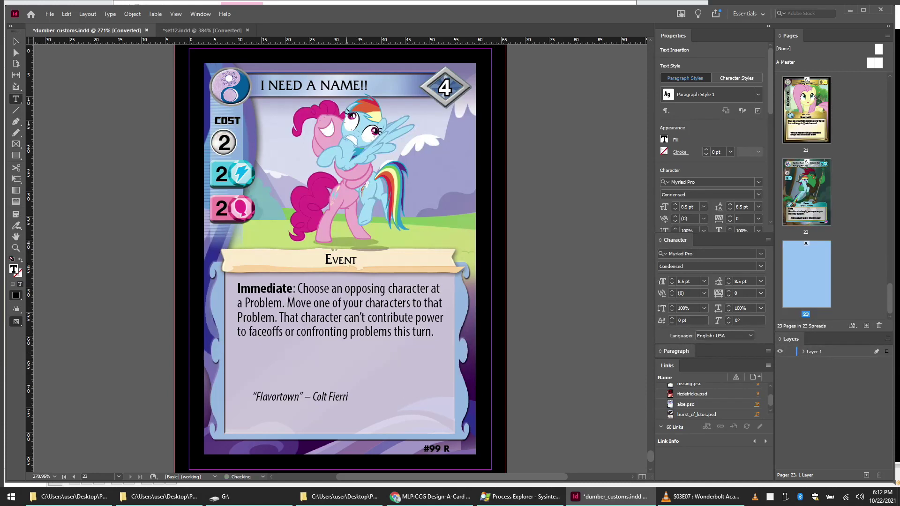
Step: Change "That character" to "Those characters" in the last sentence of the rules text
{"action": "key", "text": "Left"}
{"action": "key", "text": "Delete"}
{"action": "key", "text": "Delete"}
{"action": "key", "text": "Delete"}
{"action": "key", "text": "Delete"}
{"action": "key", "text": "Delete"}
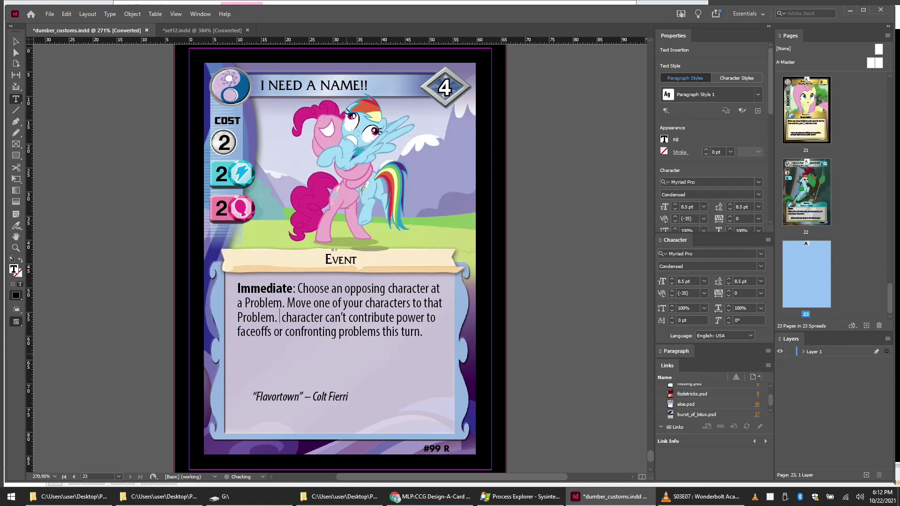
{"action": "type", "text": "Those "}
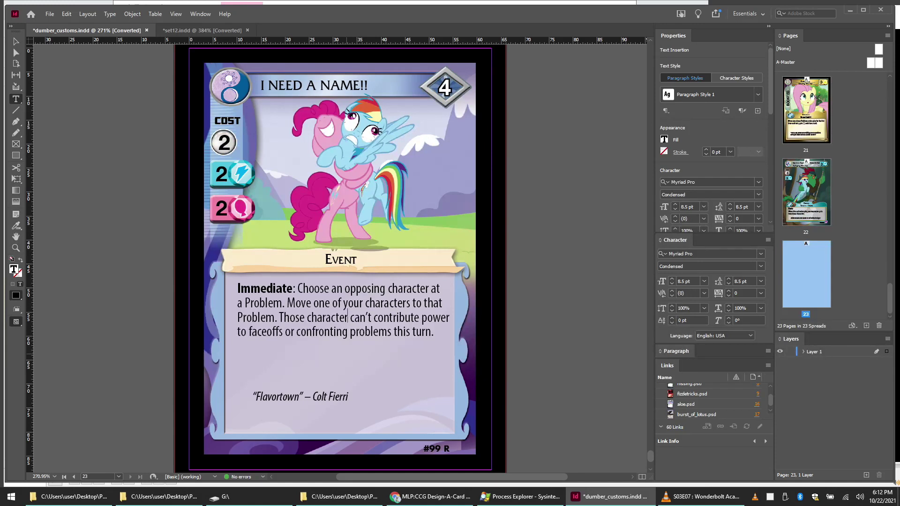
{"action": "type", "text": "s"}
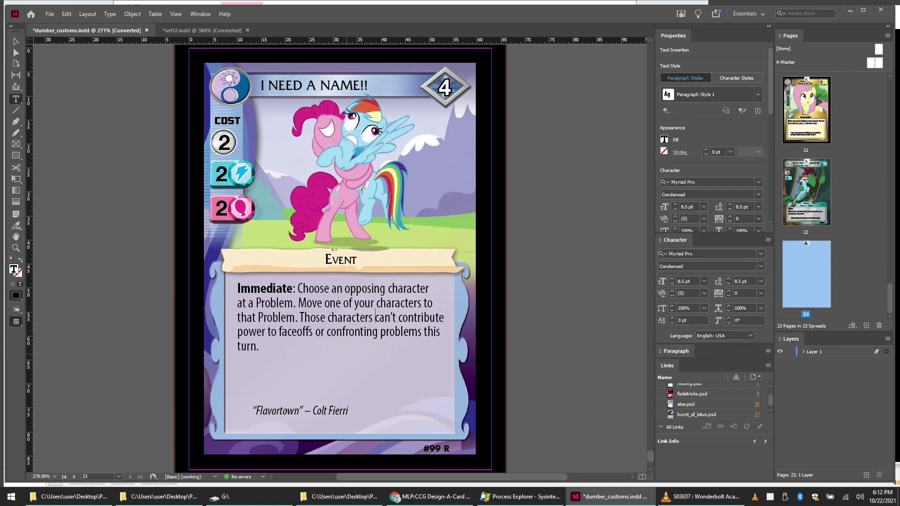
{"action": "left_click", "coordinate": [375, 304]}
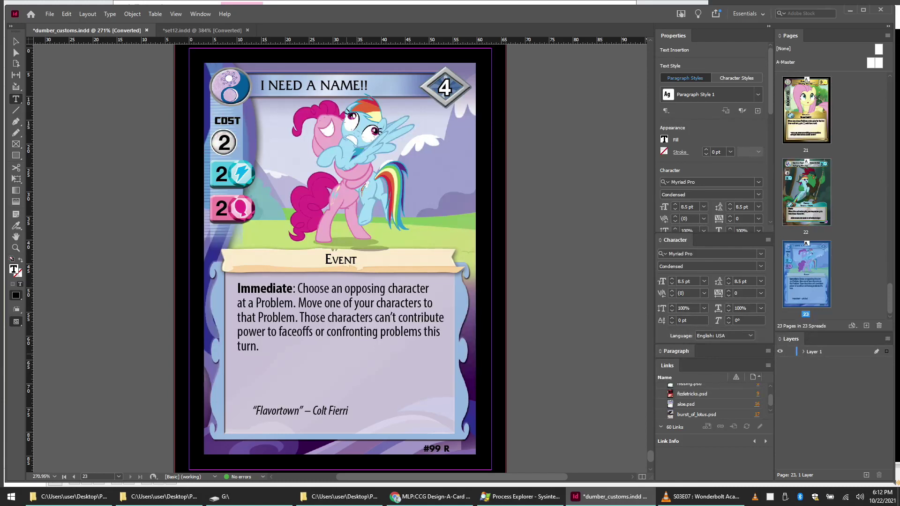
{"action": "left_click", "coordinate": [373, 317]}
{"action": "left_click", "coordinate": [304, 317]}
Step: Switch to File Explorer, find 6x12 Spice Up Your Life.mkv on Local Disk (G:), open it in VLC media player and pause playback
{"action": "key", "text": "alt+Tab"}
{"action": "scroll", "coordinate": [417, 178], "scroll_direction": "down", "scroll_amount": 3}
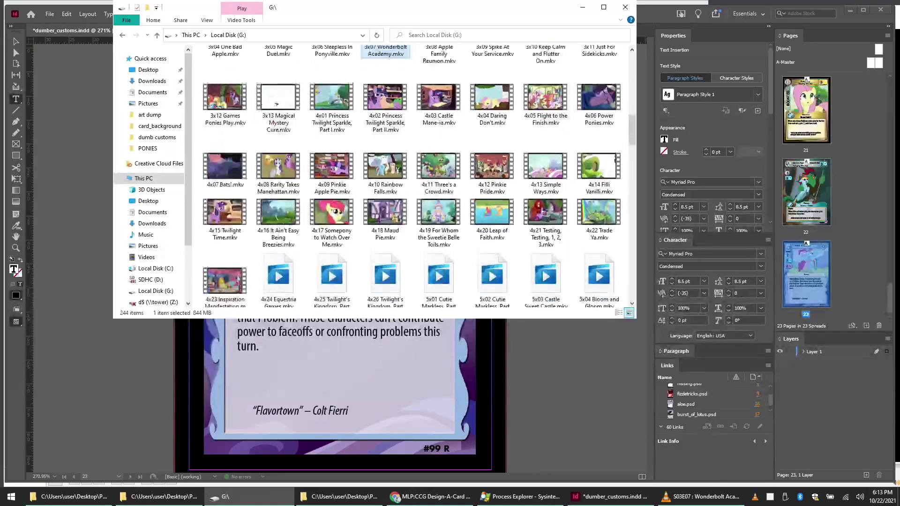
{"action": "scroll", "coordinate": [419, 176], "scroll_direction": "down", "scroll_amount": 5}
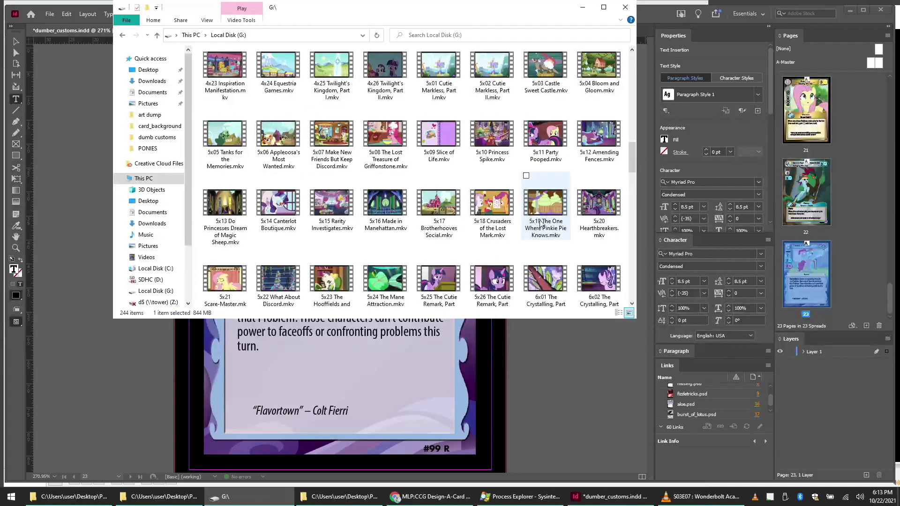
{"action": "scroll", "coordinate": [540, 227], "scroll_direction": "down", "scroll_amount": 1}
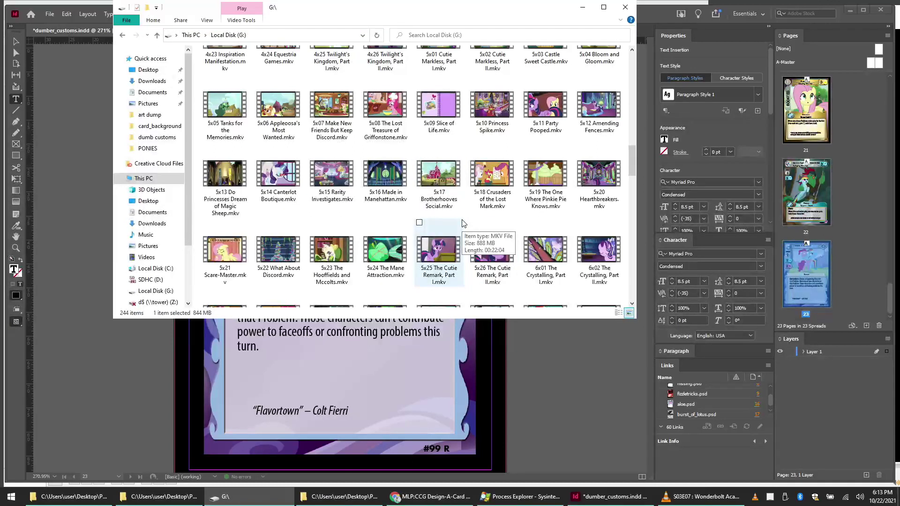
{"action": "scroll", "coordinate": [462, 223], "scroll_direction": "down", "scroll_amount": 1}
{"action": "scroll", "coordinate": [462, 223], "scroll_direction": "down", "scroll_amount": 2}
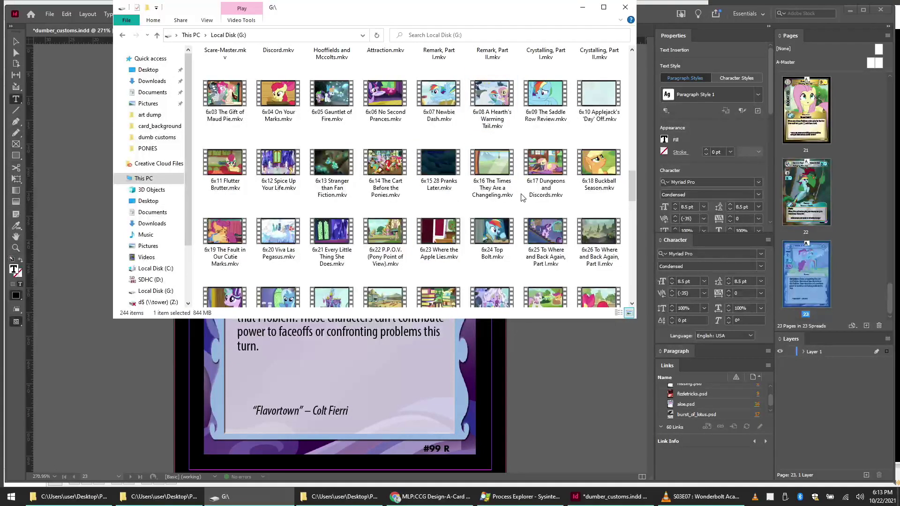
{"action": "right_click", "coordinate": [275, 184]}
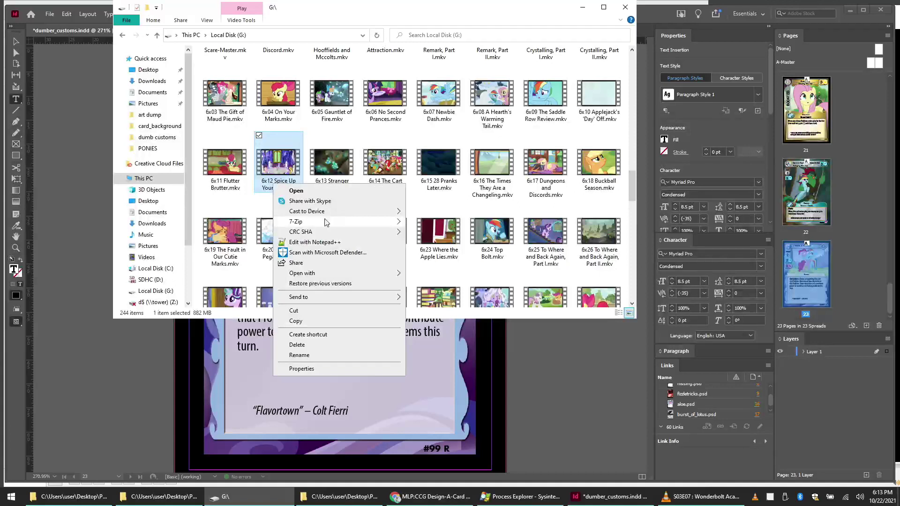
{"action": "mouse_move", "coordinate": [328, 273]}
{"action": "left_click", "coordinate": [459, 294]}
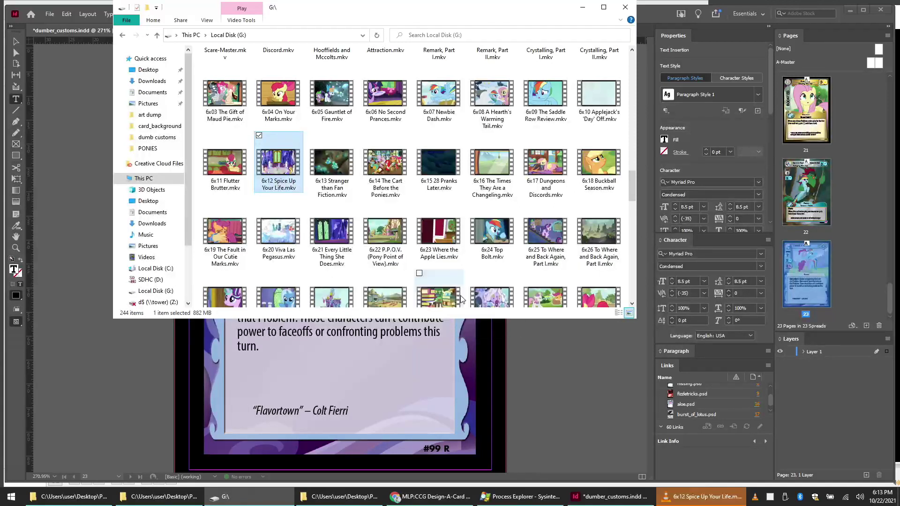
{"action": "left_click", "coordinate": [697, 498]}
{"action": "key", "text": "space"}
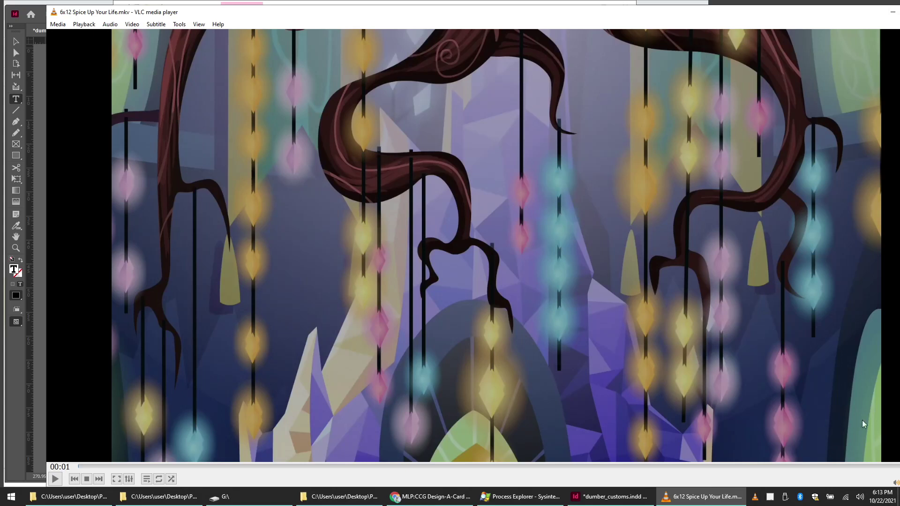
Step: Scan the episode backward from about 20:08 to 11:36, examining the frames for a suitable scene
{"action": "left_click", "coordinate": [842, 467]}
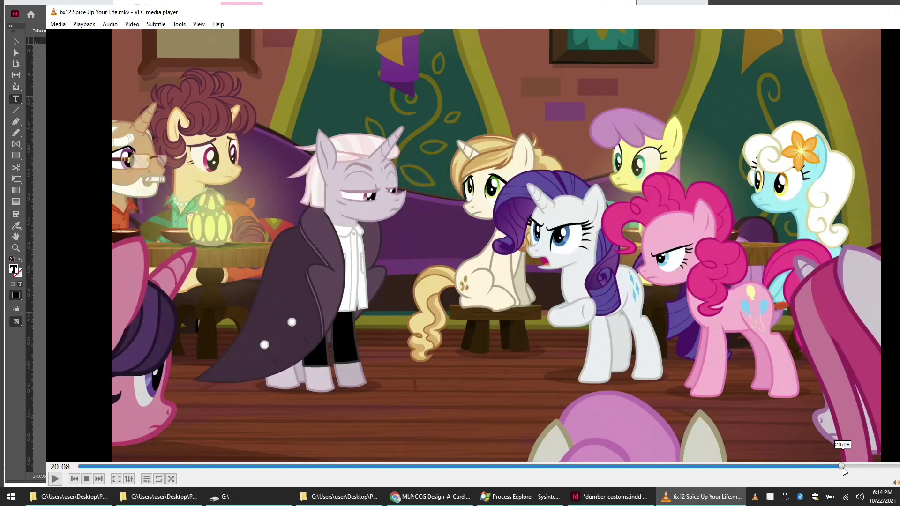
{"action": "left_click", "coordinate": [834, 466]}
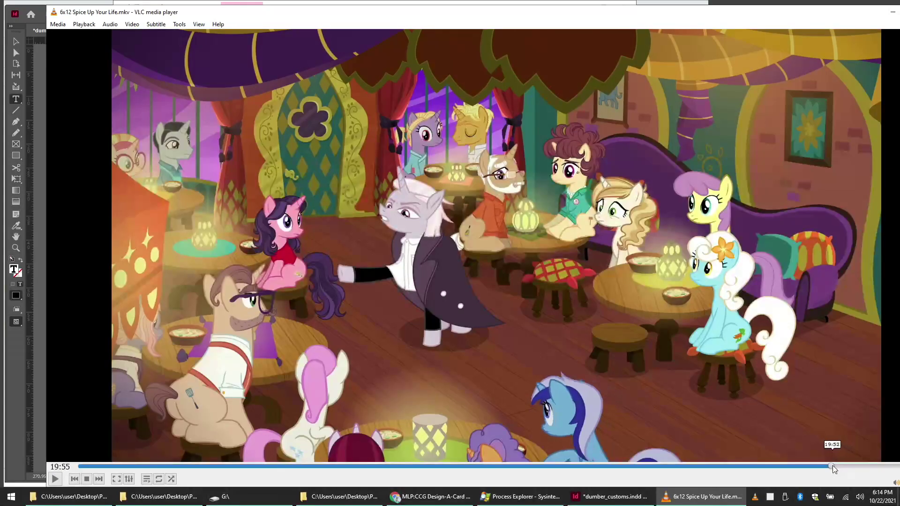
{"action": "left_click_drag", "start_coordinate": [832, 465], "coordinate": [826, 466]}
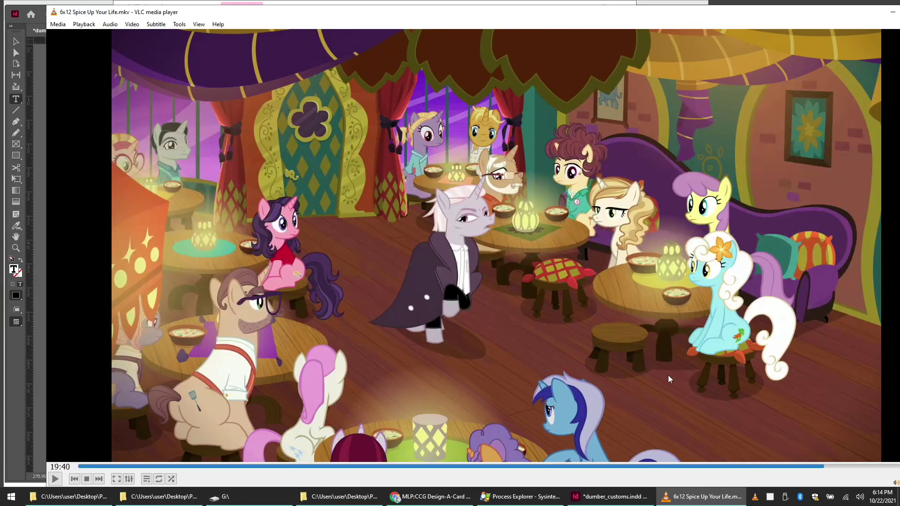
{"action": "left_click", "coordinate": [820, 467]}
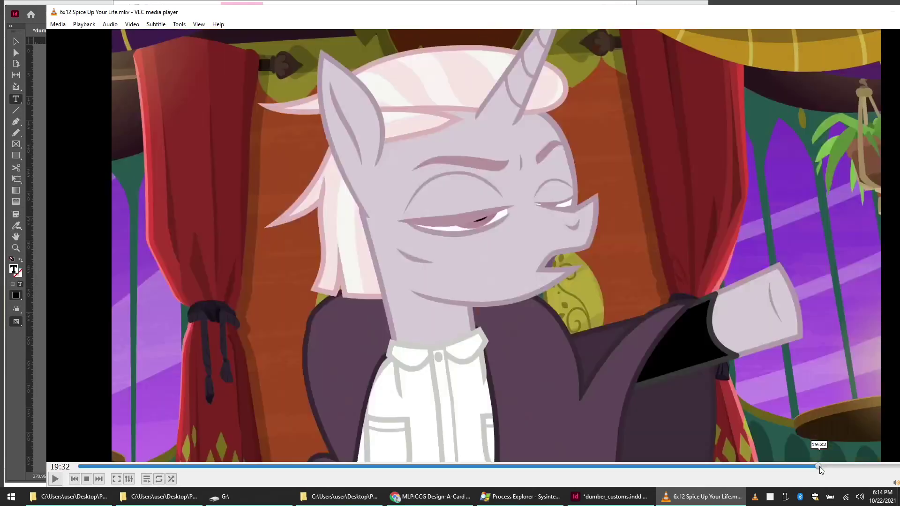
{"action": "left_click", "coordinate": [817, 467]}
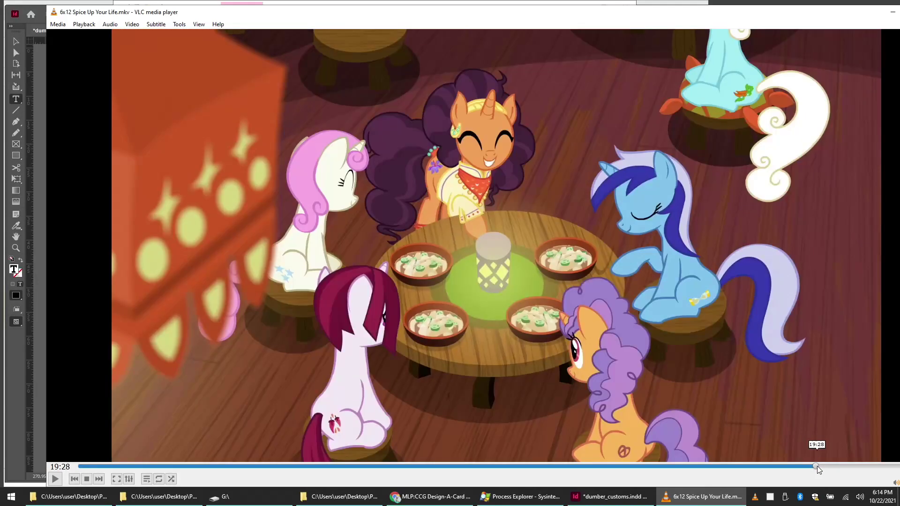
{"action": "left_click", "coordinate": [814, 467]}
{"action": "left_click", "coordinate": [810, 466]}
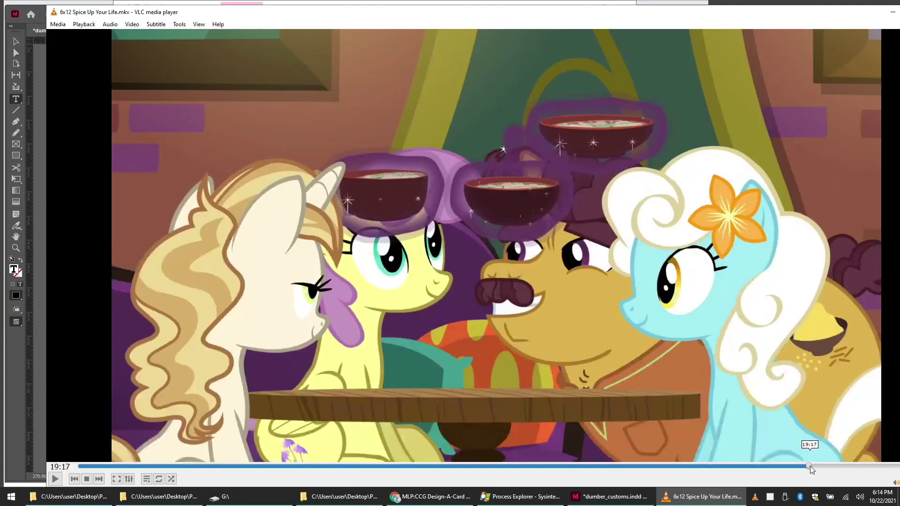
{"action": "left_click", "coordinate": [801, 467]}
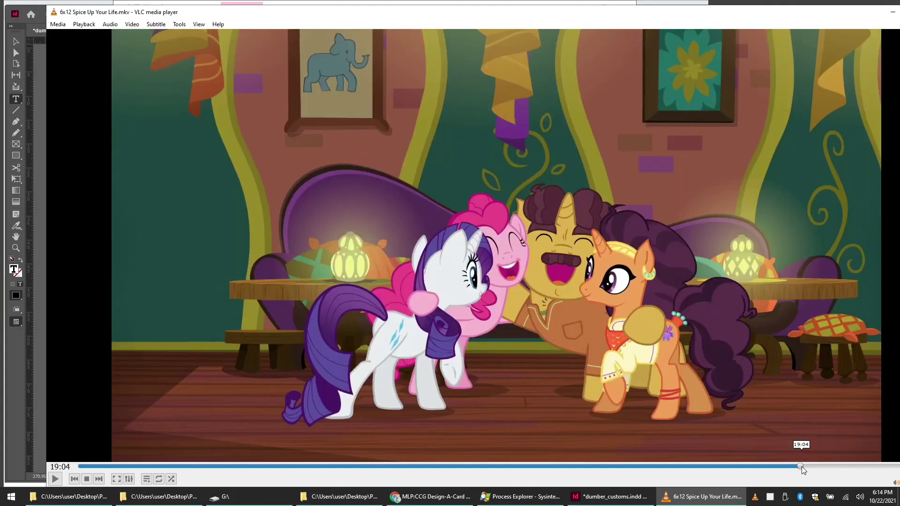
{"action": "left_click", "coordinate": [798, 467]}
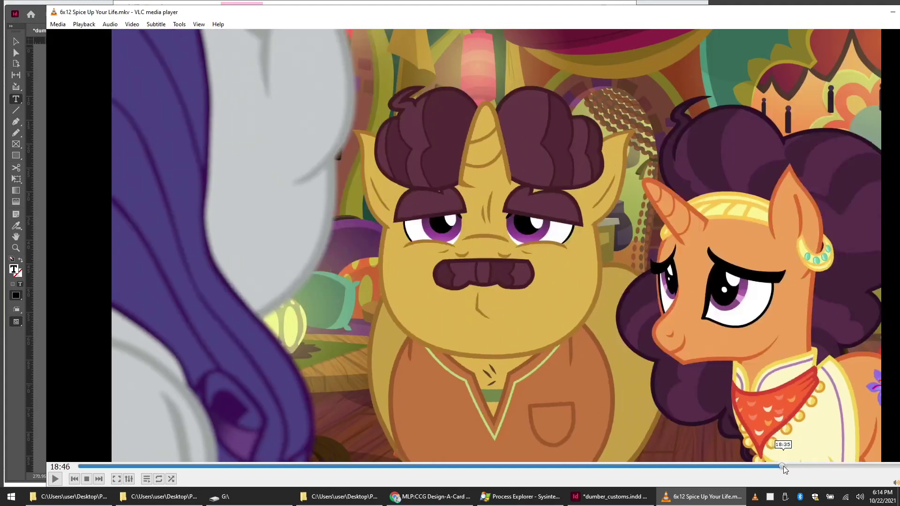
{"action": "left_click_drag", "start_coordinate": [783, 466], "coordinate": [761, 467]}
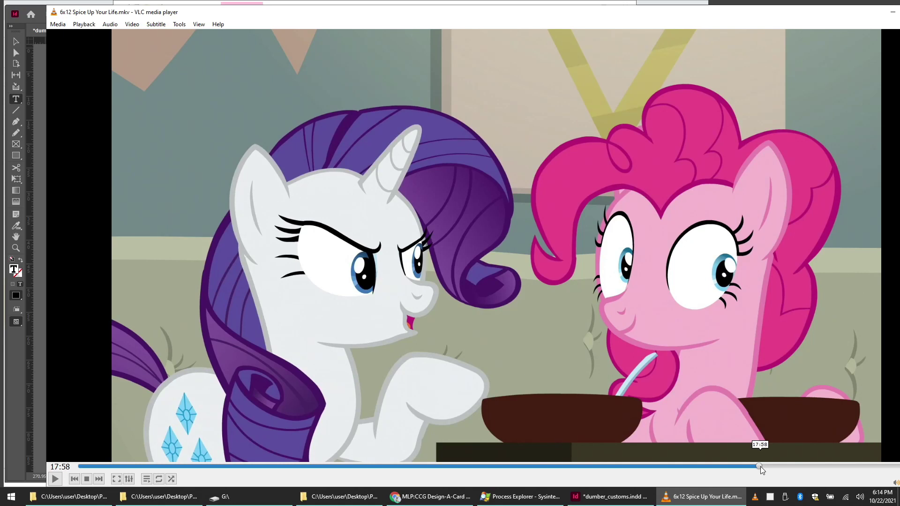
{"action": "left_click_drag", "start_coordinate": [760, 466], "coordinate": [695, 470]}
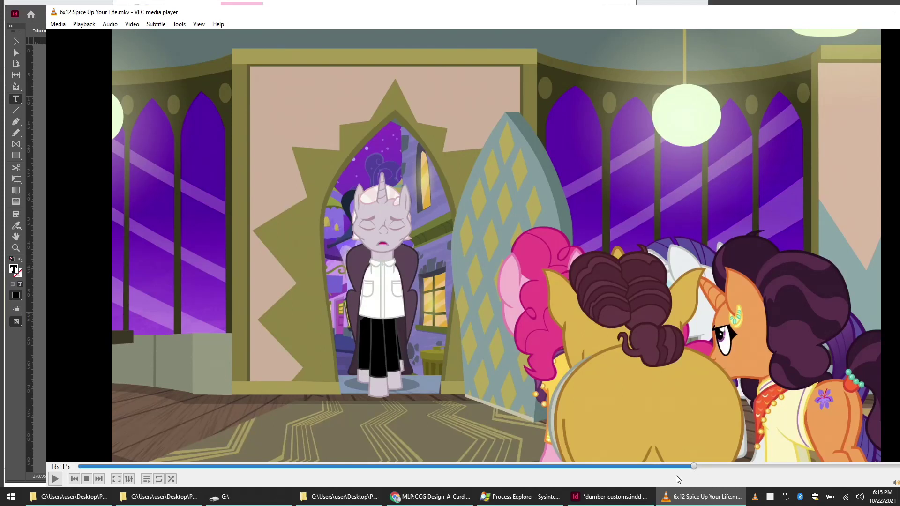
{"action": "left_click_drag", "start_coordinate": [695, 470], "coordinate": [677, 472]}
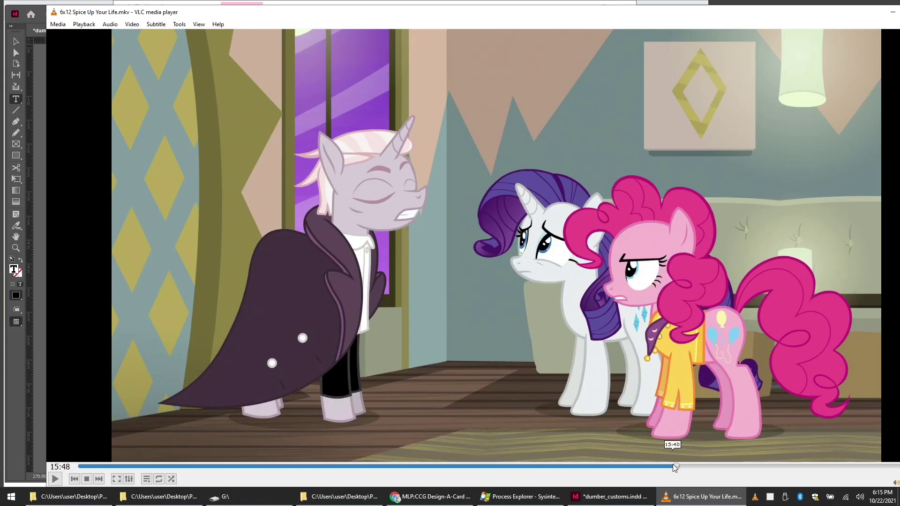
{"action": "left_click_drag", "start_coordinate": [677, 466], "coordinate": [615, 466]}
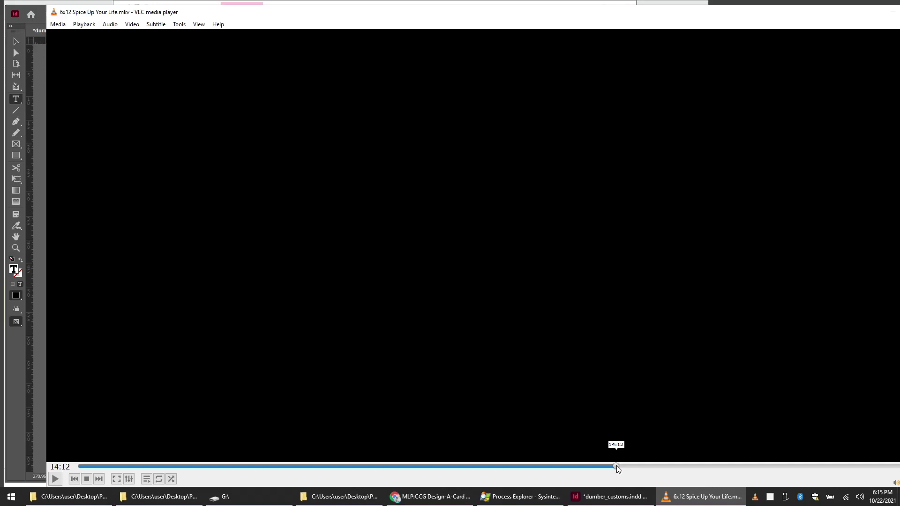
{"action": "left_click_drag", "start_coordinate": [617, 467], "coordinate": [518, 466]}
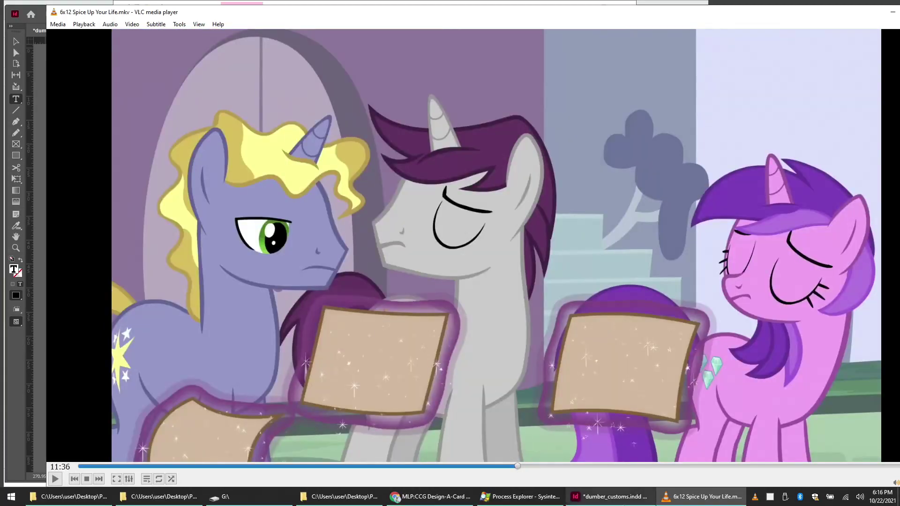
Step: Switch to dumber_customs.indd in InDesign and replace the event card's placeholder title with "Pinkie Squees"
{"action": "left_click", "coordinate": [624, 500]}
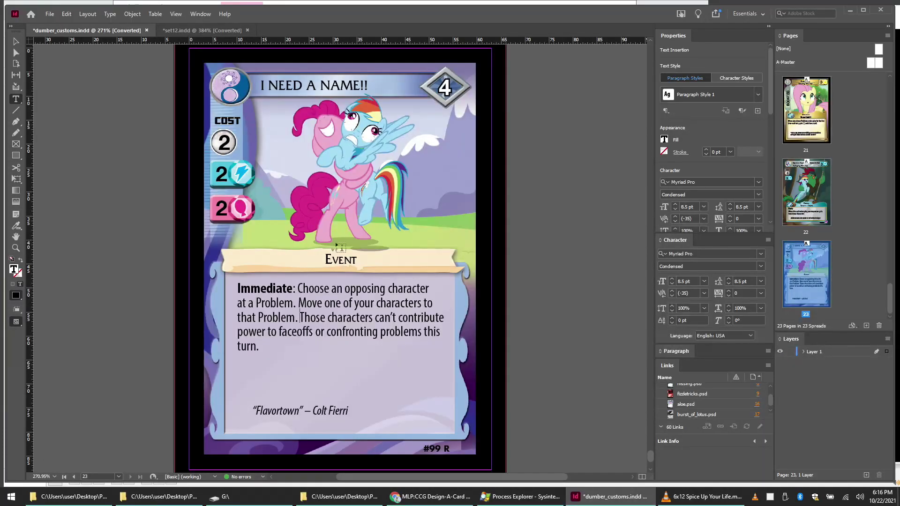
{"action": "triple_click", "coordinate": [357, 85]}
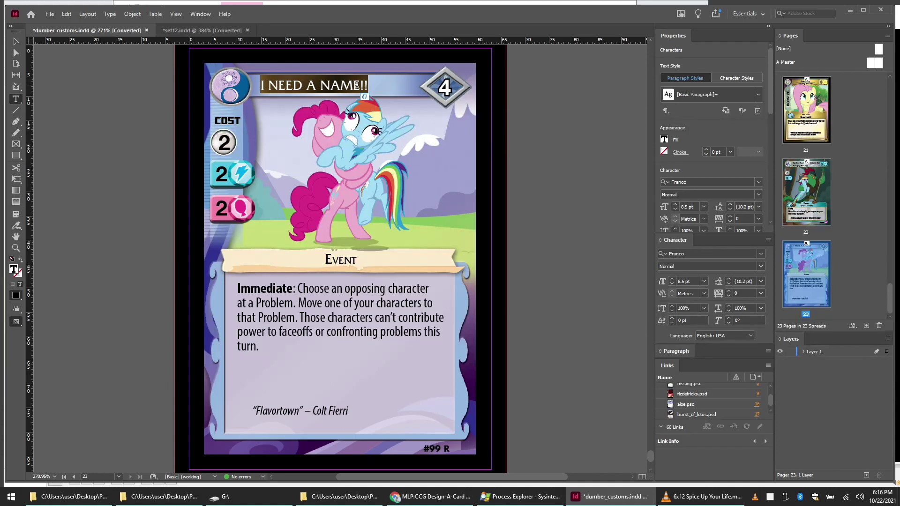
{"action": "left_click_drag", "start_coordinate": [356, 84], "coordinate": [368, 85]}
{"action": "type", "text": "Pin"}
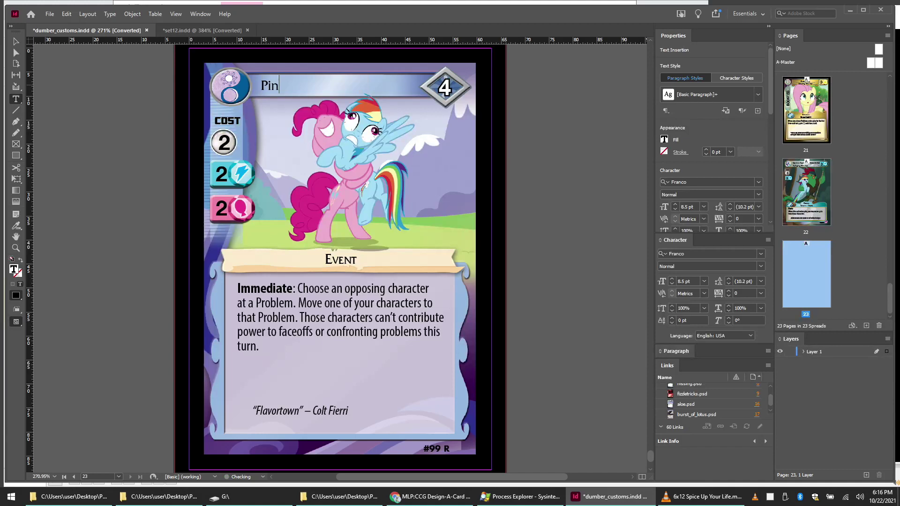
{"action": "type", "text": "kie Squees"}
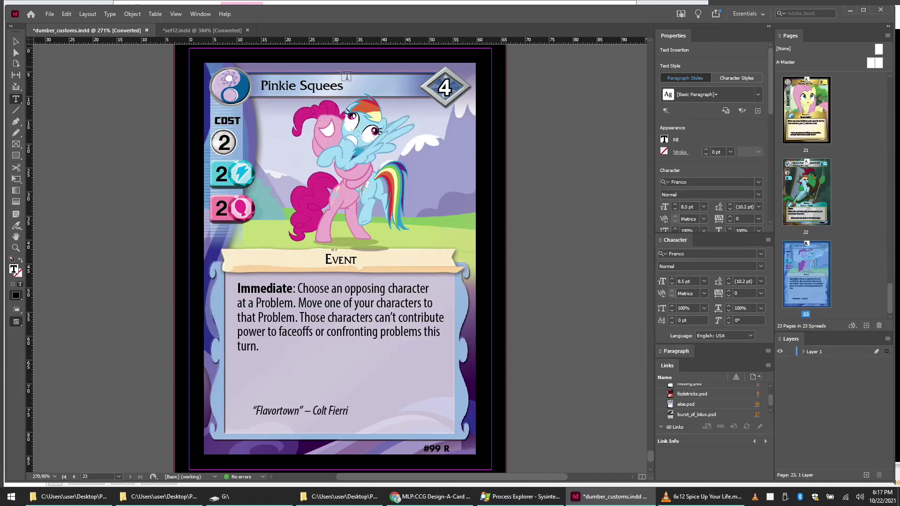
{"action": "left_click_drag", "start_coordinate": [342, 88], "coordinate": [261, 86]}
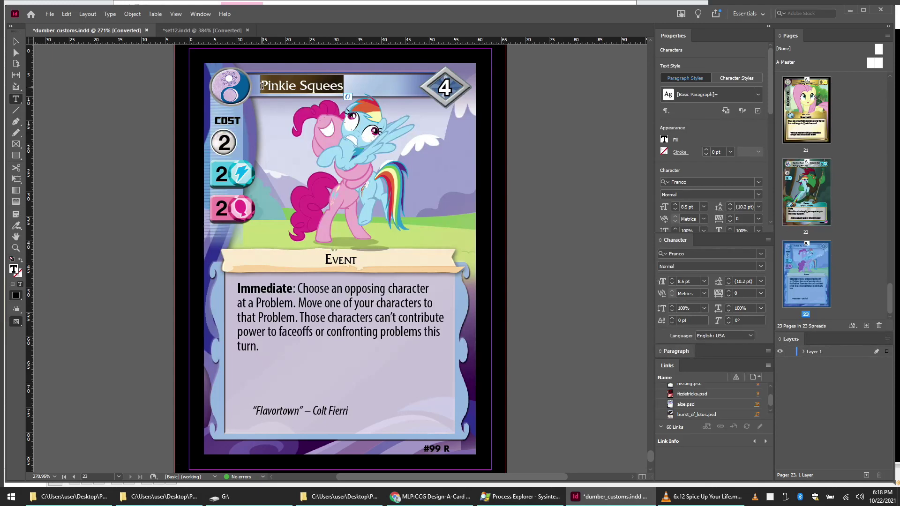
{"action": "type", "text": "Farewell Hugs"}
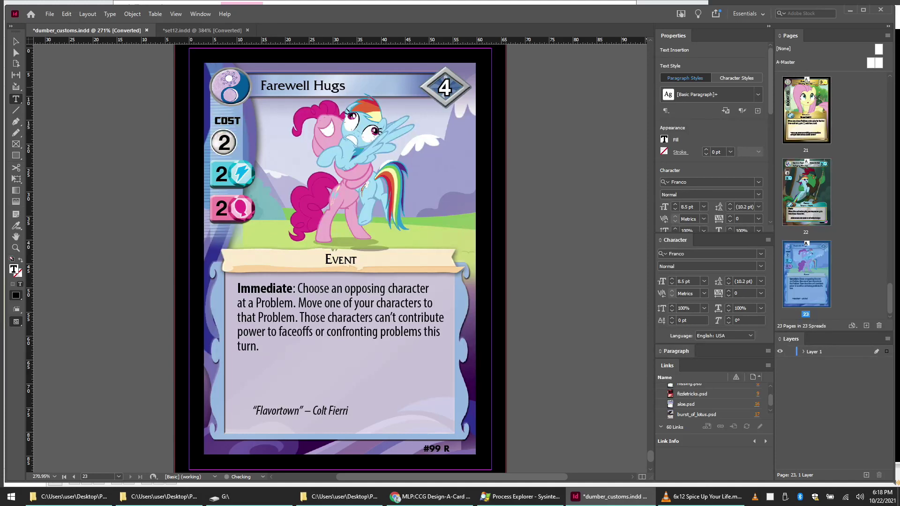
{"action": "key", "text": "ctrl+z"}
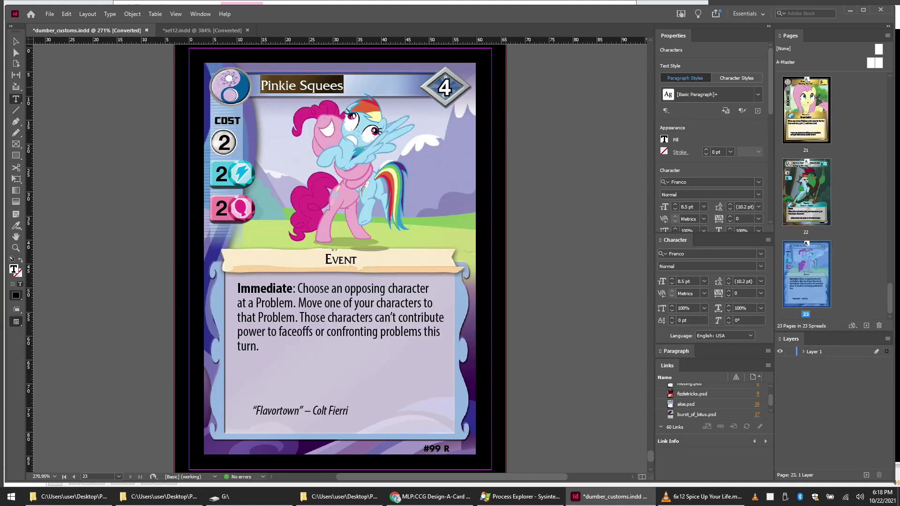
Step: Correct the ending of the event card's title so it reads "Pinkie Squeeze"
{"action": "key", "text": "Right"}
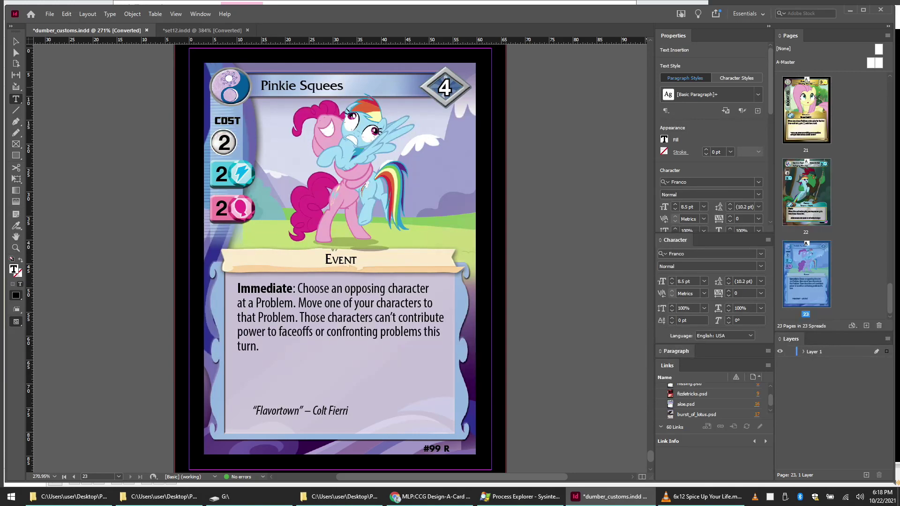
{"action": "type", "text": "e"}
{"action": "key", "text": "BackSpace"}
{"action": "key", "text": "BackSpace"}
{"action": "type", "text": "ze"}
Step: Change the rarity letter after the card number #99 to a capital U
{"action": "left_click", "coordinate": [446, 447]}
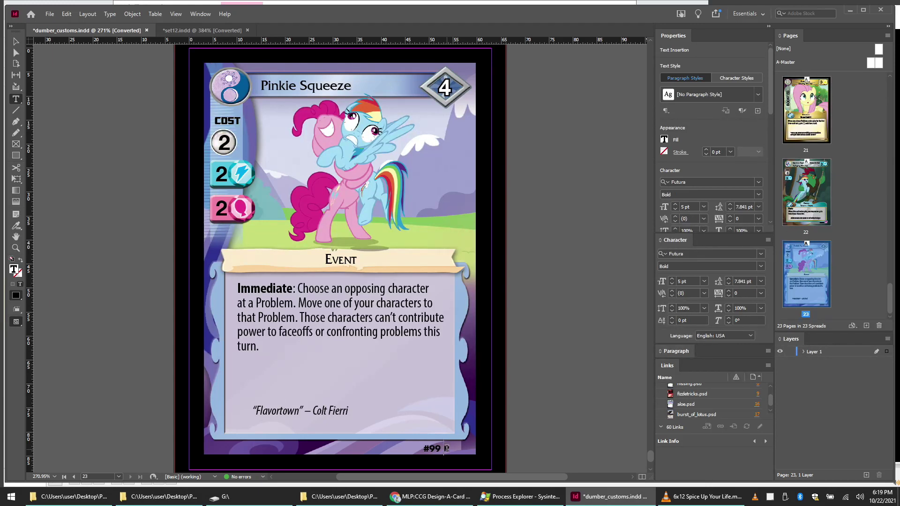
{"action": "key", "text": "BackSpace"}
{"action": "type", "text": "u"}
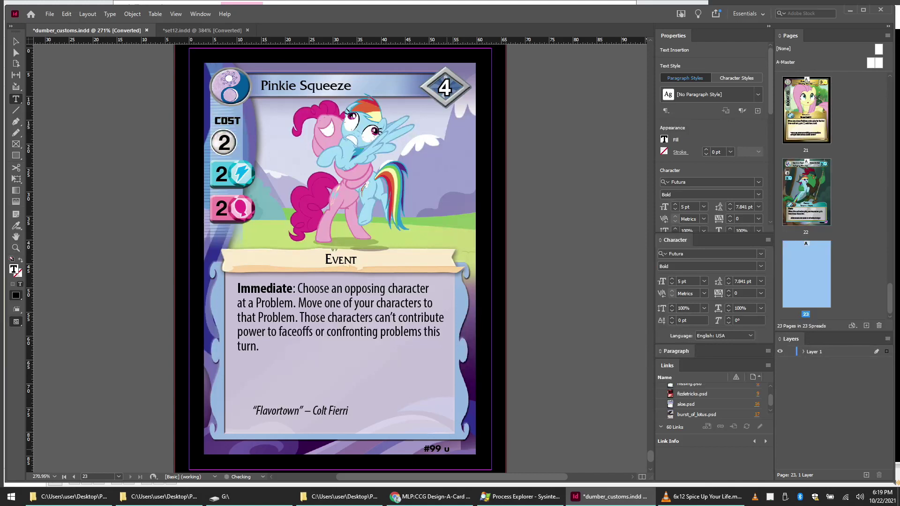
{"action": "key", "text": "BackSpace"}
{"action": "type", "text": "U"}
{"action": "double_click", "coordinate": [283, 410]}
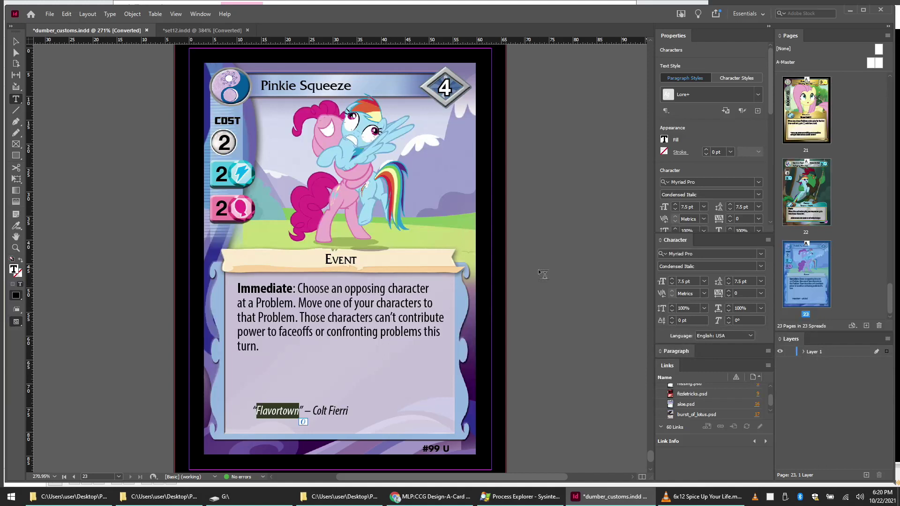
{"action": "left_click", "coordinate": [565, 313]}
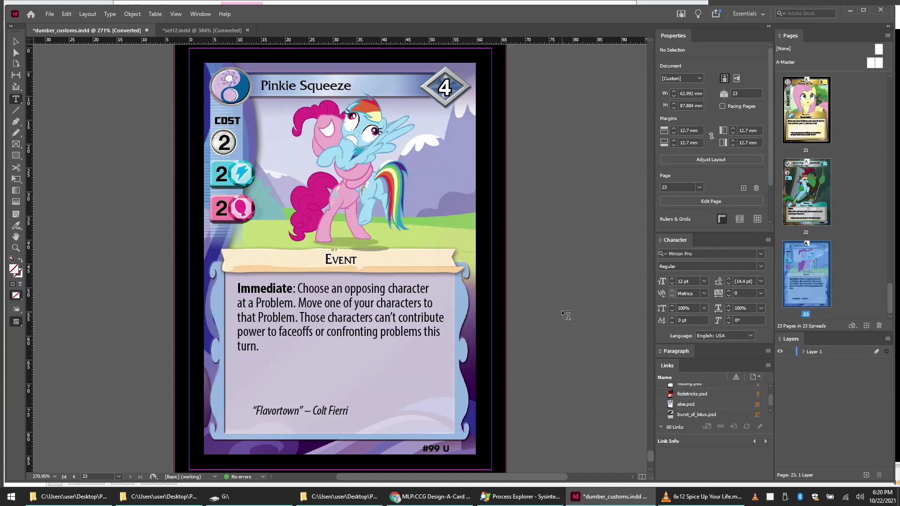
Step: Save the layout as dumber_customs.indd in InDesign 2021 document format, replacing the existing file in the layout folder
{"action": "key", "text": "ctrl+shift+s"}
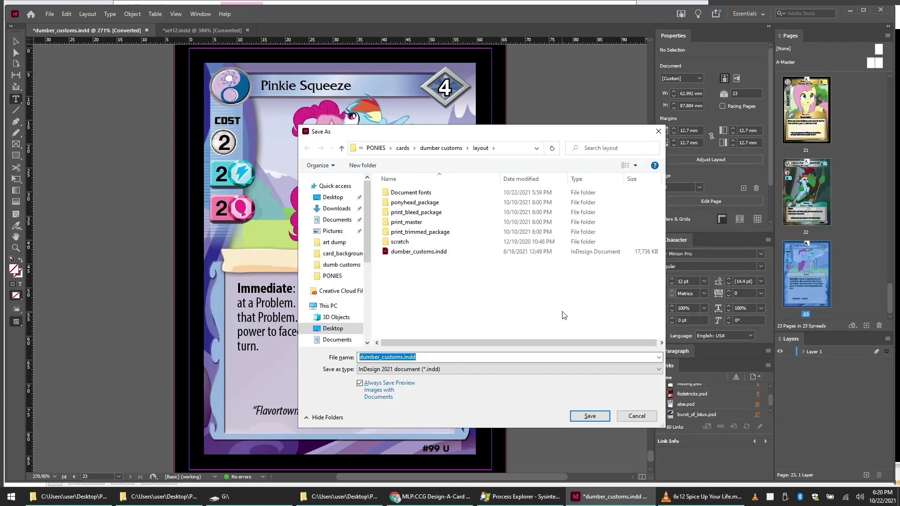
{"action": "key", "text": "Return"}
{"action": "key", "text": "Escape"}
{"action": "key", "text": "alt+t"}
{"action": "key", "text": "alt+Down"}
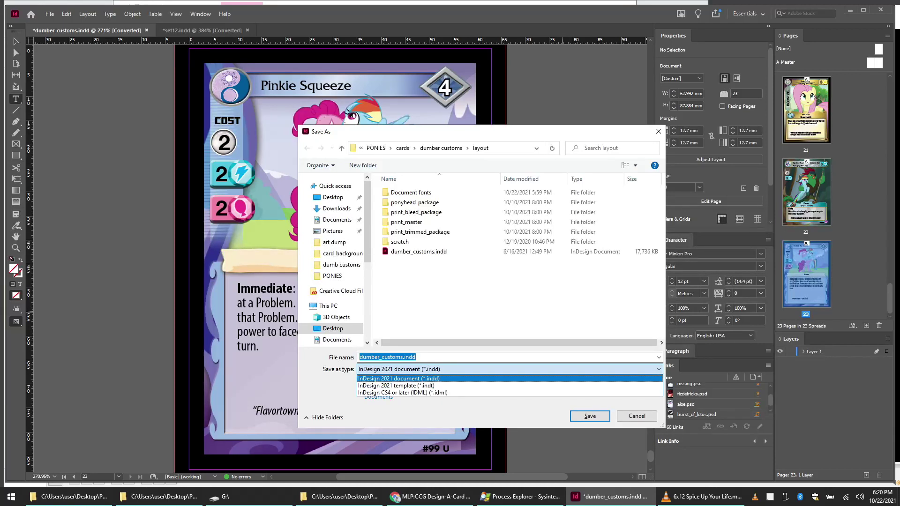
{"action": "key", "text": "Return"}
{"action": "key", "text": "Return"}
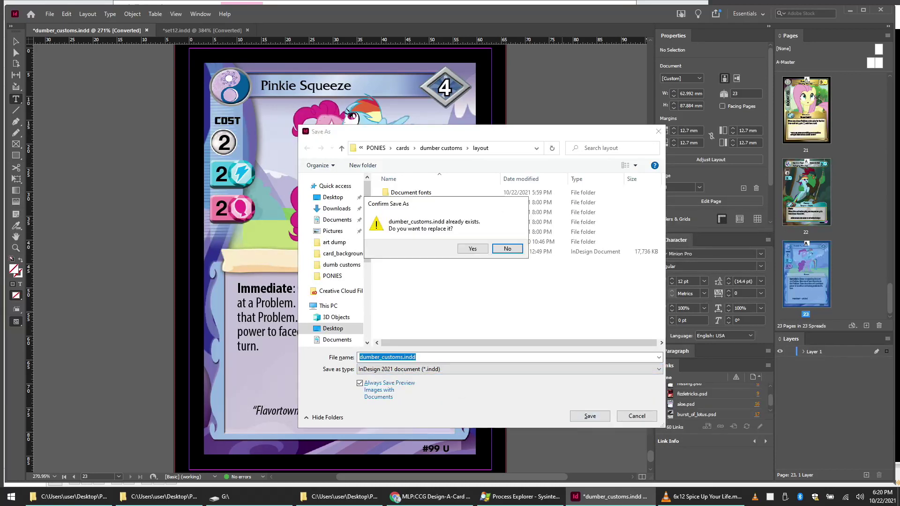
{"action": "key", "text": "y"}
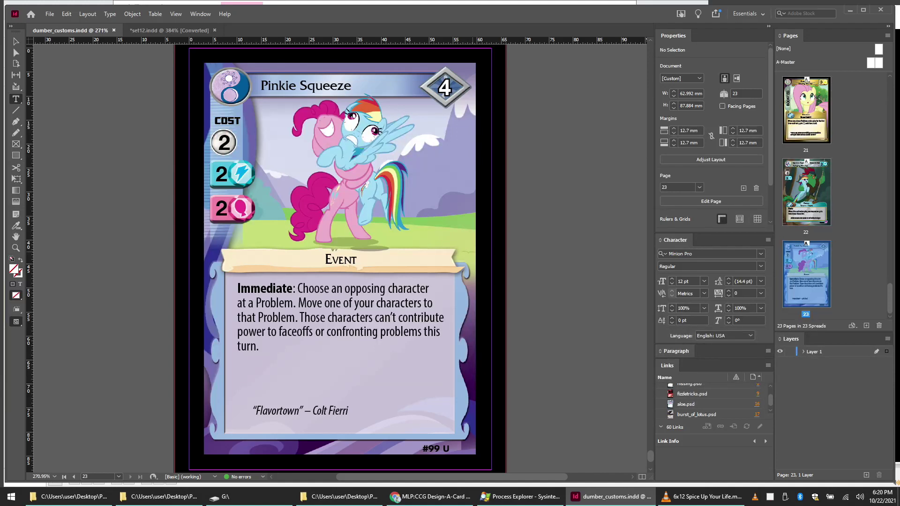
Step: Switch to the MLP:CCG Design-A-Card presentation in Google Slides and present it full screen from the "Philosophy of design and curation" slide
{"action": "key", "text": "alt+Tab"}
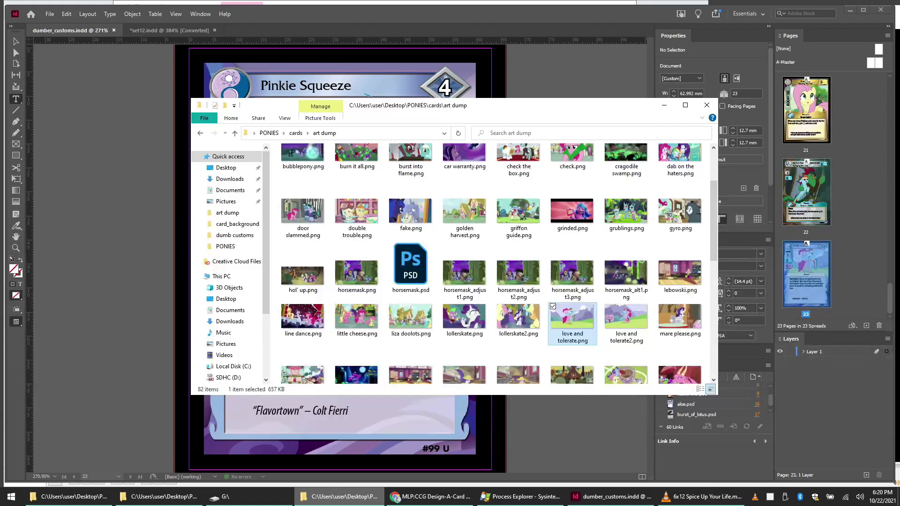
{"action": "key", "text": "alt+Tab"}
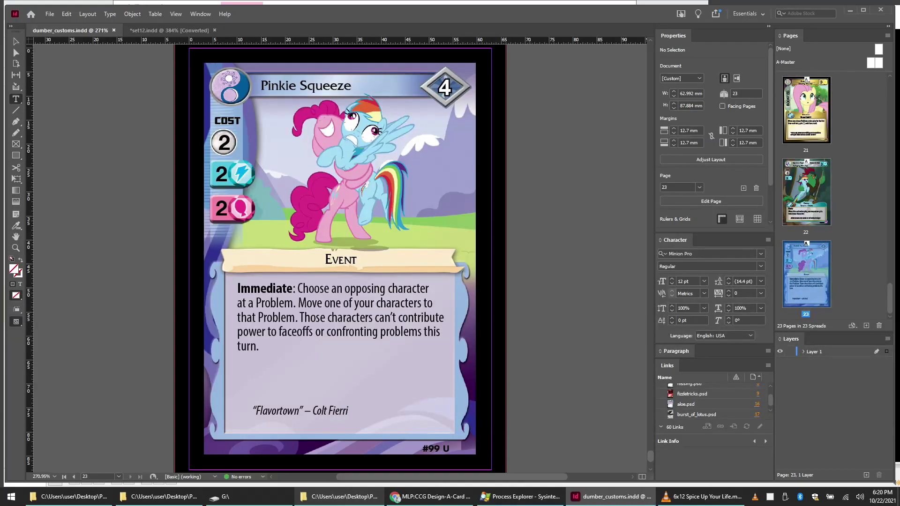
{"action": "key", "text": "alt+Tab"}
{"action": "key", "text": "alt+Tab"}
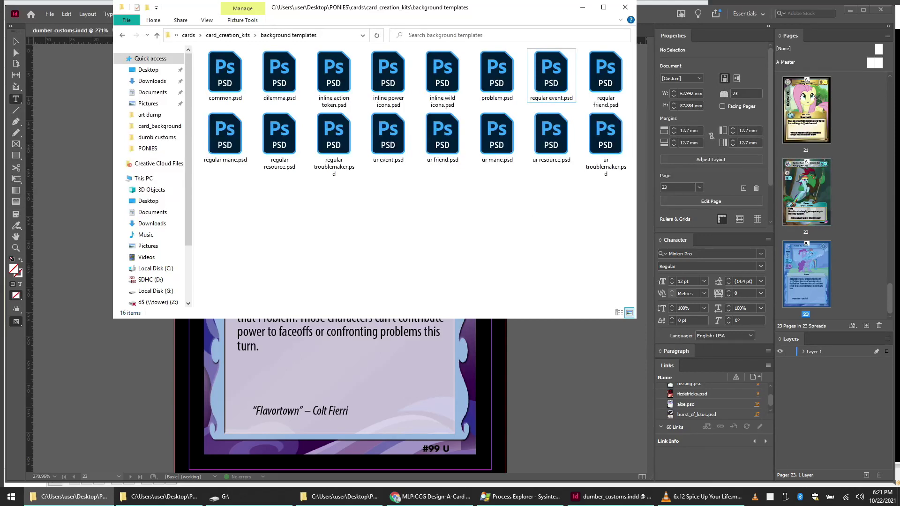
{"action": "key", "text": "alt+Tab"}
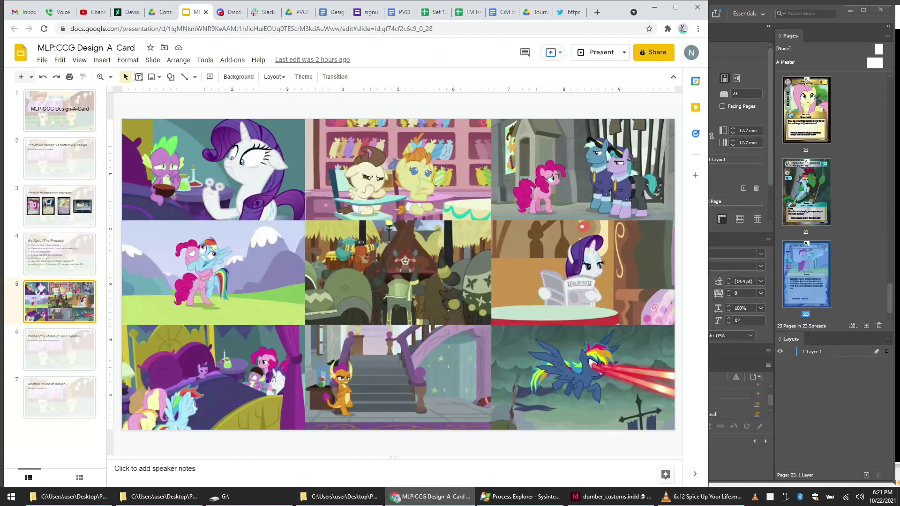
{"action": "key", "text": "Down"}
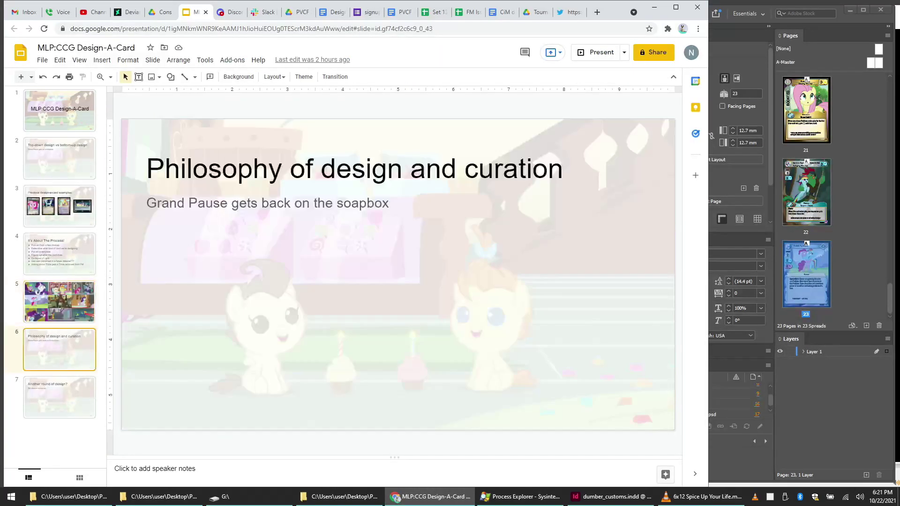
{"action": "key", "text": "ctrl+F5"}
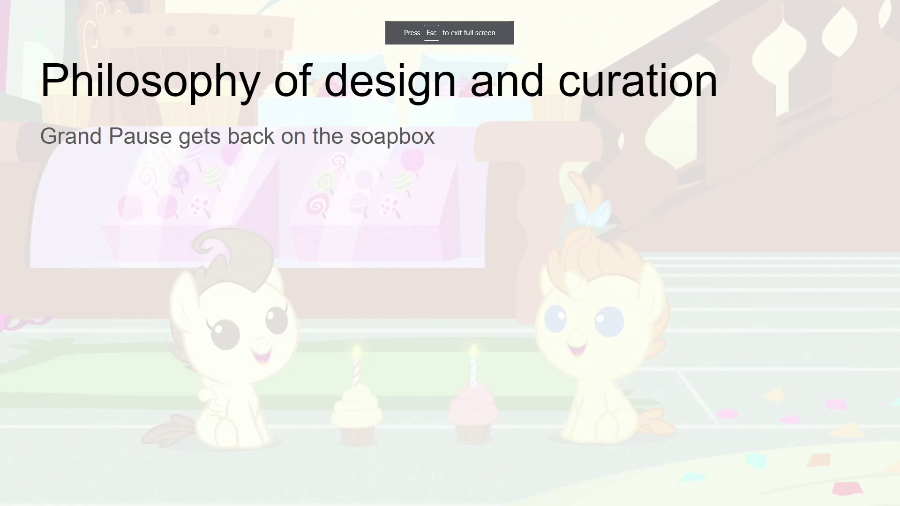
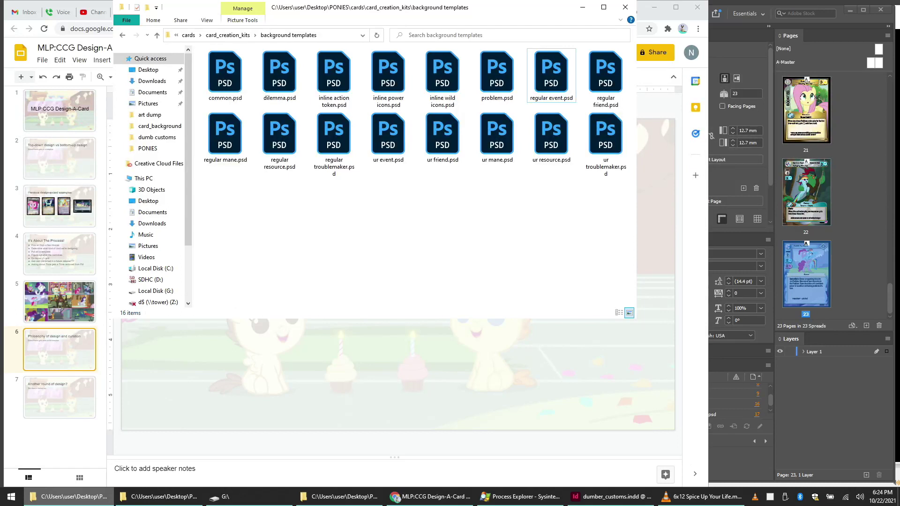
Step: Switch from the presentation to File Explorer and open the set11 print_master folder under the cards folder's layout files
{"action": "key", "text": "alt+Tab"}
{"action": "key", "text": "alt+Left"}
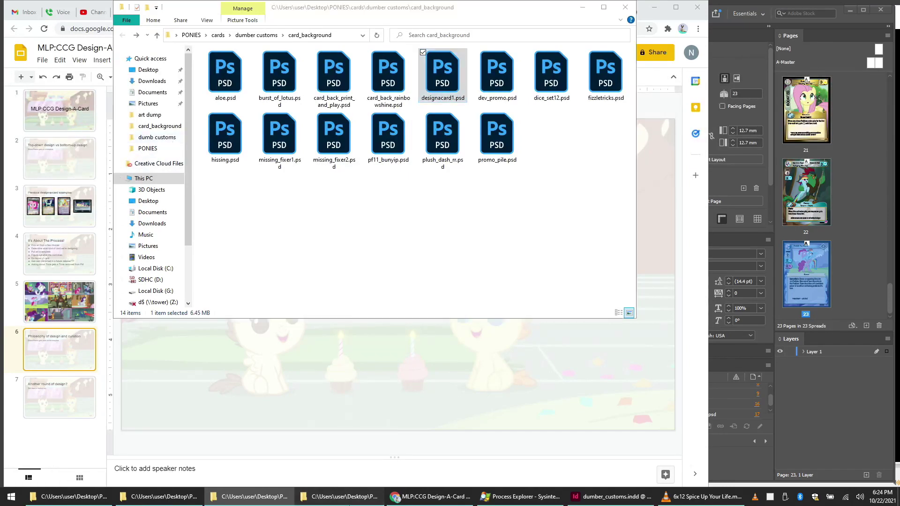
{"action": "left_click", "coordinate": [339, 496]}
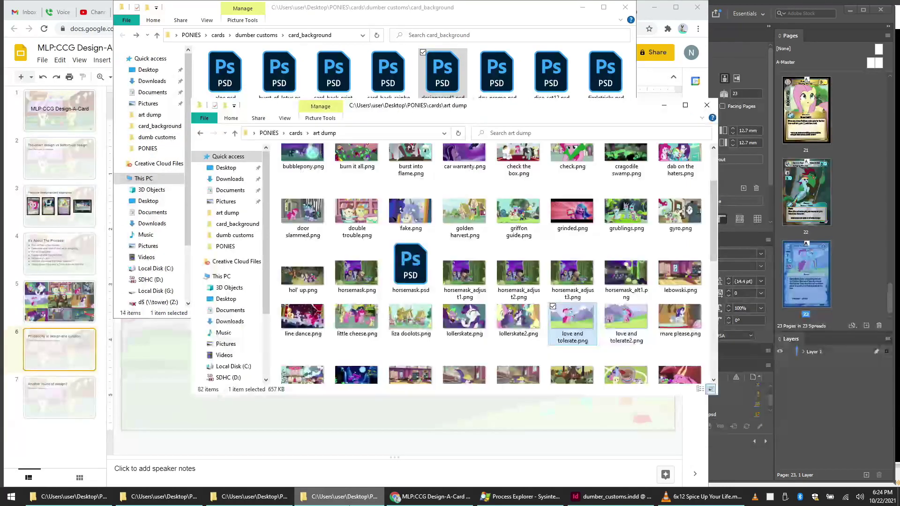
{"action": "left_click", "coordinate": [218, 35]}
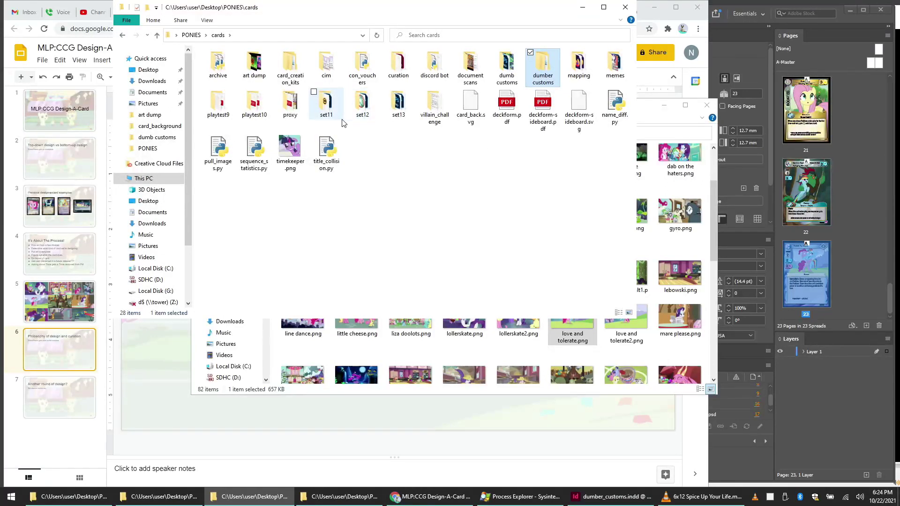
{"action": "double_click", "coordinate": [342, 121]}
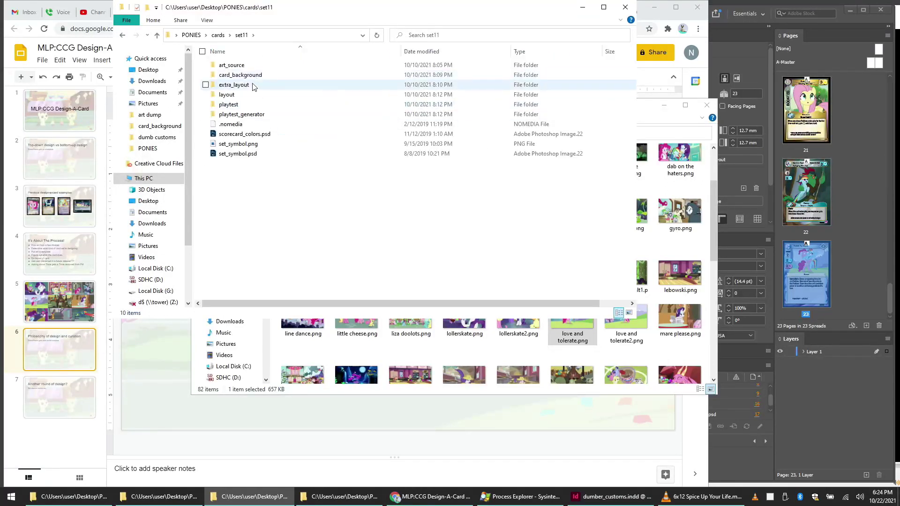
{"action": "double_click", "coordinate": [227, 95]}
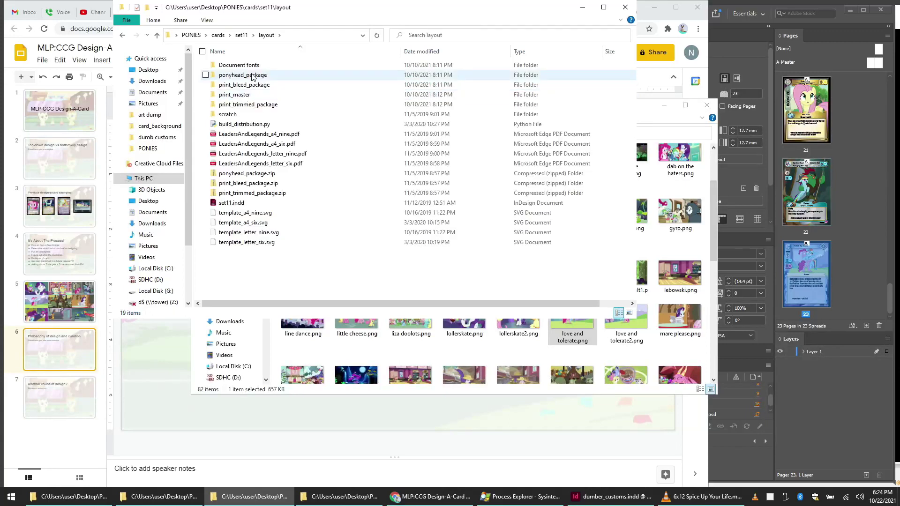
{"action": "double_click", "coordinate": [248, 97]}
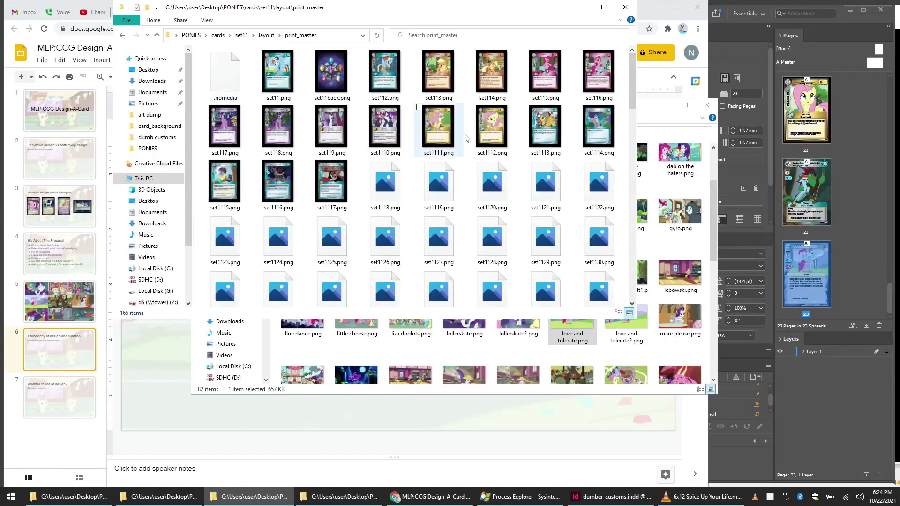
Step: View the Party Cannoneer card image set116.png, close it, and present the "Philosophy of design and curation" slide full screen again
{"action": "double_click", "coordinate": [599, 88]}
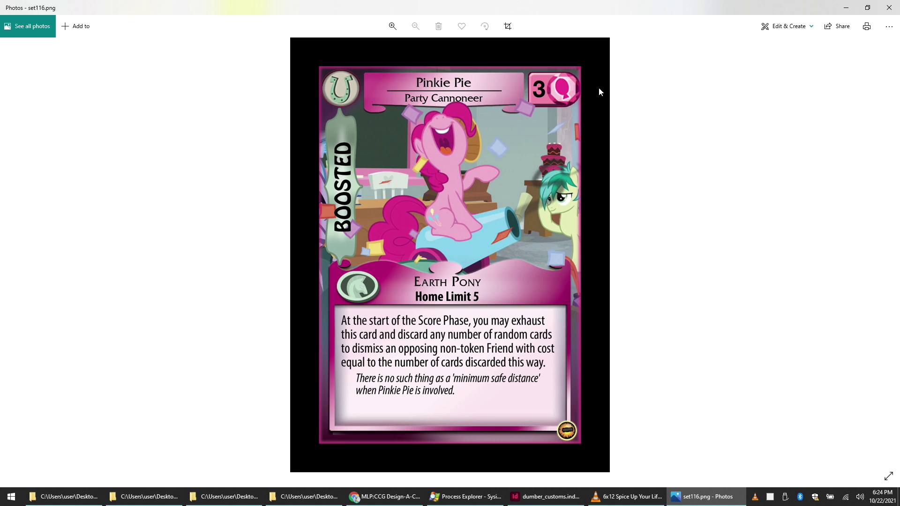
{"action": "left_click", "coordinate": [890, 8]}
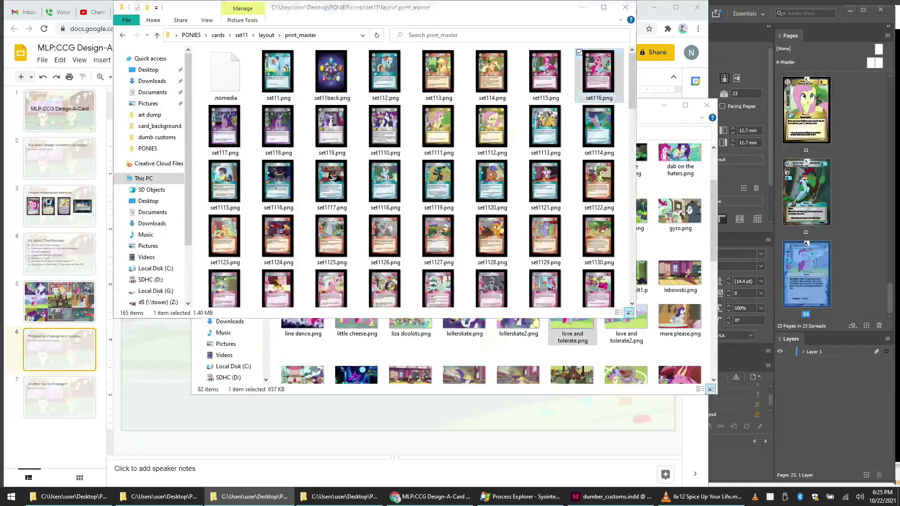
{"action": "left_click", "coordinate": [436, 497]}
{"action": "key", "text": "ctrl+F5"}
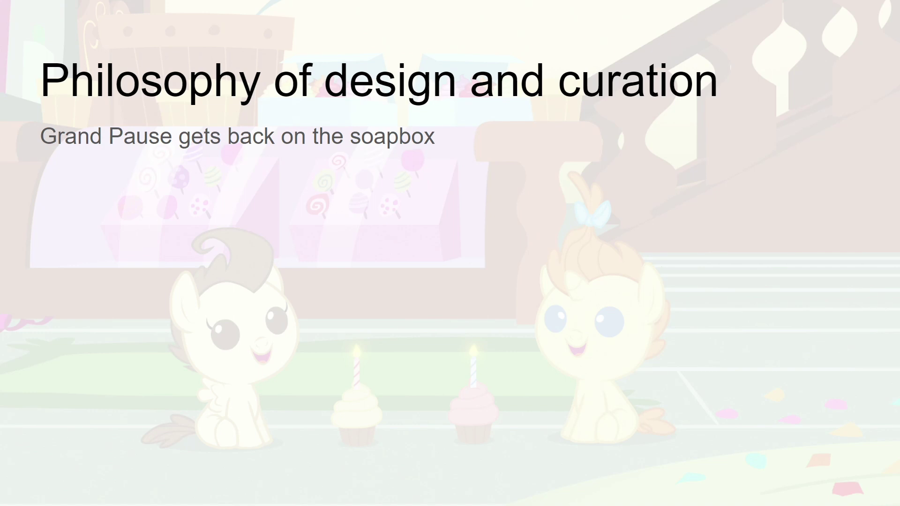
Step: Exit the slide show and open the print_master folder inside set13's layout folder in File Explorer
{"action": "key", "text": "Escape"}
{"action": "left_click", "coordinate": [253, 497]}
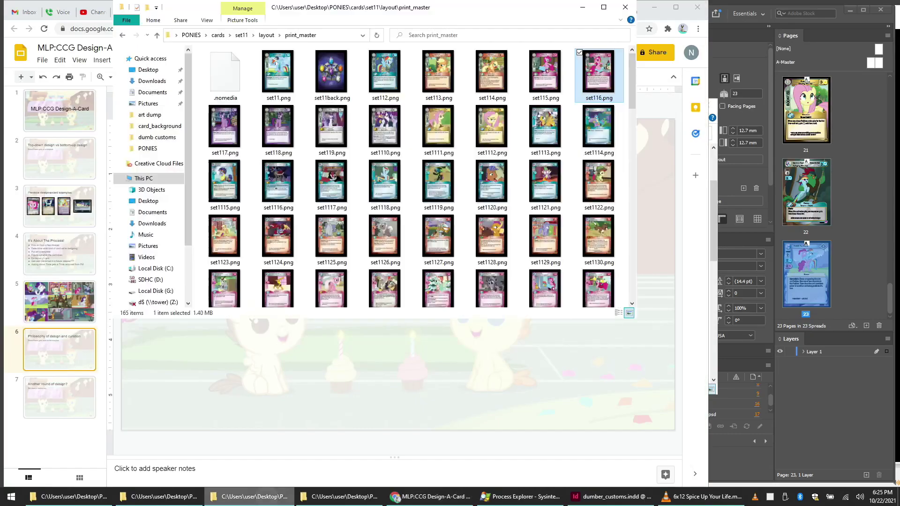
{"action": "key", "text": "BackSpace"}
{"action": "key", "text": "BackSpace"}
{"action": "key", "text": "BackSpace"}
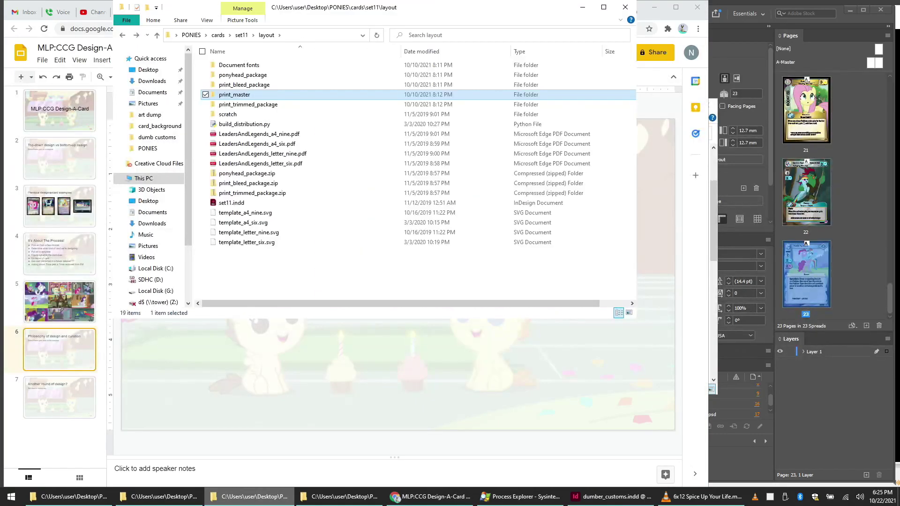
{"action": "left_click", "coordinate": [399, 104]}
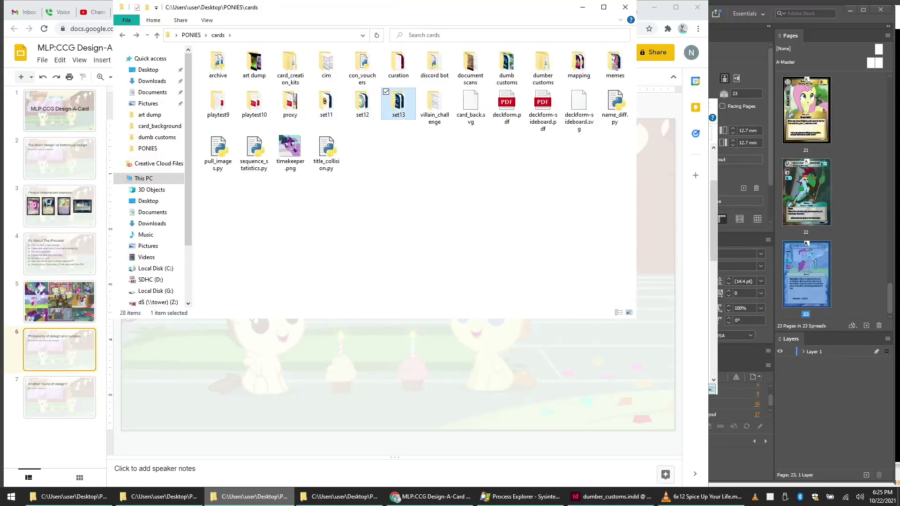
{"action": "key", "text": "Return"}
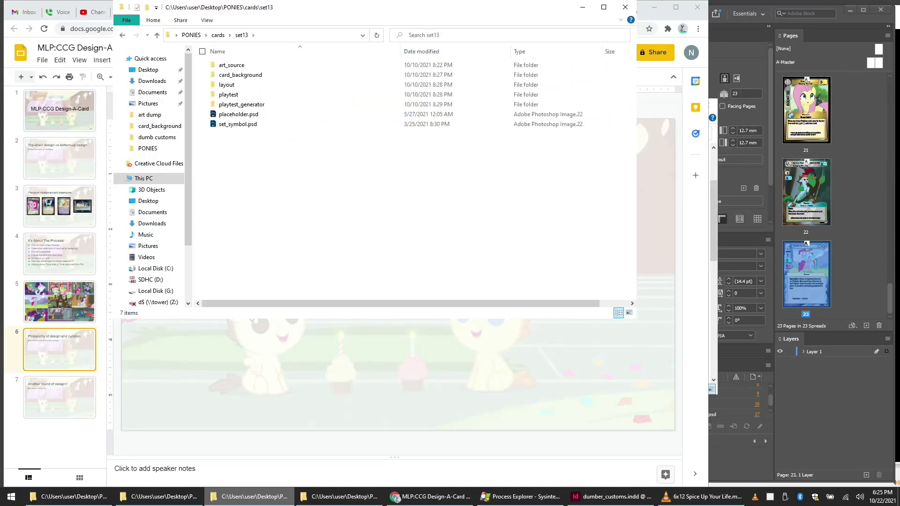
{"action": "key", "text": "l"}
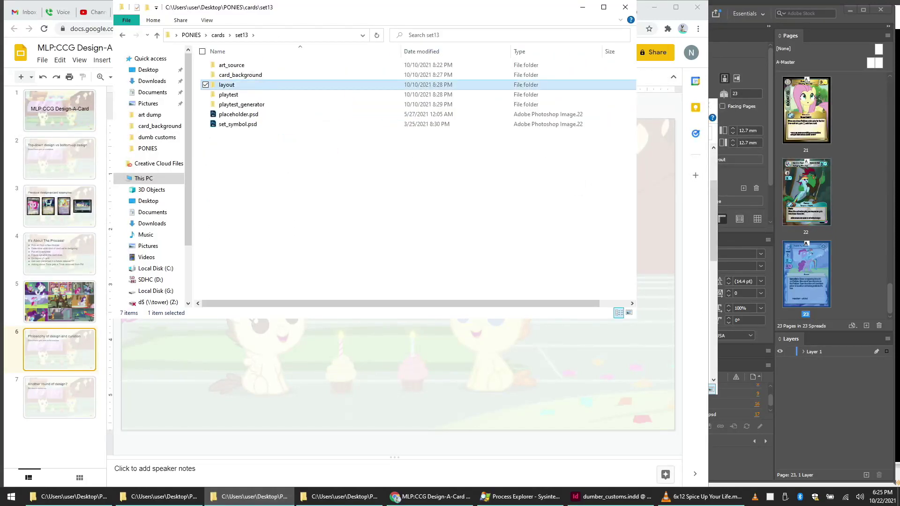
{"action": "key", "text": "Return"}
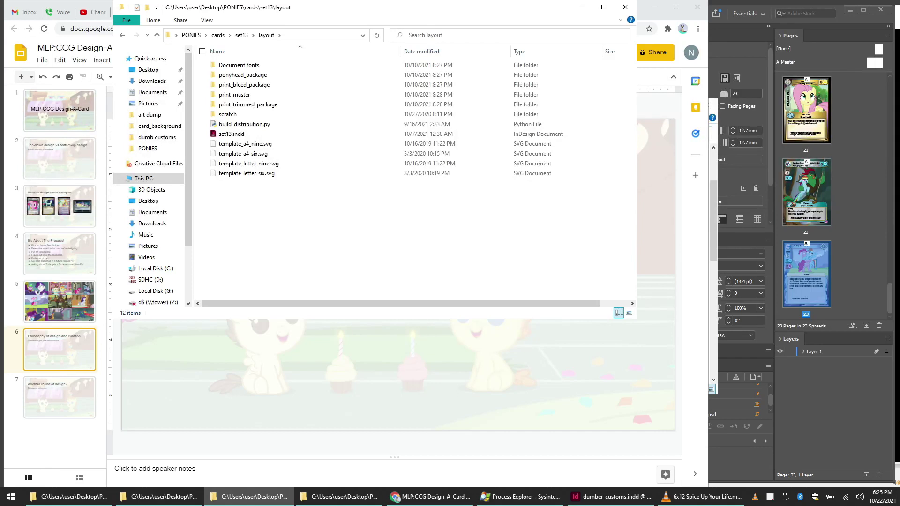
{"action": "key", "text": "p"}
{"action": "key", "text": "Down"}
{"action": "key", "text": "Down"}
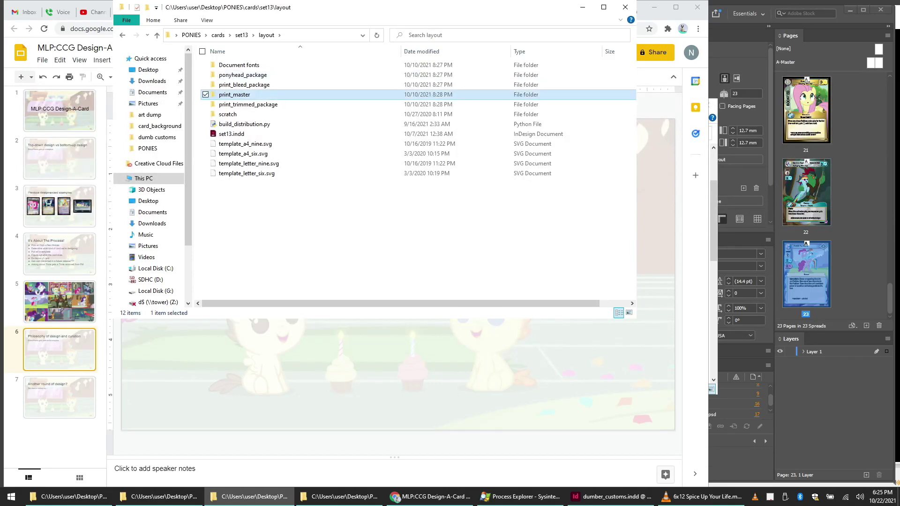
{"action": "key", "text": "Return"}
Step: Browse the set13 card images, view the Snack Stand card set13115.png, and close it
{"action": "scroll", "coordinate": [422, 175], "scroll_direction": "down", "scroll_amount": 1}
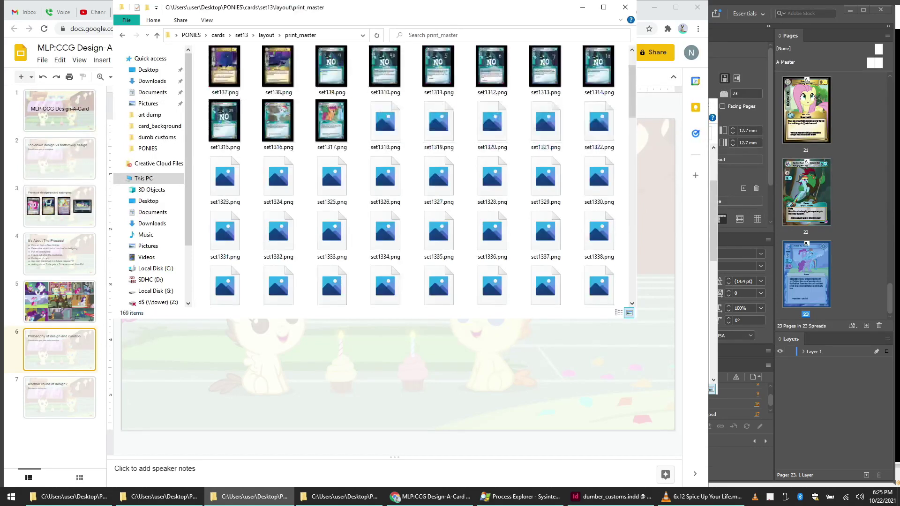
{"action": "scroll", "coordinate": [422, 176], "scroll_direction": "down", "scroll_amount": 3}
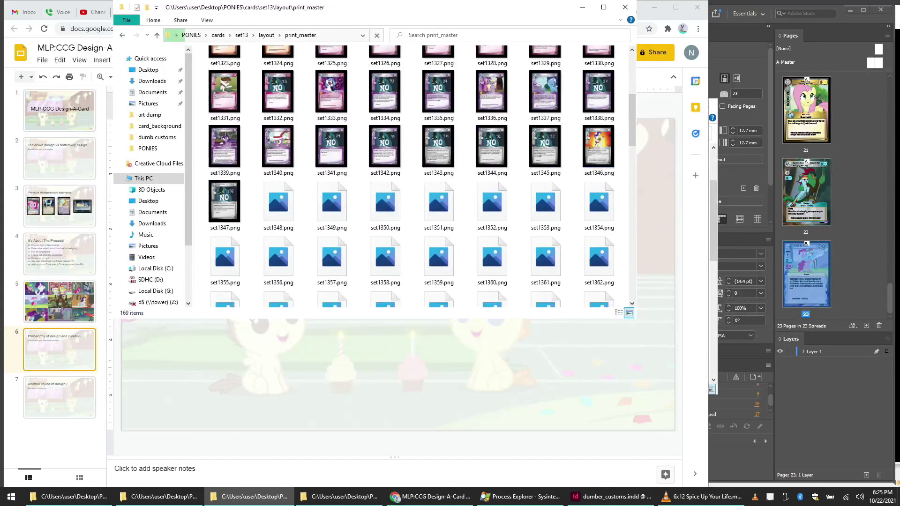
{"action": "scroll", "coordinate": [422, 177], "scroll_direction": "down", "scroll_amount": 2}
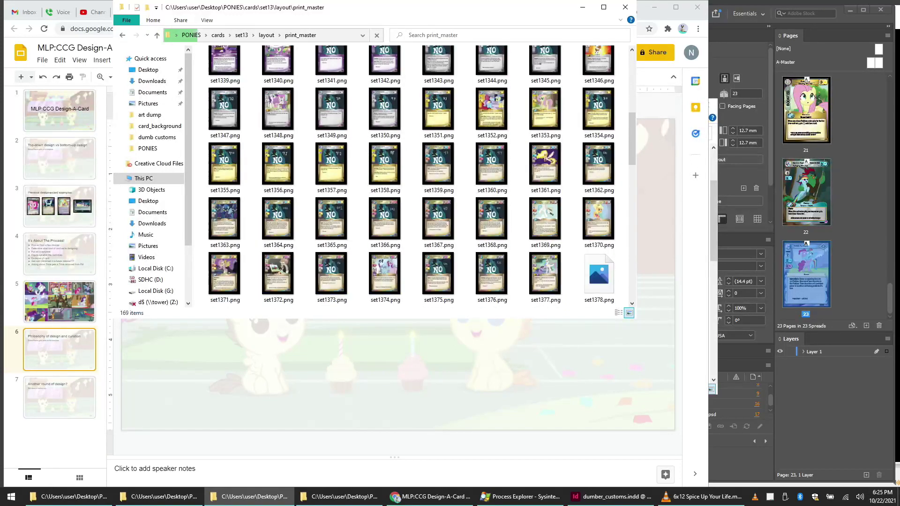
{"action": "scroll", "coordinate": [422, 177], "scroll_direction": "down", "scroll_amount": 6}
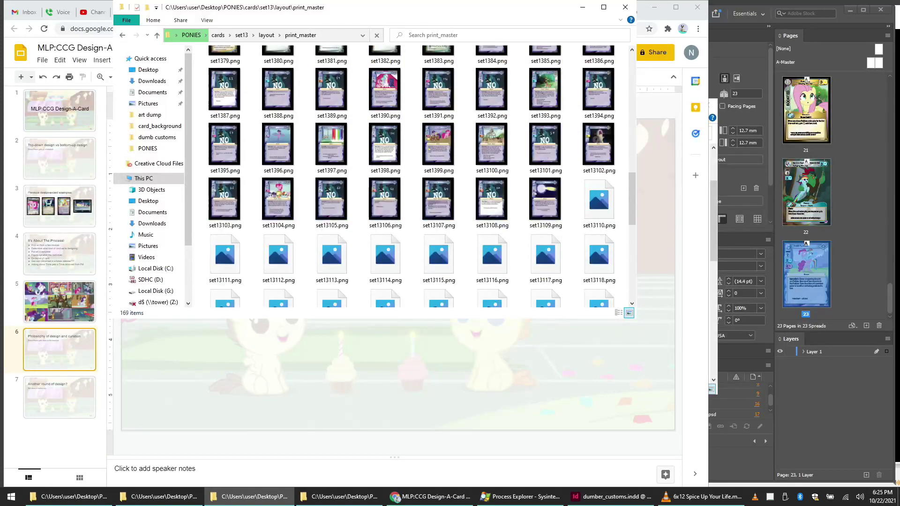
{"action": "scroll", "coordinate": [422, 176], "scroll_direction": "down", "scroll_amount": 1}
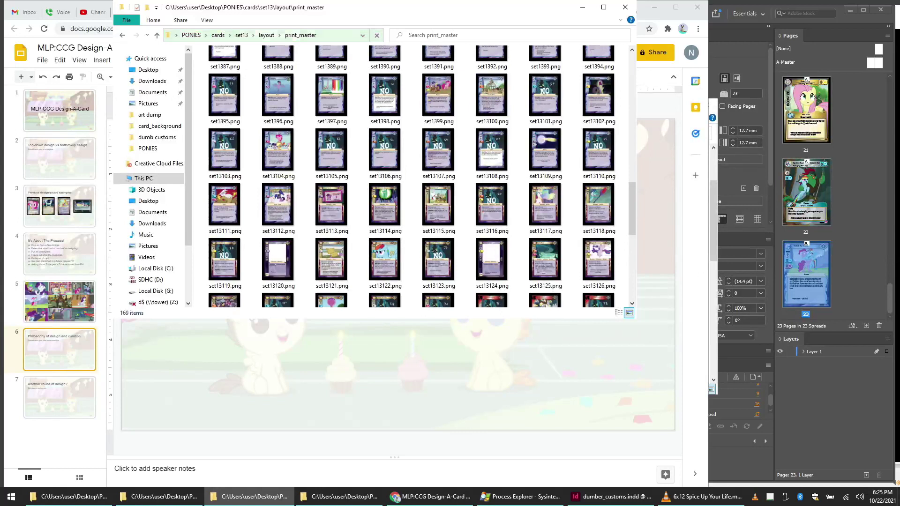
{"action": "left_click", "coordinate": [439, 206]}
{"action": "key", "text": "Return"}
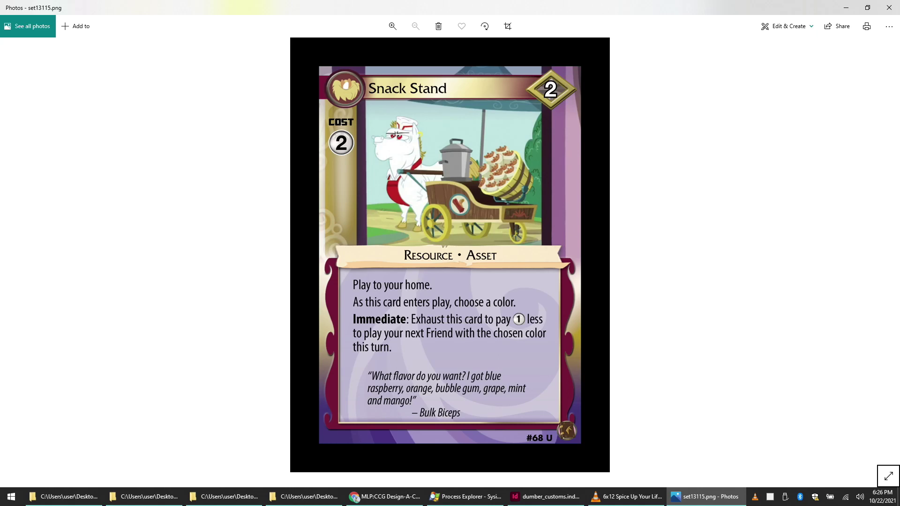
{"action": "left_click", "coordinate": [888, 8]}
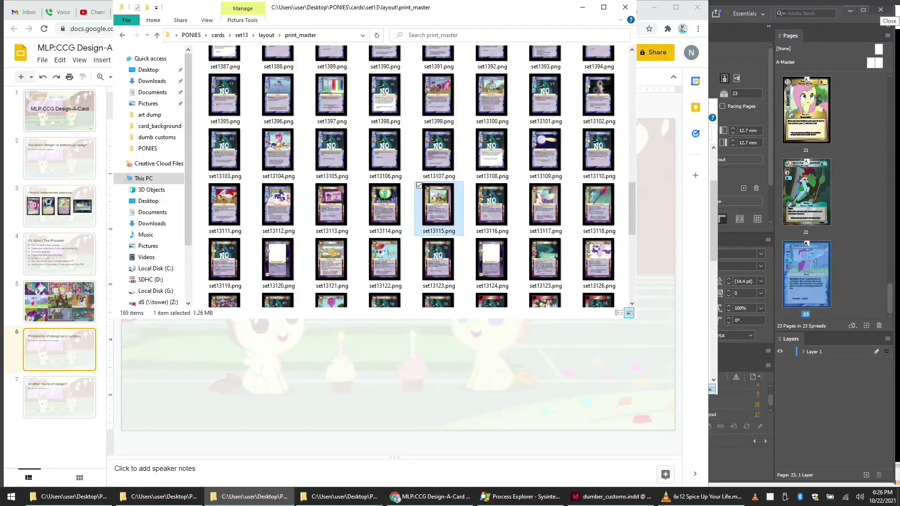
Step: Go back from the set13 card images to the cards folder and select the set12 folder
{"action": "scroll", "coordinate": [412, 176], "scroll_direction": "up", "scroll_amount": 3}
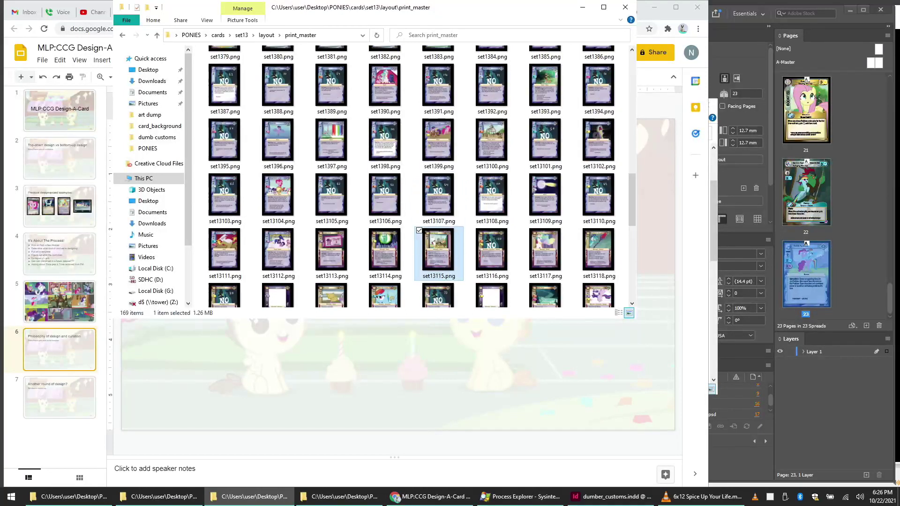
{"action": "scroll", "coordinate": [422, 176], "scroll_direction": "up", "scroll_amount": 2}
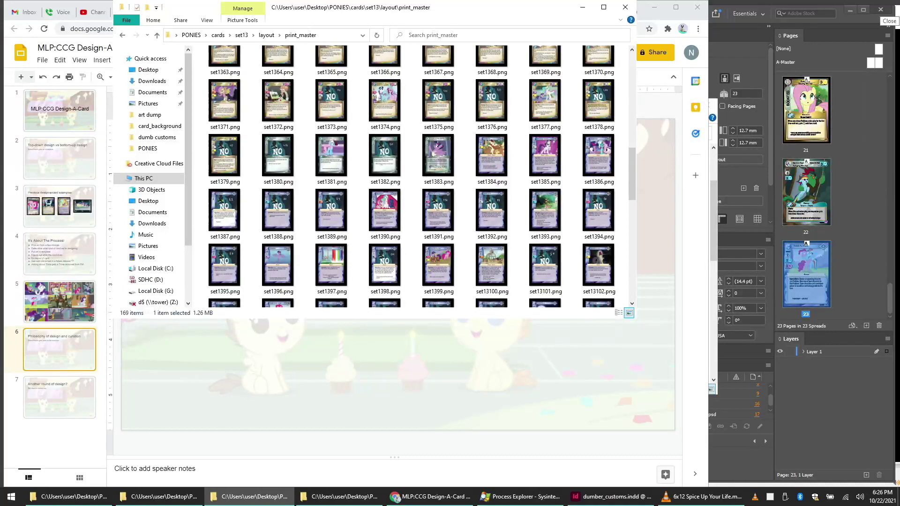
{"action": "key", "text": "alt+Left"}
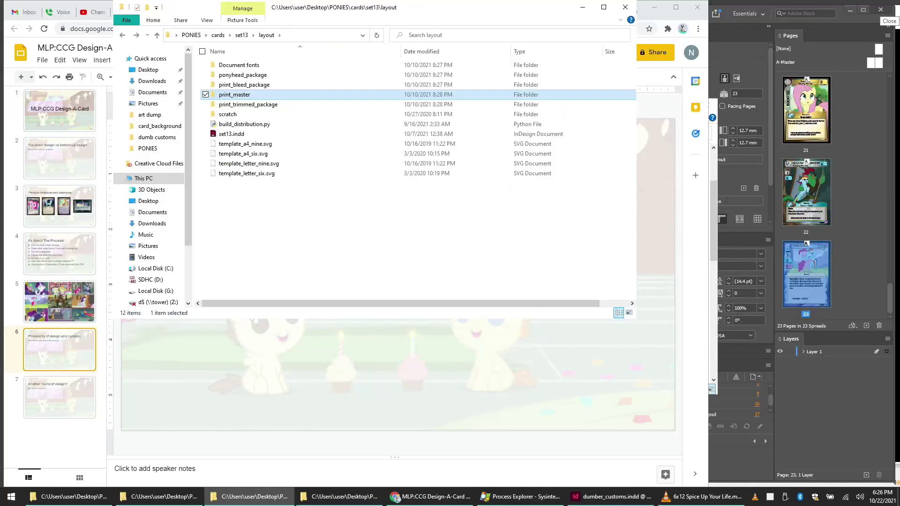
{"action": "key", "text": "alt+Left"}
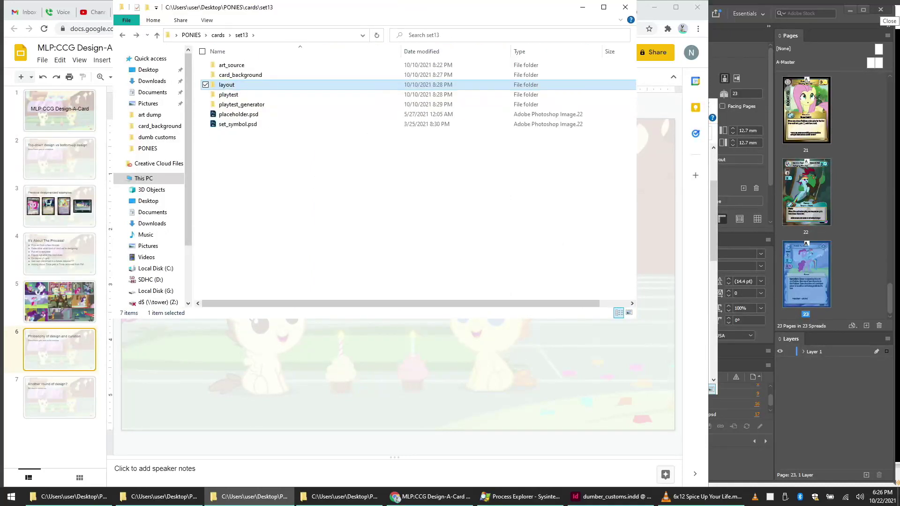
{"action": "key", "text": "alt+Left"}
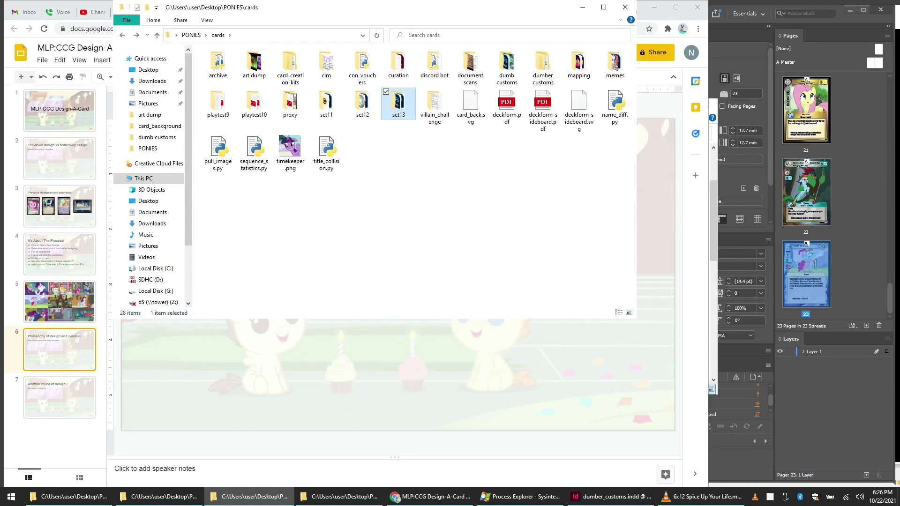
{"action": "left_click", "coordinate": [362, 103]}
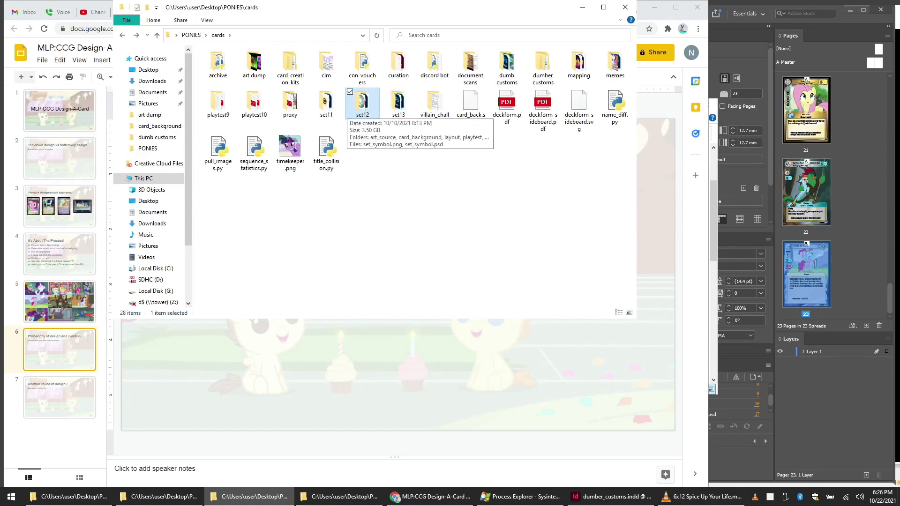
Step: Switch to InDesign, start exporting dumber_customs.indd as PNG, and choose the print_master folder as the destination
{"action": "key", "text": "alt+Tab"}
{"action": "key", "text": "alt+Tab"}
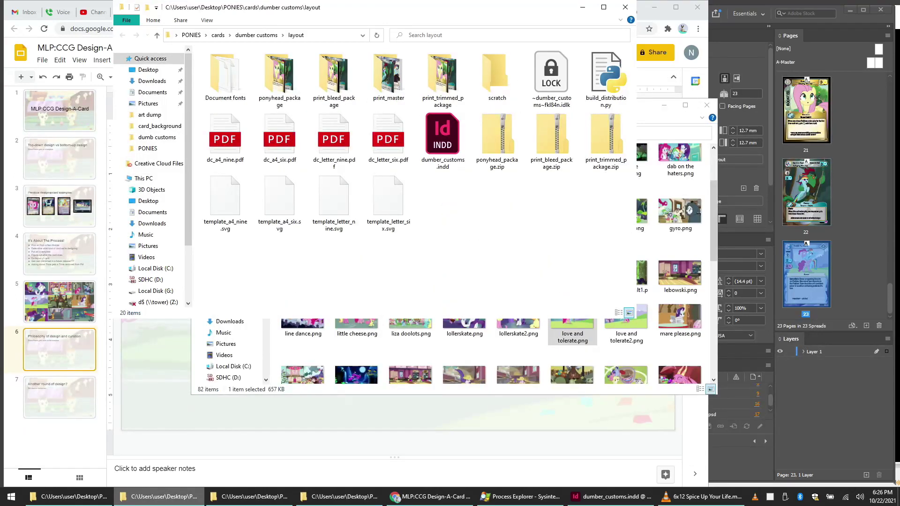
{"action": "key", "text": "alt+Tab"}
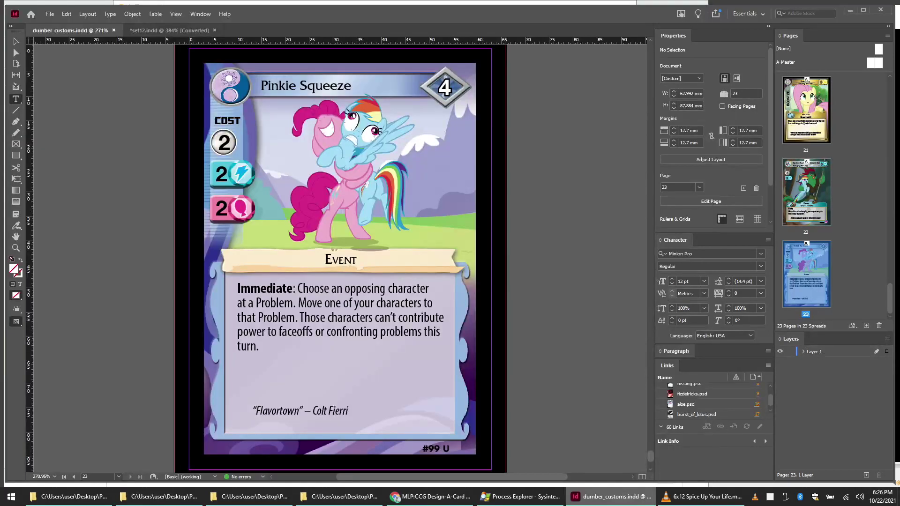
{"action": "left_click", "coordinate": [50, 14]}
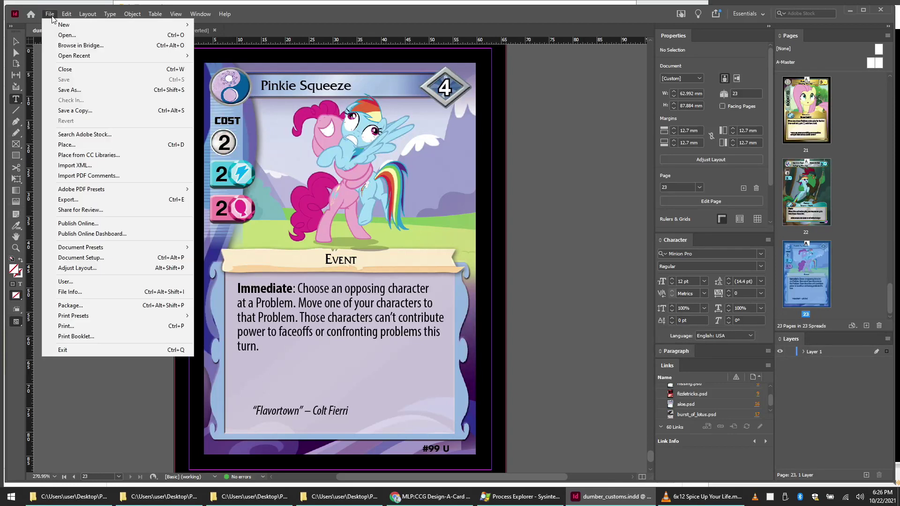
{"action": "left_click", "coordinate": [96, 200]}
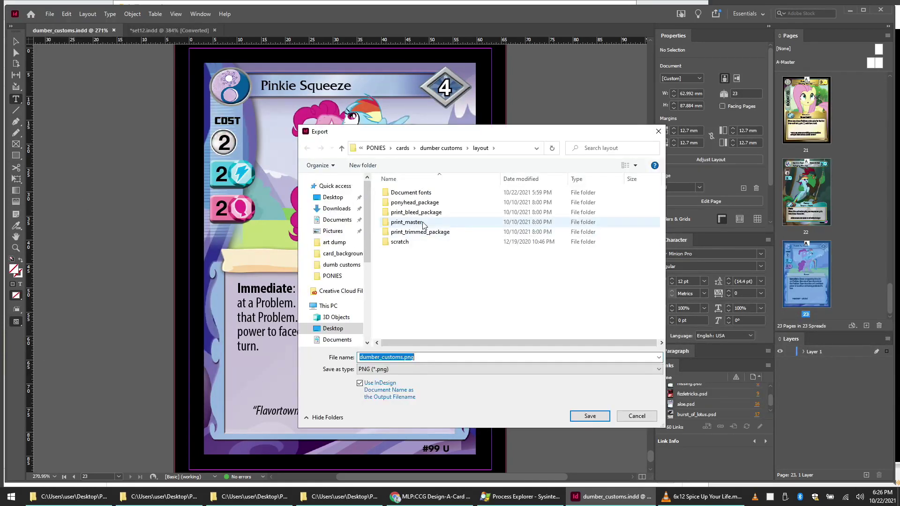
{"action": "double_click", "coordinate": [424, 222]}
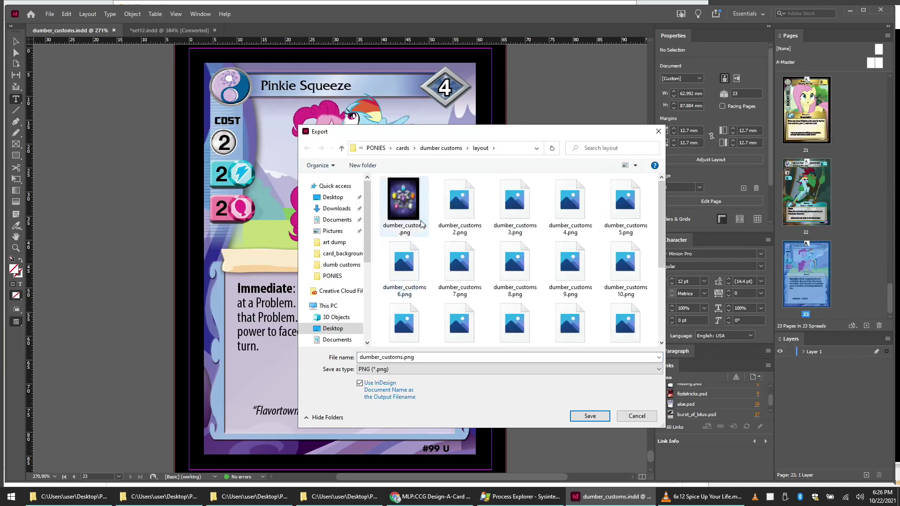
Step: Name the exported PNG dumber_customs25.png, based on the existing dumber_customs24.png, and confirm the file name
{"action": "scroll", "coordinate": [581, 340], "scroll_direction": "down", "scroll_amount": 3}
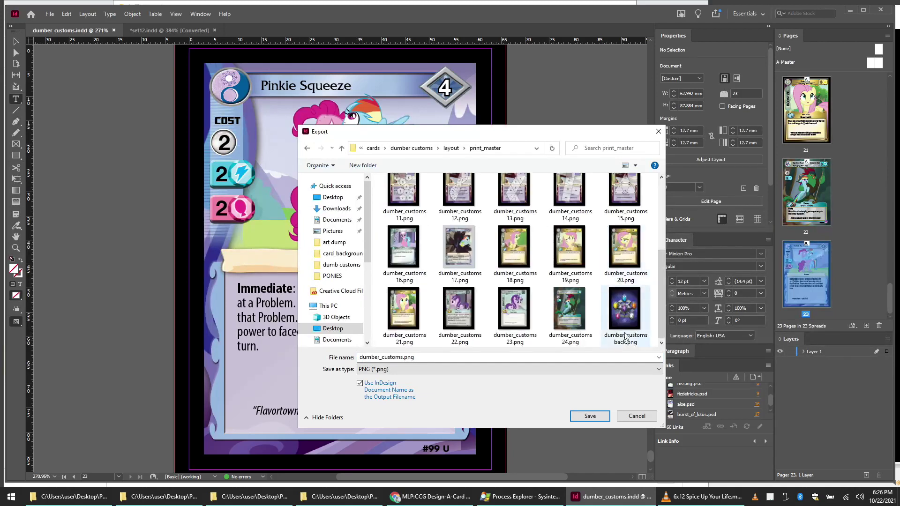
{"action": "left_click", "coordinate": [570, 309]}
{"action": "double_click", "coordinate": [409, 357]}
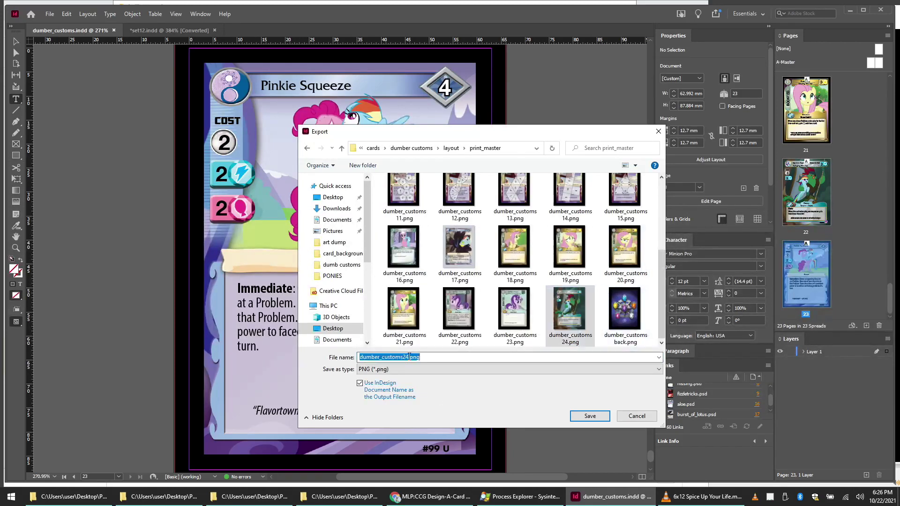
{"action": "left_click", "coordinate": [411, 358]}
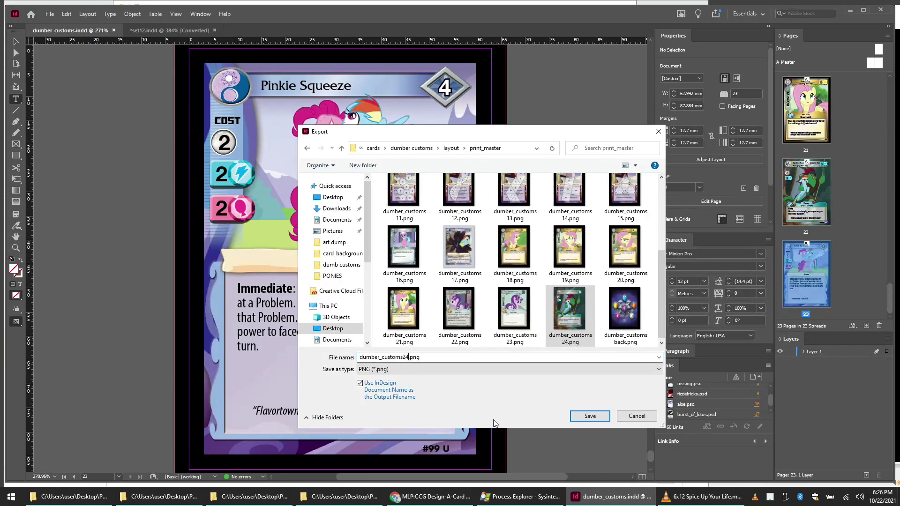
{"action": "key", "text": "BackSpace"}
{"action": "type", "text": "5"}
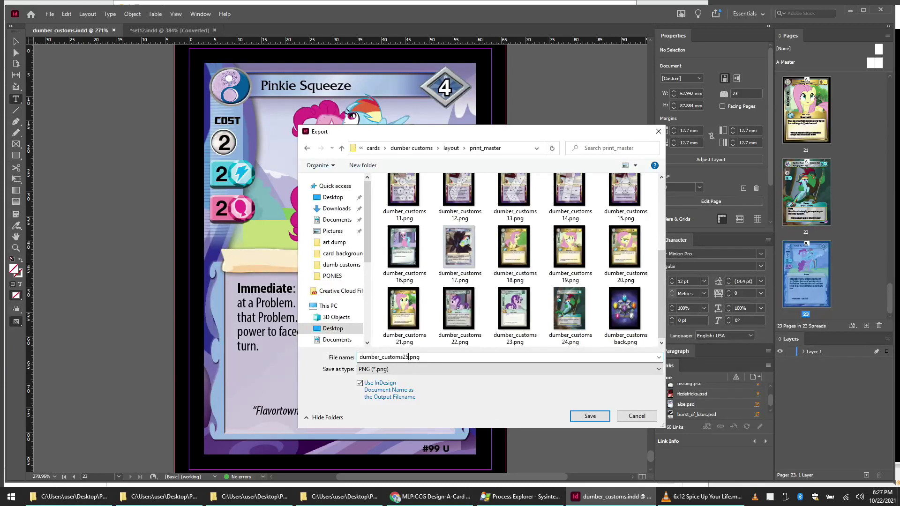
{"action": "key", "text": "Return"}
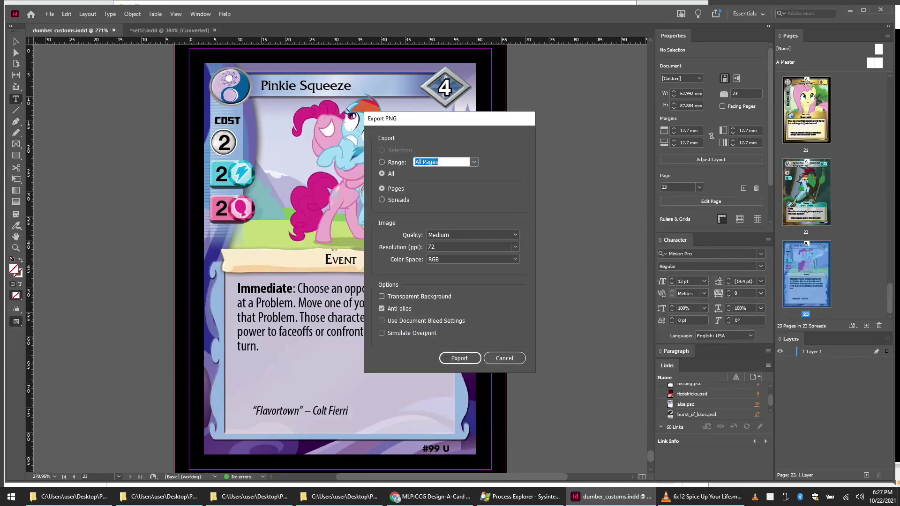
Step: Restrict the PNG export range to page 23
{"action": "left_click", "coordinate": [438, 162]}
{"action": "double_click", "coordinate": [452, 162]}
{"action": "left_click_drag", "start_coordinate": [468, 167], "coordinate": [414, 162]}
{"action": "type", "text": "23"}
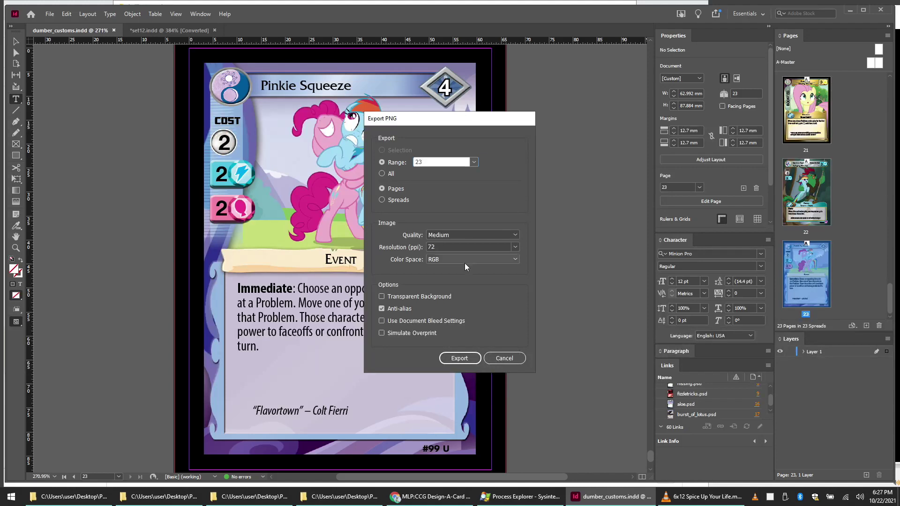
Step: Set the image quality to Maximum and resolution to 600 ppi, enable the document bleed settings, and export the PNG
{"action": "left_click", "coordinate": [477, 247]}
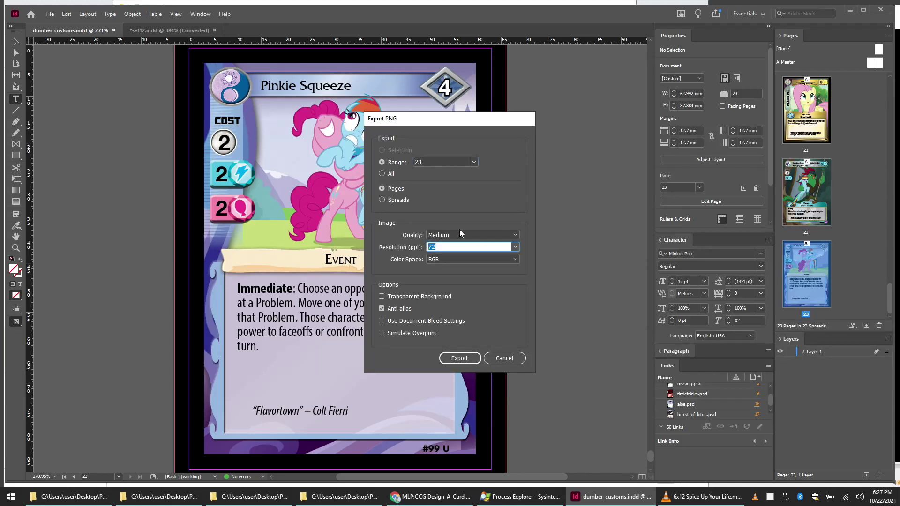
{"action": "left_click", "coordinate": [460, 235]}
{"action": "left_click", "coordinate": [463, 244]}
{"action": "key", "text": "Tab"}
{"action": "type", "text": "600"}
{"action": "left_click", "coordinate": [425, 322]}
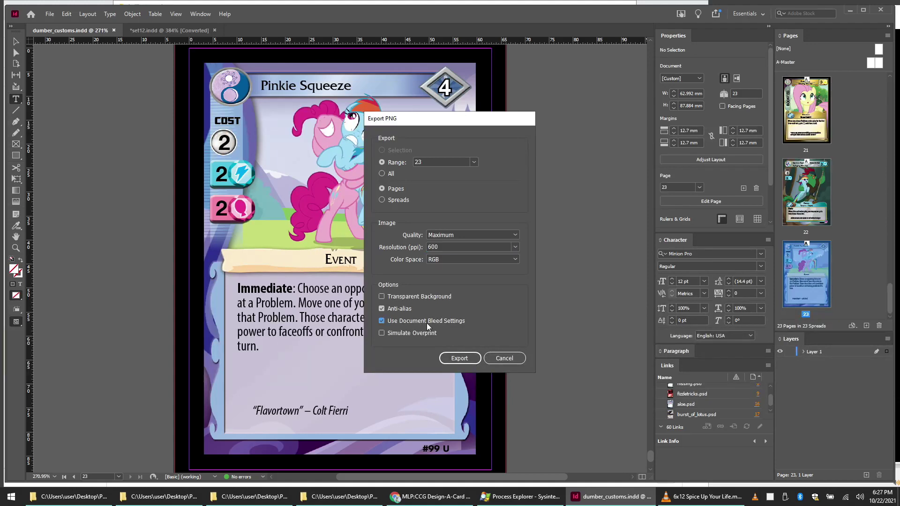
{"action": "left_click", "coordinate": [415, 323]}
{"action": "left_click", "coordinate": [412, 324]}
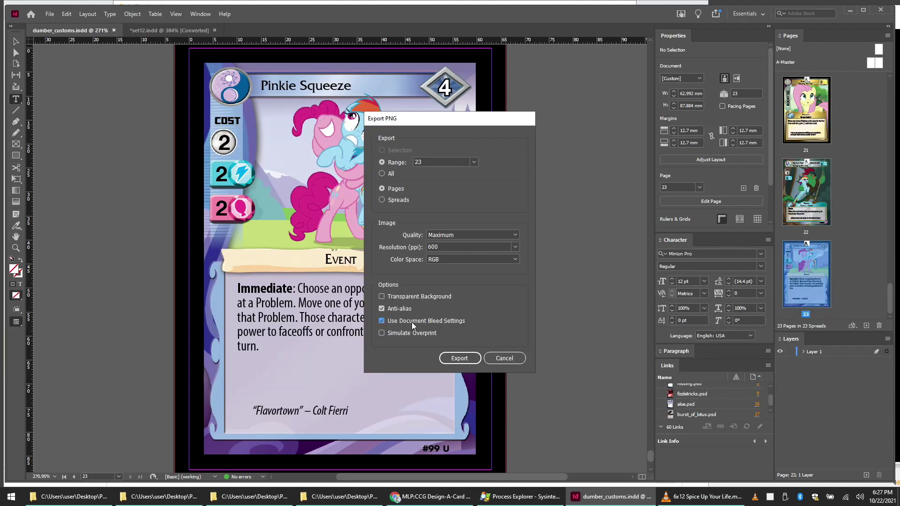
{"action": "left_click", "coordinate": [458, 359]}
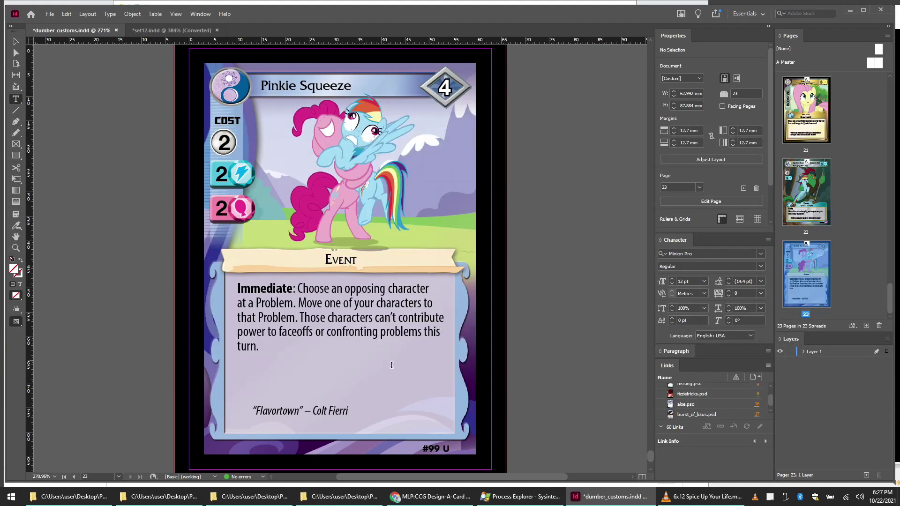
Step: Switch to File Explorer, open the print_master folder in the dumber customs layout folder, and view dumber_customs25.png
{"action": "left_click", "coordinate": [162, 504]}
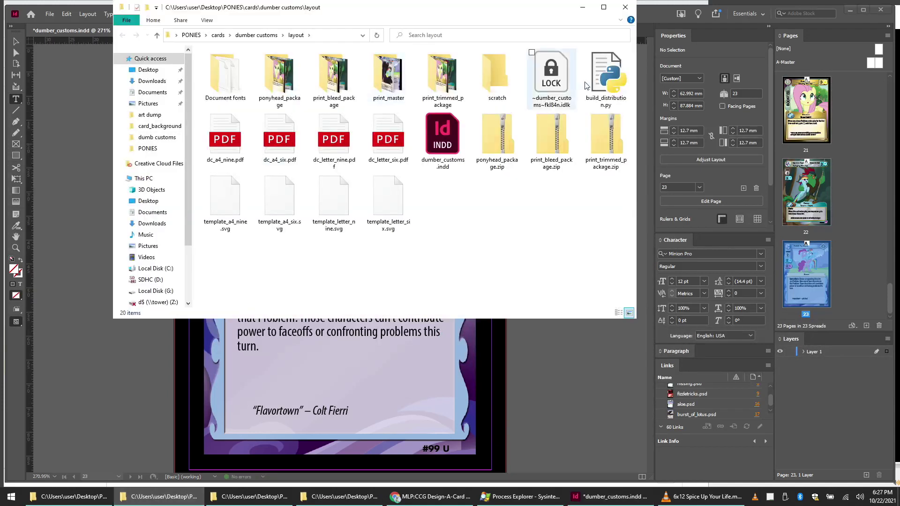
{"action": "double_click", "coordinate": [395, 87]}
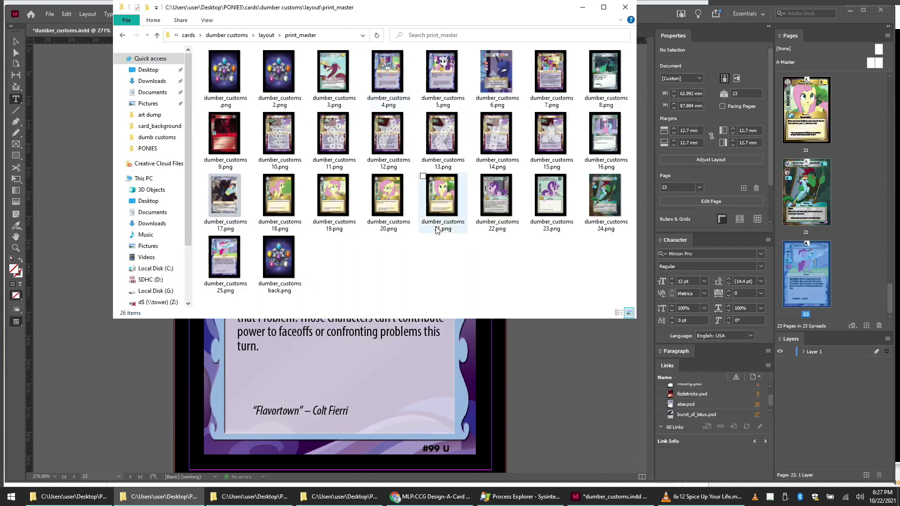
{"action": "double_click", "coordinate": [227, 257]}
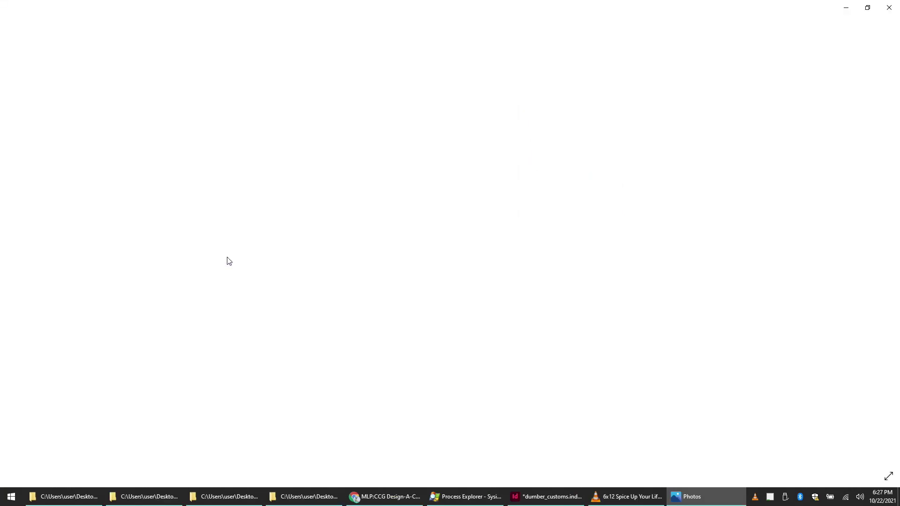
{"action": "key", "text": "shift+F10"}
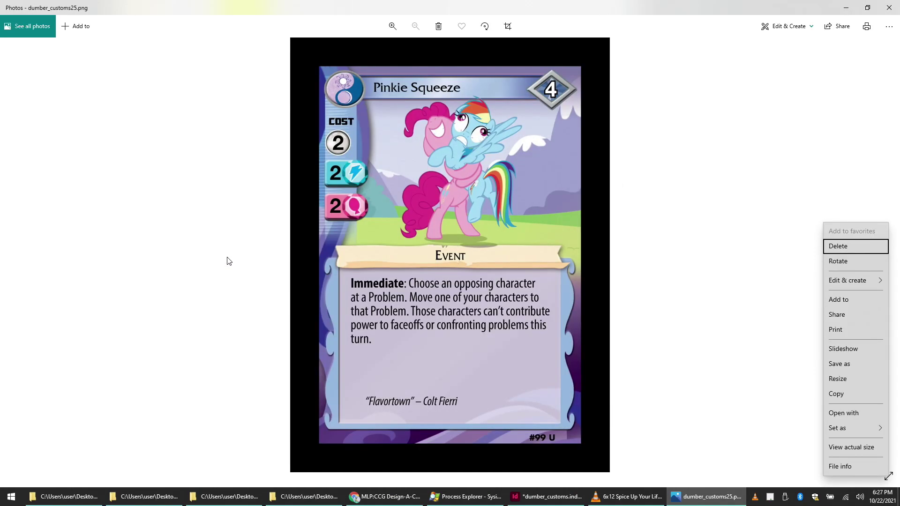
{"action": "key", "text": "Escape"}
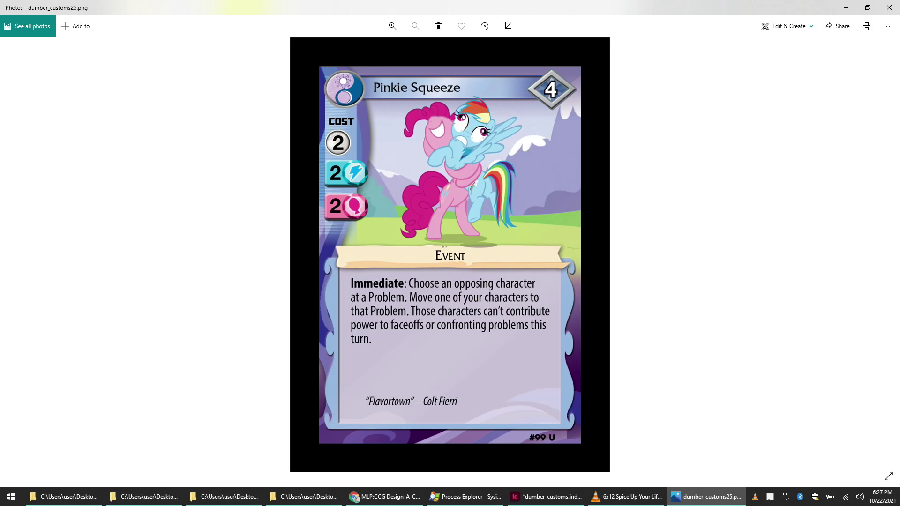